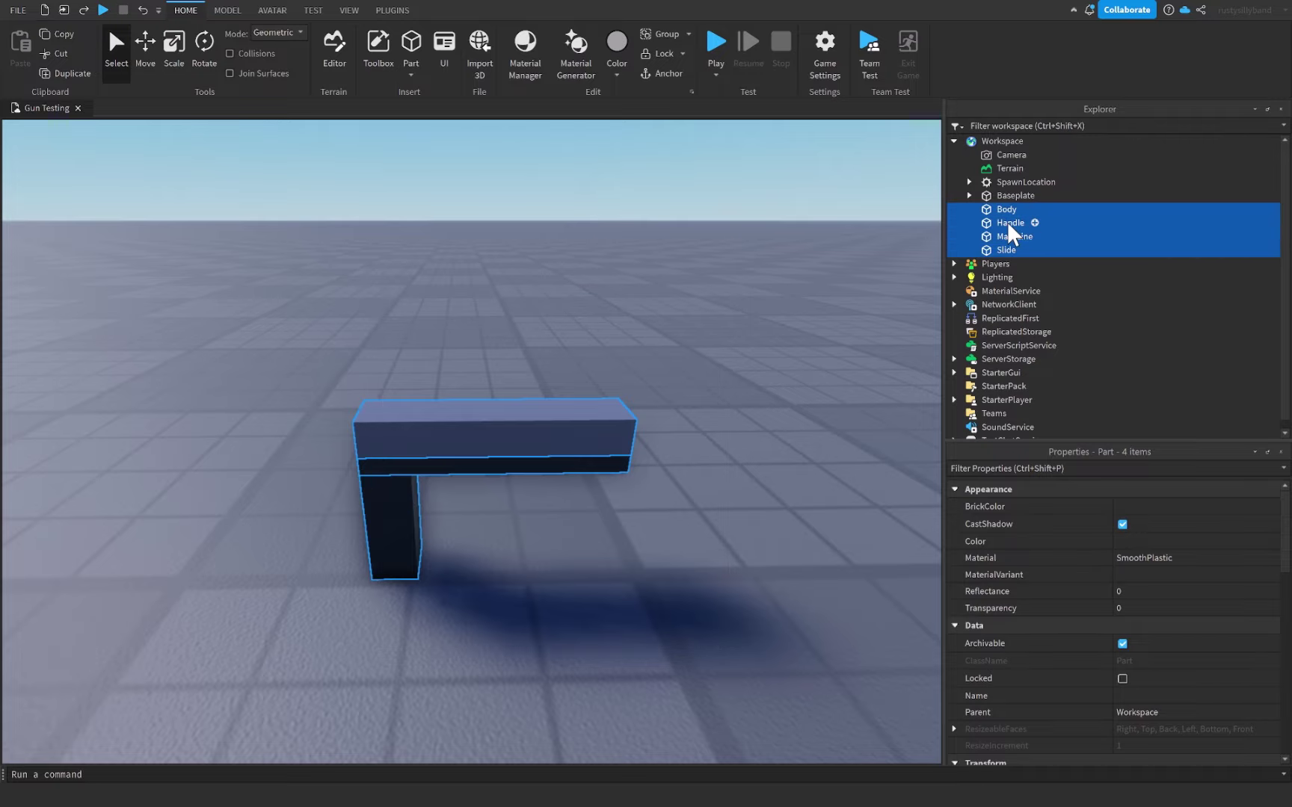
# - Inspect the four gun parts together, then focus the view on Body
pyautogui.press('f')
pyautogui.click(576, 562)
pyautogui.moveTo(686, 600); pyautogui.dragTo(516, 478)
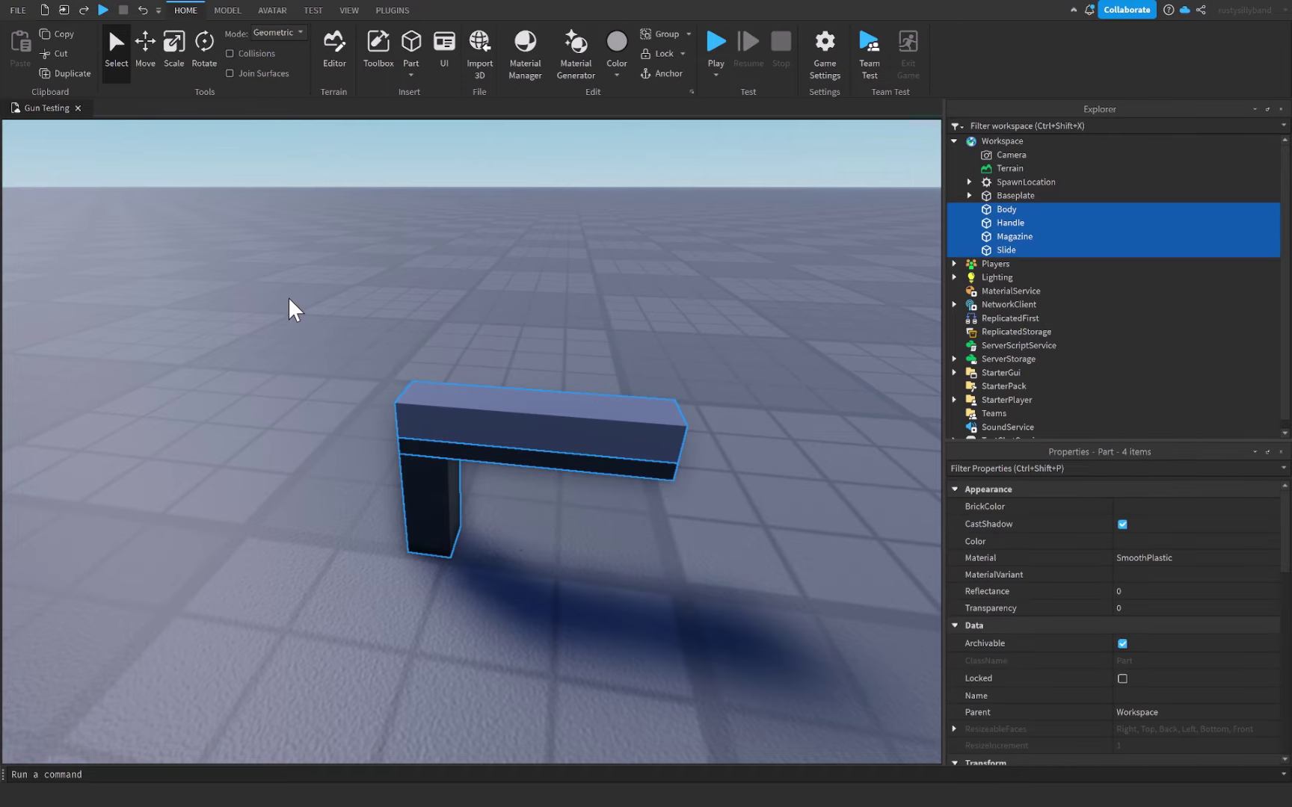
pyautogui.click(292, 308)
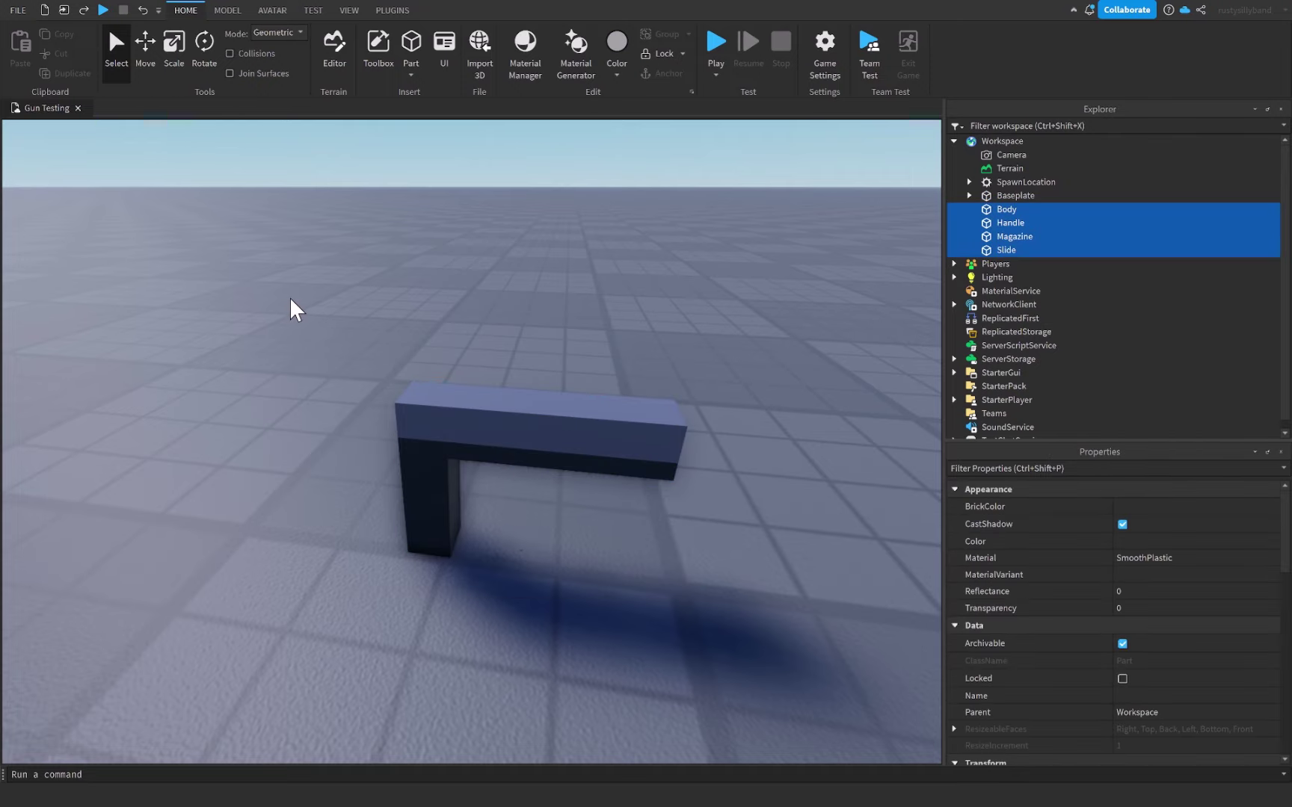
pyautogui.click(1007, 210)
pyautogui.press('f')
pyautogui.scroll(-5, 559, 471)
pyautogui.scroll(10, 562, 496)
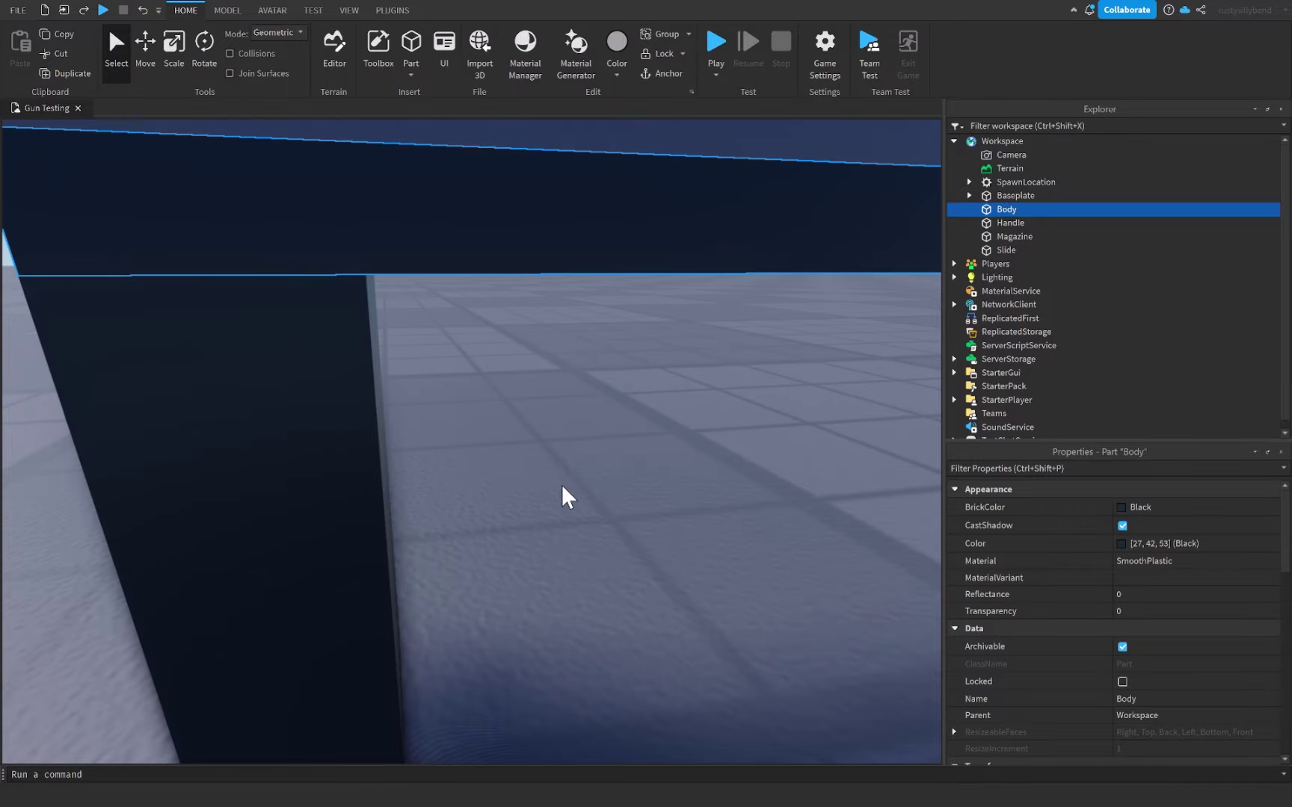
pyautogui.scroll(-5, 562, 497)
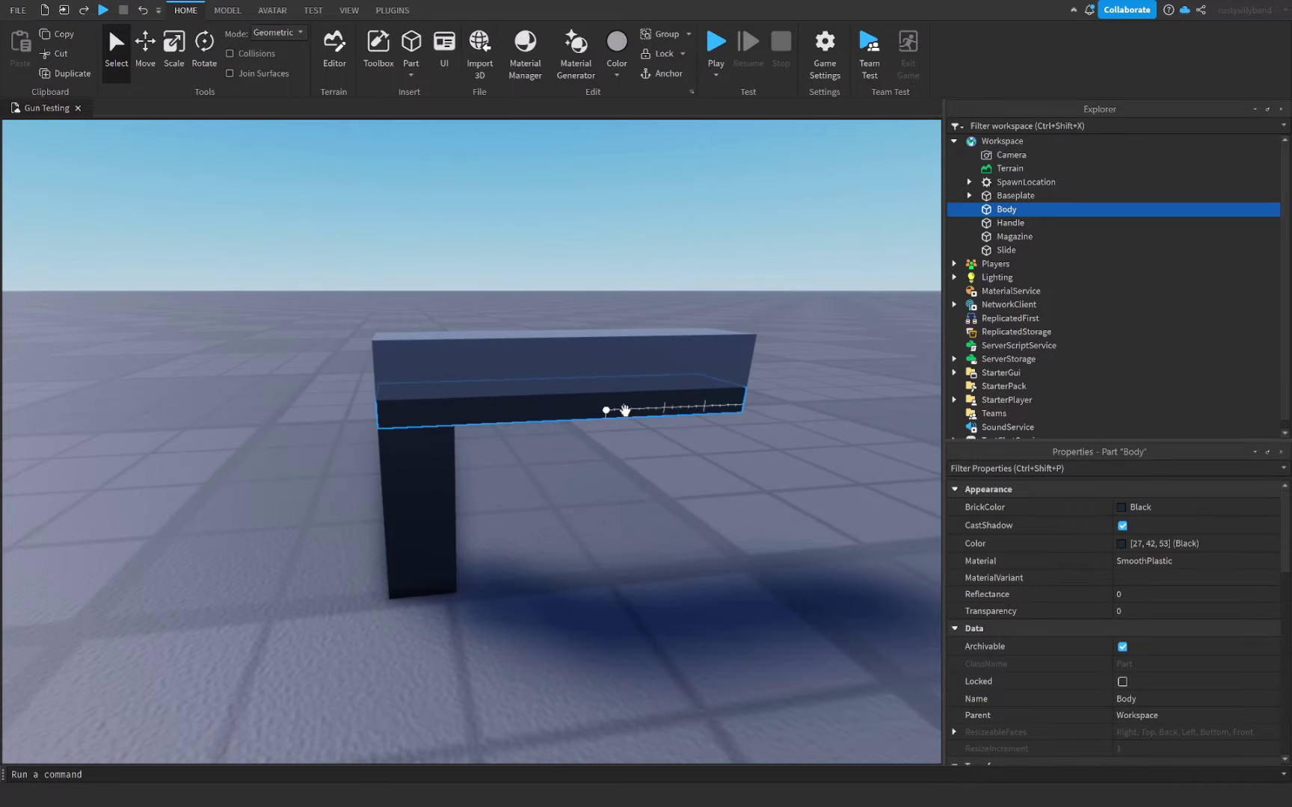
# - Shift the Slide part sideways along its length with the Move tool
pyautogui.click(1006, 251)
pyautogui.hotkey('ctrl', '2')
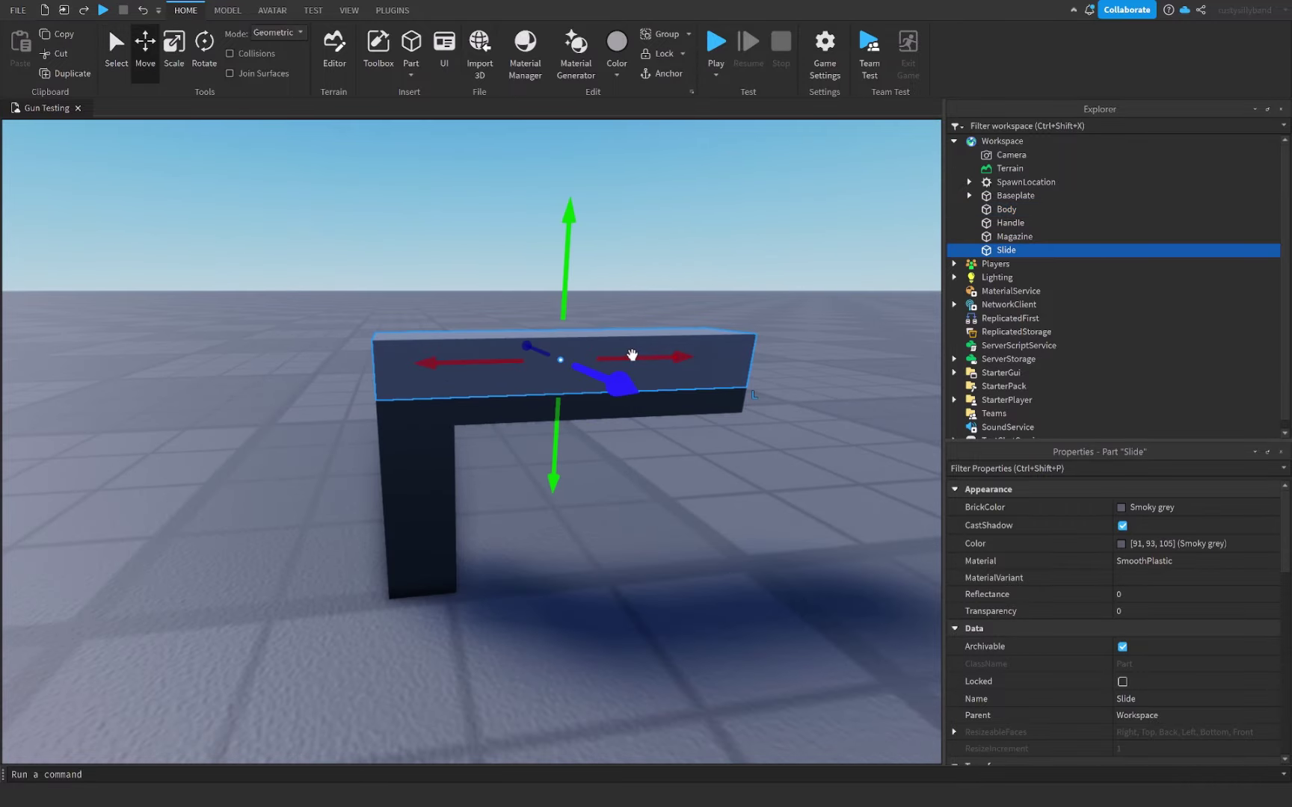
pyautogui.moveTo(666, 361); pyautogui.dragTo(627, 361)
# - Focus on the Magazine, test moving it sideways, and undo the move
pyautogui.click(1000, 234)
pyautogui.press('f')
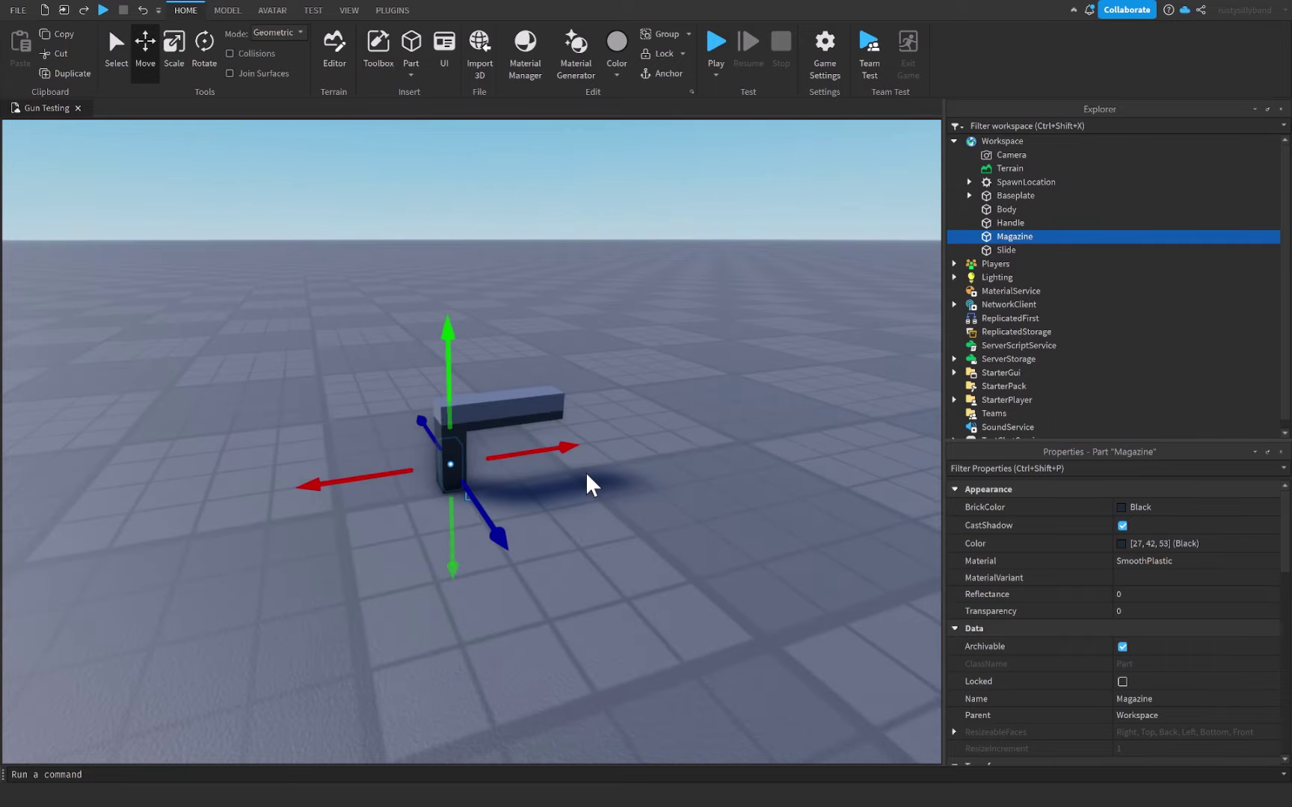
pyautogui.moveTo(592, 484); pyautogui.dragTo(585, 473, button='right')
pyautogui.scroll(3, 589, 471)
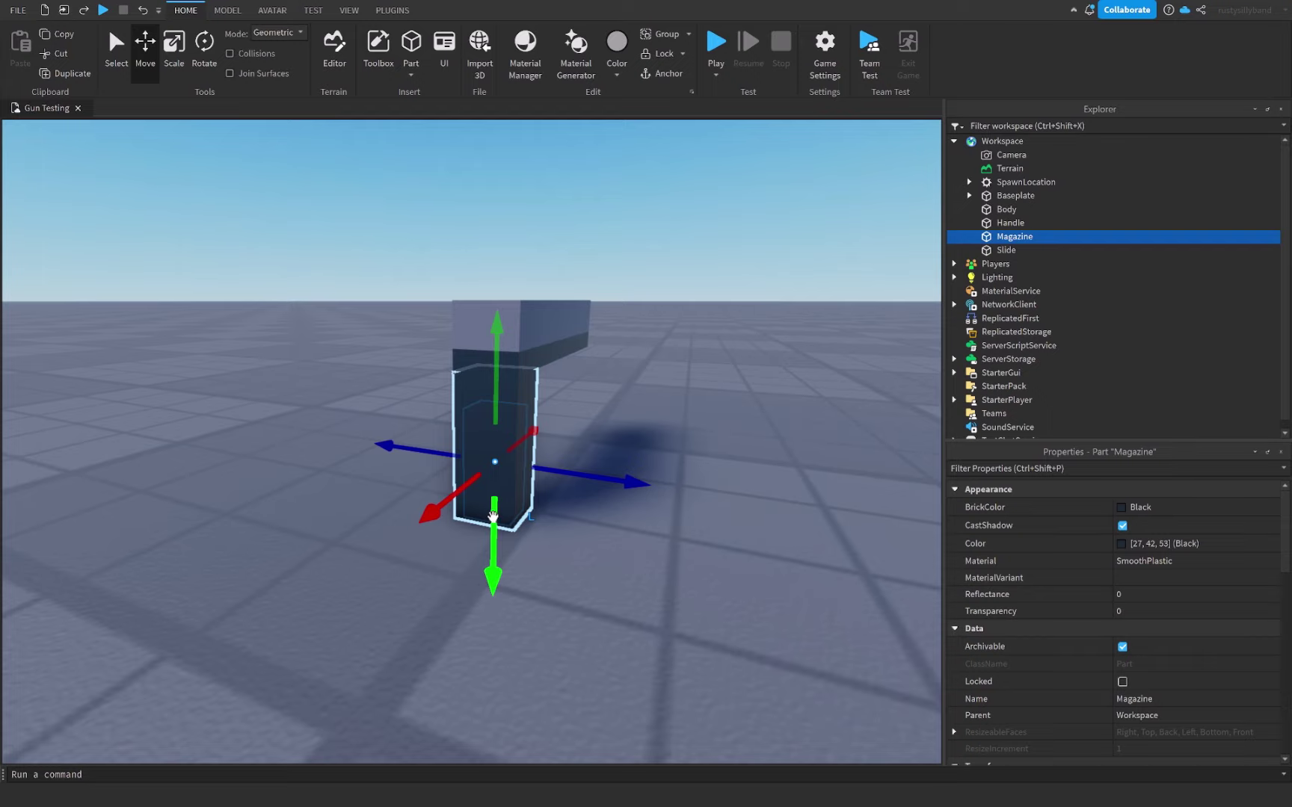
pyautogui.scroll(2, 463, 490)
pyautogui.moveTo(463, 490); pyautogui.dragTo(389, 516)
pyautogui.scroll(-2, 388, 516)
pyautogui.hotkey('ctrl', 'z')
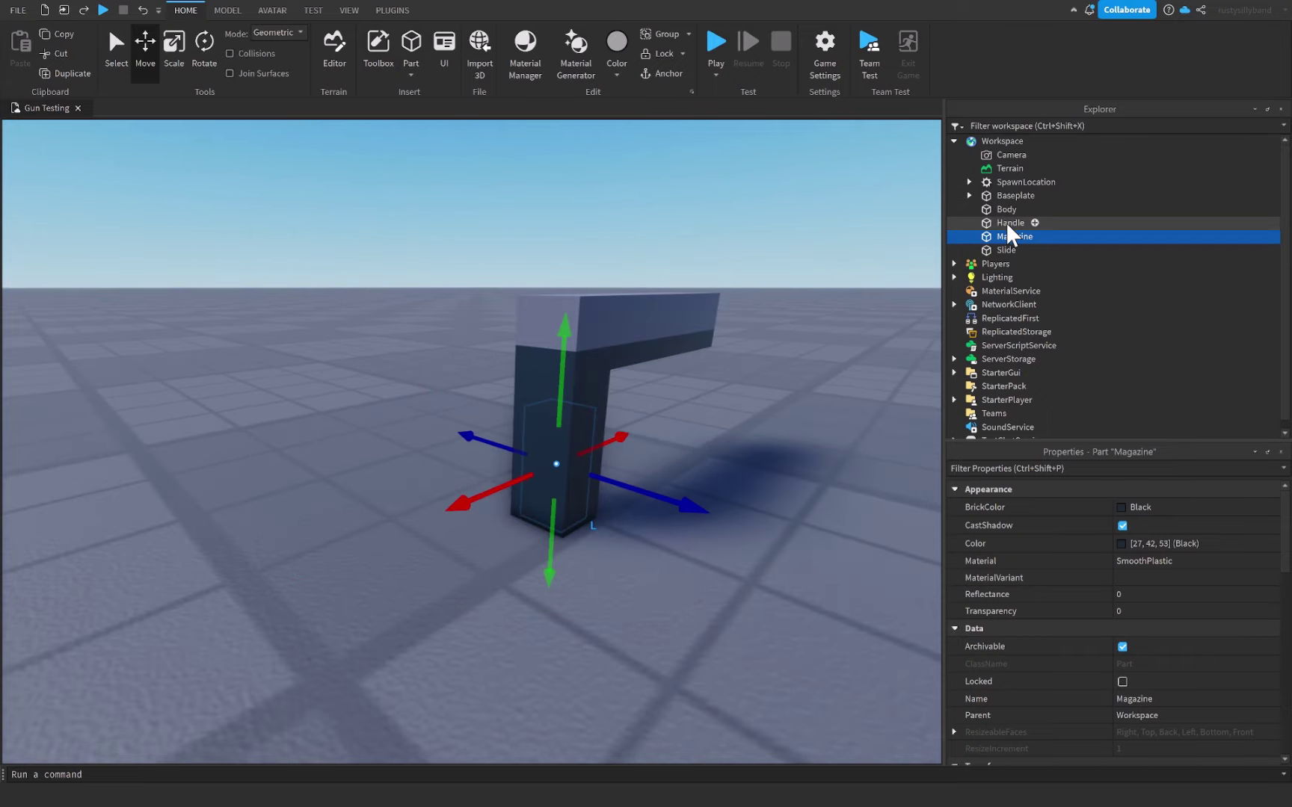
# - Focus on the Handle, then box-select and deselect all four gun parts
pyautogui.click(1009, 223)
pyautogui.press('f')
pyautogui.scroll(-3, 652, 449)
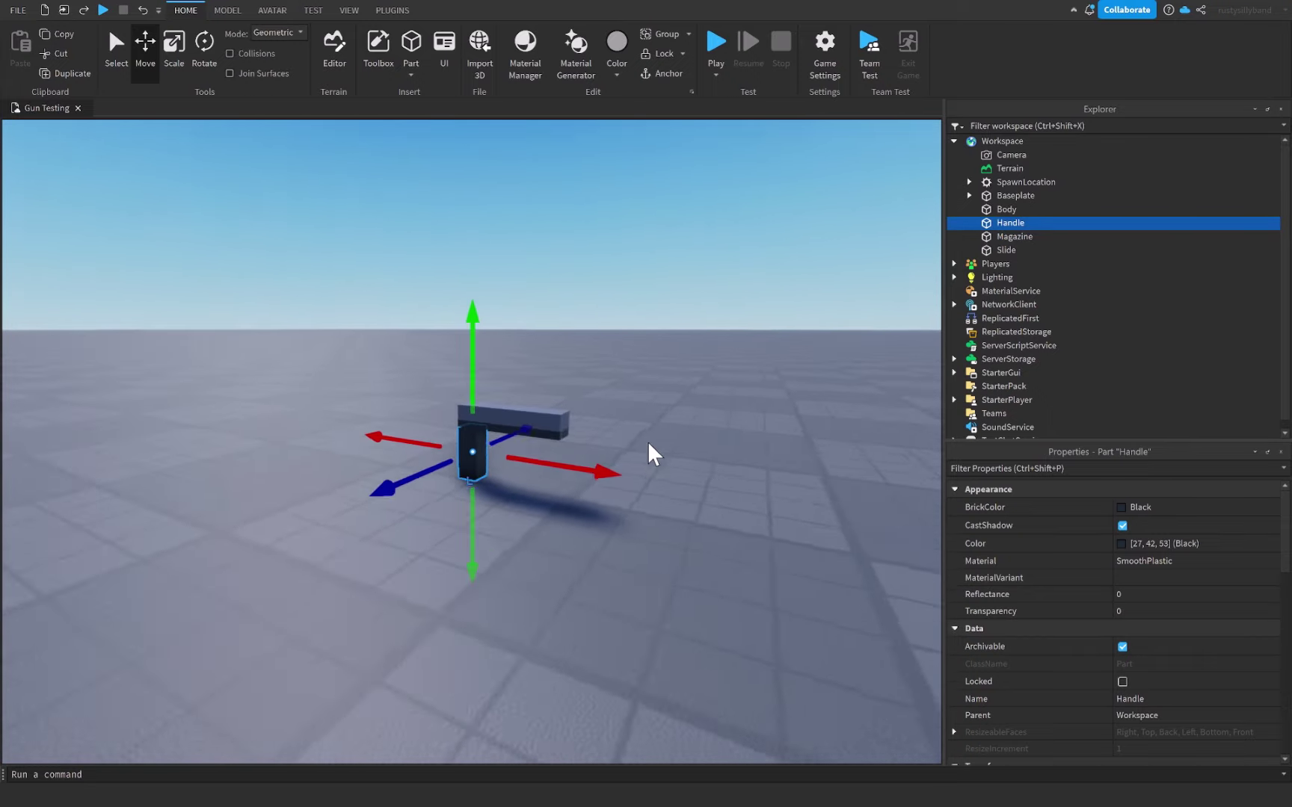
pyautogui.scroll(2, 456, 470)
pyautogui.click(594, 456)
pyautogui.scroll(-2, 595, 455)
pyautogui.moveTo(274, 297); pyautogui.dragTo(764, 596)
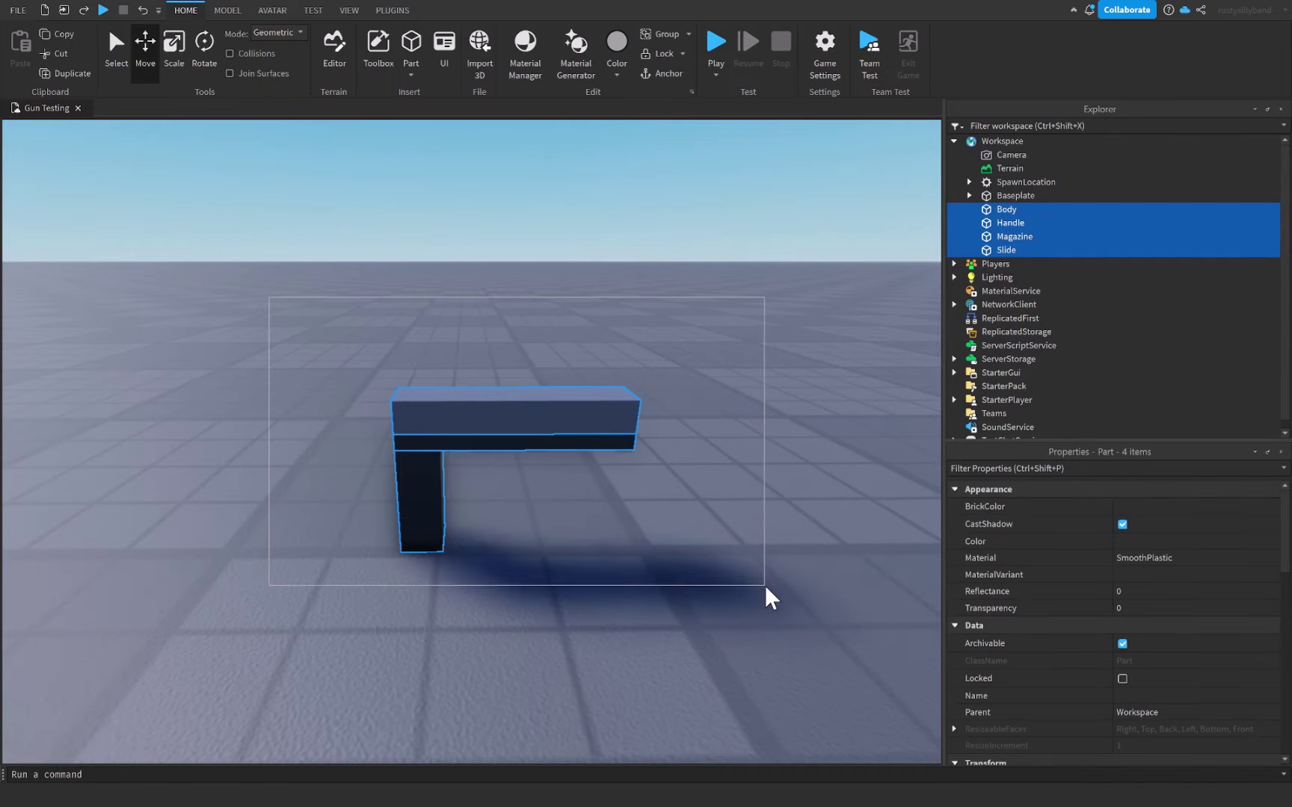
pyautogui.click(743, 598)
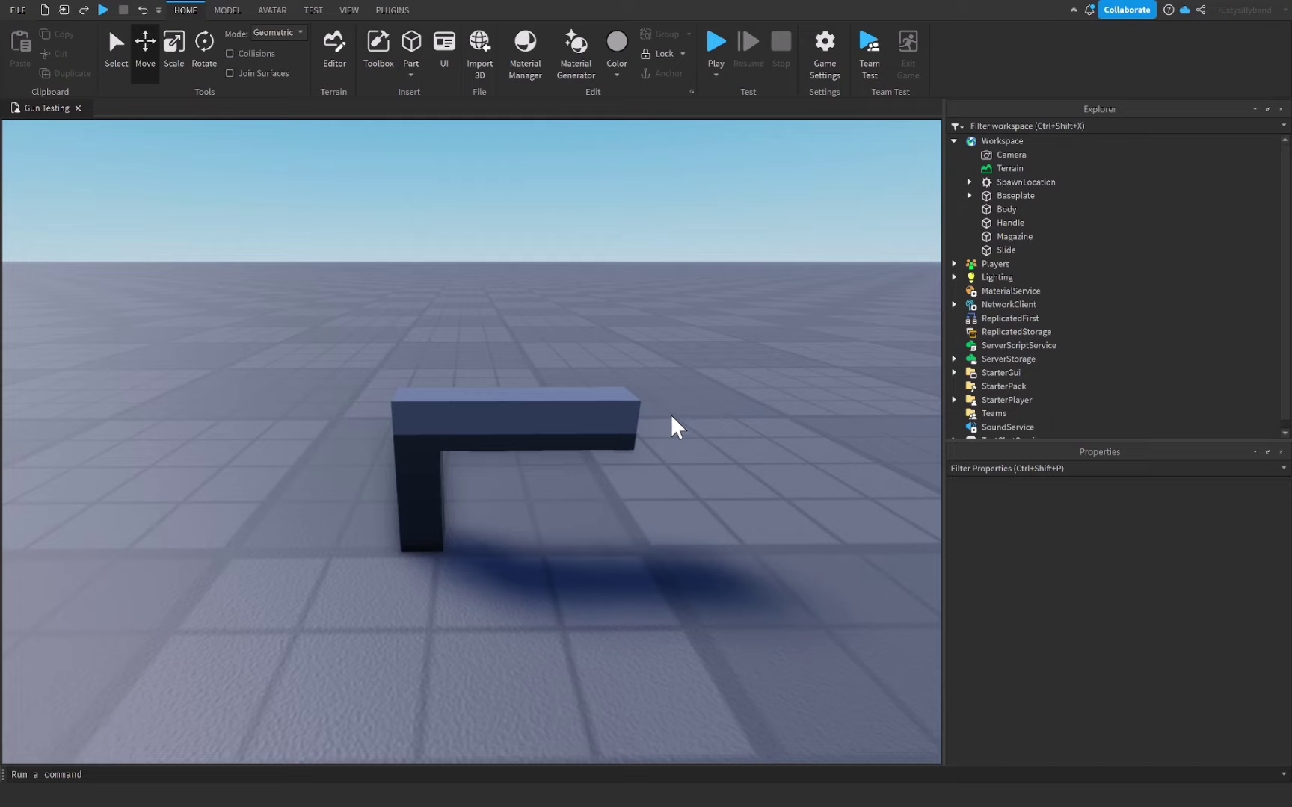
# - Realign the Slide part by dragging it sideways in the viewport
pyautogui.click(983, 237)
pyautogui.click(667, 366)
pyautogui.click(516, 398)
pyautogui.moveTo(523, 401); pyautogui.dragTo(462, 462)
pyautogui.click(595, 548)
# - Duplicate the Handle part and rename the copy to Main
pyautogui.click(412, 465)
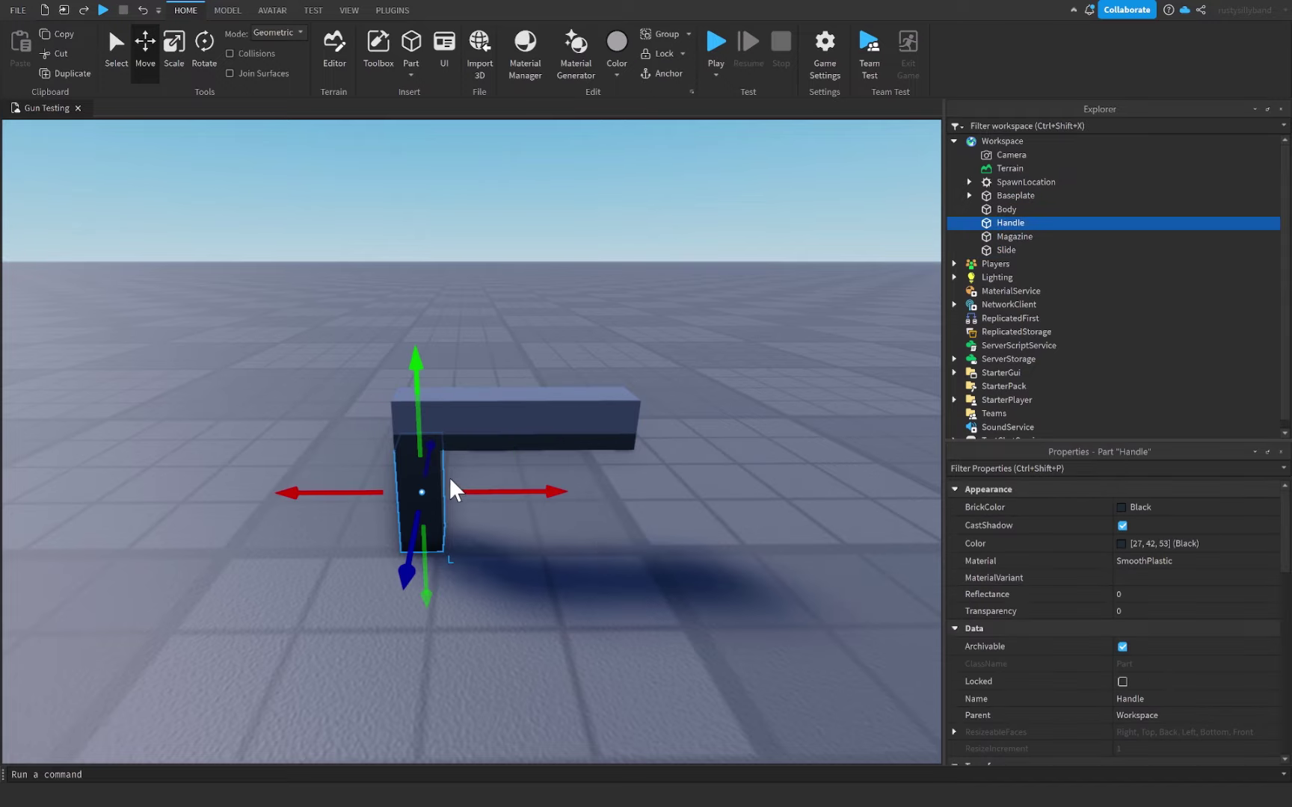
pyautogui.hotkey('ctrl', 'd')
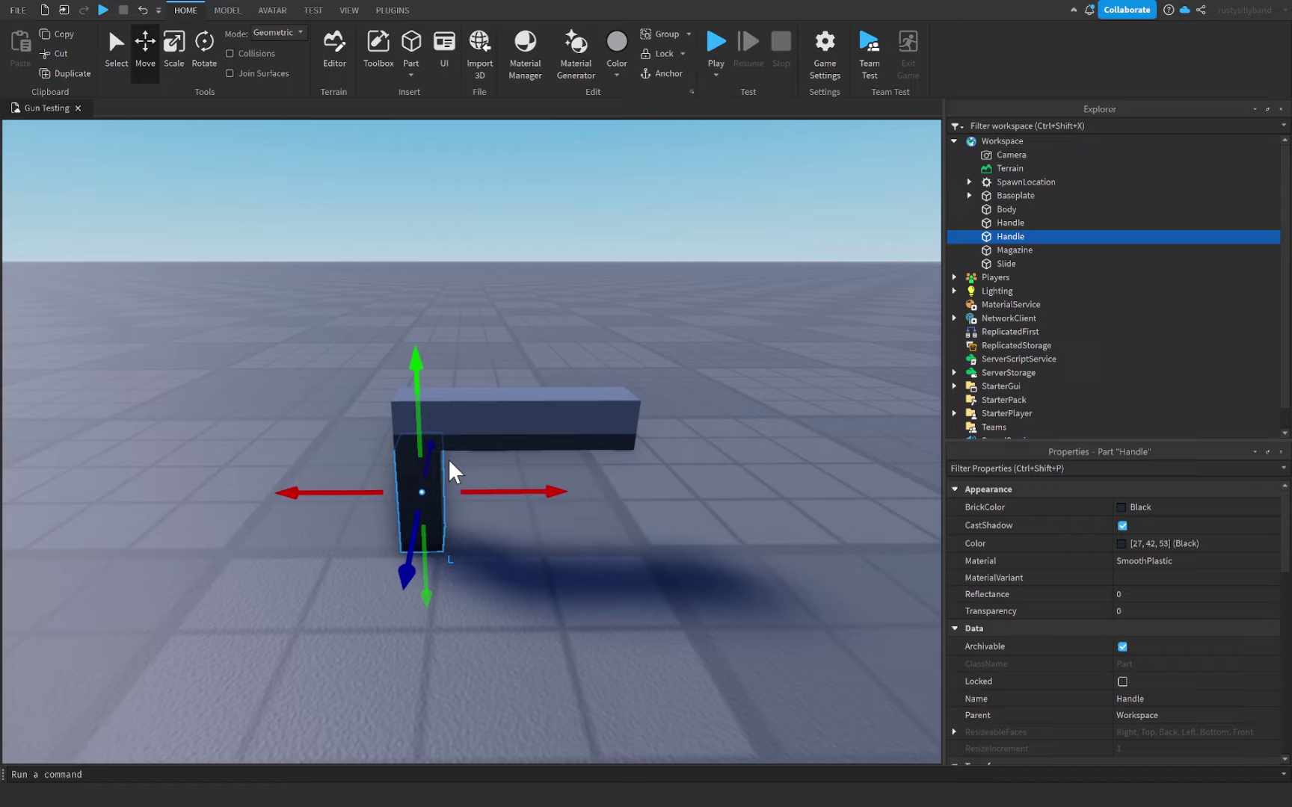
pyautogui.doubleClick(1017, 238)
pyautogui.write('Main')
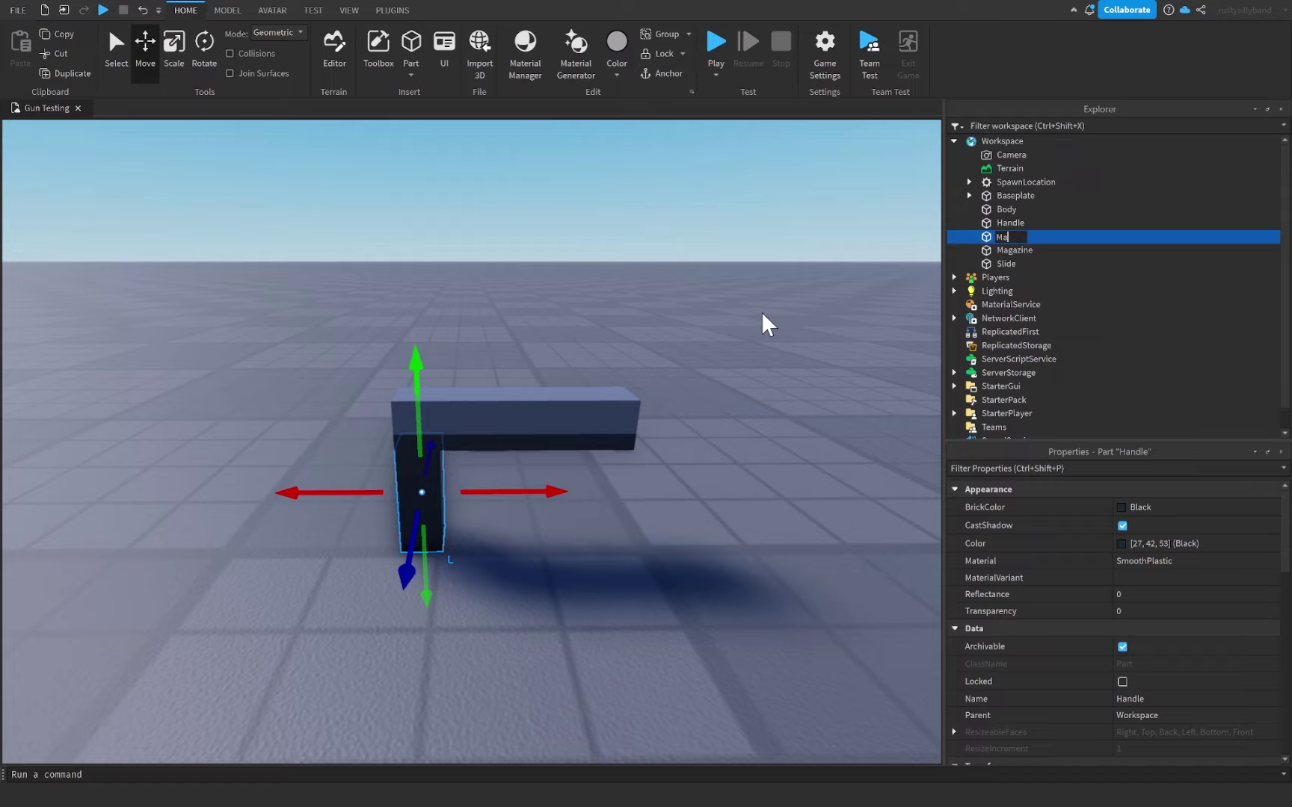
pyautogui.press('Return')
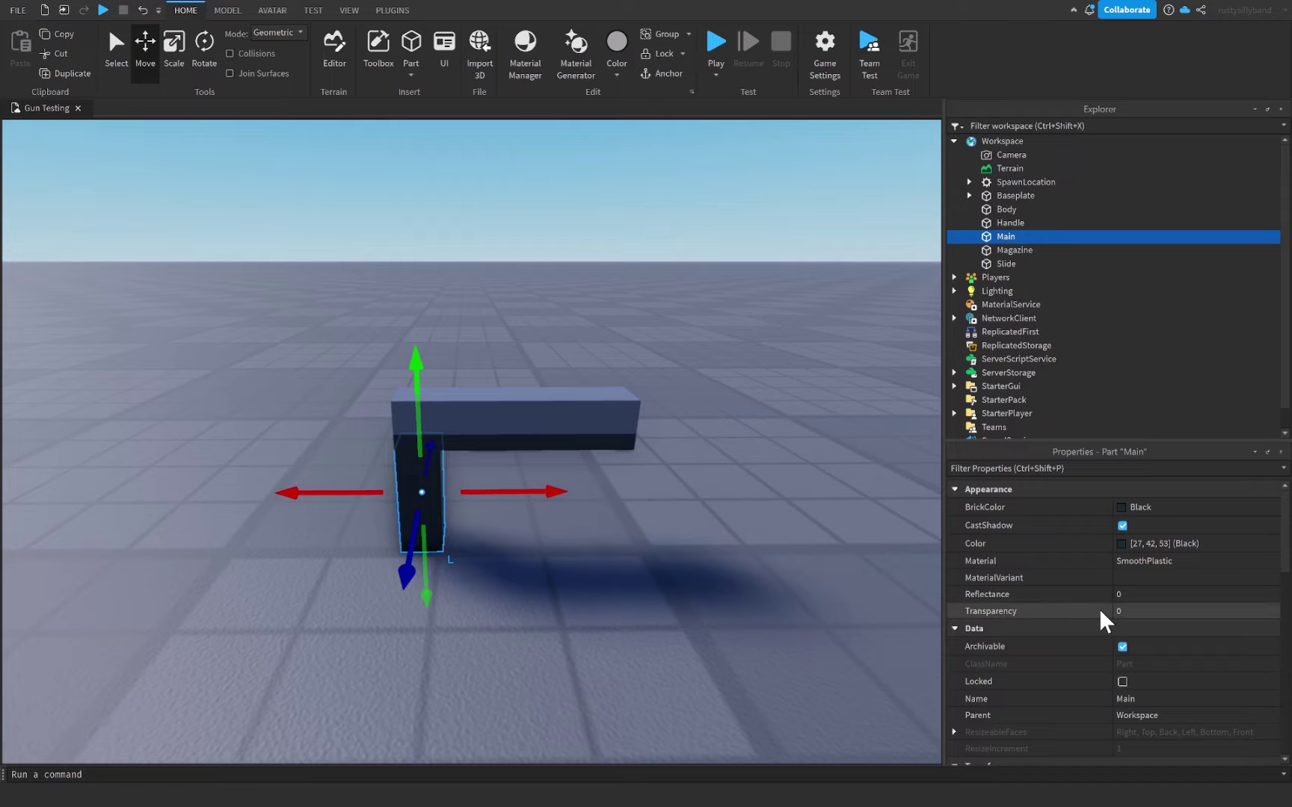
# - Set Main's Transparency to 1 so it is invisible
pyautogui.click(1152, 612)
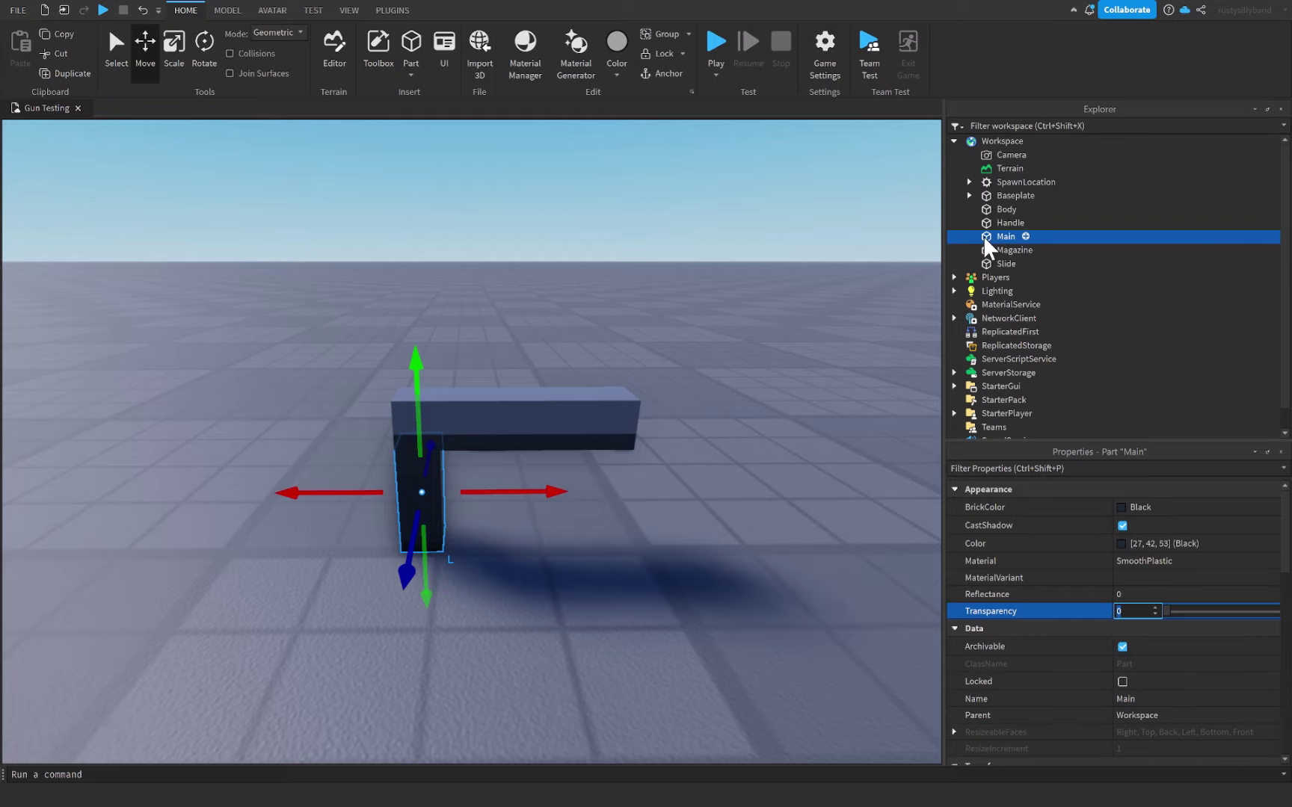
pyautogui.write('1')
pyautogui.press('Return')
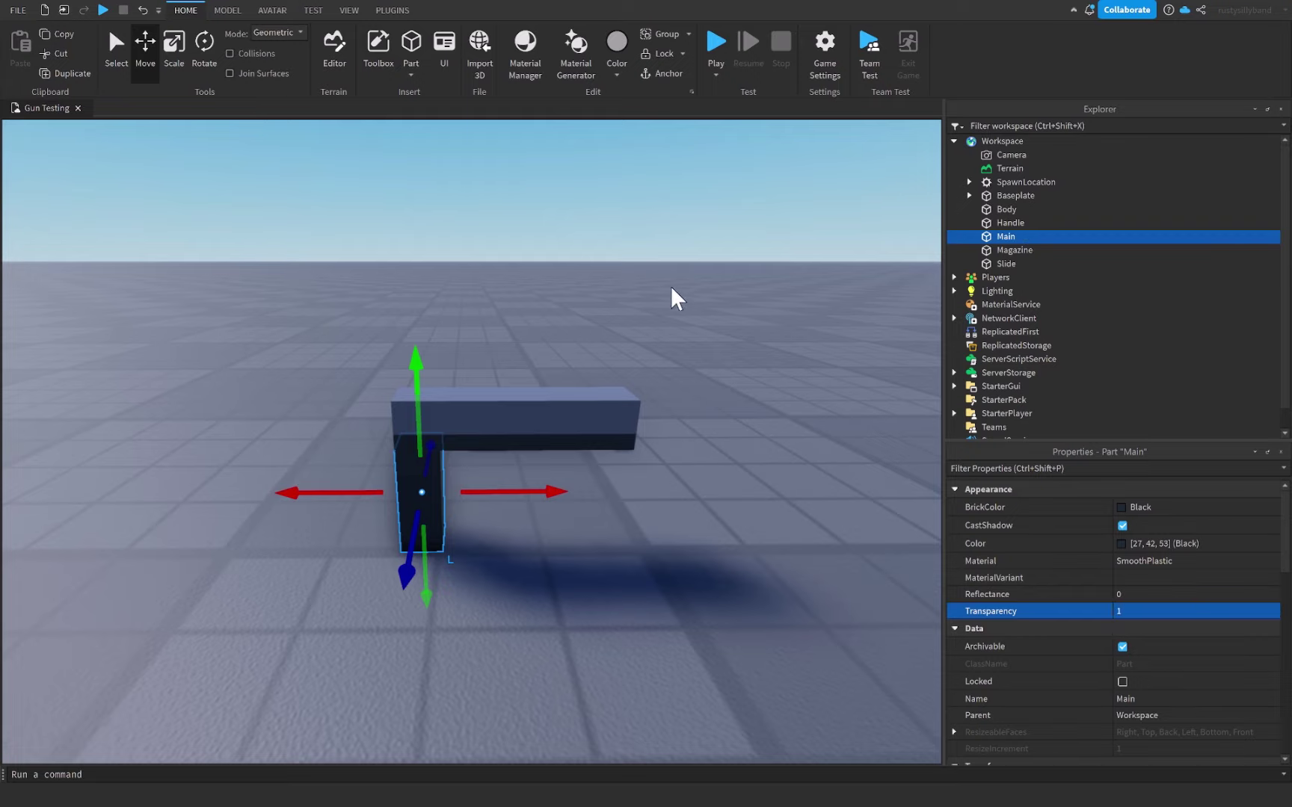
pyautogui.click(652, 358)
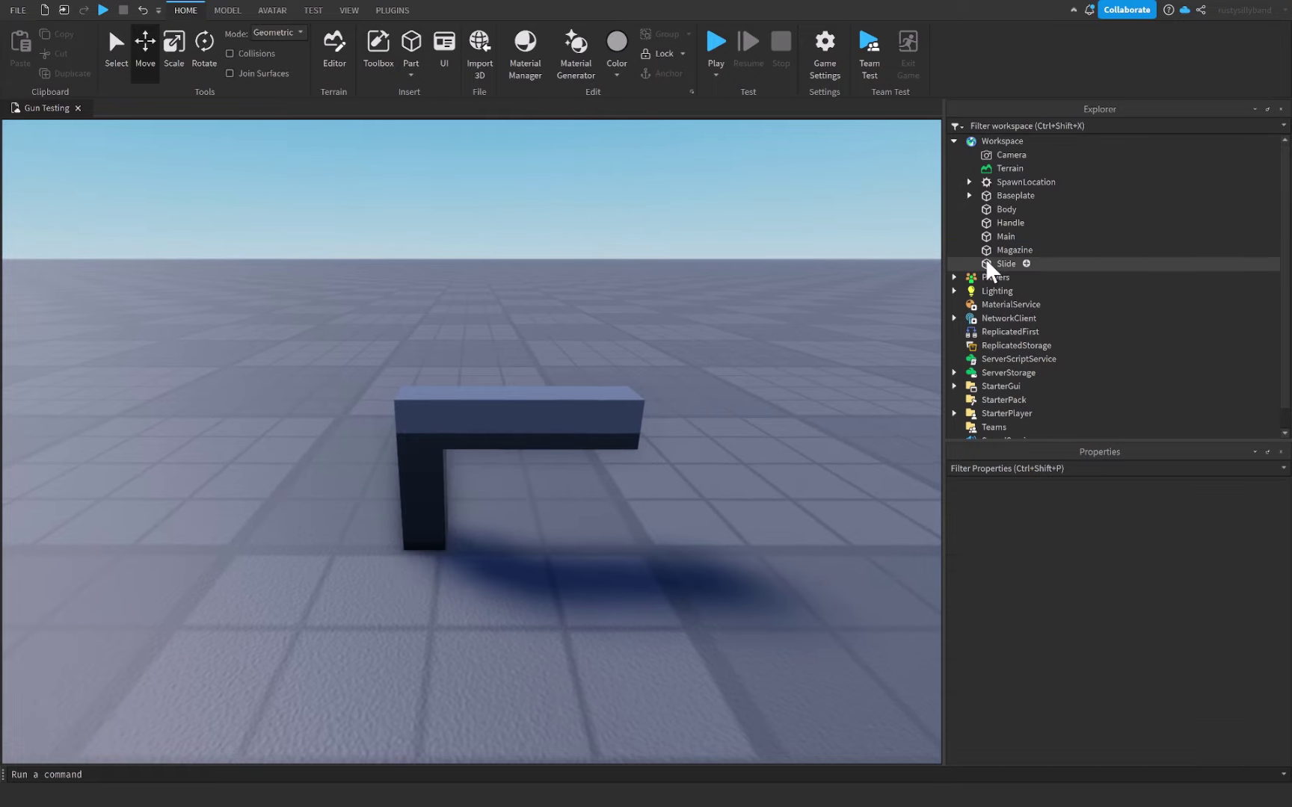
# - Group Body, Handle, Magazine, Main and Slide into a model
pyautogui.click(988, 263)
pyautogui.keyDown('shift'); pyautogui.click(990, 210); pyautogui.keyUp('shift')
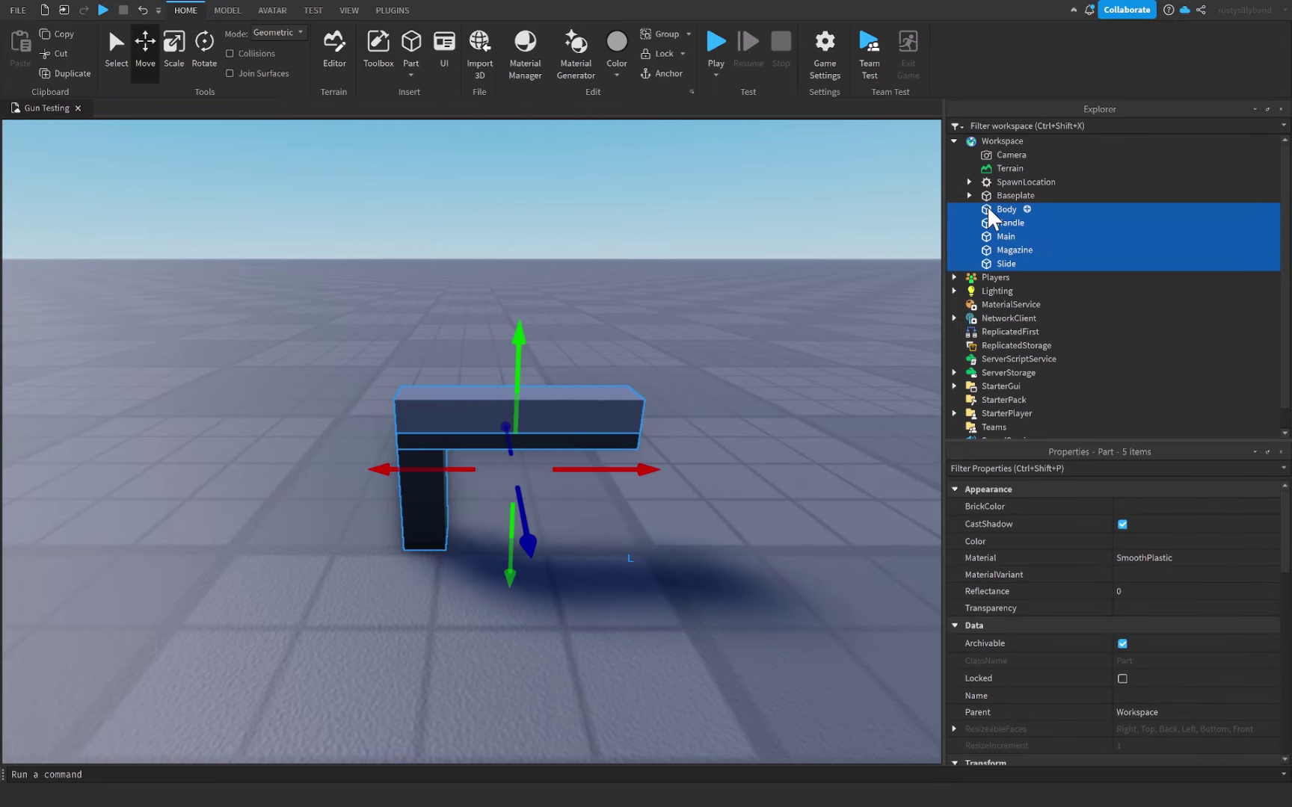
pyautogui.click(726, 360)
pyautogui.moveTo(779, 643); pyautogui.dragTo(222, 250)
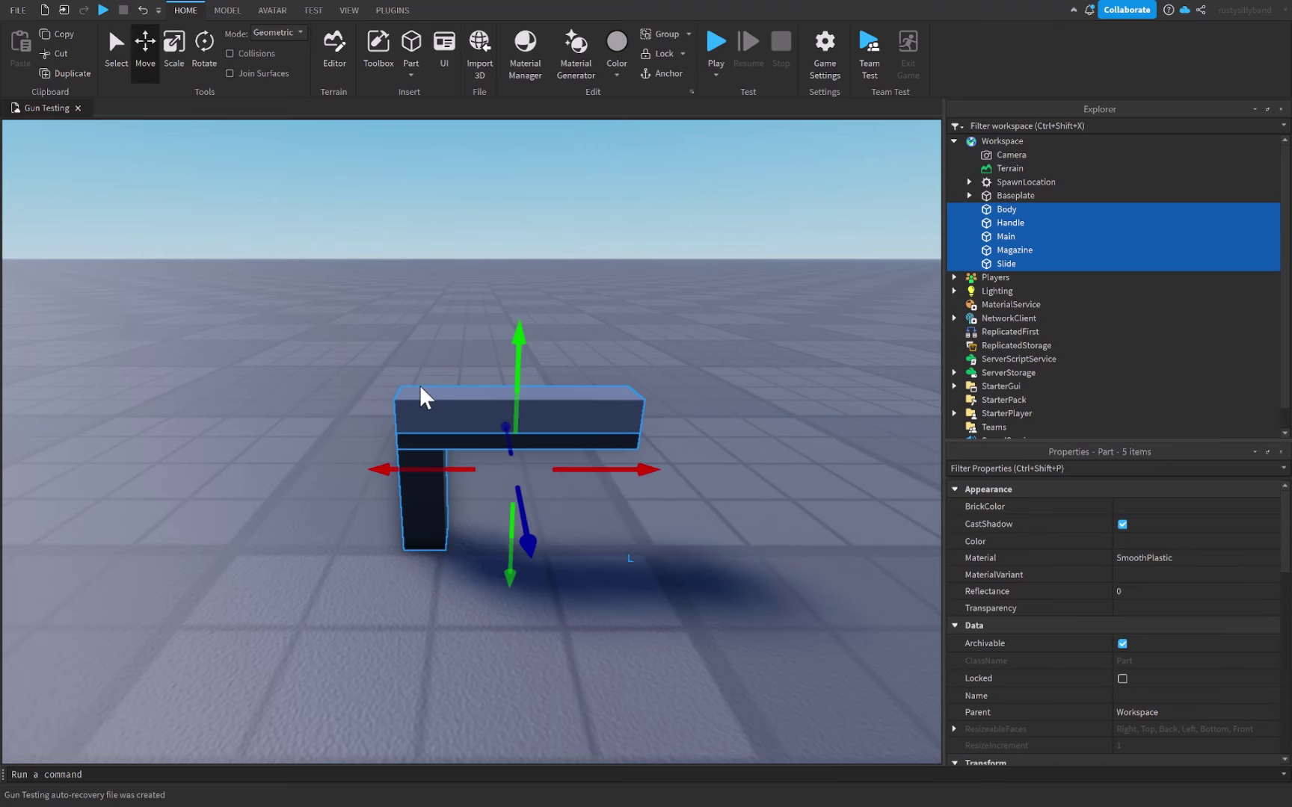
pyautogui.moveTo(423, 395); pyautogui.dragTo(427, 395, button='right')
pyautogui.rightClick(427, 404)
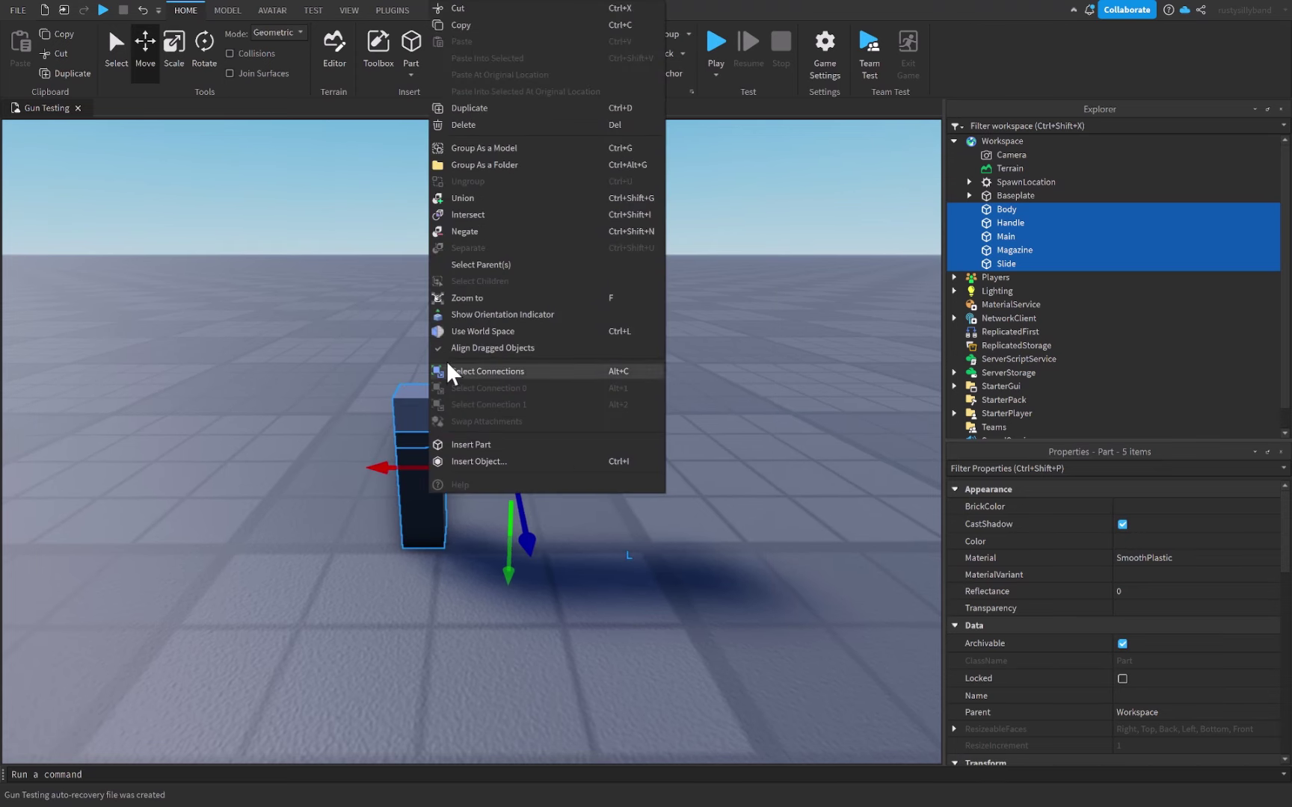
pyautogui.click(491, 154)
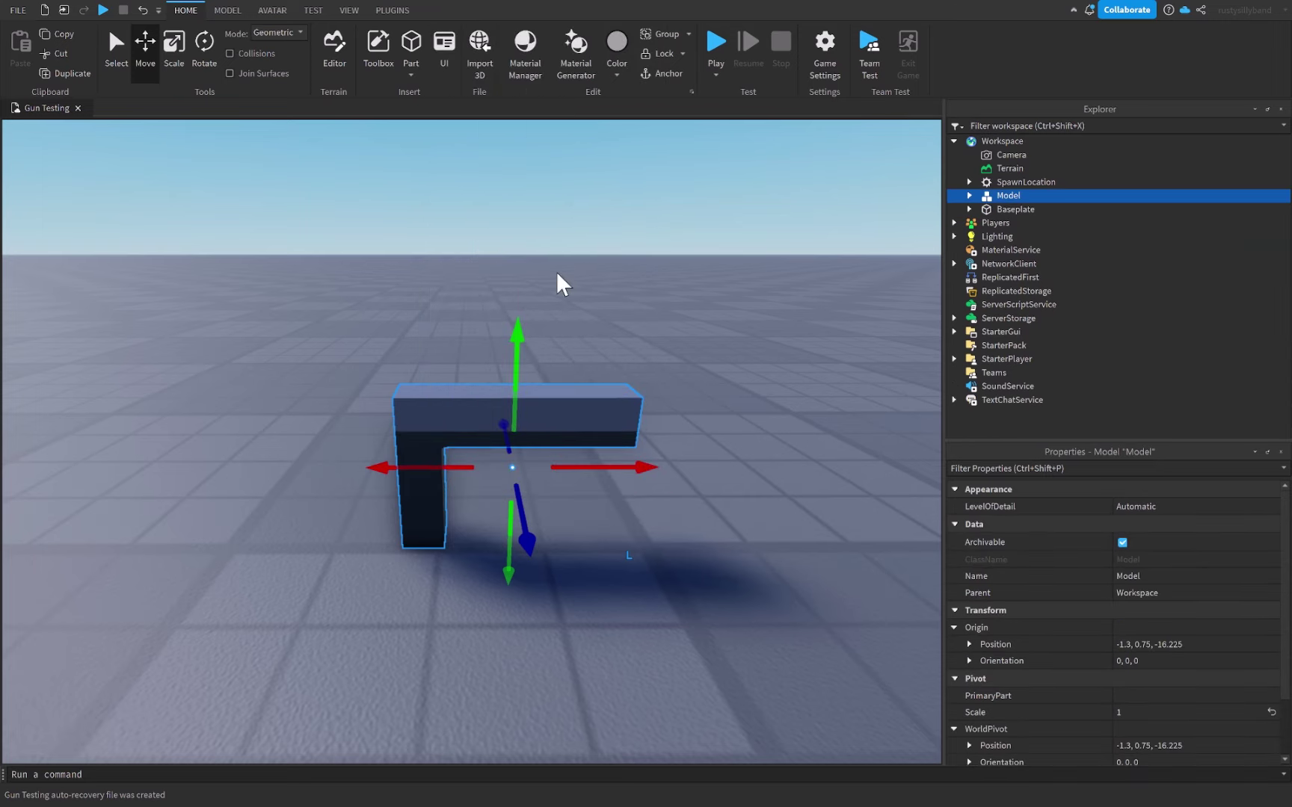
# - Rename the new model to 'Pistol'
pyautogui.click(969, 195)
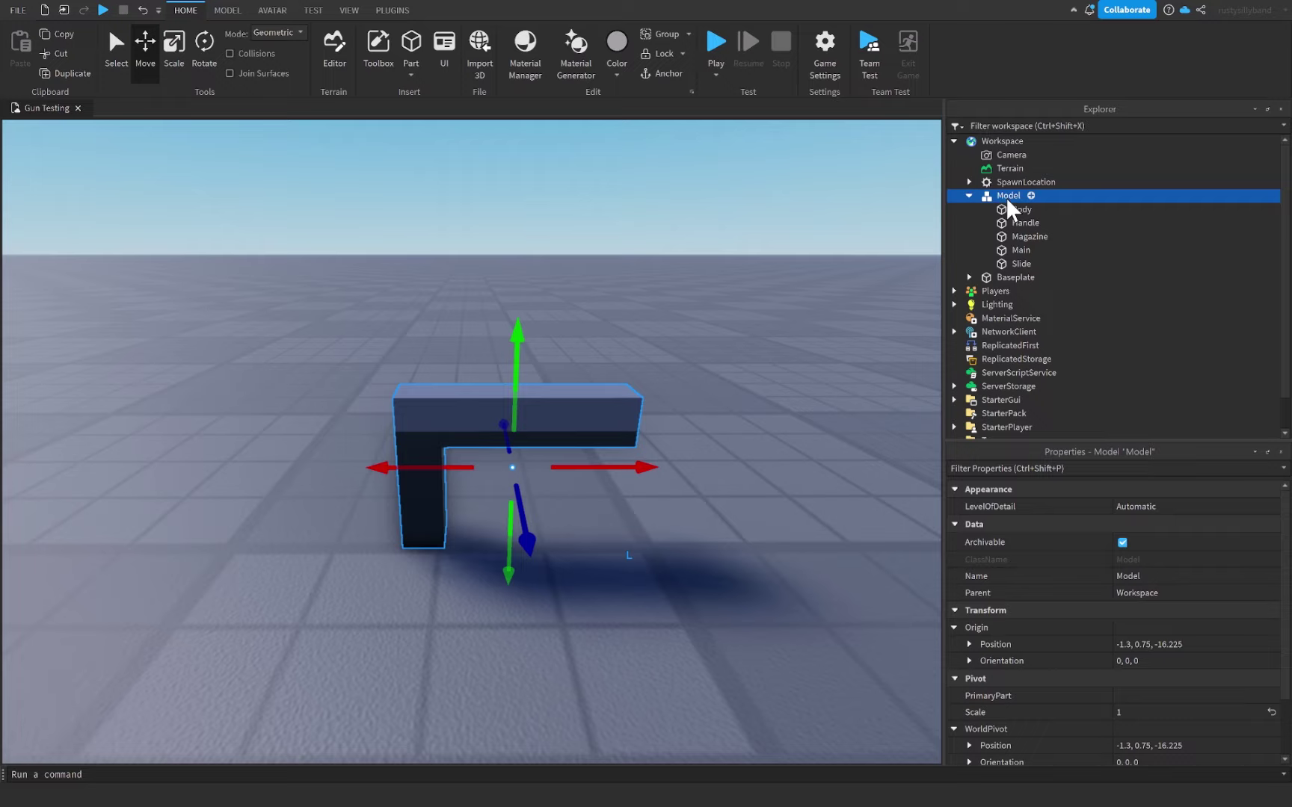
pyautogui.click(1007, 196)
pyautogui.press('BackSpace')
pyautogui.press('BackSpace')
pyautogui.press('BackSpace')
pyautogui.press('BackSpace')
pyautogui.press('BackSpace')
pyautogui.write('Pistol')
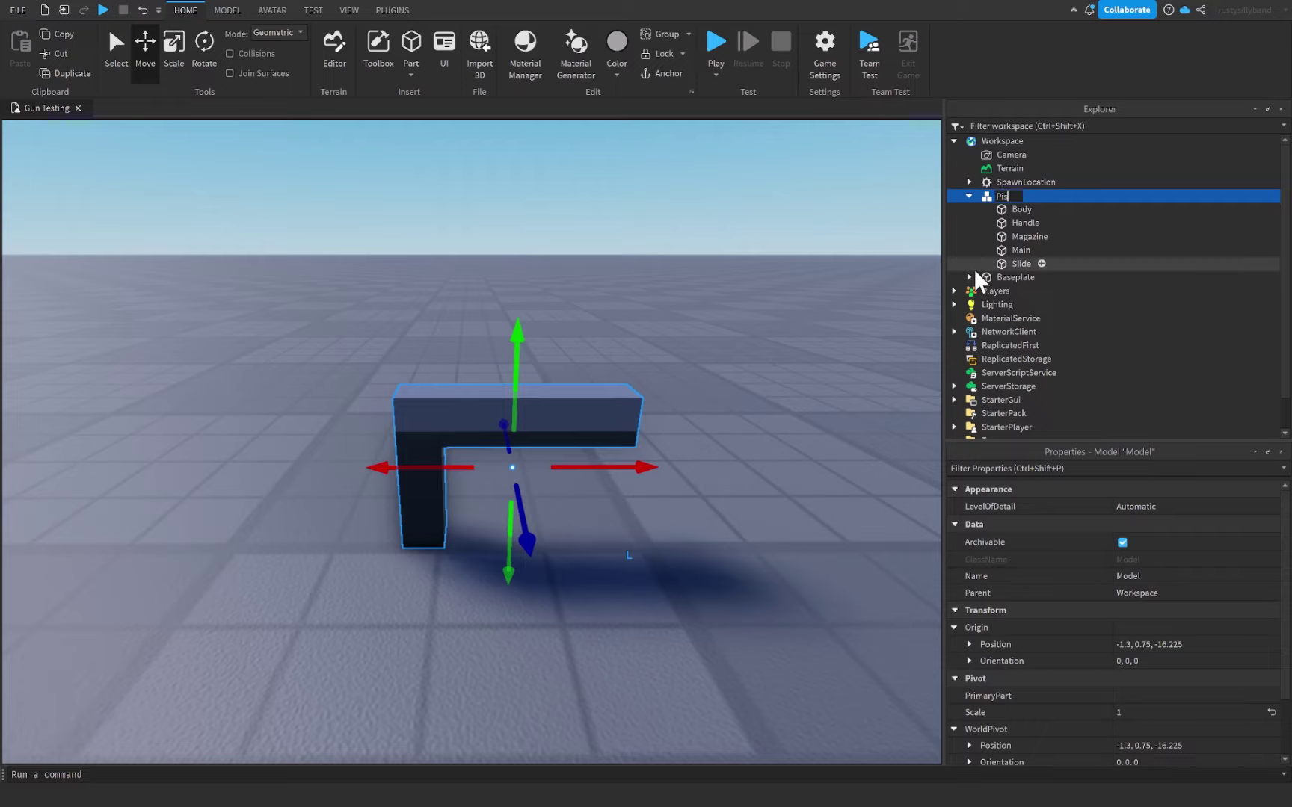
pyautogui.press('Return')
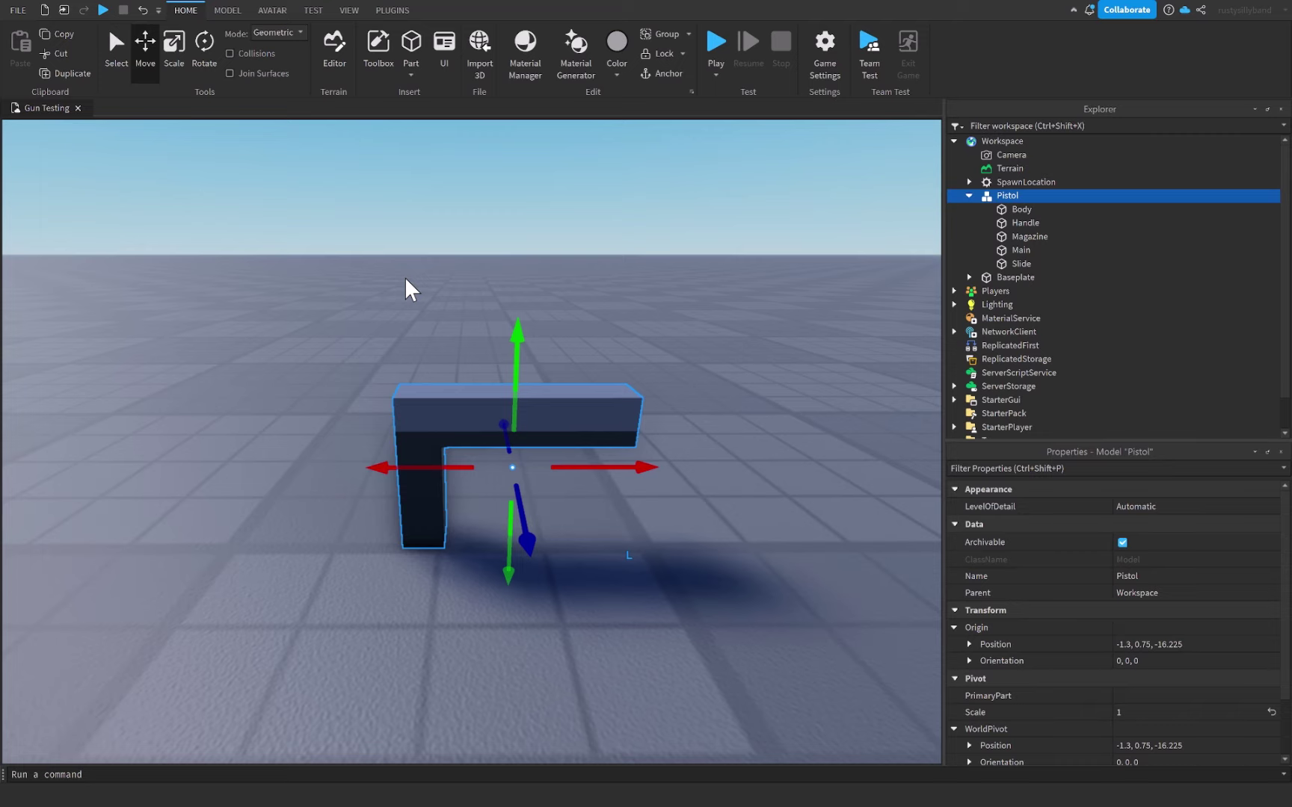
# - Select Main, Magazine and Slide inside Pistol and show the plugin's joint-creation list
pyautogui.click(393, 9)
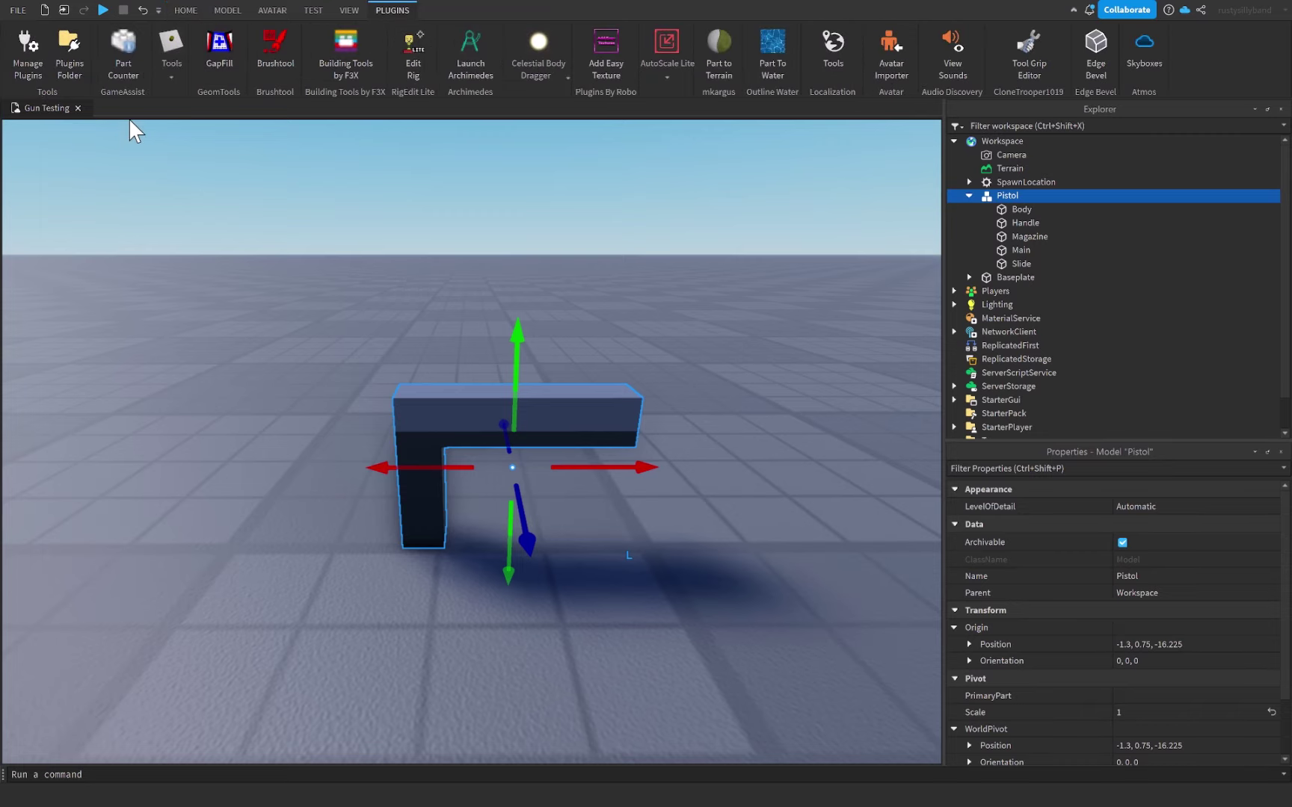
pyautogui.click(169, 67)
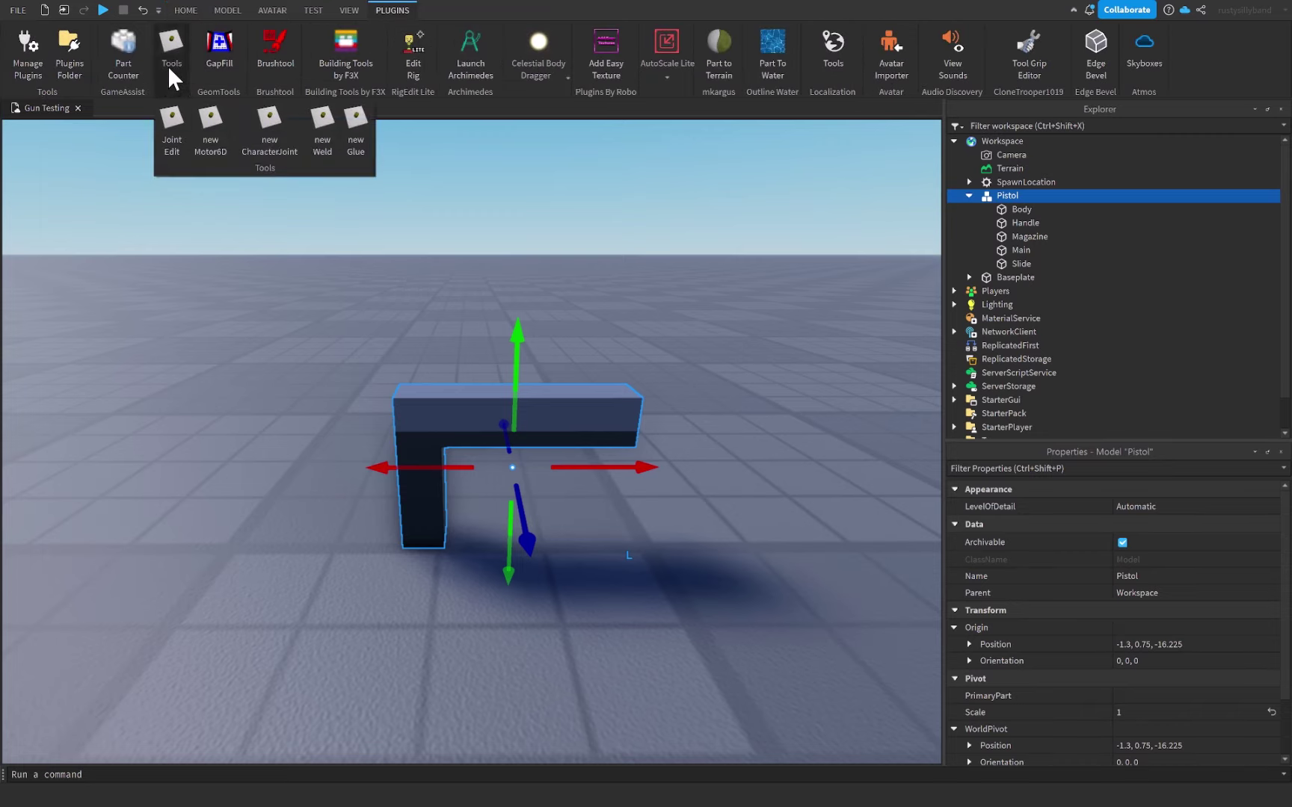
pyautogui.click(1018, 249)
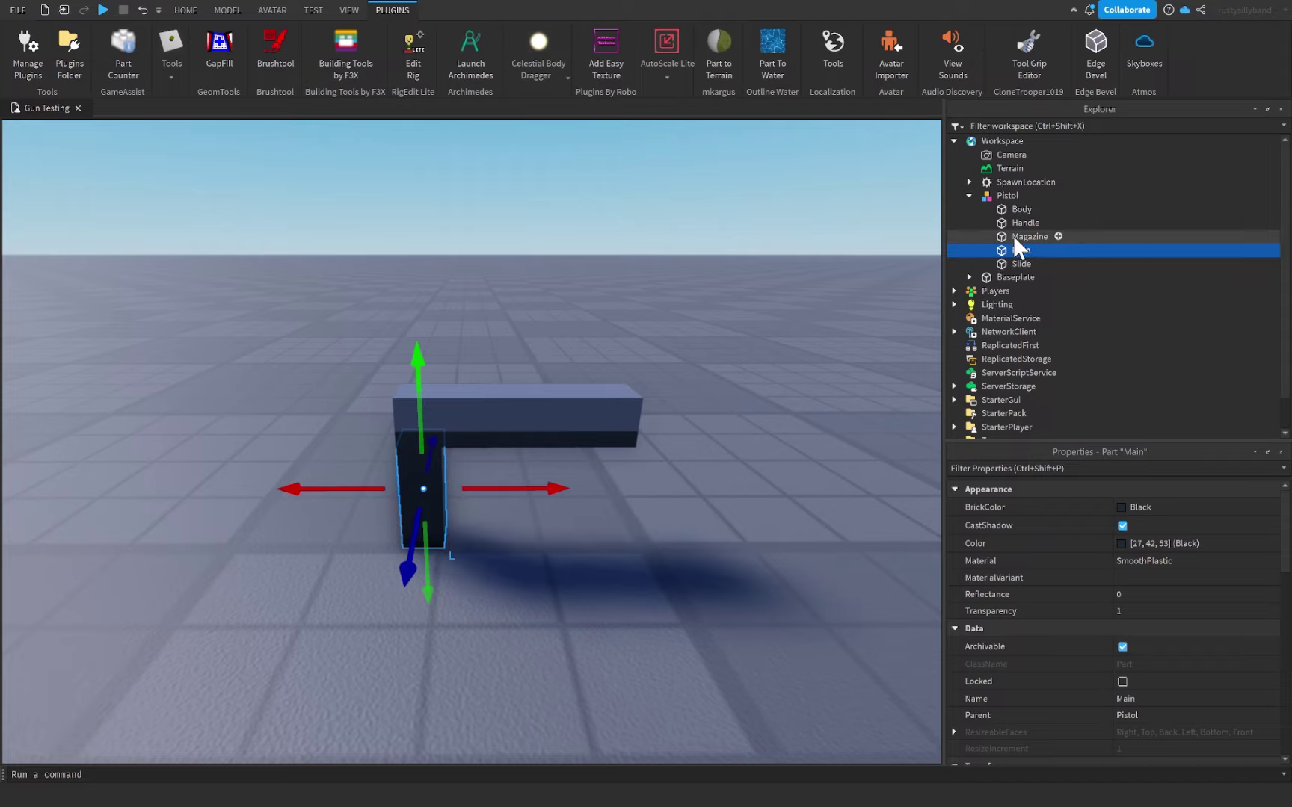
pyautogui.keyDown('ctrl'); pyautogui.click(1013, 235); pyautogui.keyUp('ctrl')
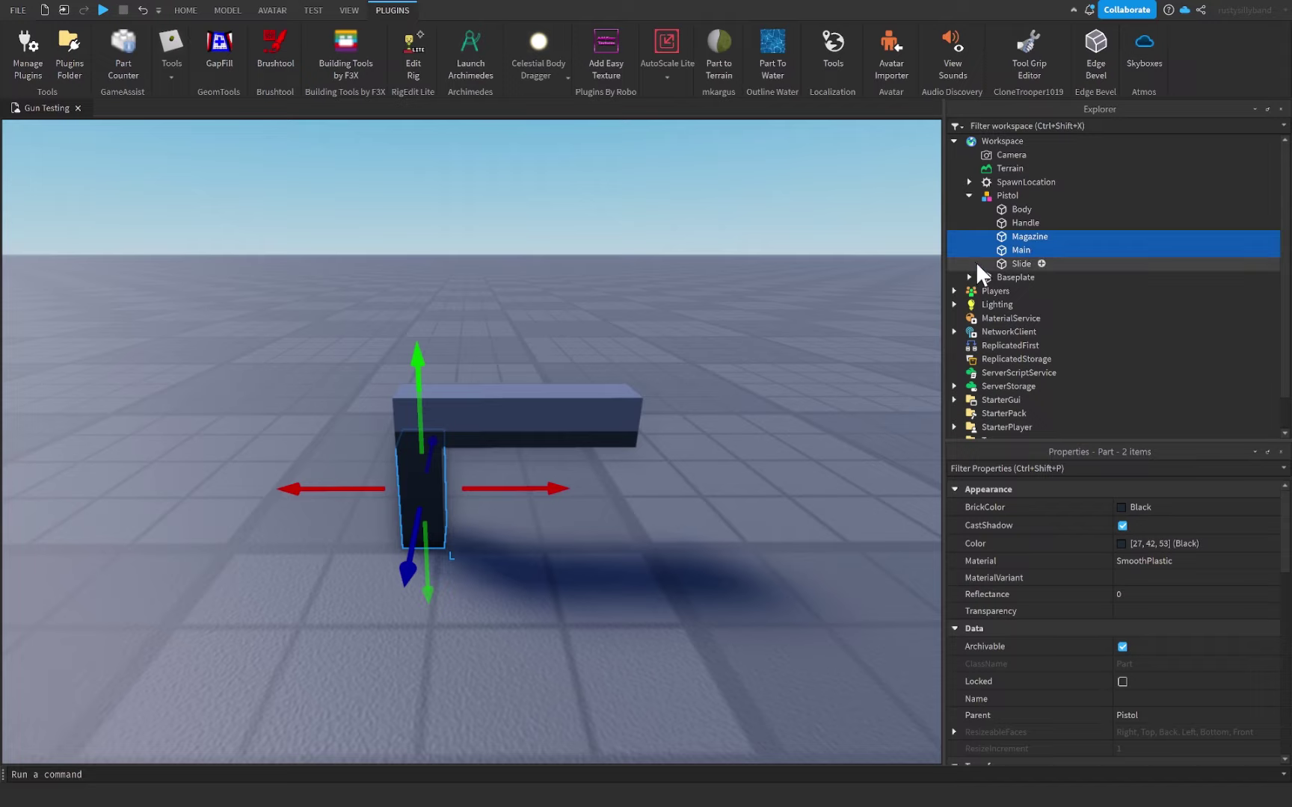
pyautogui.keyDown('ctrl'); pyautogui.click(1006, 262); pyautogui.keyUp('ctrl')
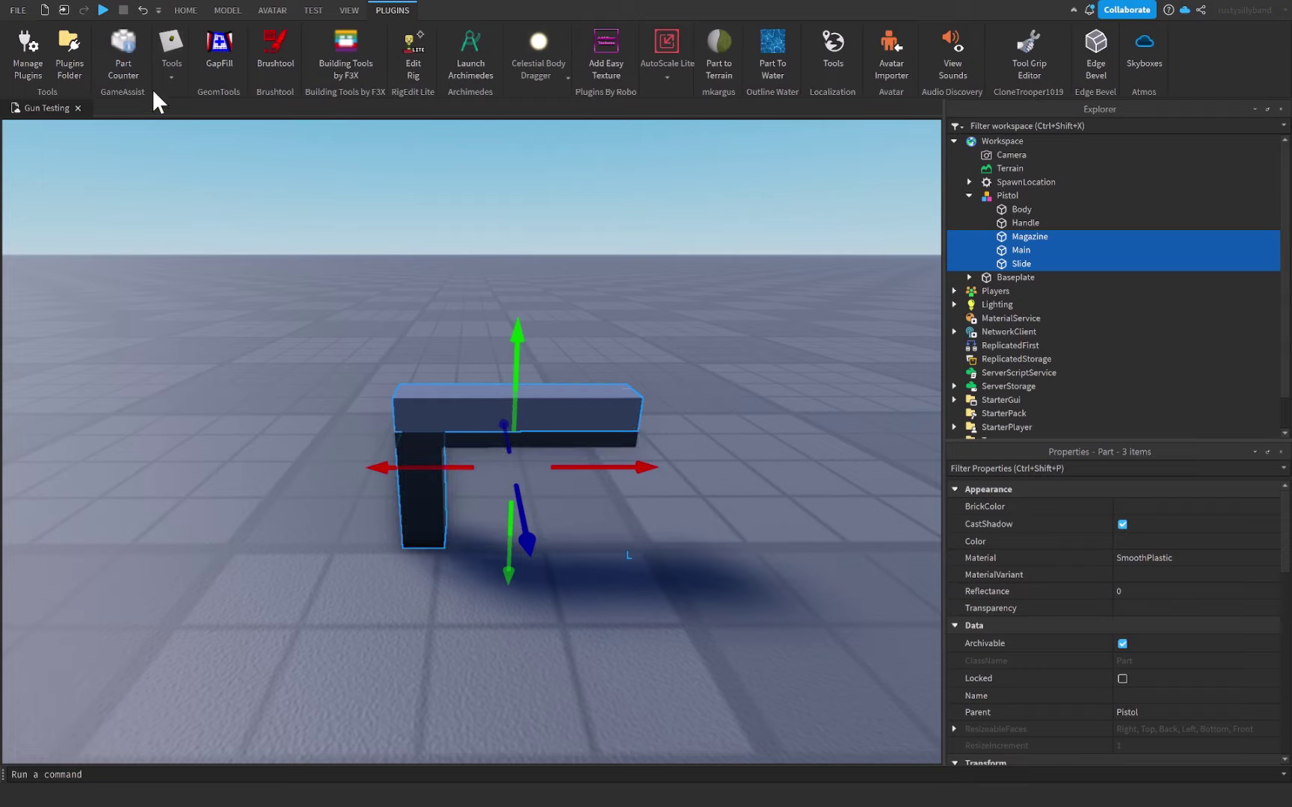
pyautogui.click(171, 76)
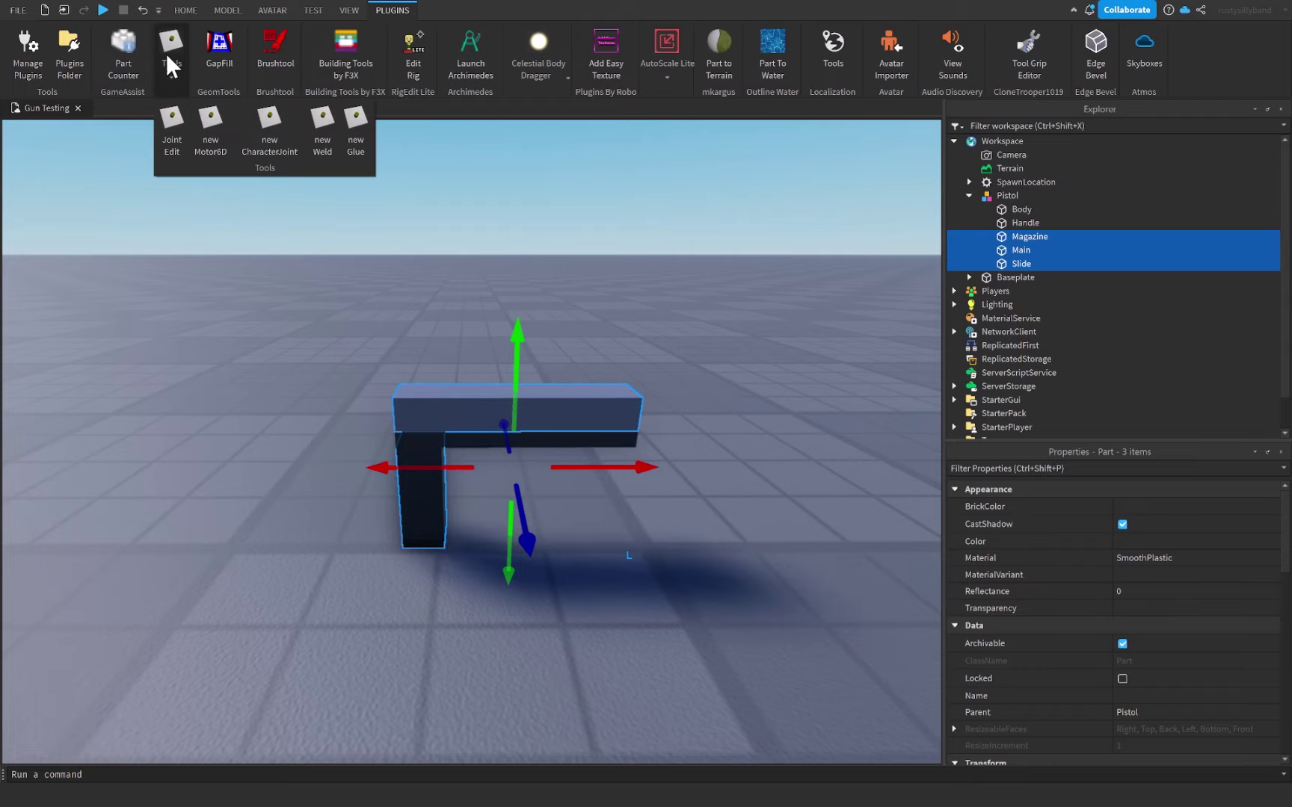
# - Create Motor6D joints from Main to Magazine and Slide, then inspect them
pyautogui.click(210, 149)
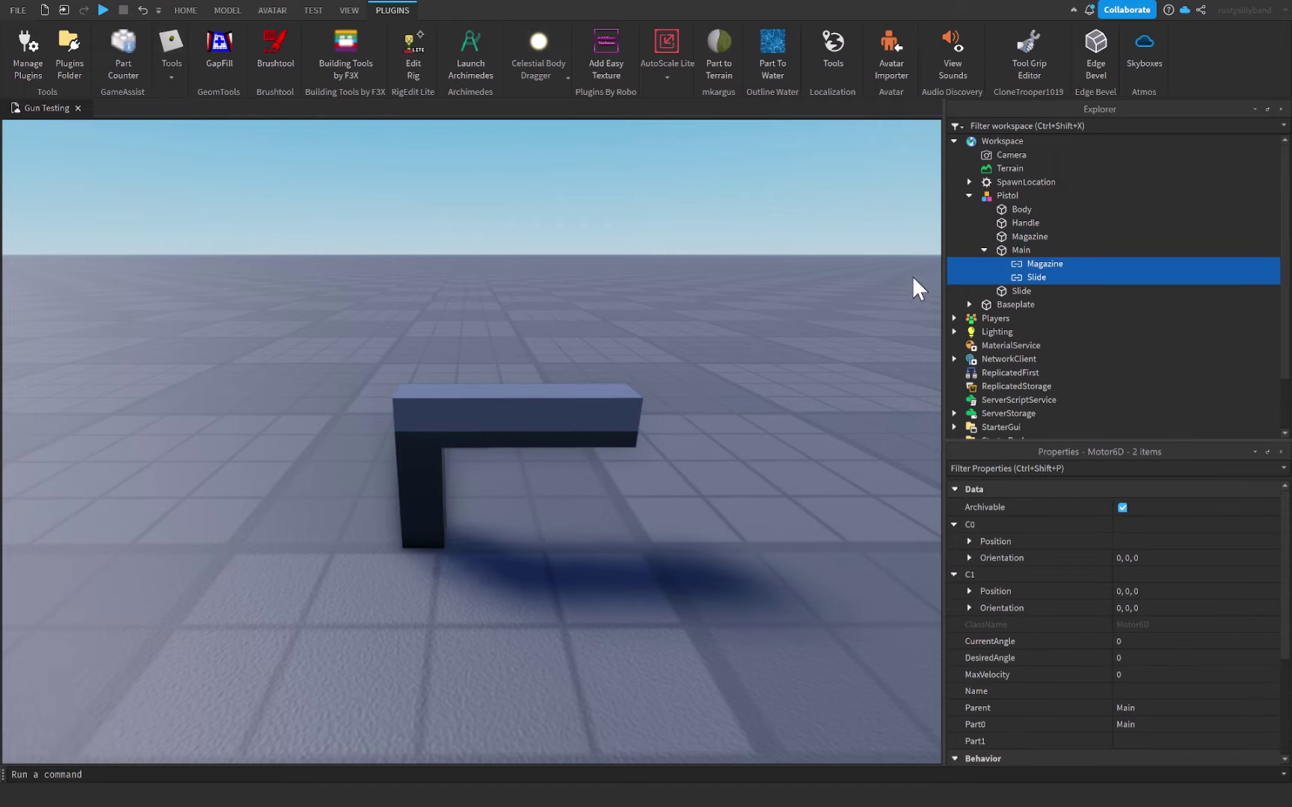
pyautogui.doubleClick(1008, 264)
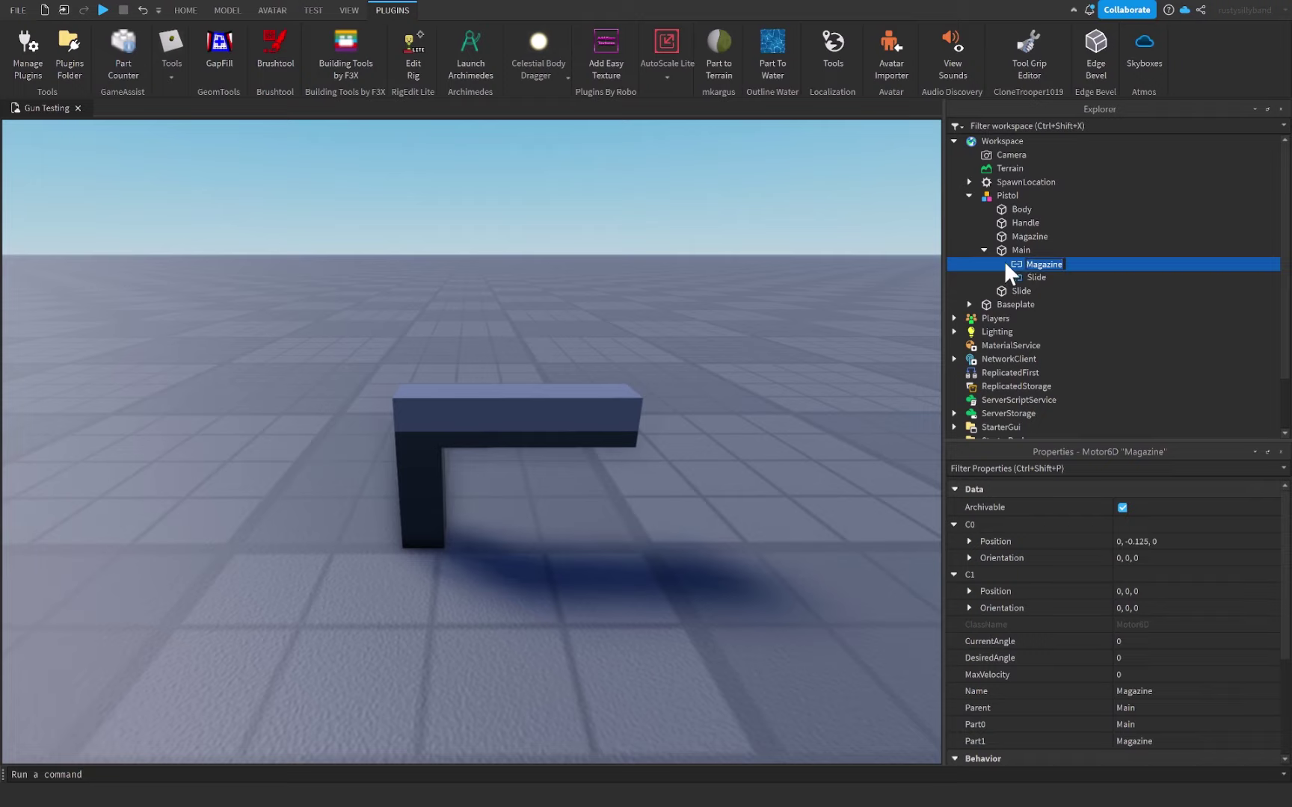
pyautogui.click(1002, 277)
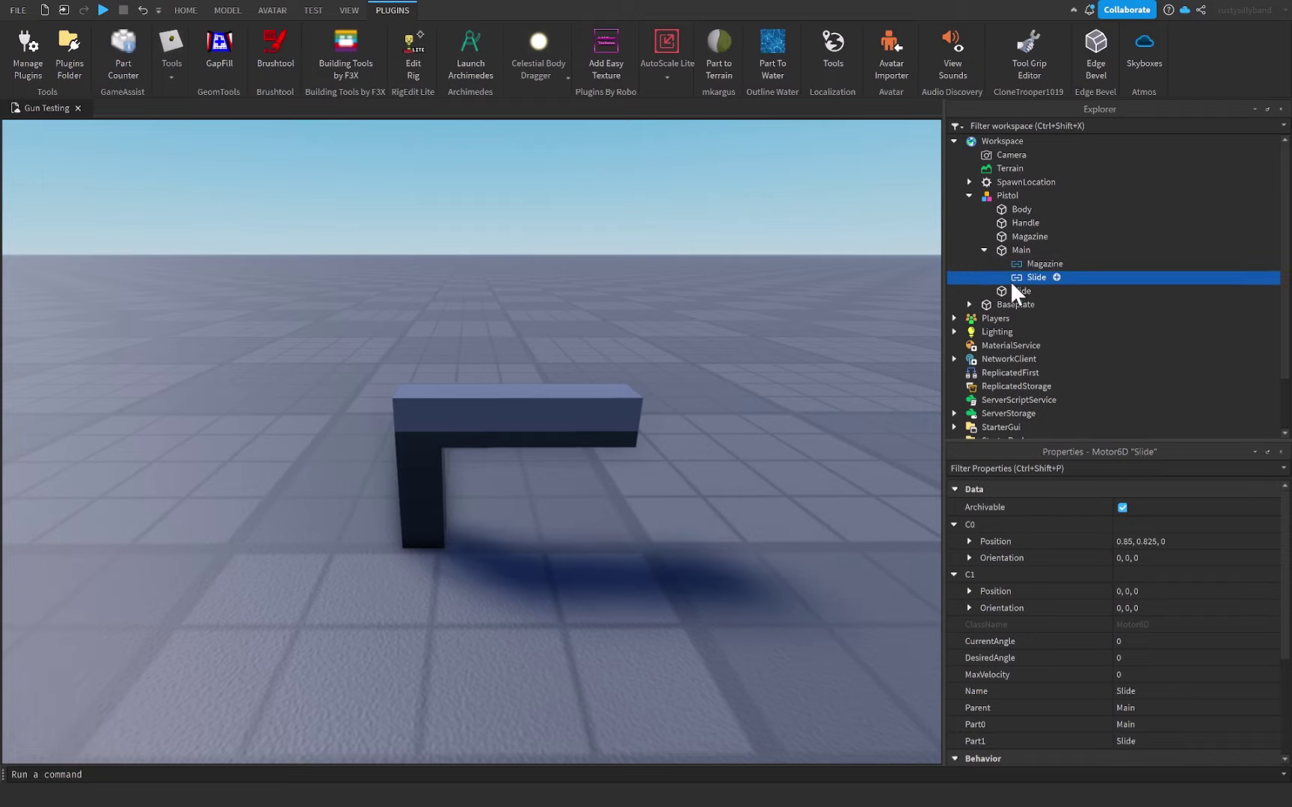
# - Select Main, Handle and Body together for joining
pyautogui.click(1008, 251)
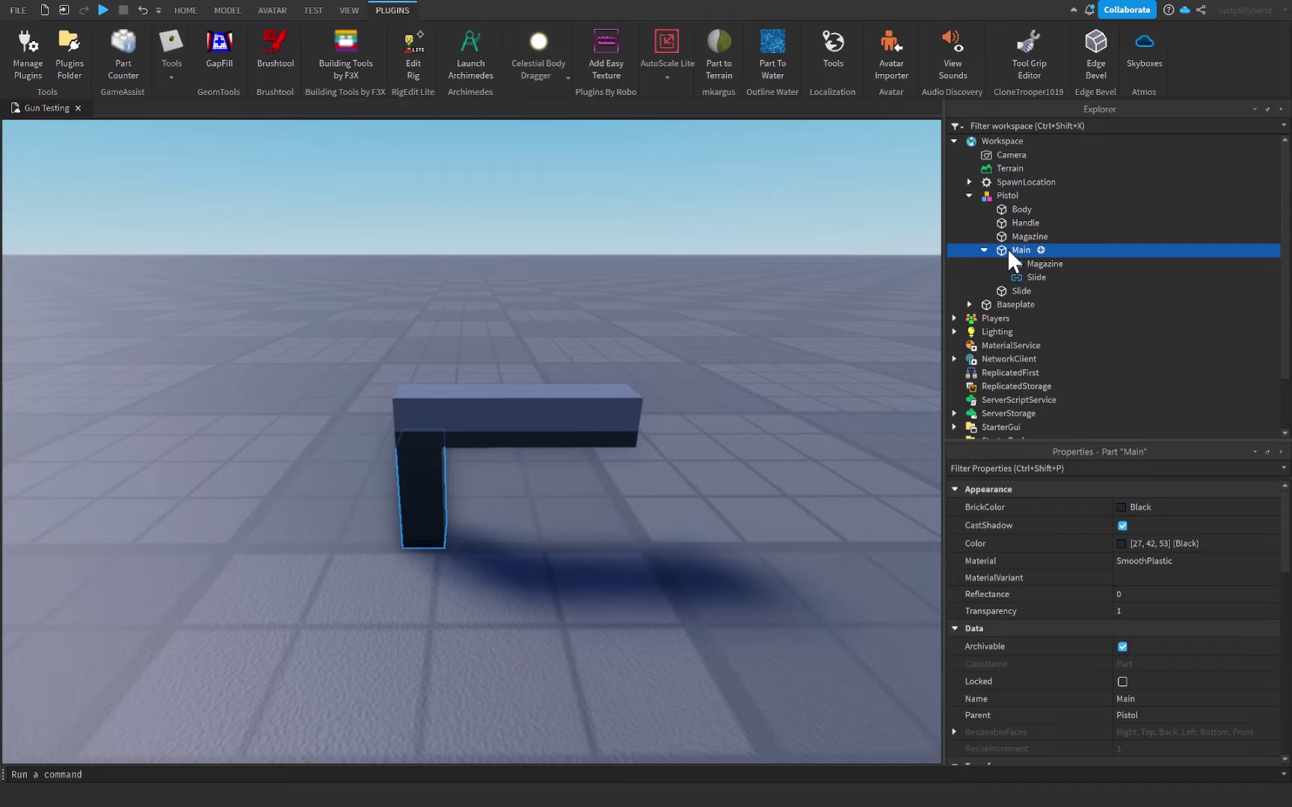
pyautogui.keyDown('ctrl'); pyautogui.click(1024, 223); pyautogui.keyUp('ctrl')
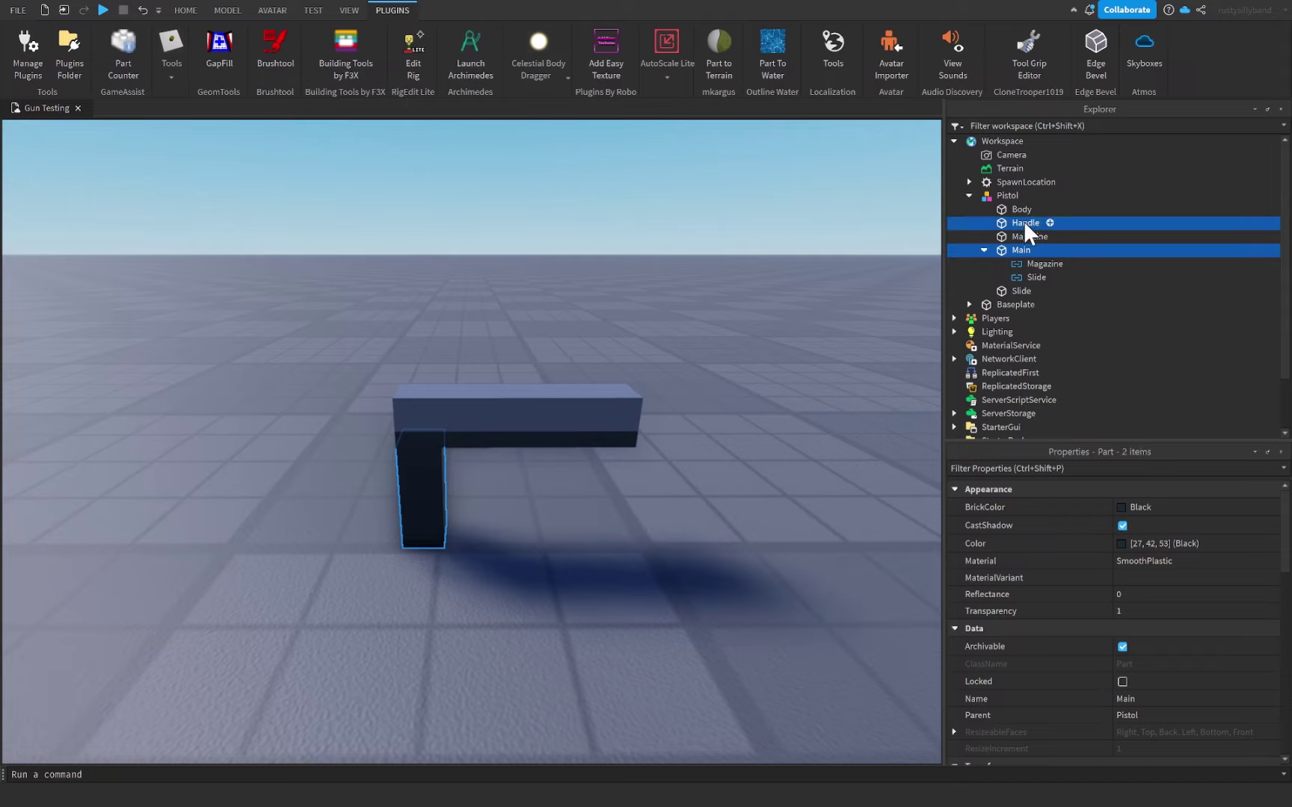
pyautogui.keyDown('ctrl'); pyautogui.click(1019, 209); pyautogui.keyUp('ctrl')
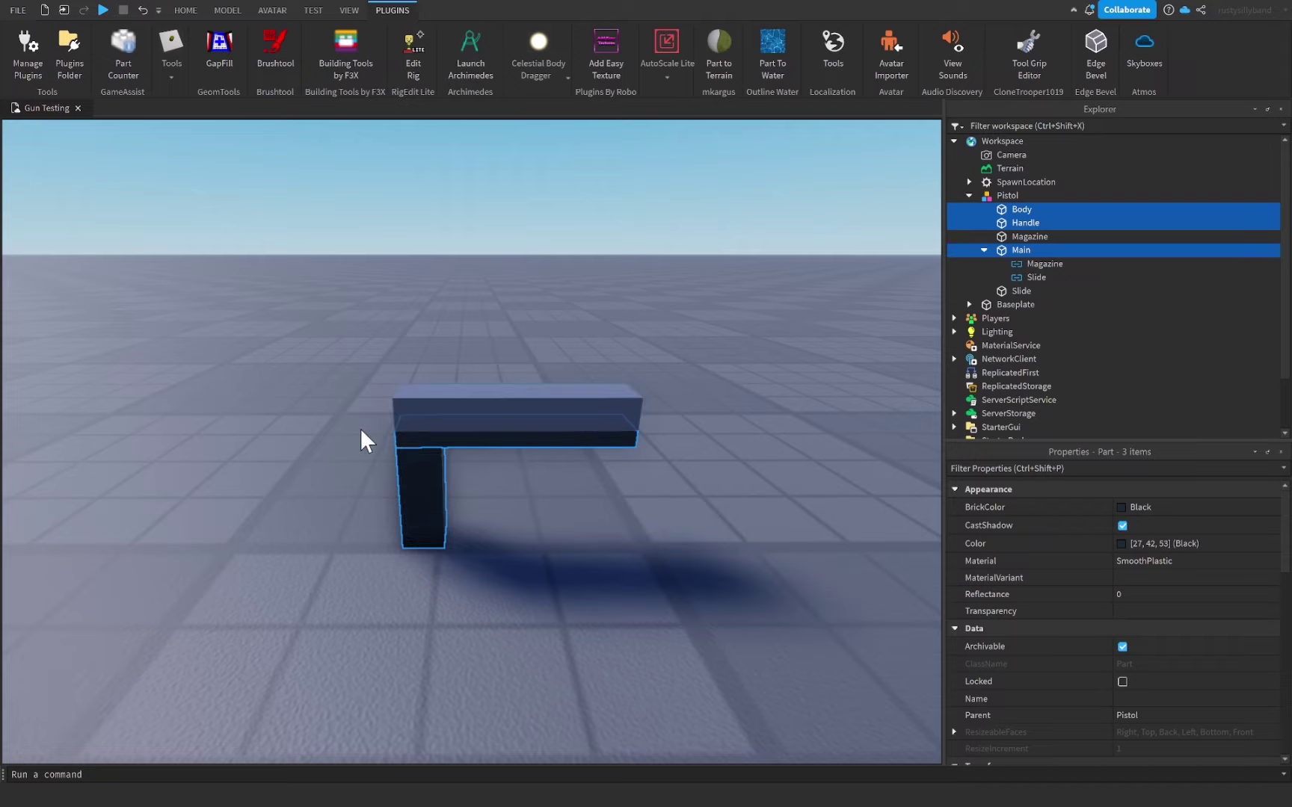
# - Weld Body and Handle to Main, then check the new welds under Main
pyautogui.click(172, 84)
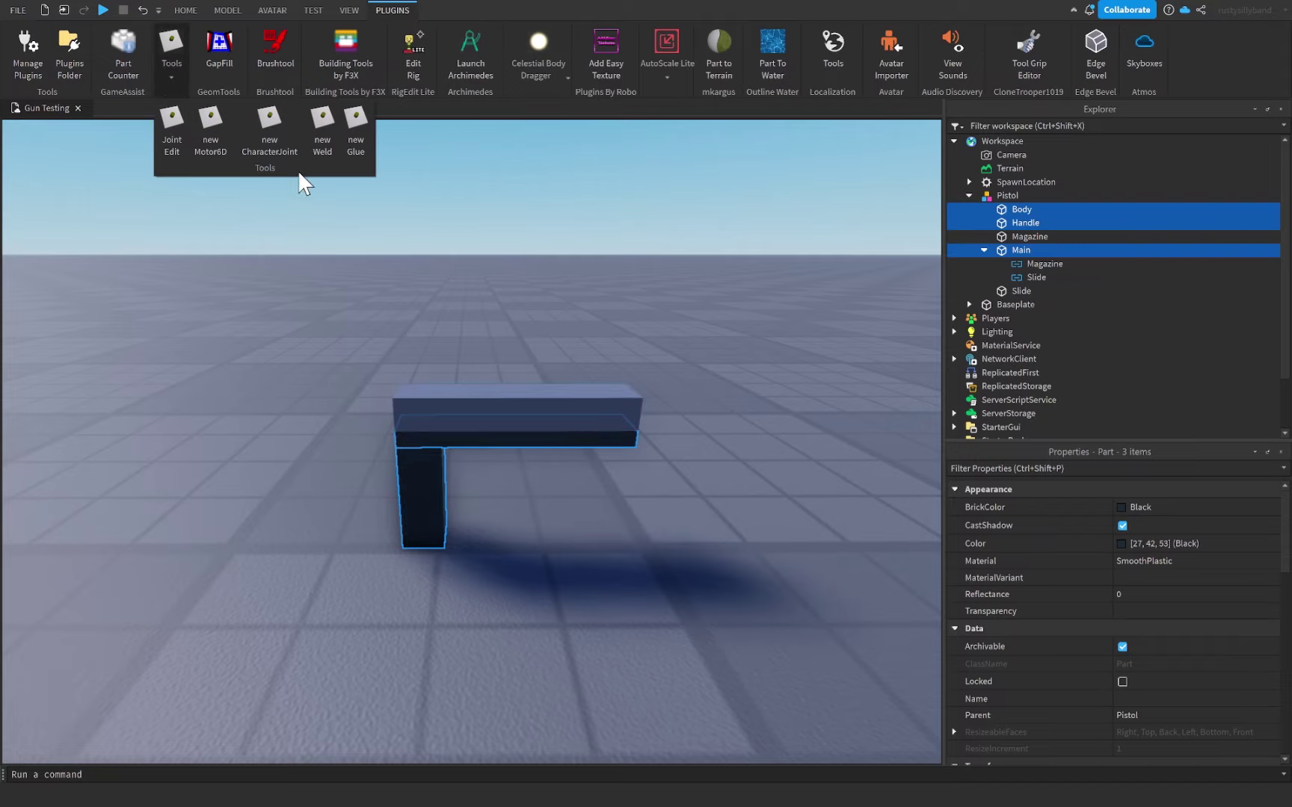
pyautogui.click(323, 153)
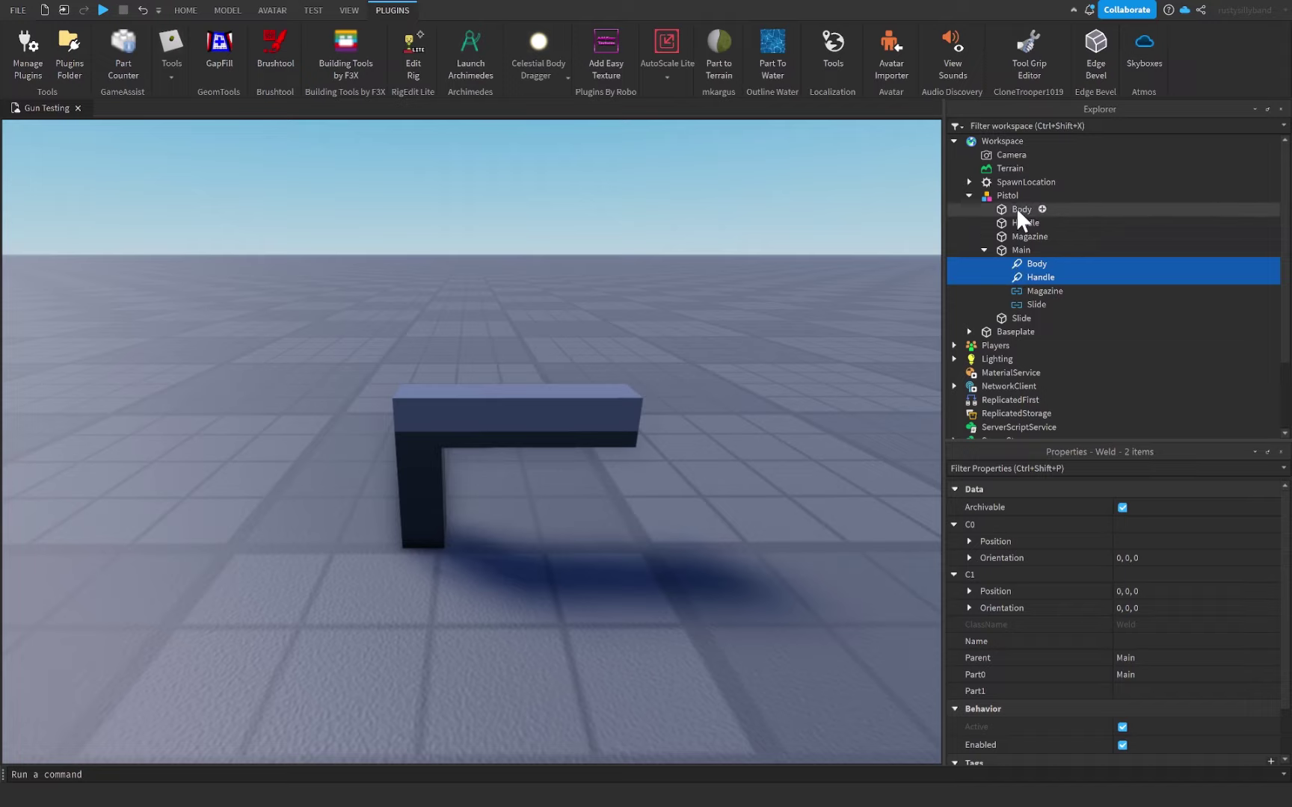
pyautogui.click(1023, 266)
pyautogui.click(1023, 280)
pyautogui.click(1021, 263)
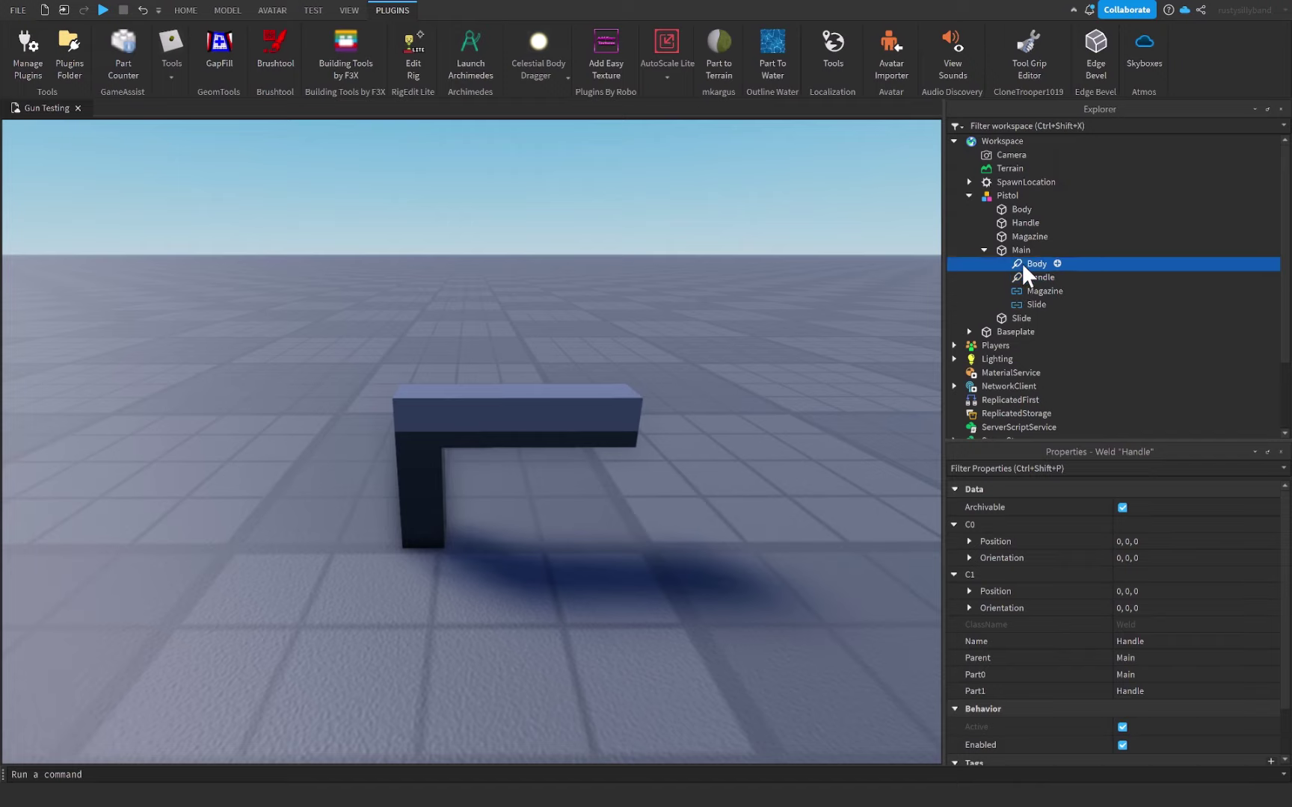
pyautogui.click(1023, 278)
pyautogui.click(1024, 291)
pyautogui.click(1024, 305)
pyautogui.click(1022, 263)
# - Collapse Main and check each of the Pistol's parts
pyautogui.click(1001, 251)
pyautogui.click(982, 249)
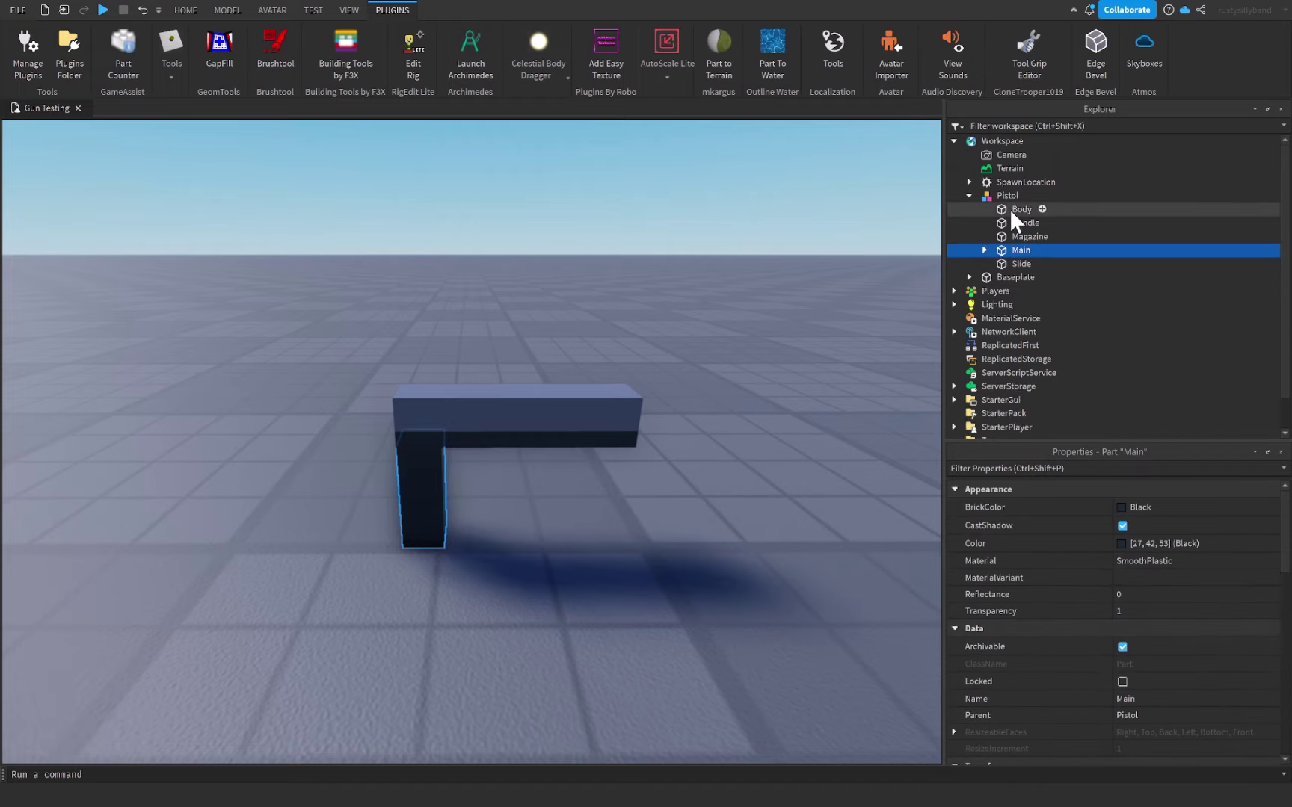
pyautogui.click(1009, 208)
pyautogui.click(1009, 222)
pyautogui.click(1010, 237)
pyautogui.click(1011, 261)
pyautogui.click(1004, 249)
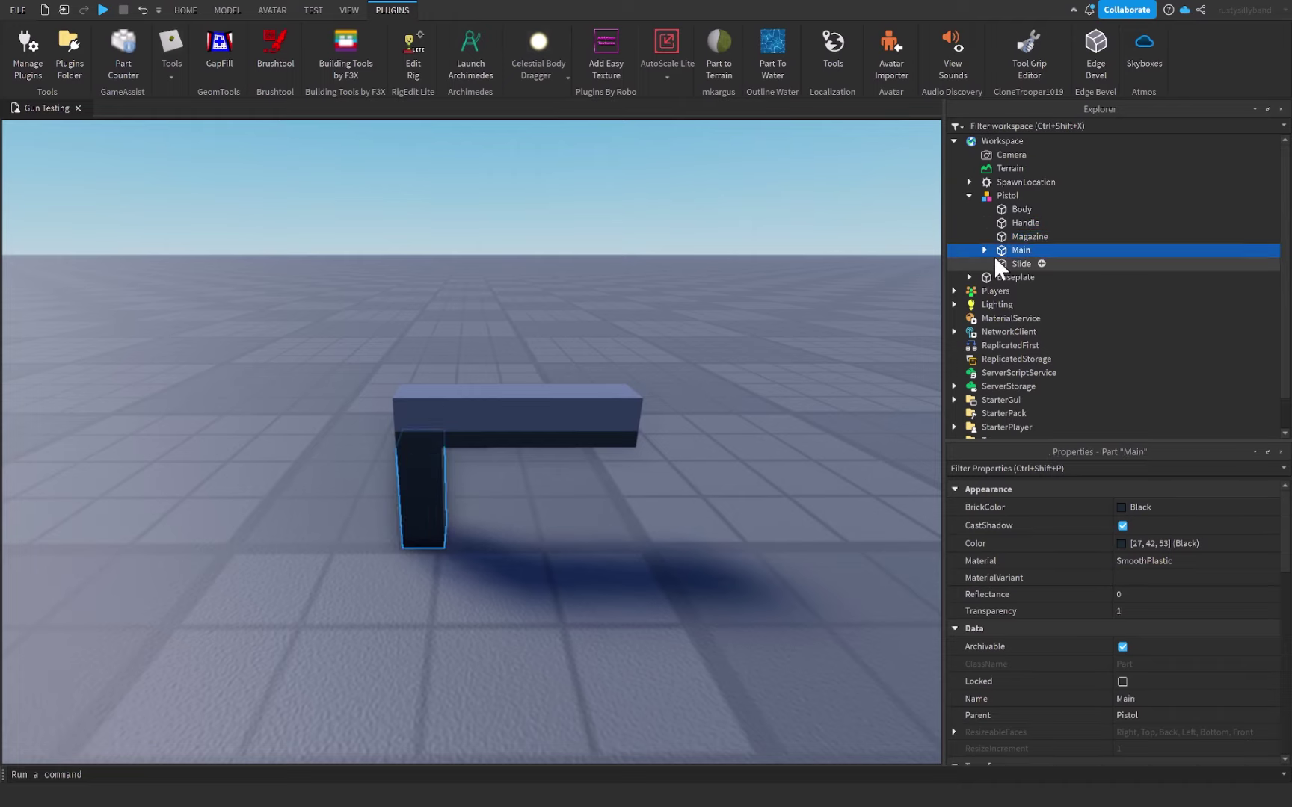
# - Review Main's joints and the Body weld settings, then collapse Main and Pistol
pyautogui.click(984, 250)
pyautogui.click(1023, 263)
pyautogui.click(1023, 277)
pyautogui.click(1025, 303)
pyautogui.click(1024, 291)
pyautogui.click(1022, 277)
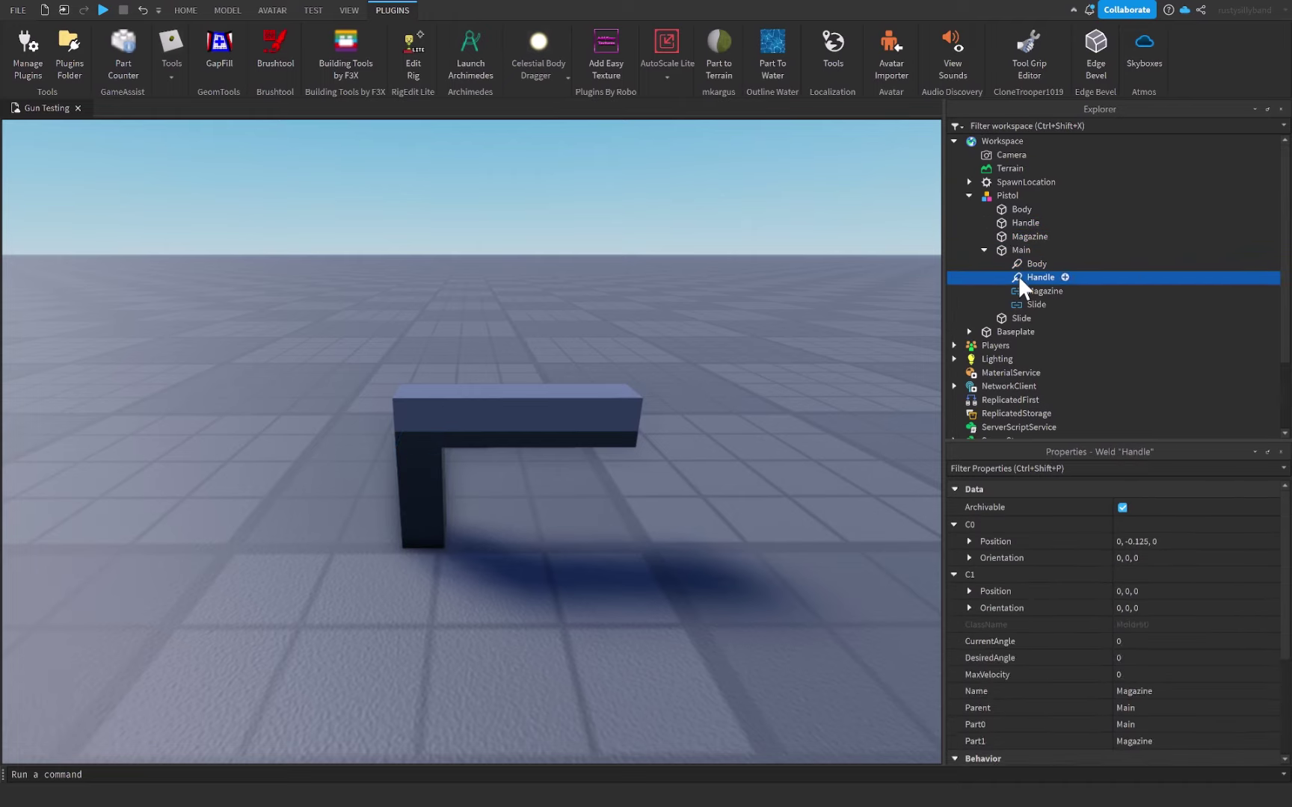
pyautogui.click(1011, 262)
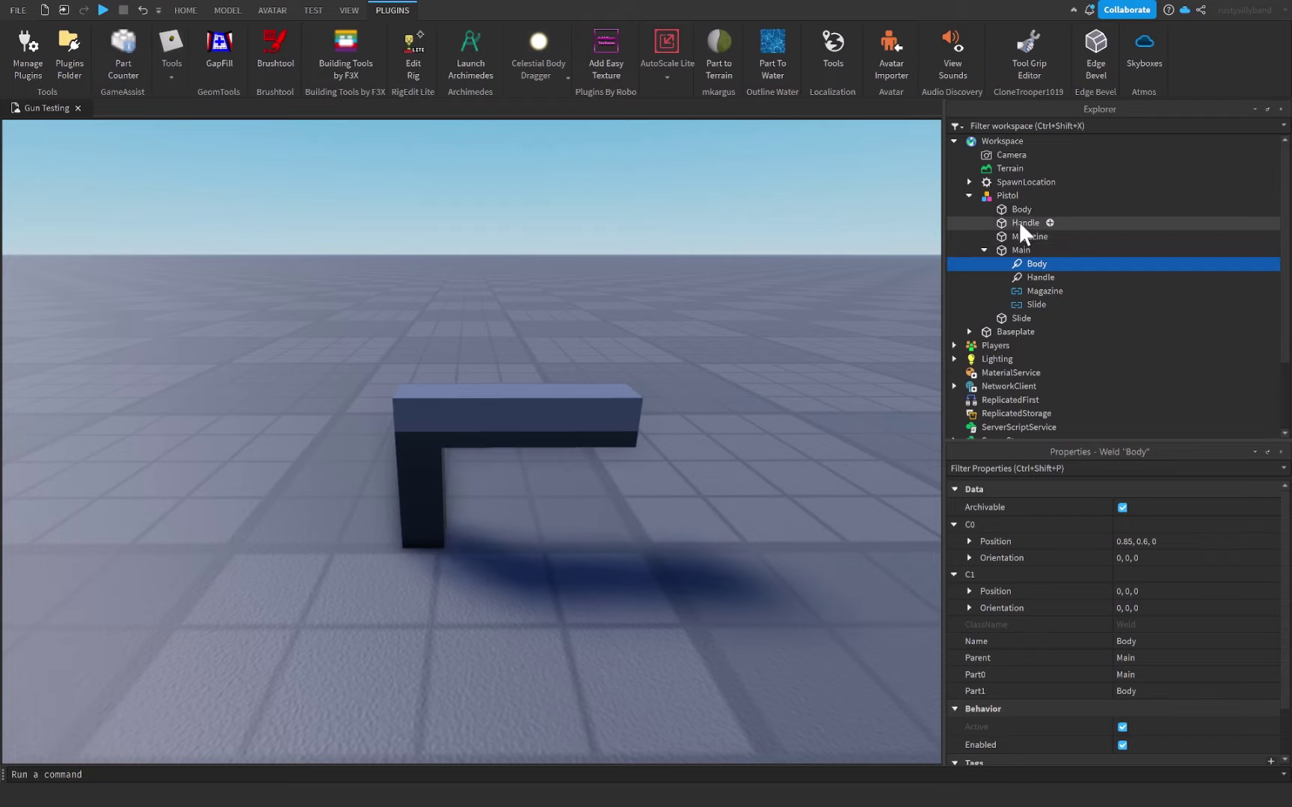
pyautogui.click(983, 250)
pyautogui.click(969, 195)
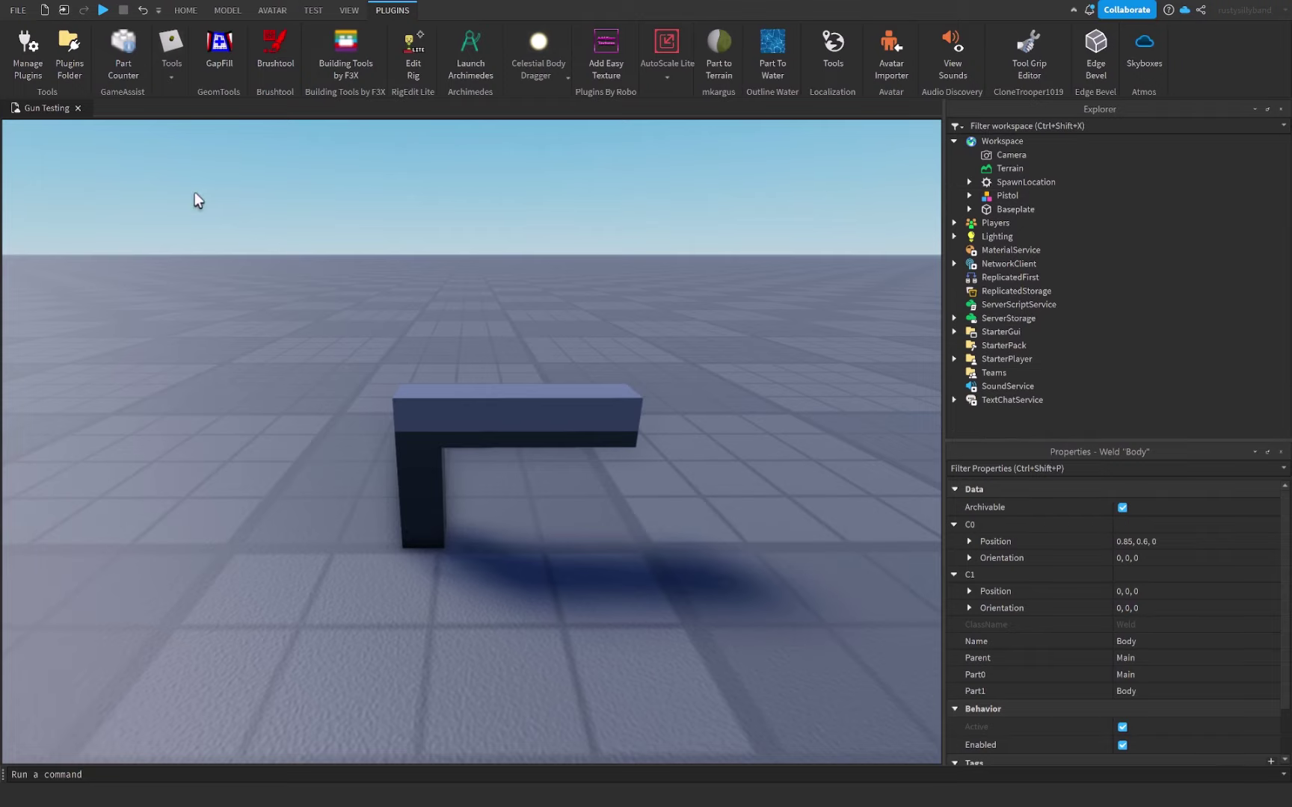
# - Insert a Block Avatar rig using the AVATAR tab's Rig Builder
pyautogui.click(270, 10)
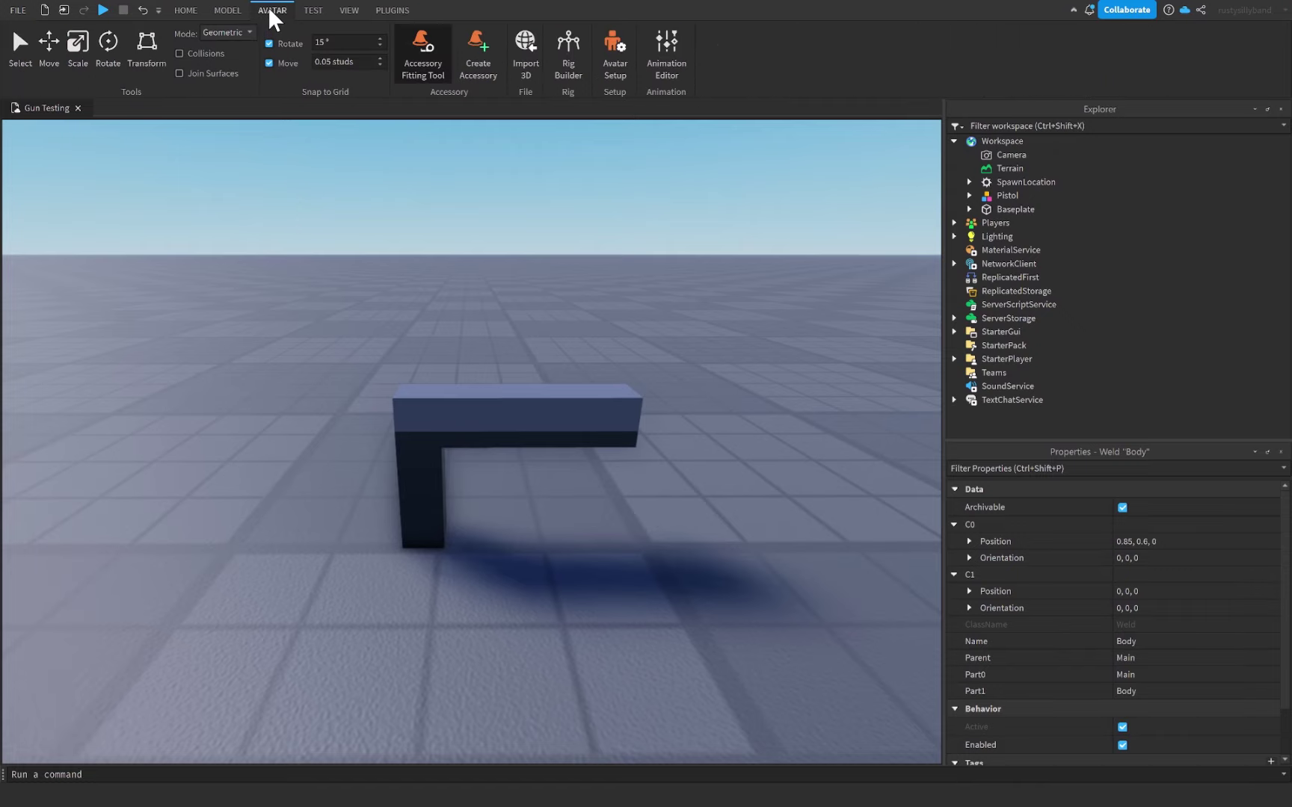
pyautogui.click(566, 74)
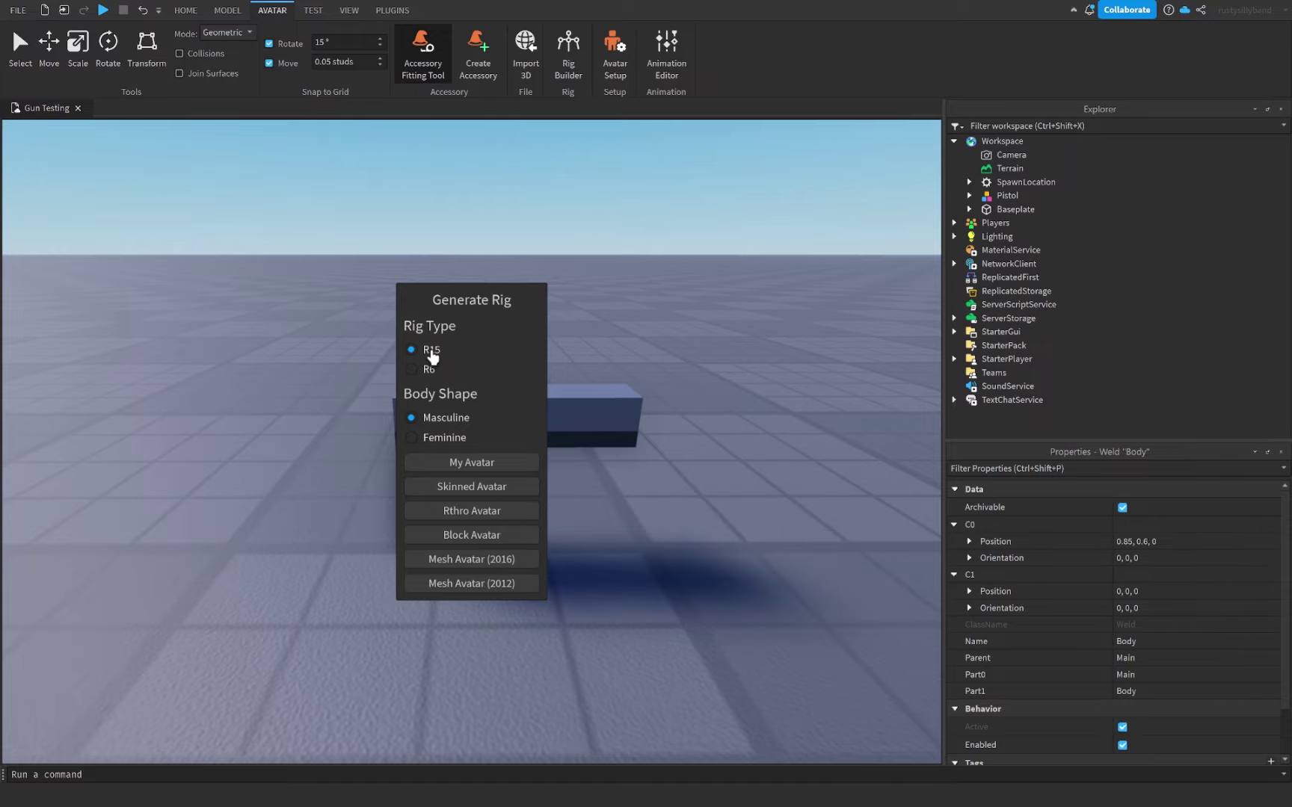
pyautogui.click(483, 538)
# - Move the Rig just behind the Pistol, then select the Pistol model
pyautogui.click(20, 46)
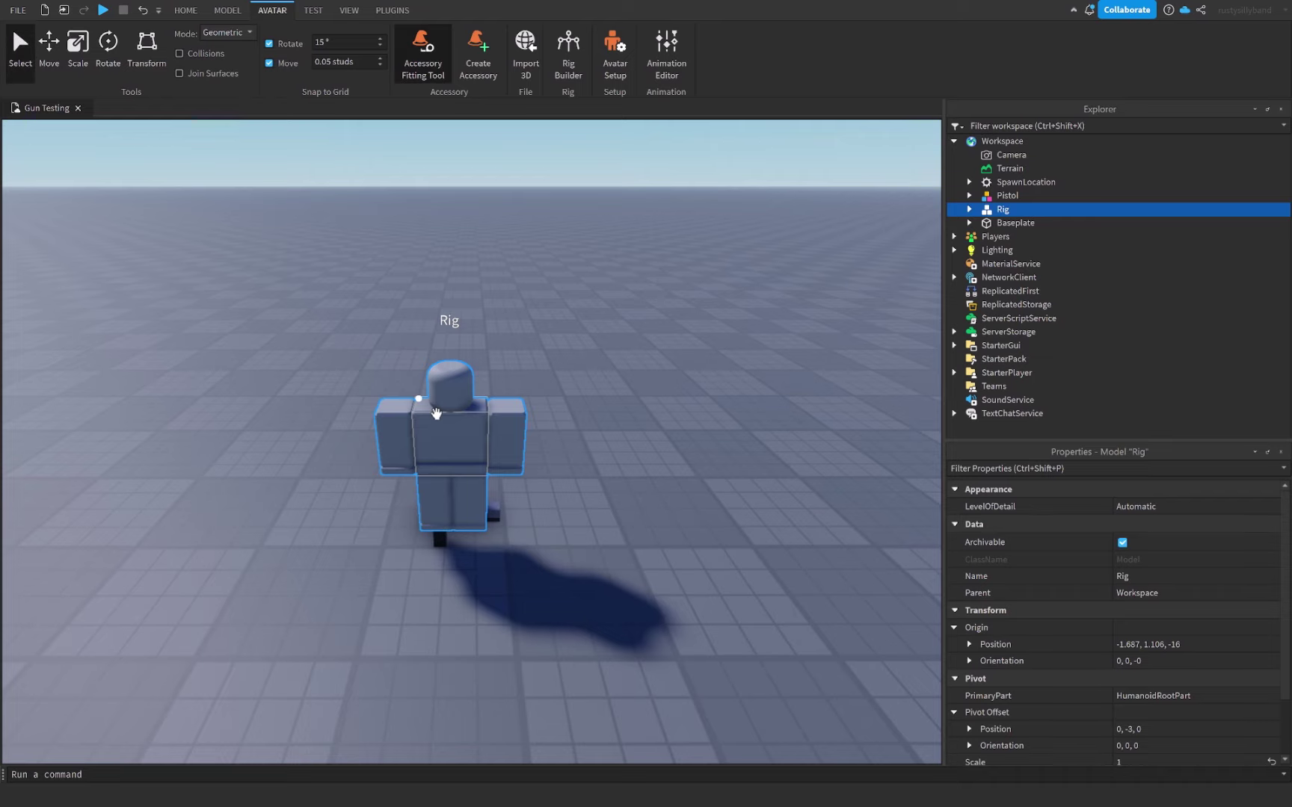
pyautogui.moveTo(438, 413); pyautogui.dragTo(559, 481)
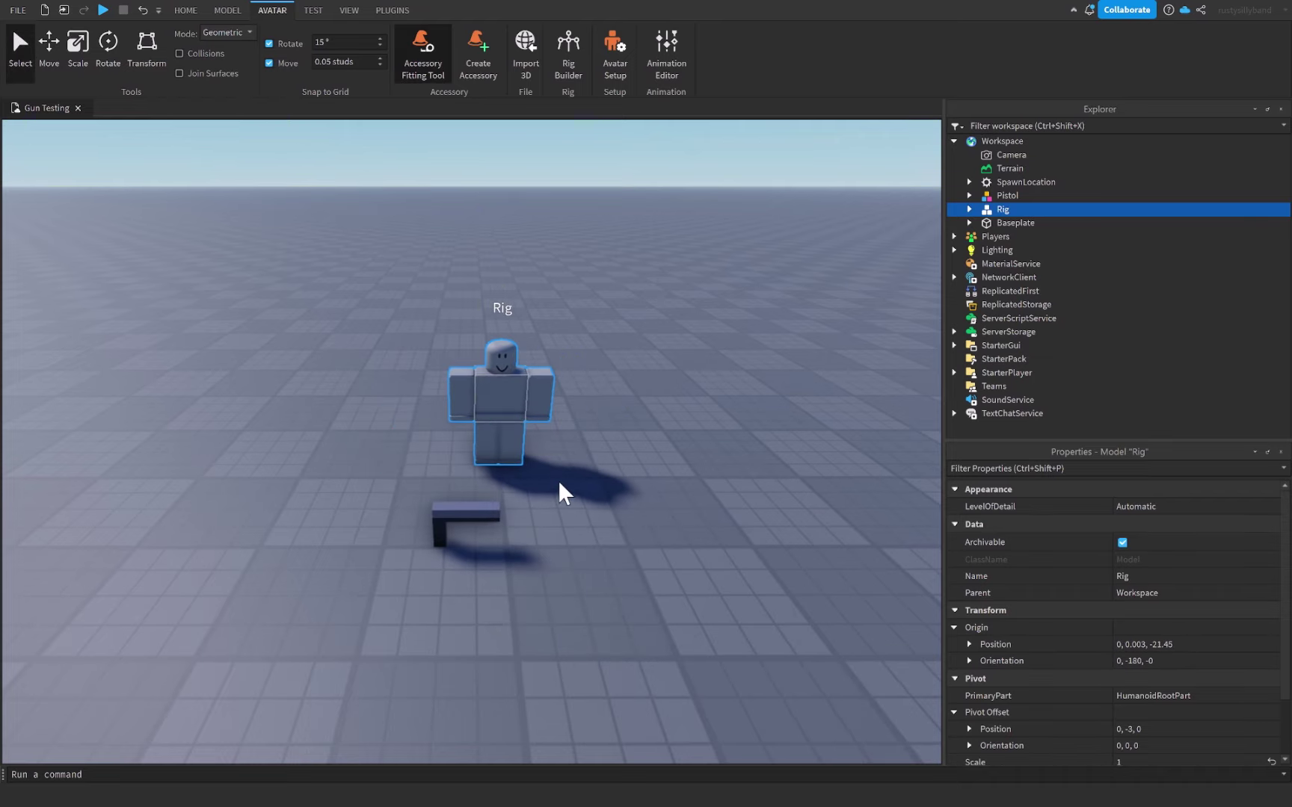
pyautogui.click(578, 484)
pyautogui.click(482, 532)
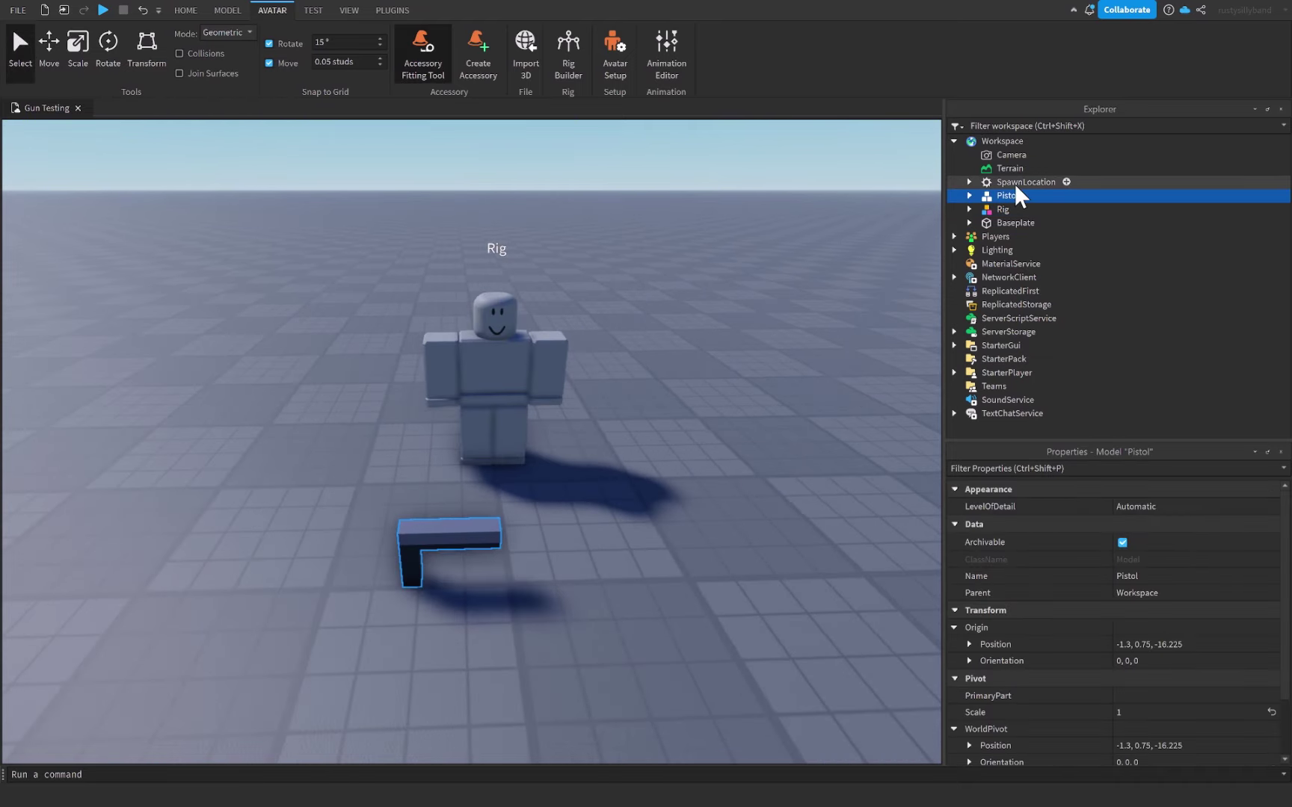
pyautogui.moveTo(994, 195)
pyautogui.mouseDown()
pyautogui.moveTo(967, 218)
pyautogui.moveTo(992, 211)
pyautogui.mouseUp()
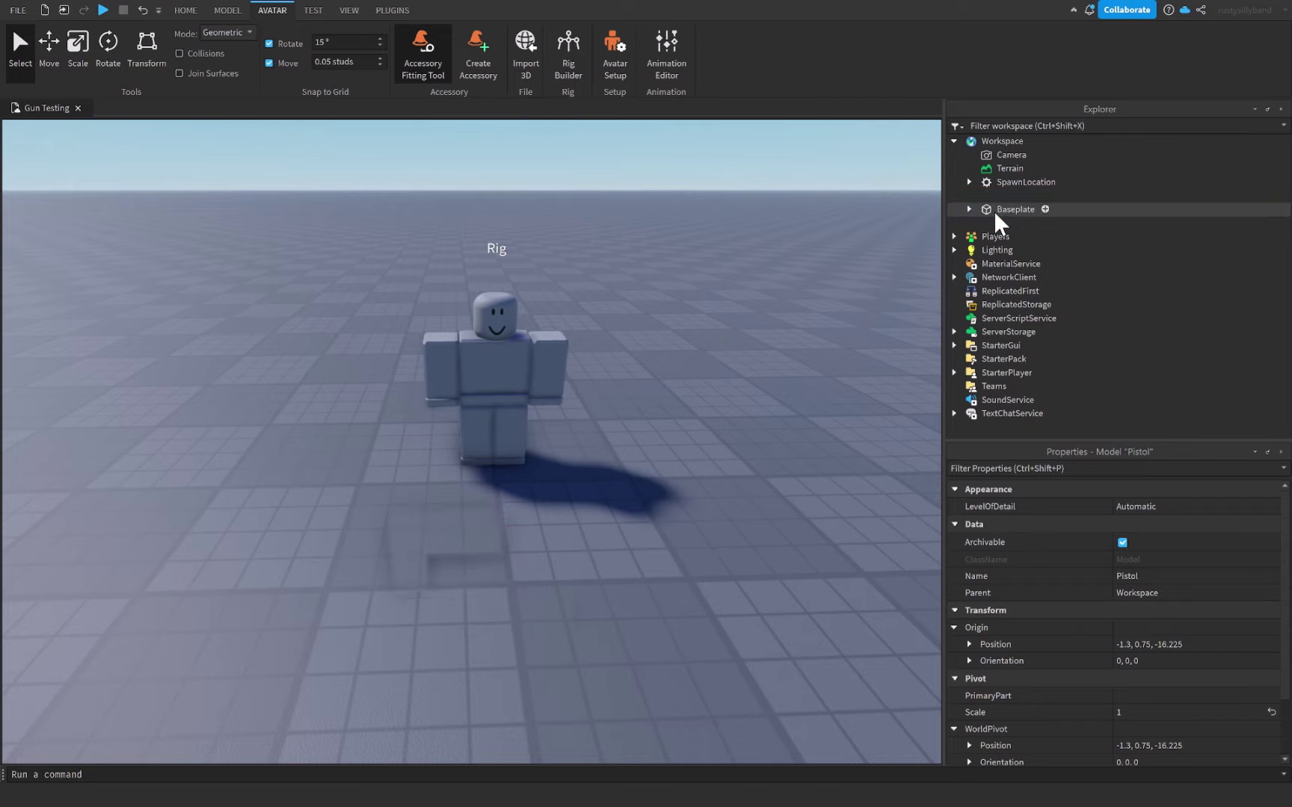
pyautogui.moveTo(642, 458); pyautogui.dragTo(643, 457, button='right')
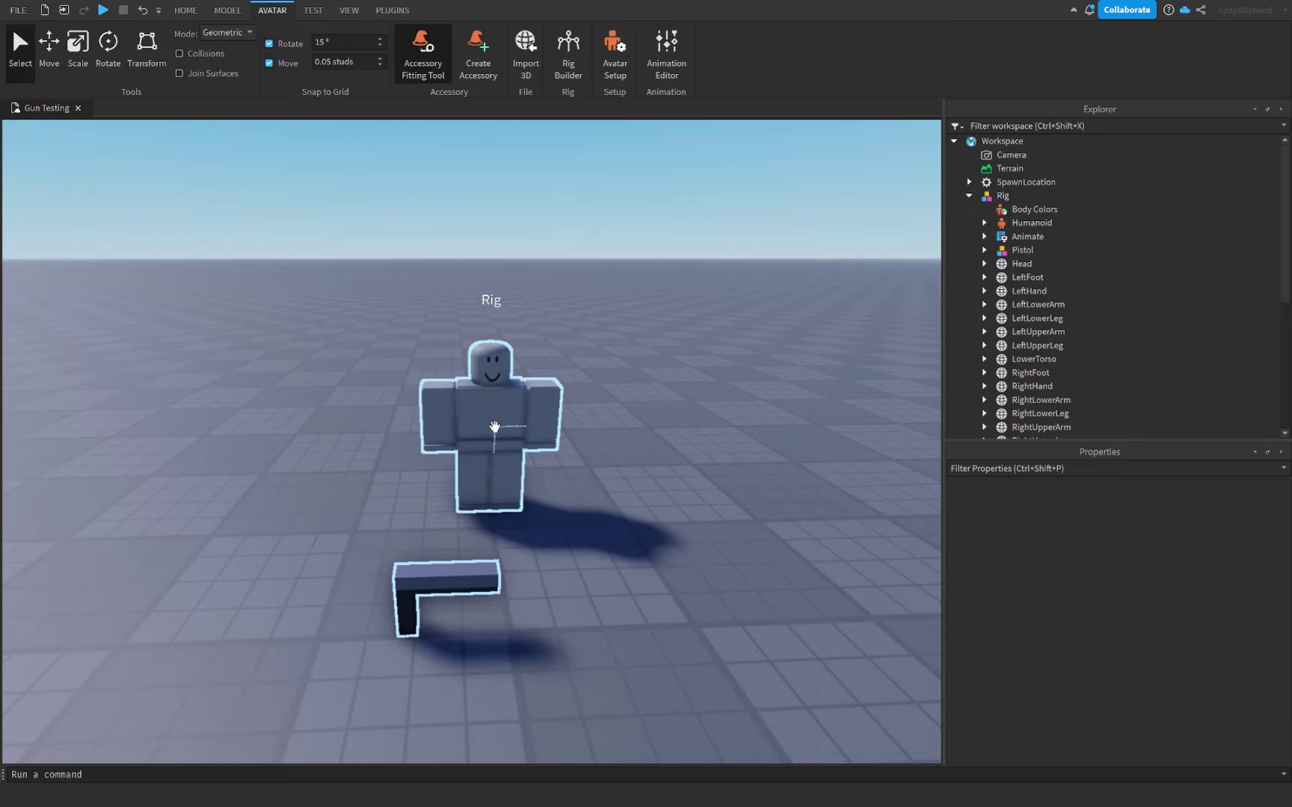
pyautogui.scroll(3, 494, 427)
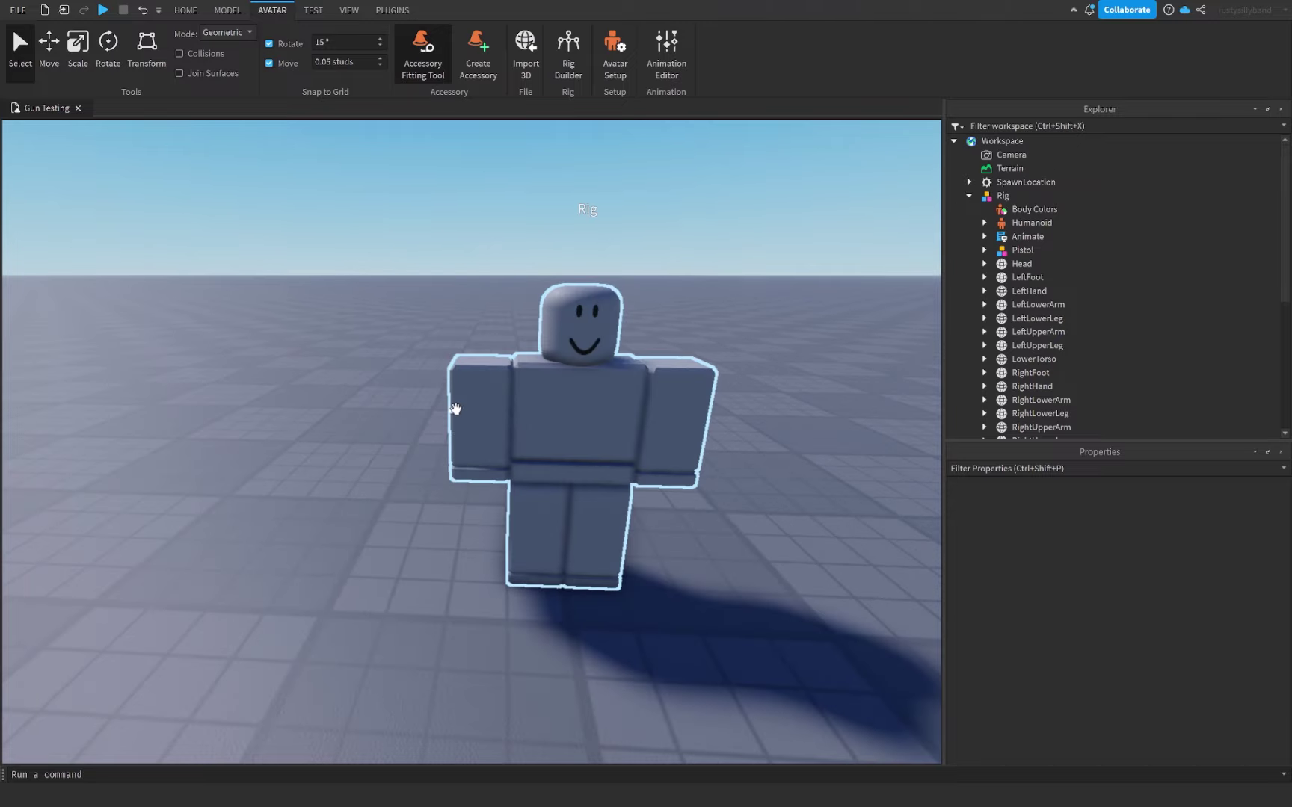
pyautogui.scroll(-4, 490, 403)
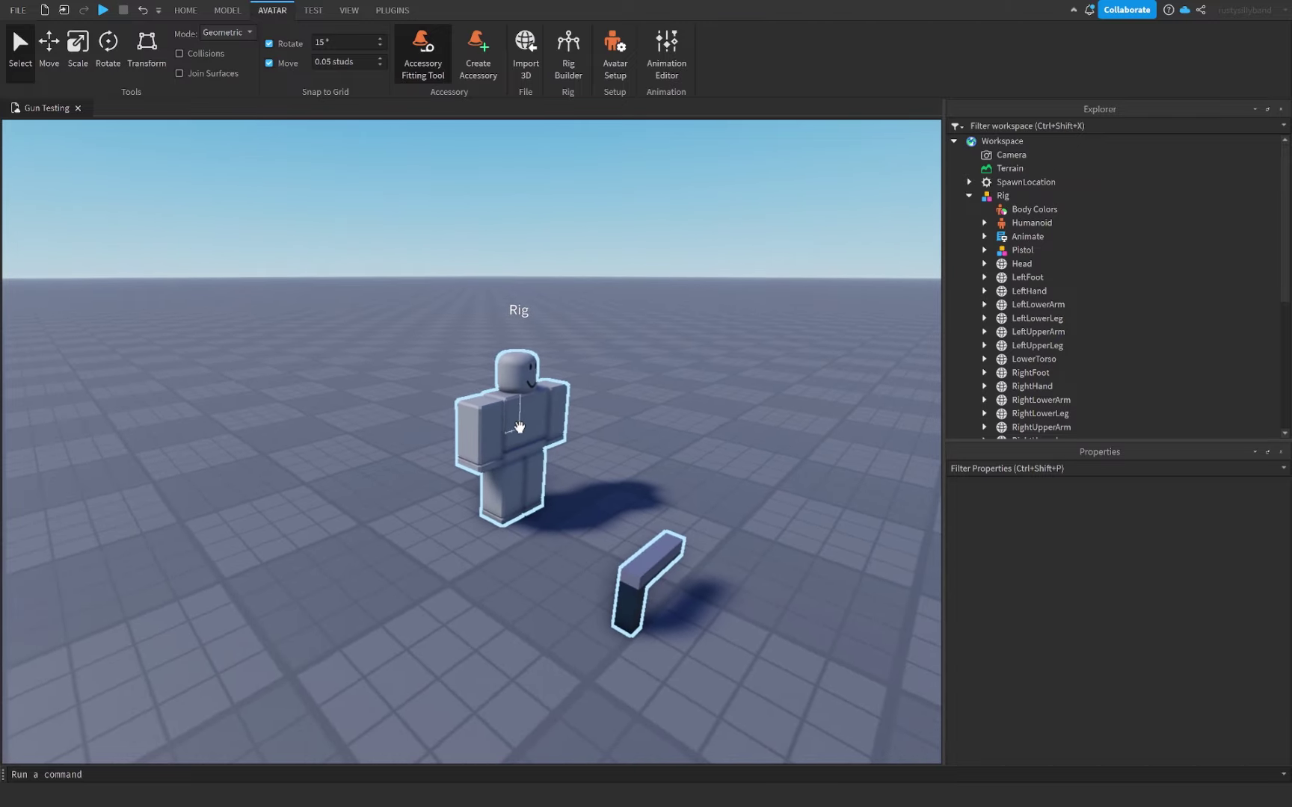
pyautogui.moveTo(519, 424); pyautogui.dragTo(419, 447, button='right')
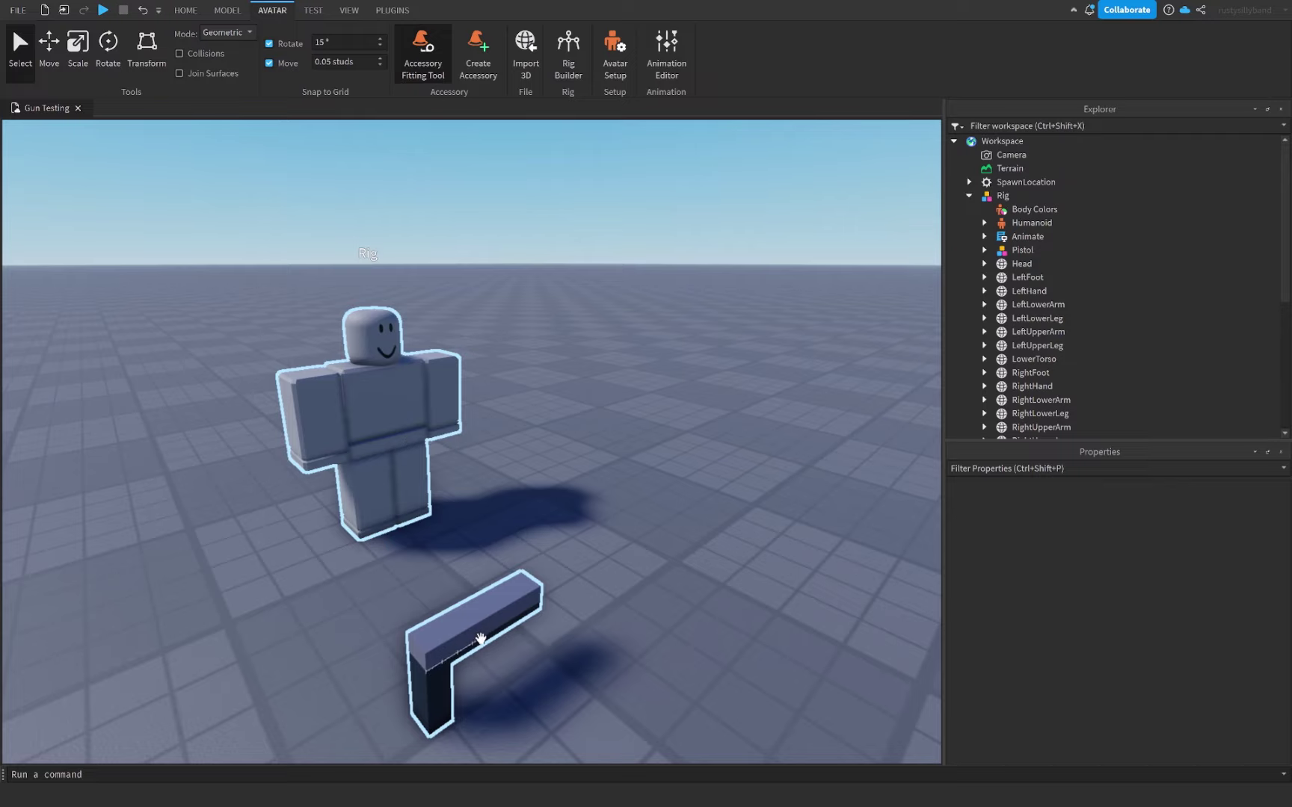
pyautogui.scroll(2, 566, 518)
pyautogui.scroll(4, 564, 516)
pyautogui.scroll(-2, 523, 508)
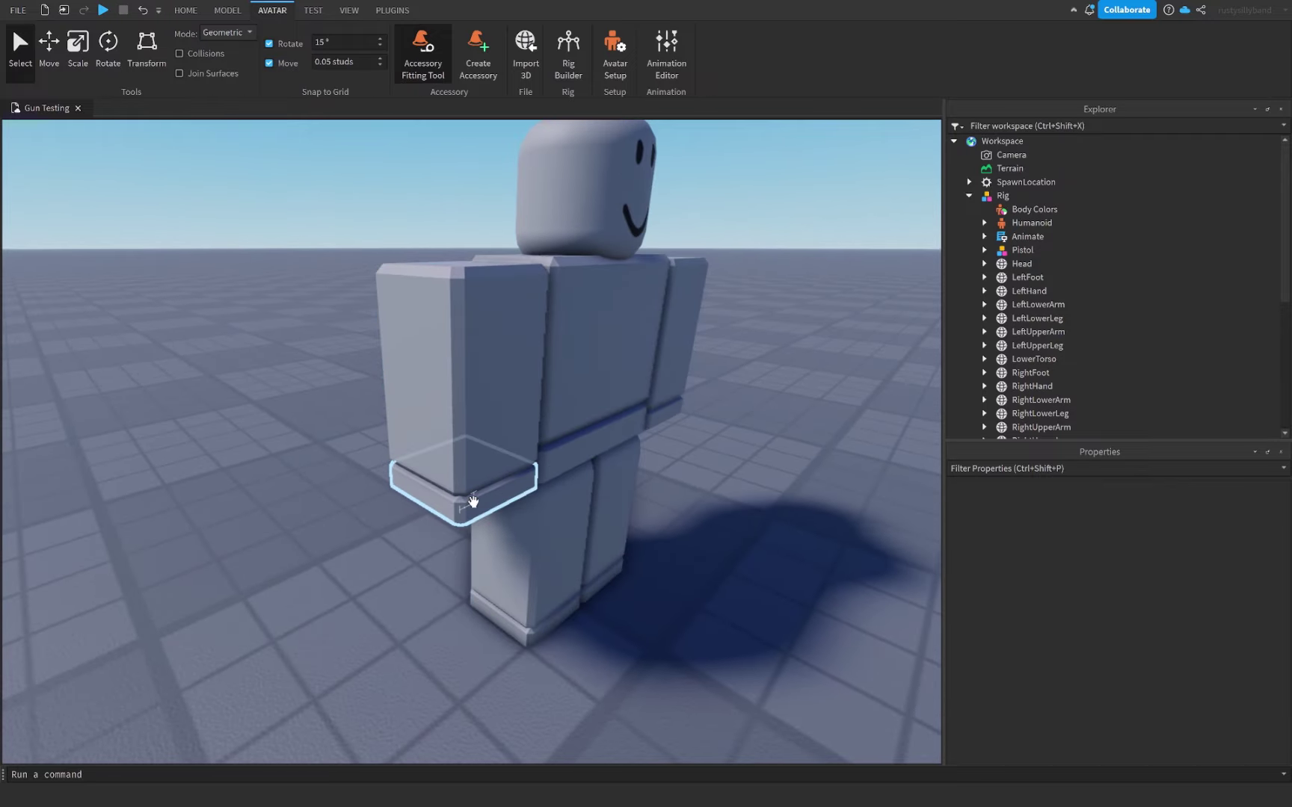
pyautogui.click(467, 507)
pyautogui.scroll(-5, 486, 493)
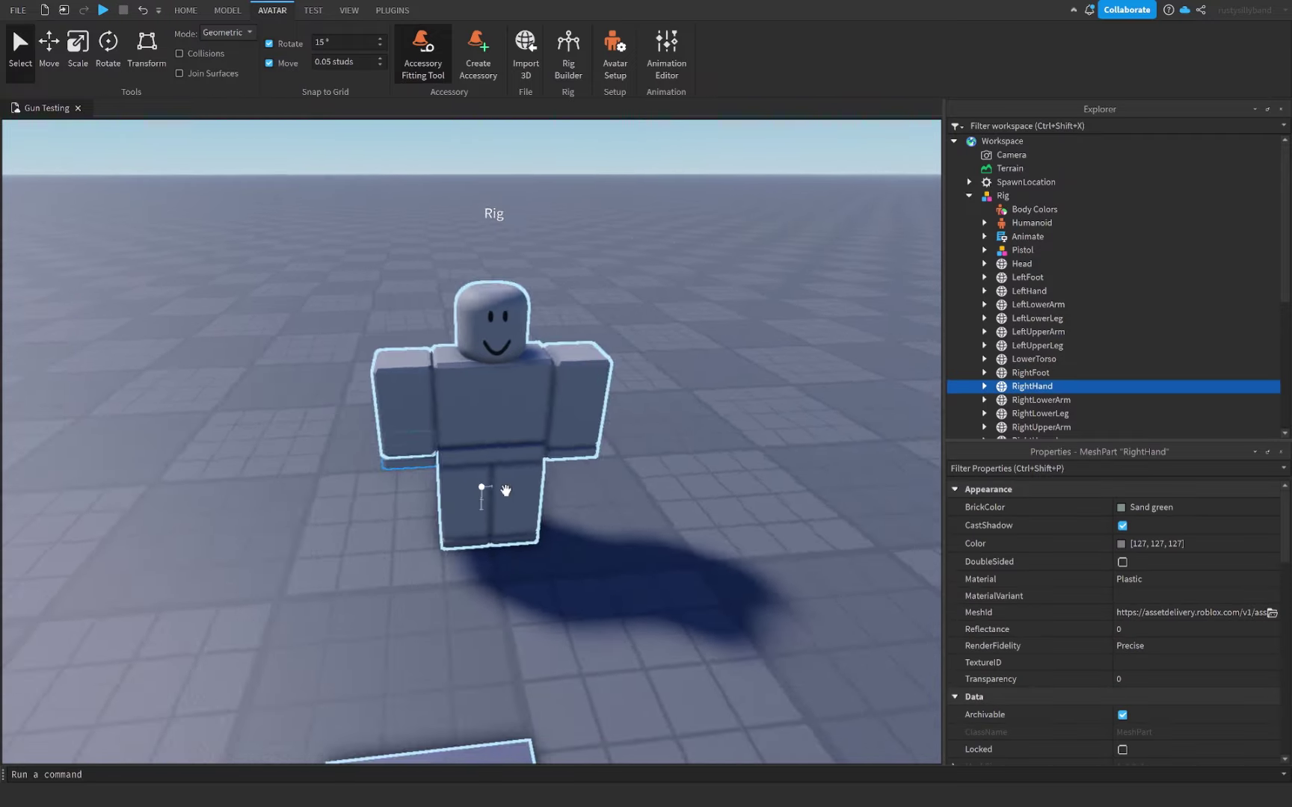
pyautogui.scroll(4, 462, 478)
pyautogui.moveTo(462, 479); pyautogui.dragTo(763, 542, button='right')
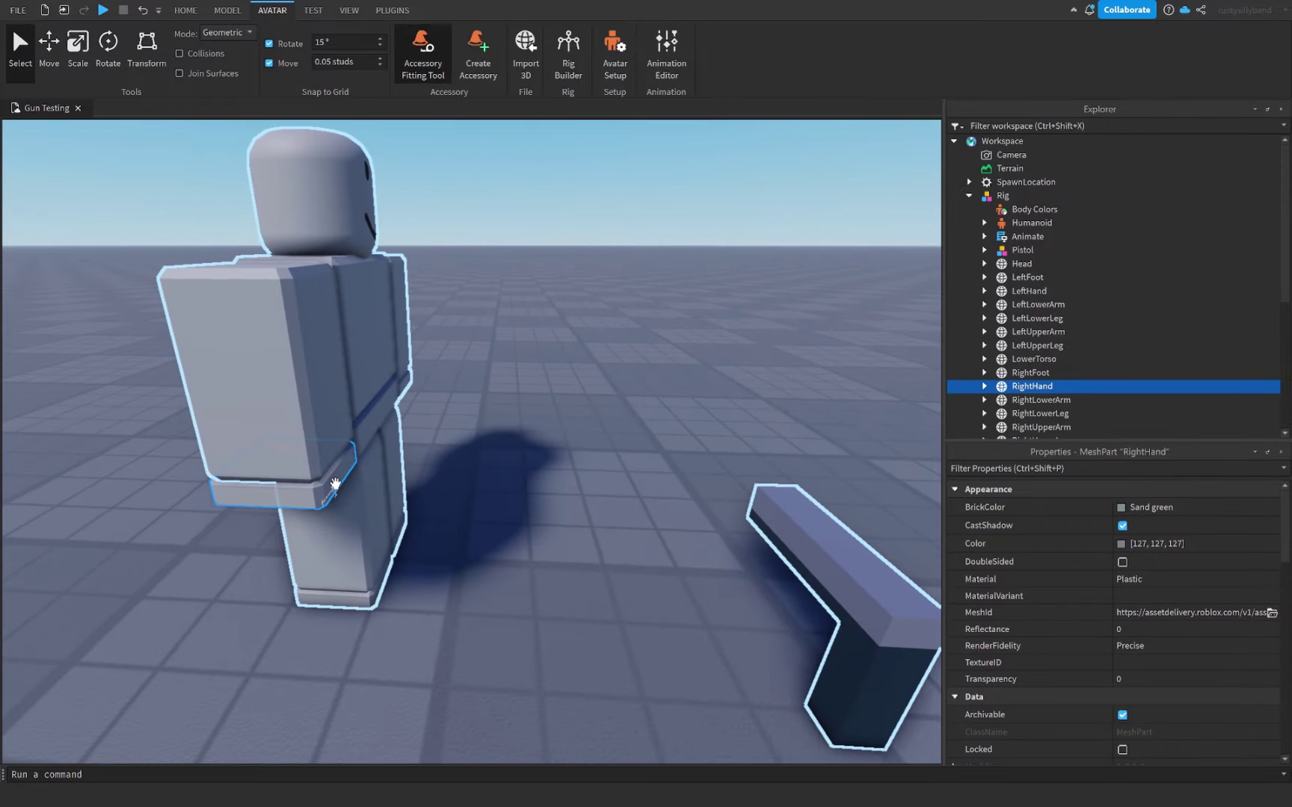
pyautogui.moveTo(335, 483); pyautogui.dragTo(484, 461, button='right')
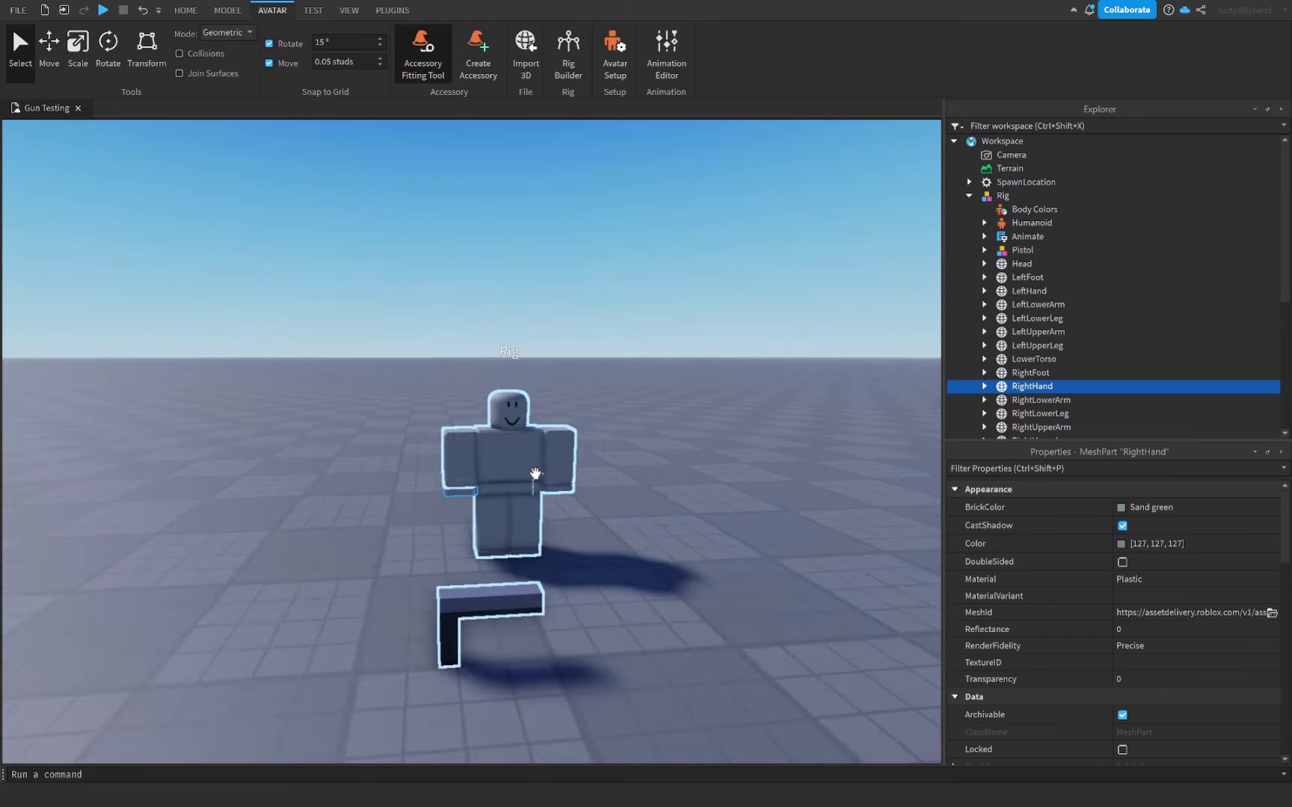
pyautogui.scroll(3, 484, 461)
pyautogui.scroll(3, 527, 429)
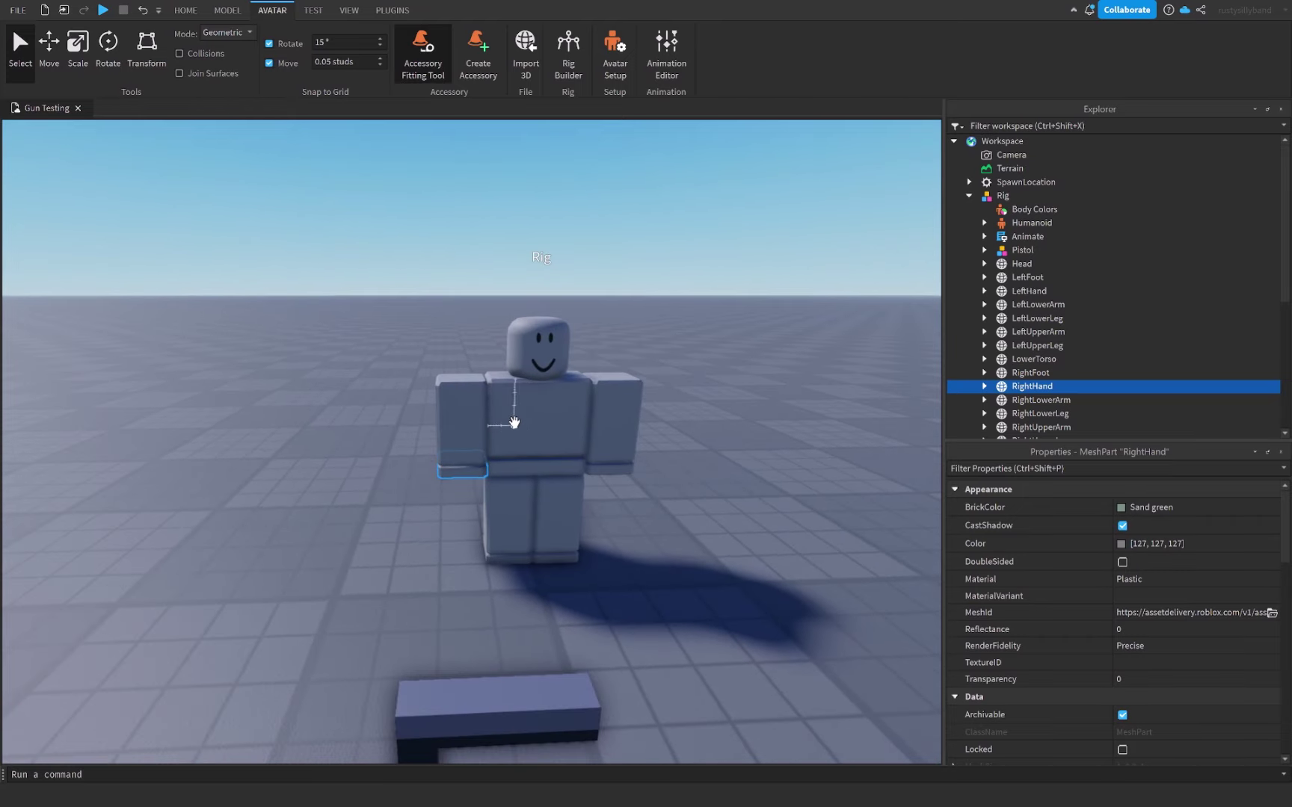
pyautogui.click(509, 401)
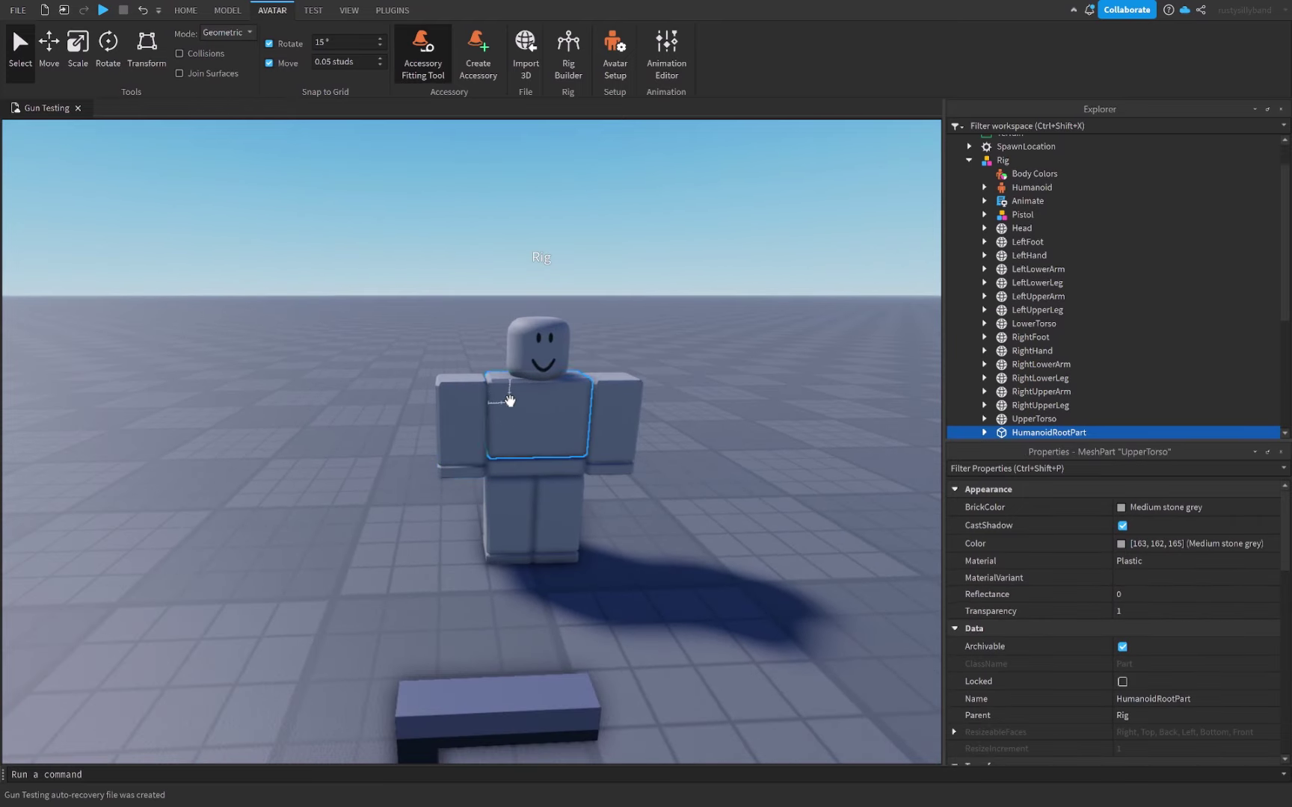
pyautogui.click(508, 403)
pyautogui.scroll(2, 510, 418)
pyautogui.moveTo(511, 418); pyautogui.dragTo(491, 427, button='right')
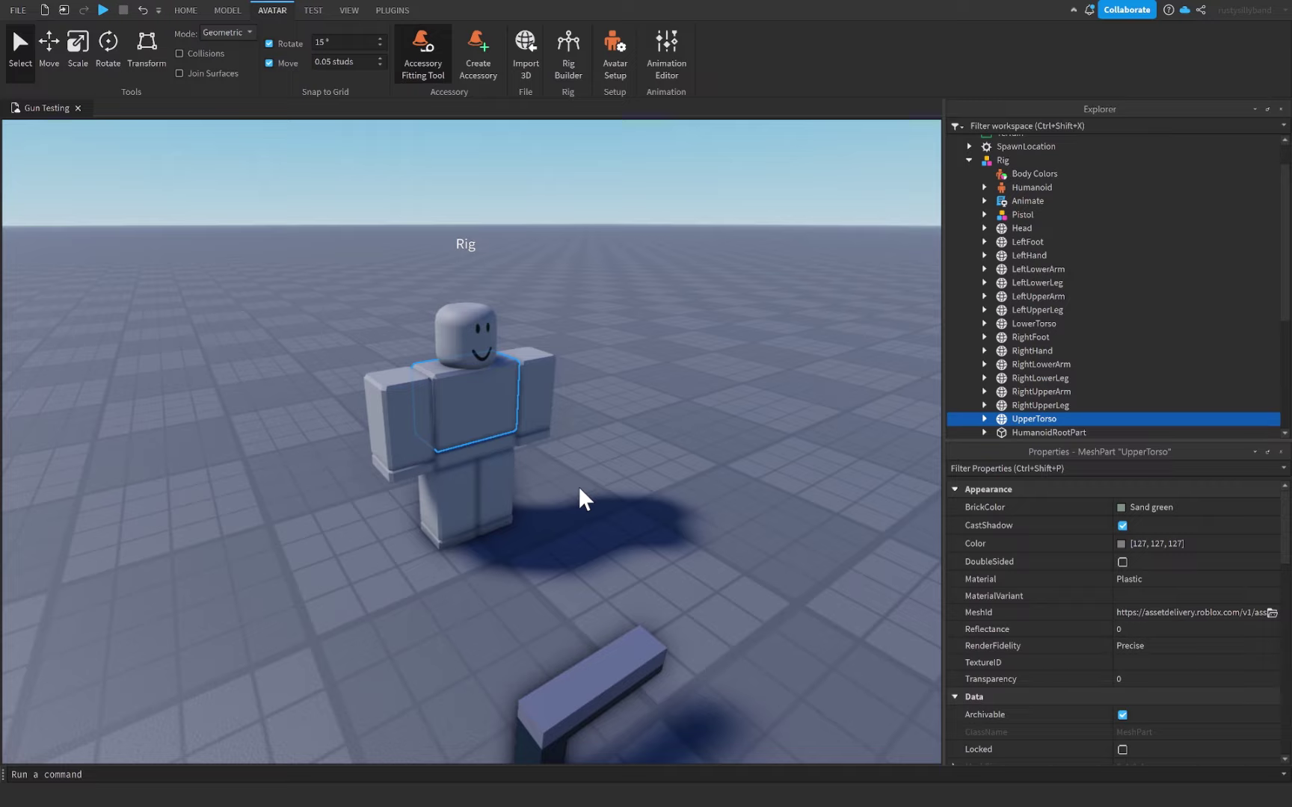
pyautogui.moveTo(579, 485); pyautogui.dragTo(651, 464, button='right')
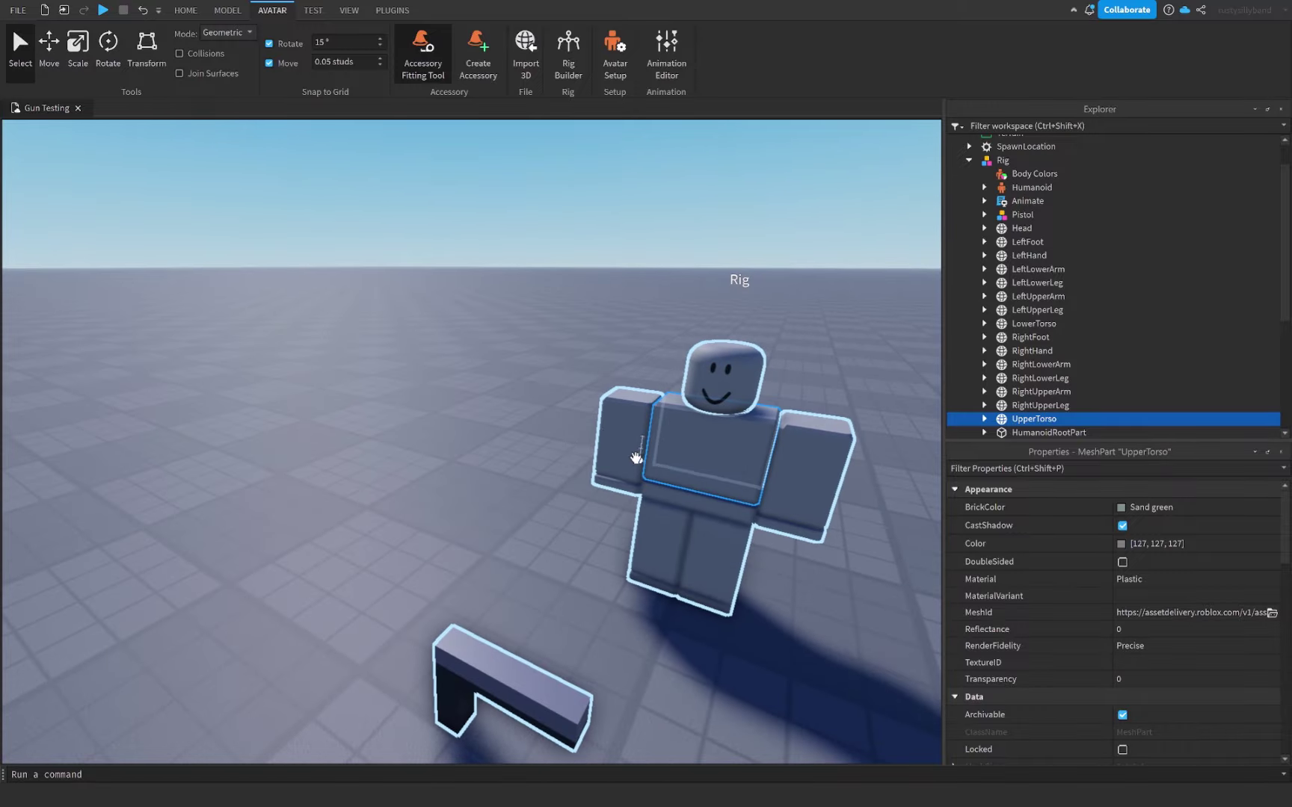
pyautogui.scroll(5, 595, 494)
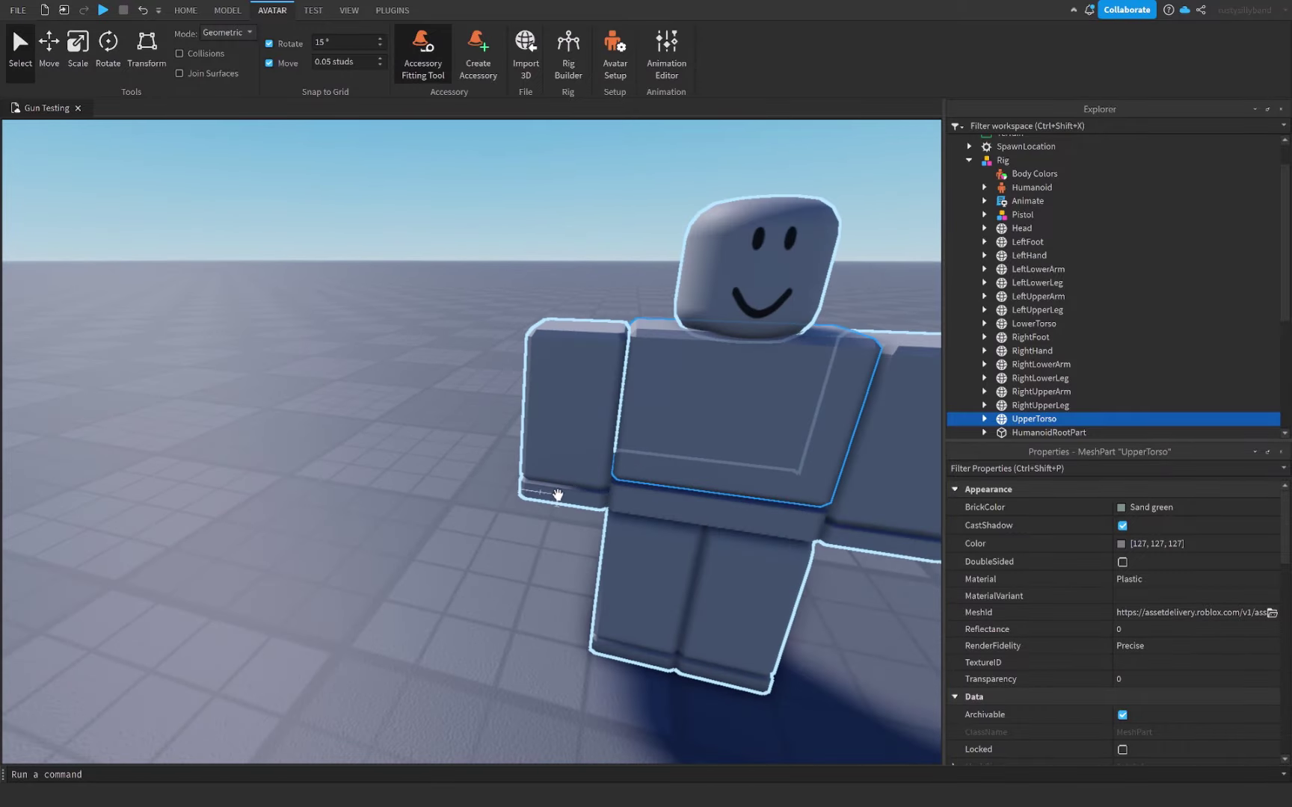
pyautogui.scroll(-6, 576, 490)
pyautogui.scroll(1, 459, 423)
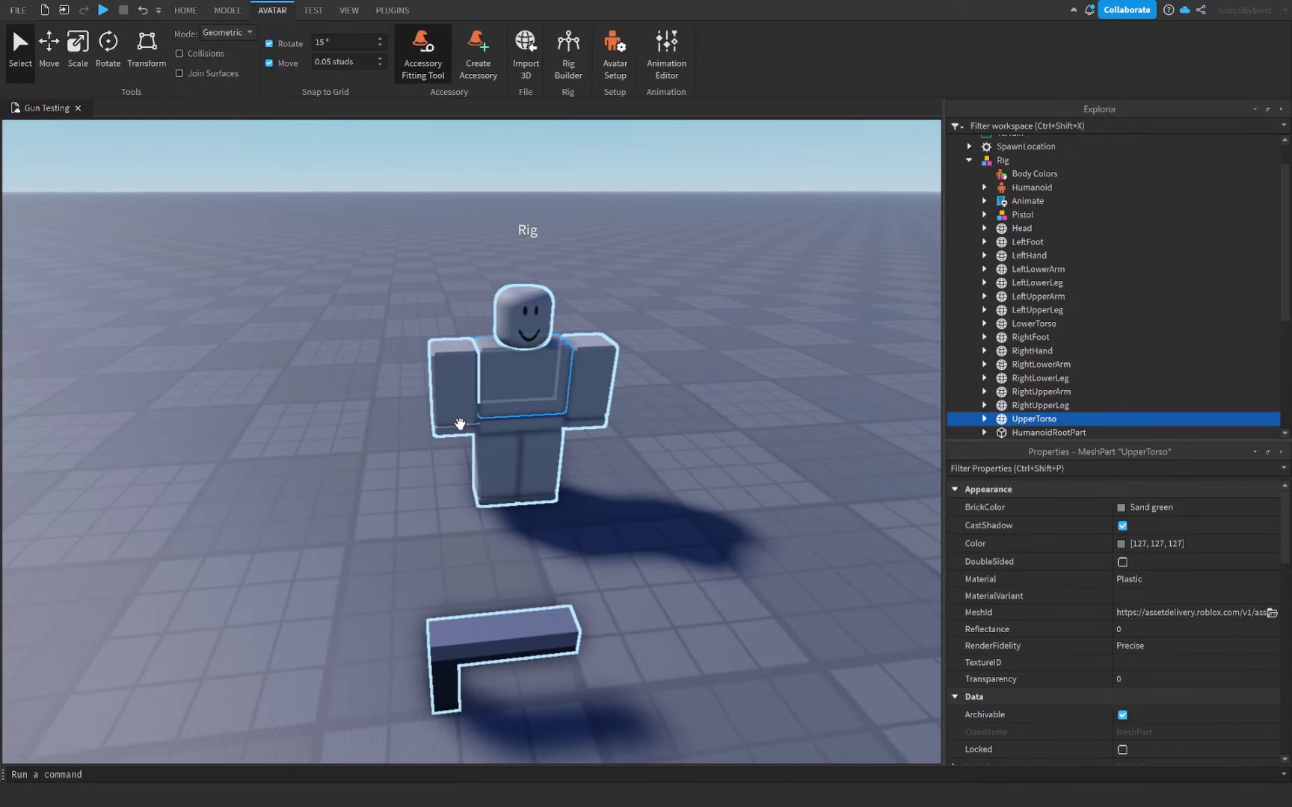
pyautogui.scroll(2, 460, 424)
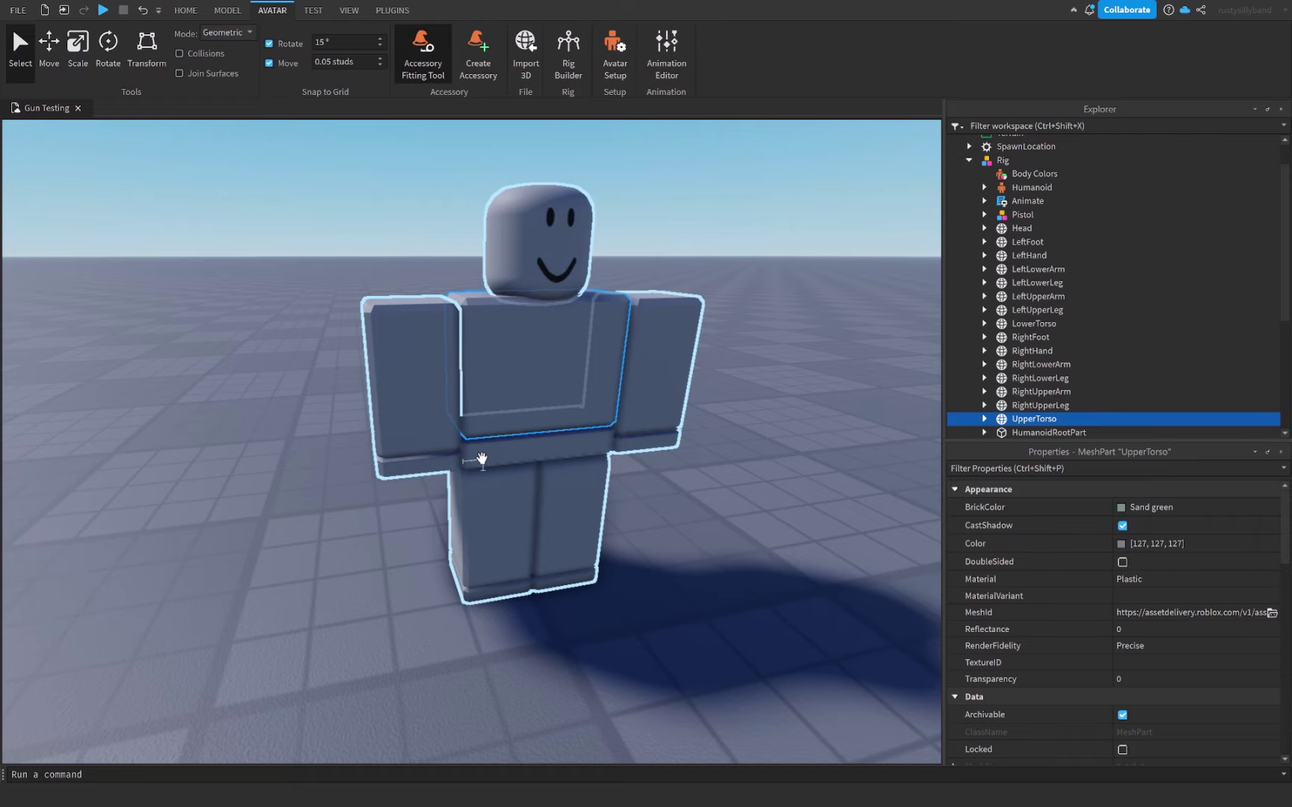
pyautogui.scroll(-3, 482, 459)
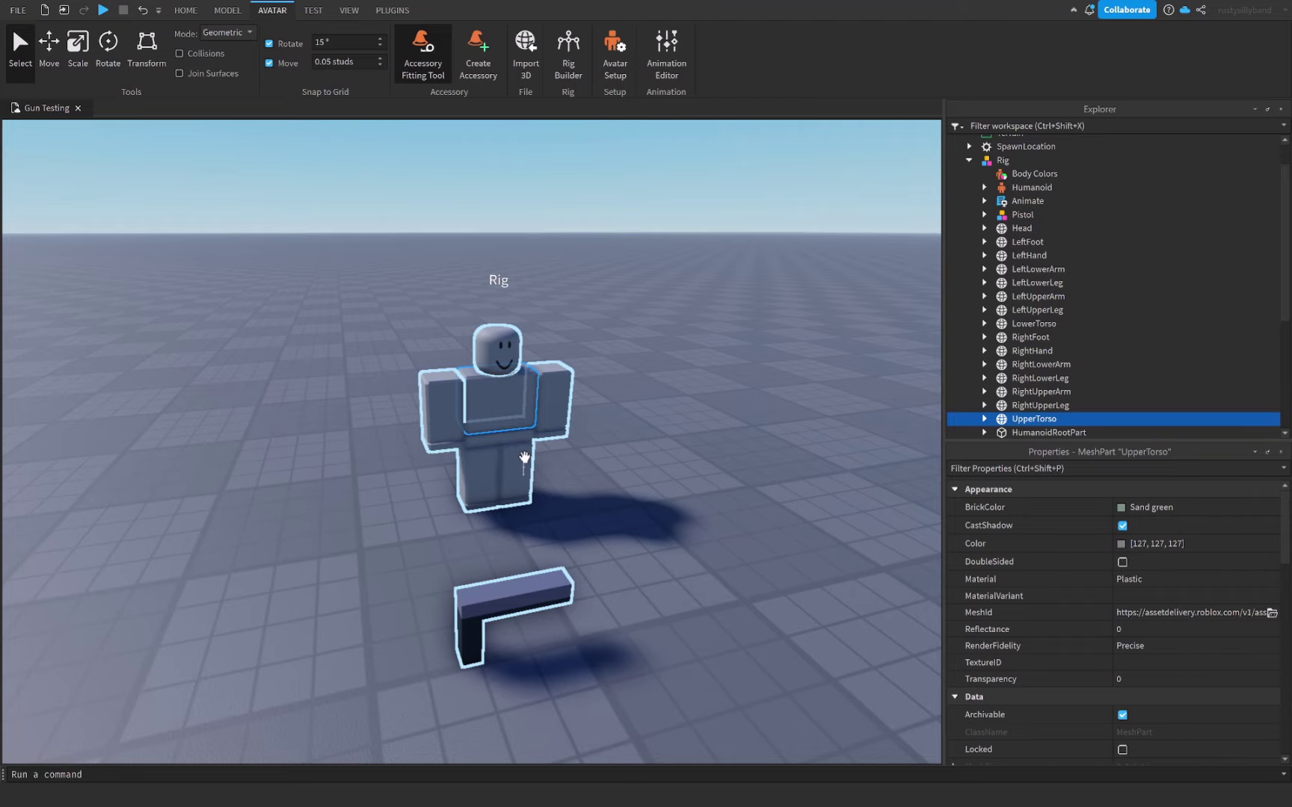
pyautogui.scroll(-1, 524, 458)
pyautogui.scroll(-2, 1024, 351)
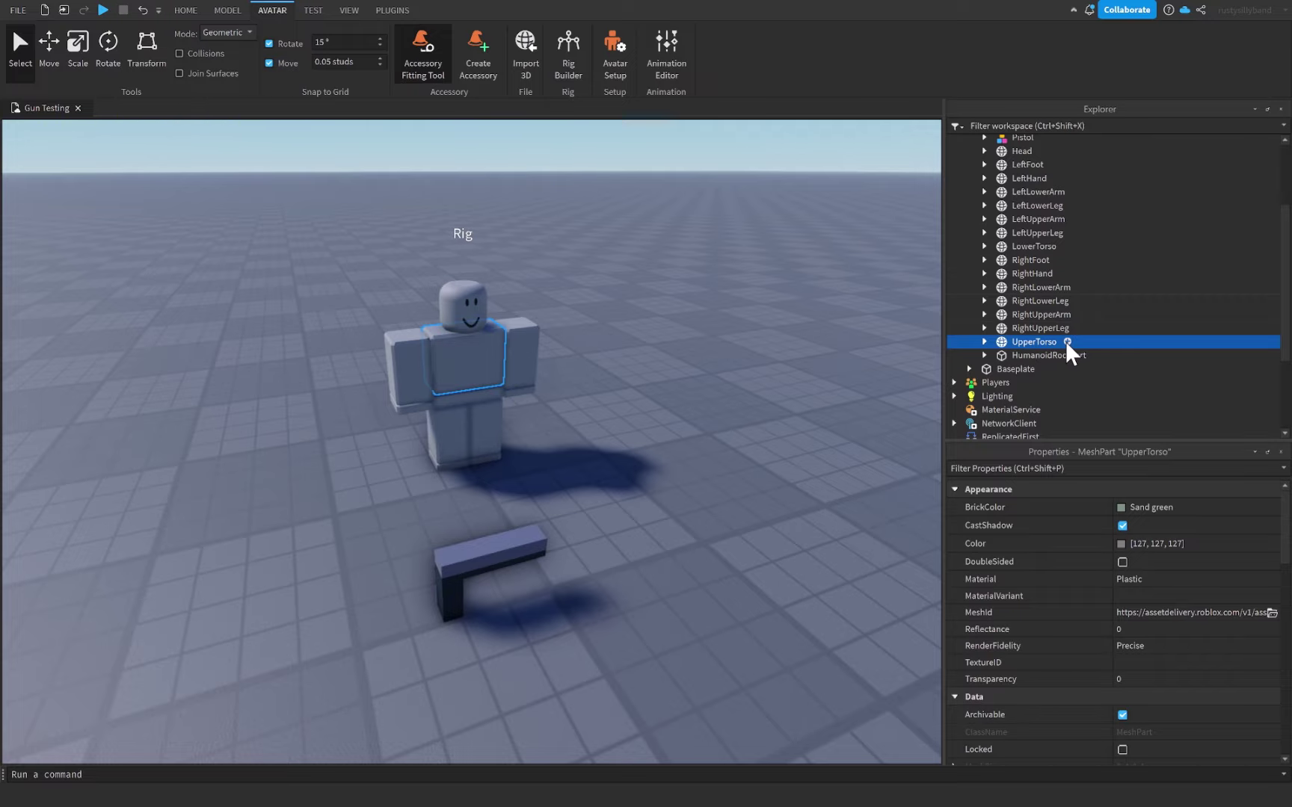
# - Insert a Motor6D under the Rig's UpperTorso
pyautogui.click(1067, 342)
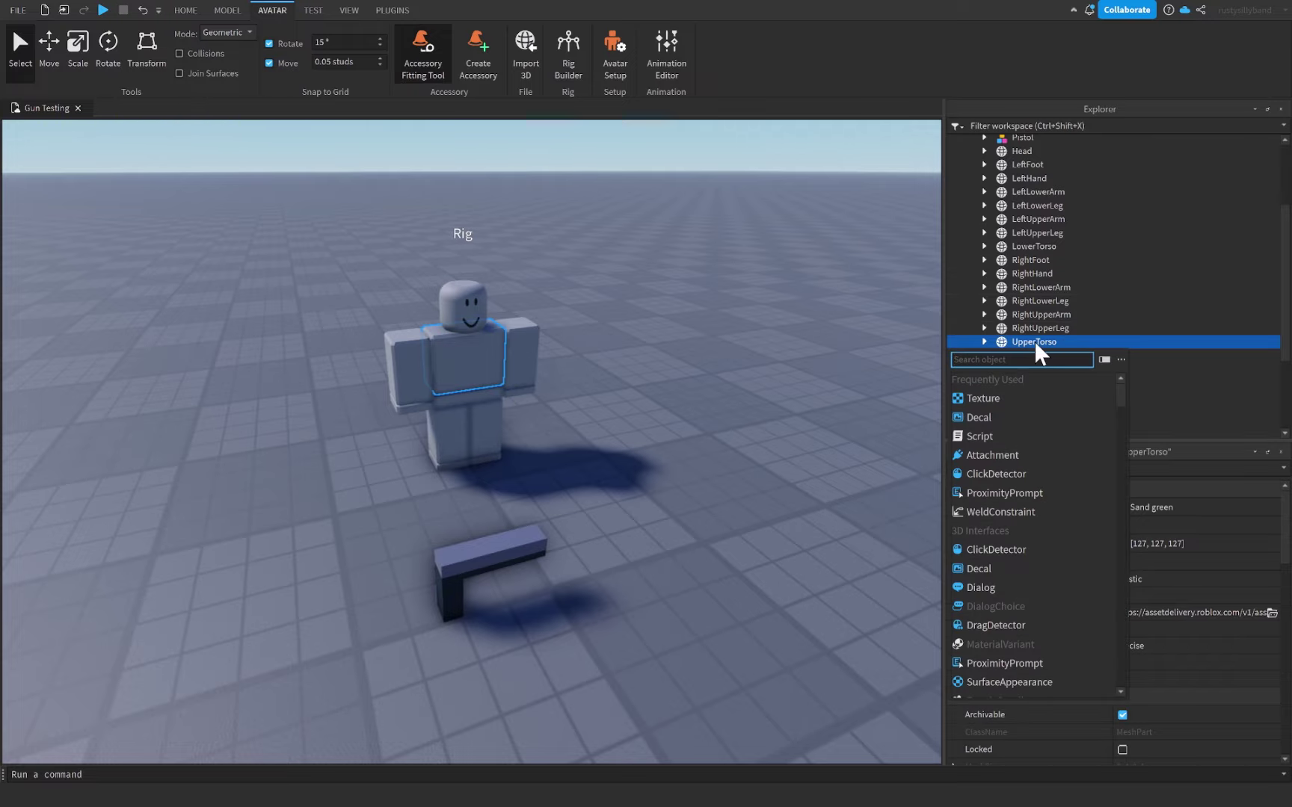
pyautogui.write('MOTOR')
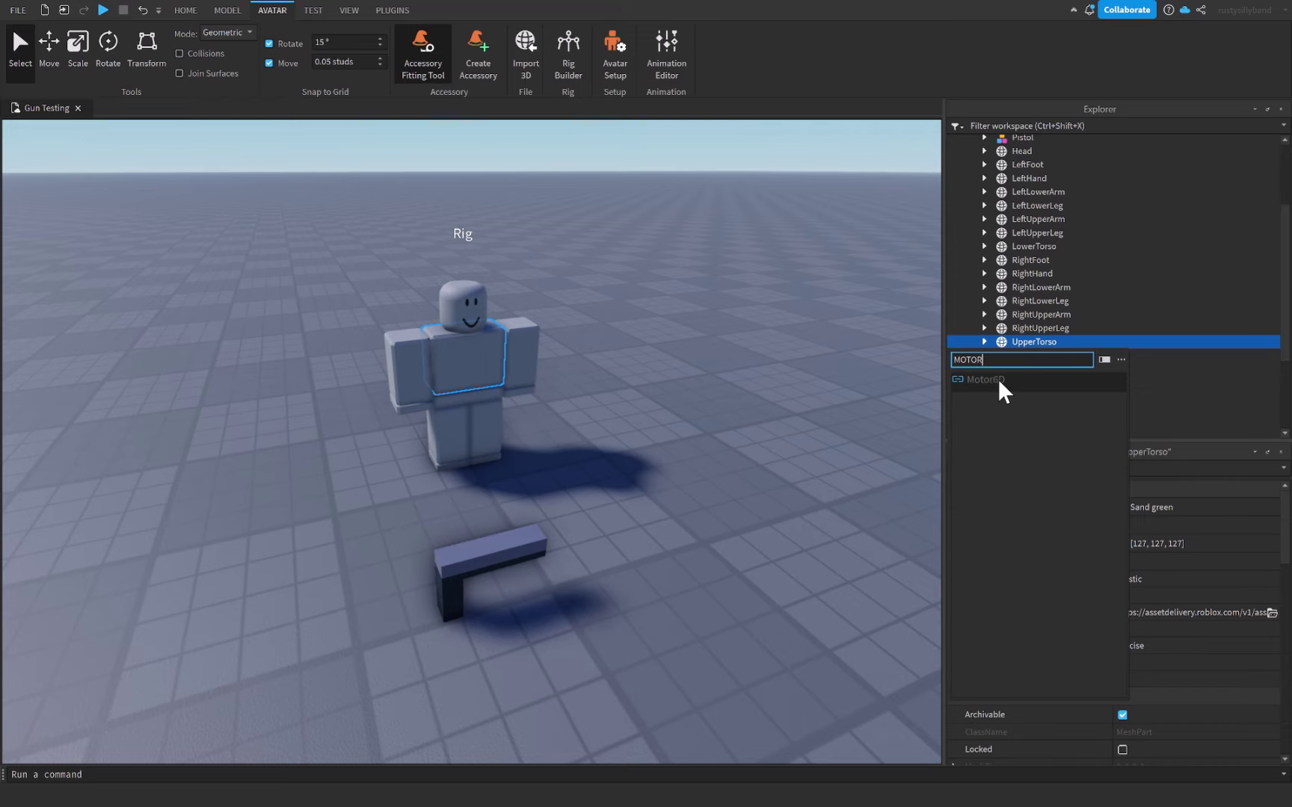
pyautogui.click(995, 380)
pyautogui.scroll(-3, 996, 372)
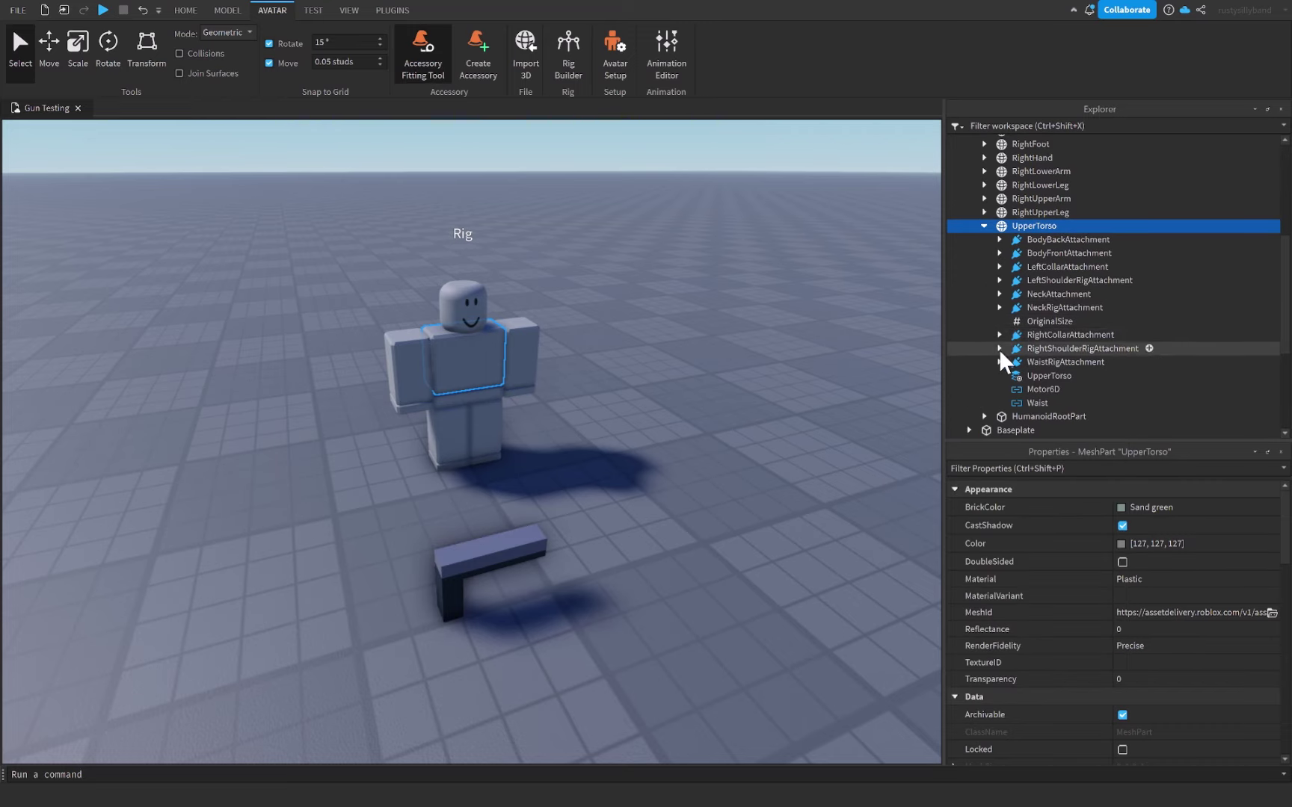
pyautogui.click(1046, 390)
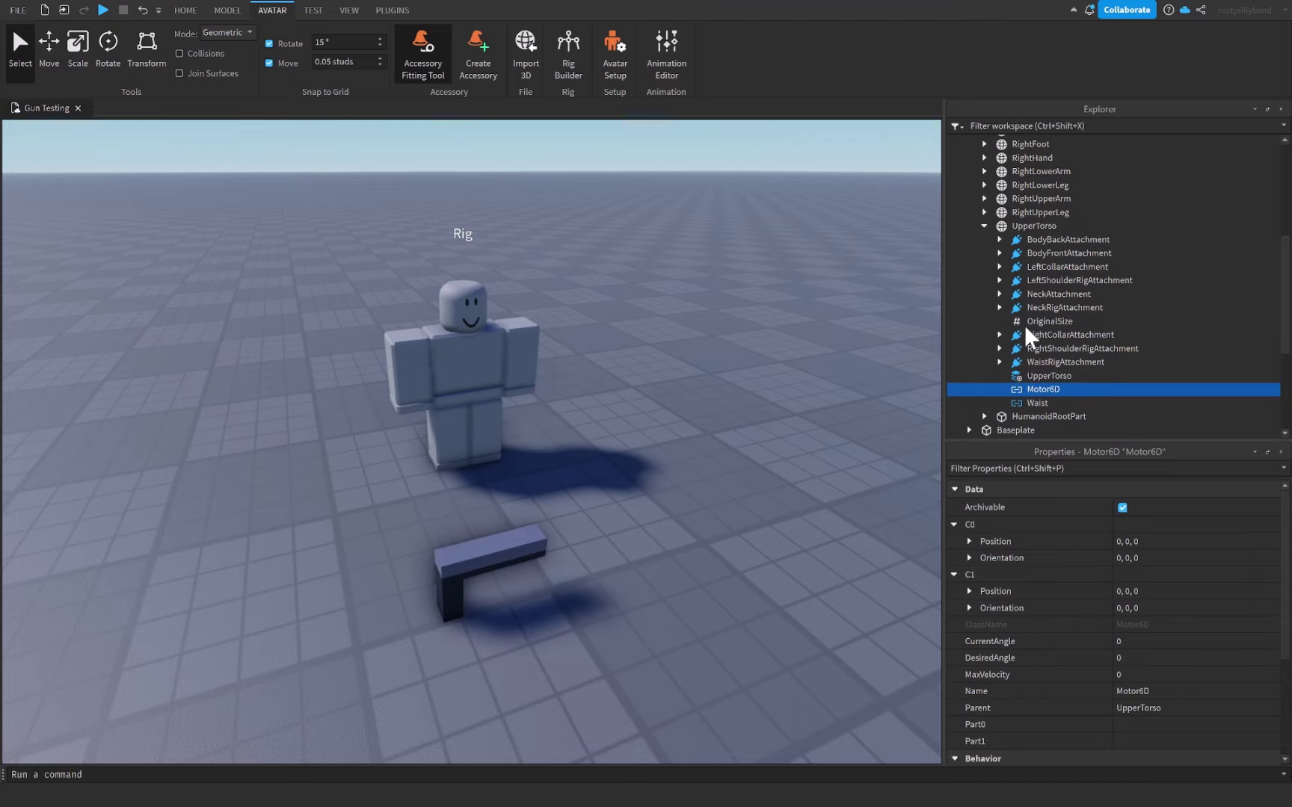
pyautogui.doubleClick(1032, 389)
pyautogui.scroll(-1, 1017, 593)
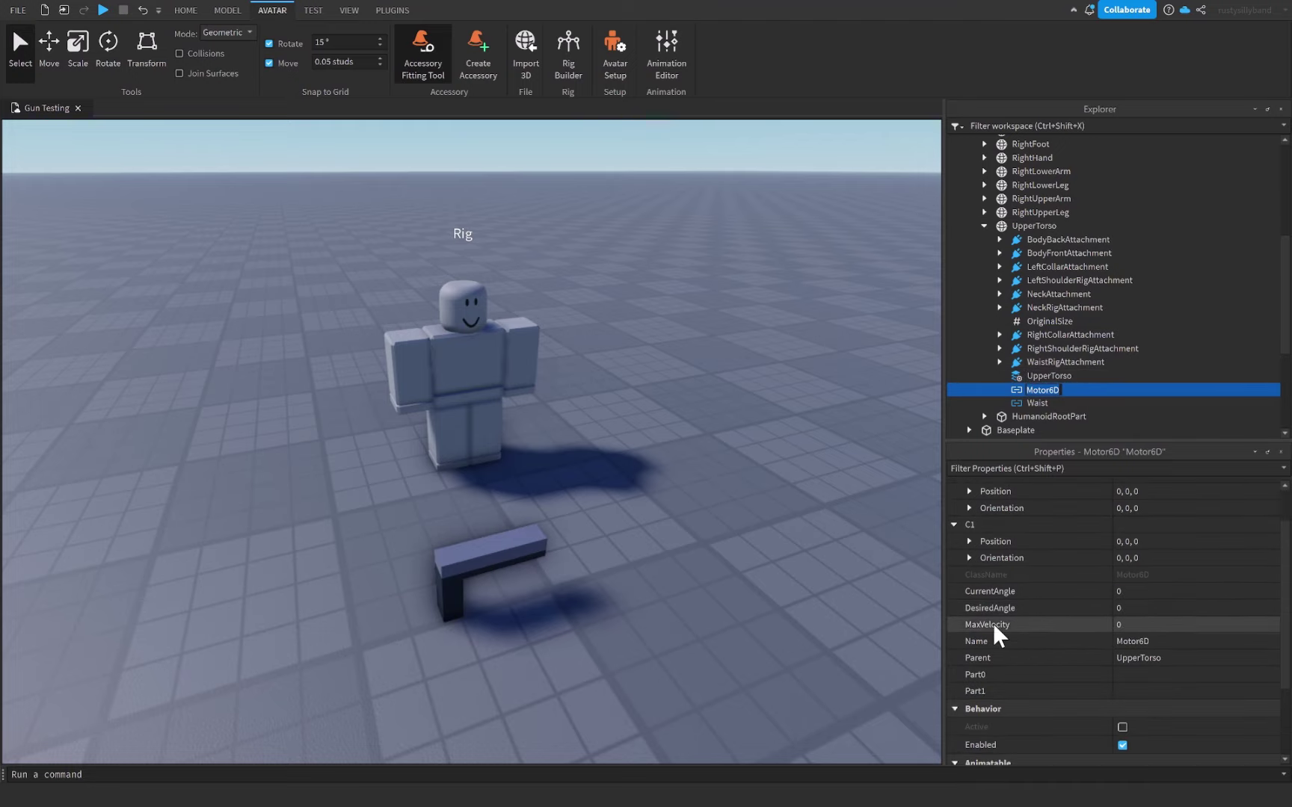
# - Set the Motor6D's Part0 to UpperTorso and Part1 to Pistol > Main
pyautogui.click(1119, 677)
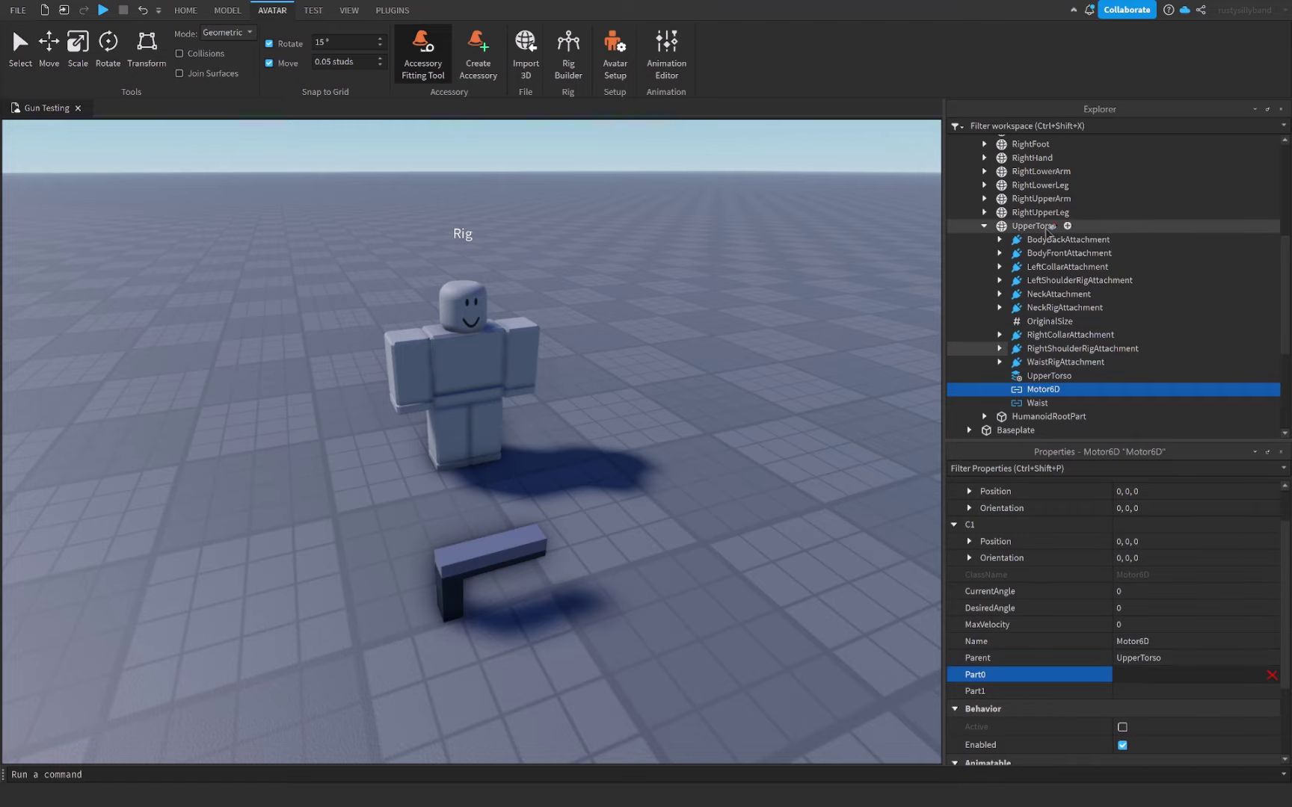
pyautogui.click(1026, 229)
pyautogui.click(1137, 691)
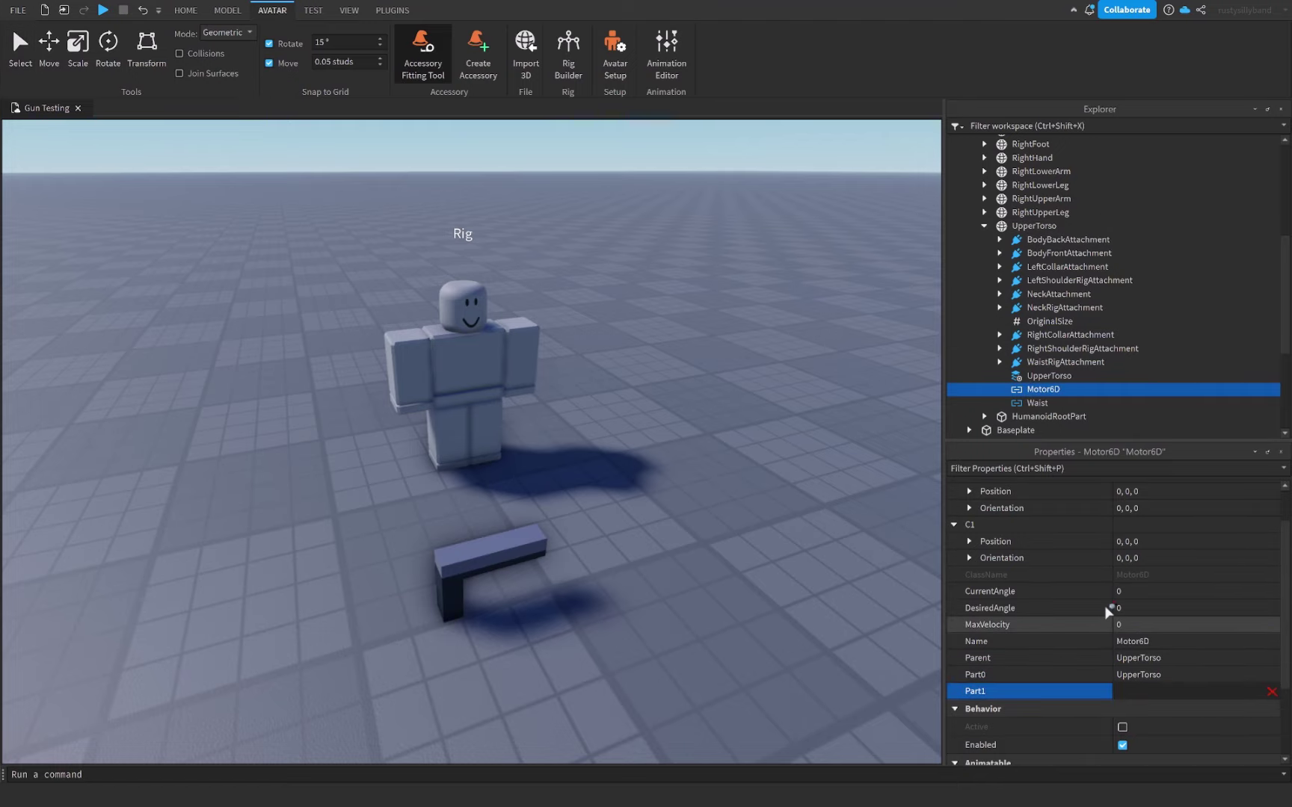
pyautogui.scroll(2, 1047, 321)
pyautogui.scroll(3, 1047, 321)
pyautogui.click(984, 215)
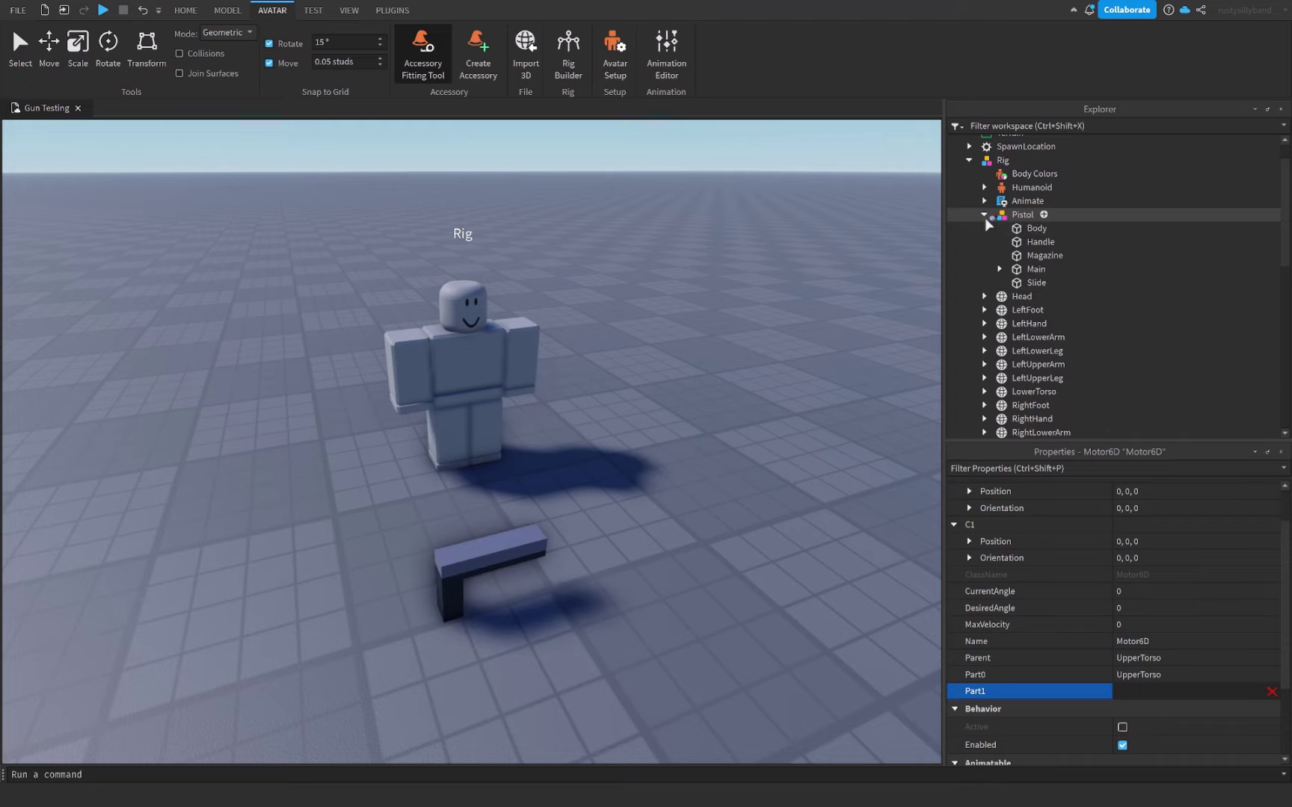
pyautogui.click(1035, 269)
pyautogui.press('f')
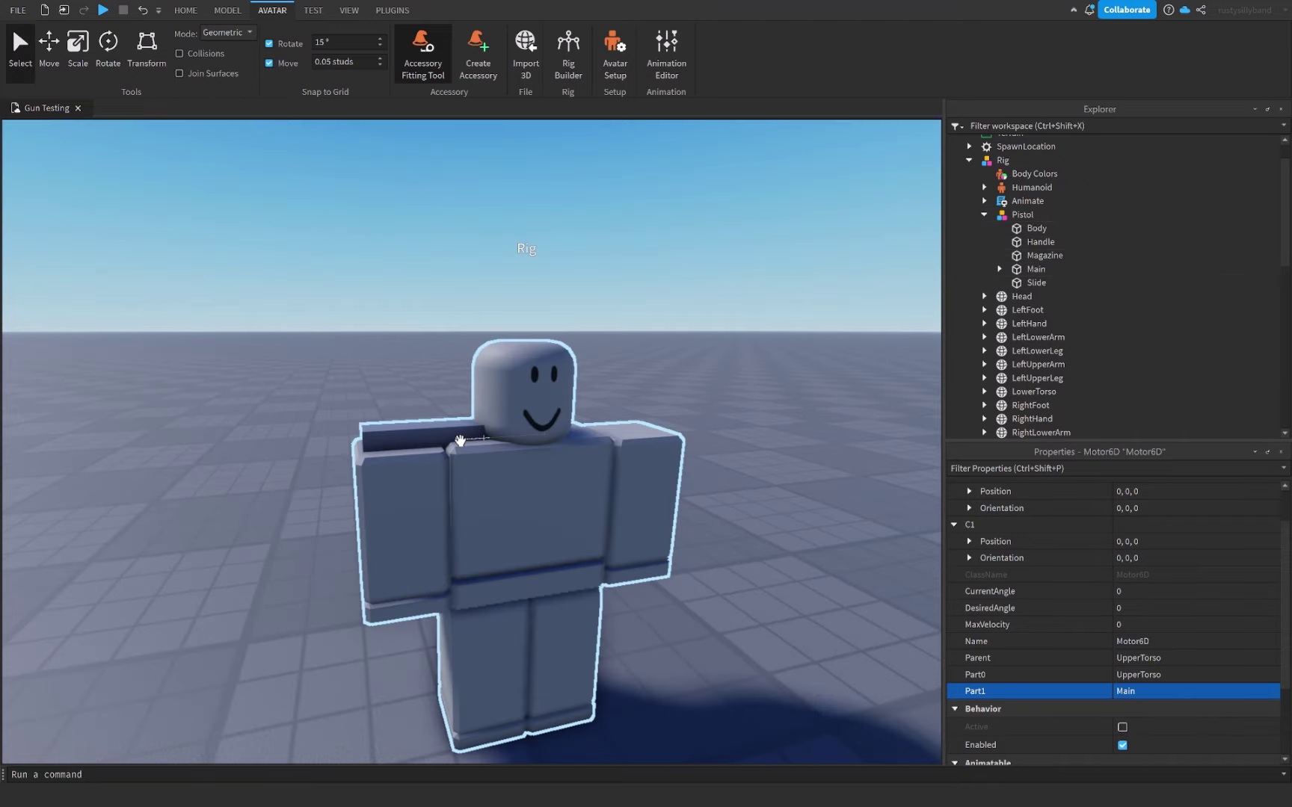
pyautogui.moveTo(466, 433); pyautogui.dragTo(462, 402, button='right')
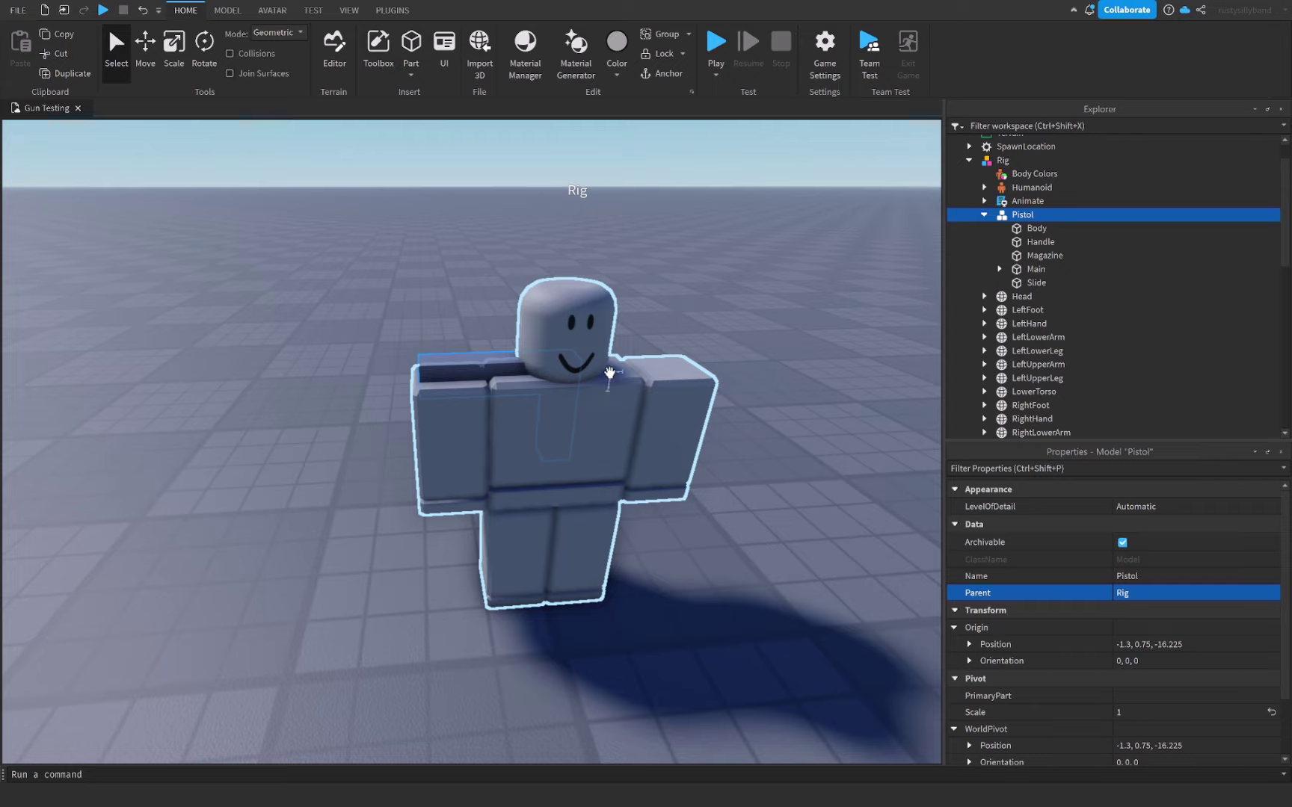
# - Inspect the four joints under Pistol > Main, then select Pistol and switch to AVATAR
pyautogui.click(1000, 270)
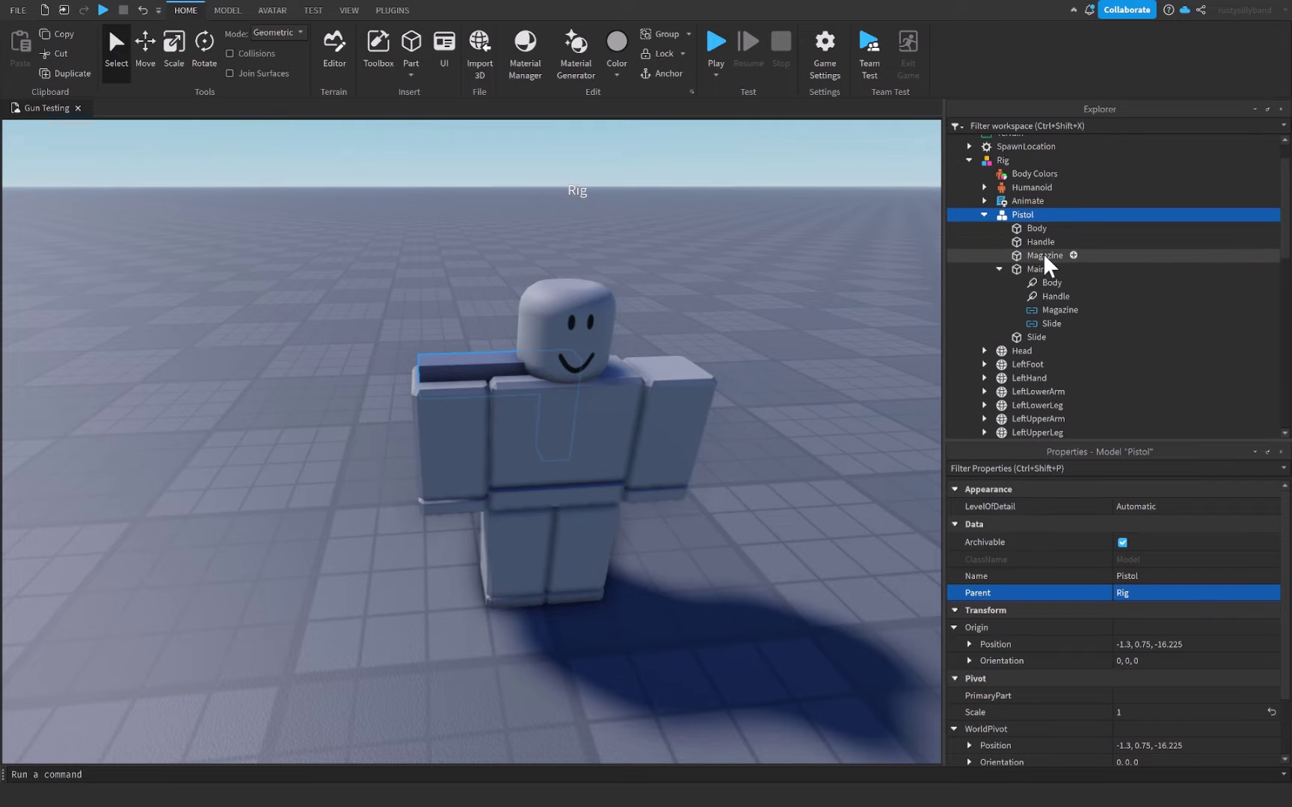
pyautogui.click(1050, 285)
pyautogui.keyDown('shift'); pyautogui.click(1045, 326); pyautogui.keyUp('shift')
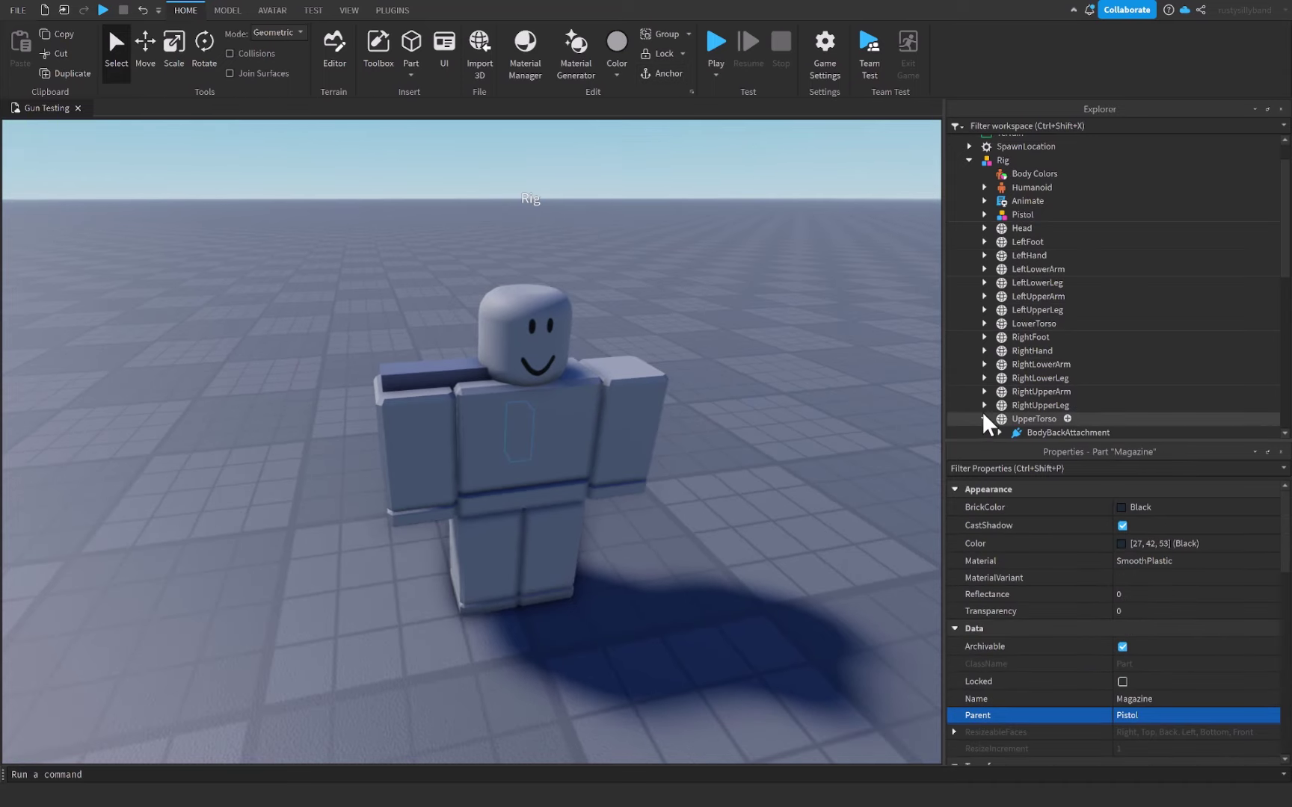
pyautogui.scroll(2, 1020, 321)
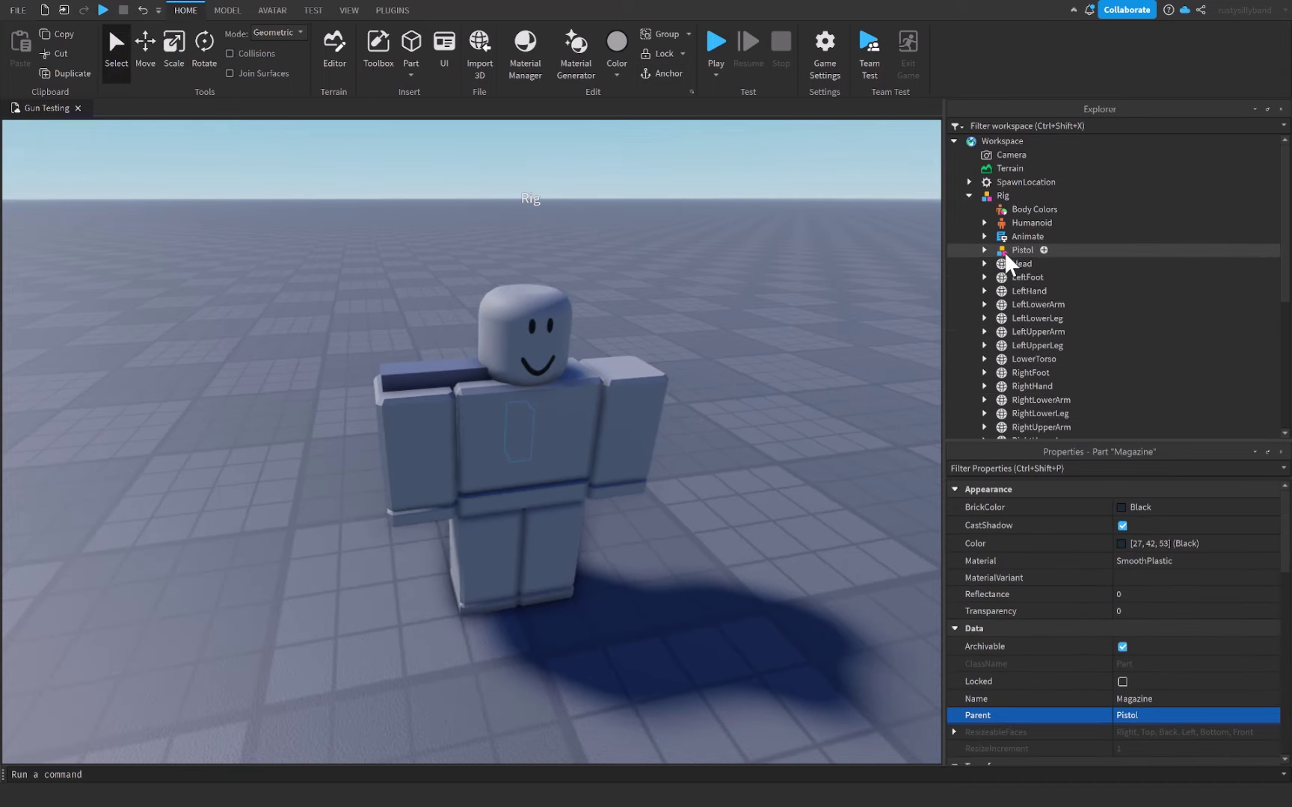
pyautogui.click(1020, 251)
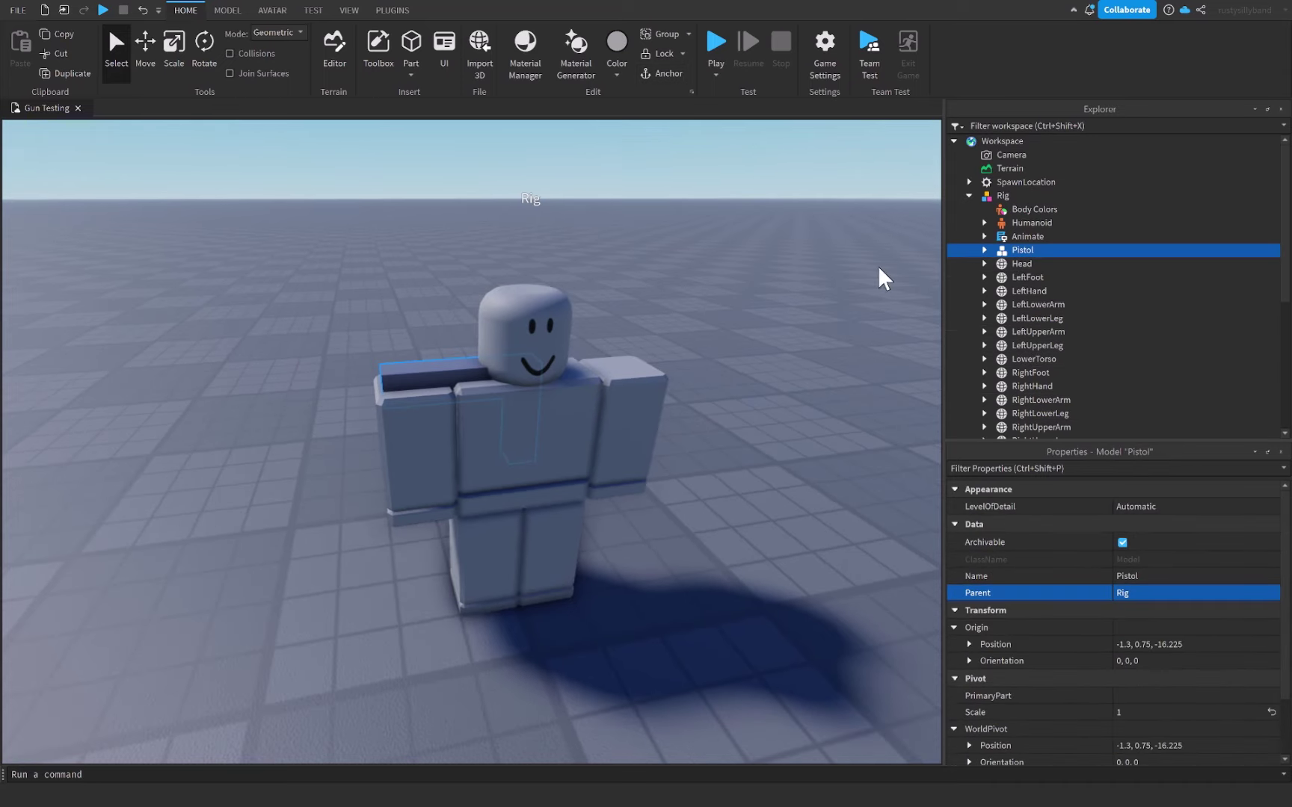
pyautogui.click(273, 10)
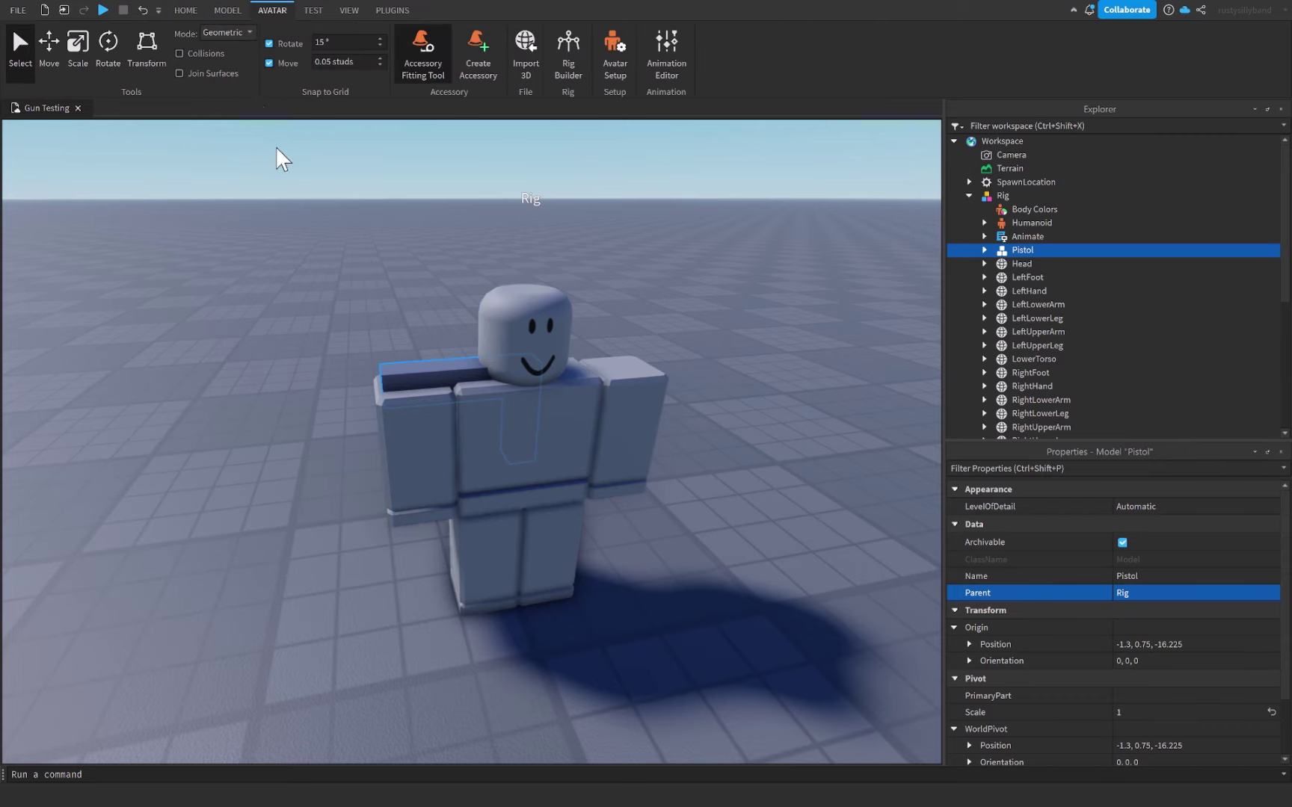
# - Open the Animation Editor on the Rig and create a new Untitled animation
pyautogui.click(662, 78)
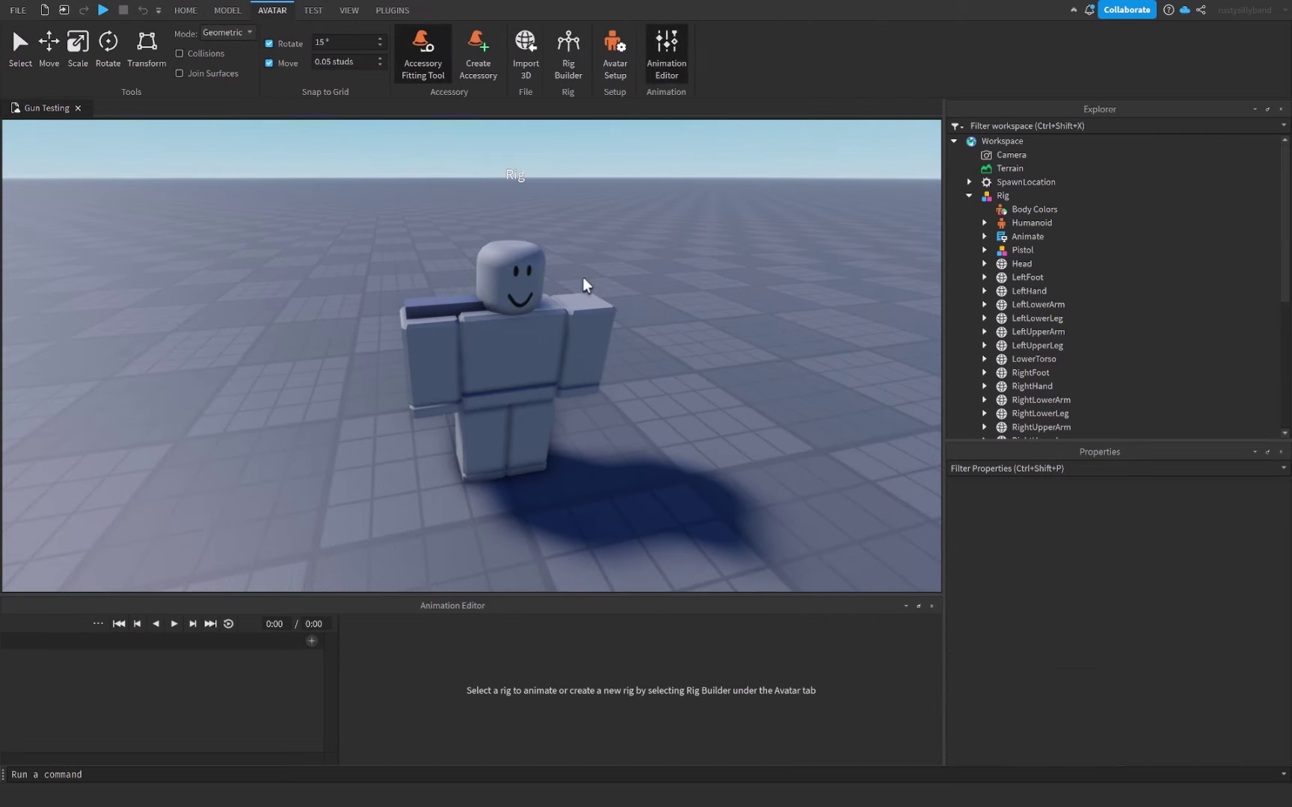
pyautogui.click(502, 333)
pyautogui.click(475, 736)
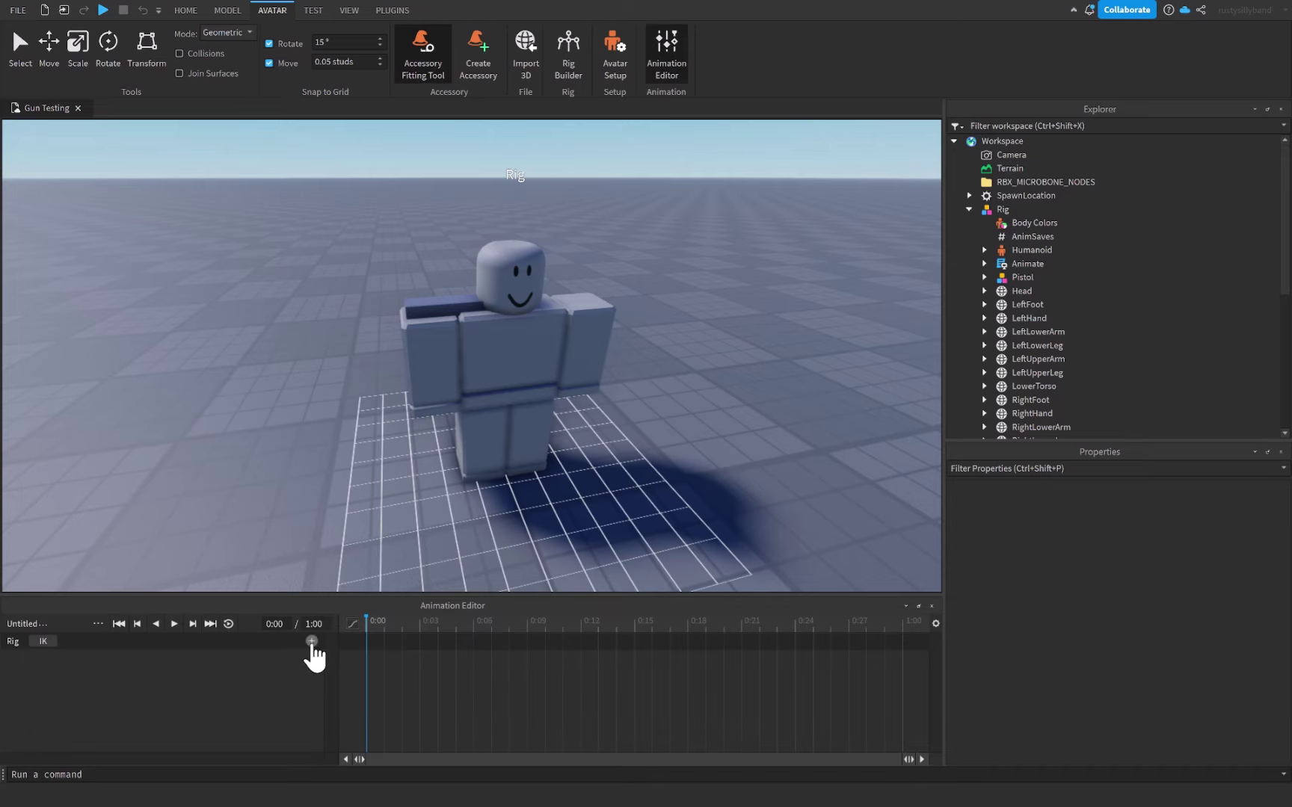
# - Add animation tracks for all of the rig's body parts
pyautogui.click(312, 641)
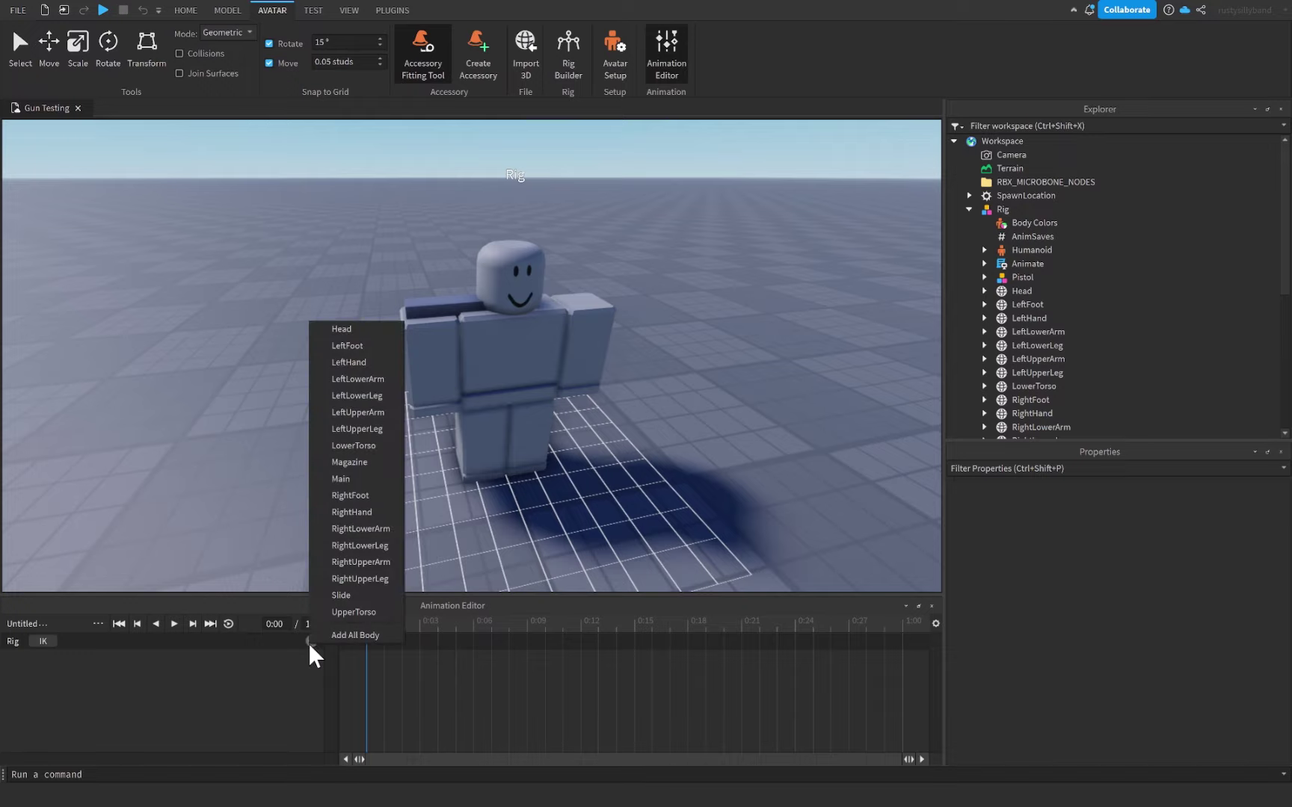
pyautogui.click(350, 643)
pyautogui.scroll(-10, 67, 733)
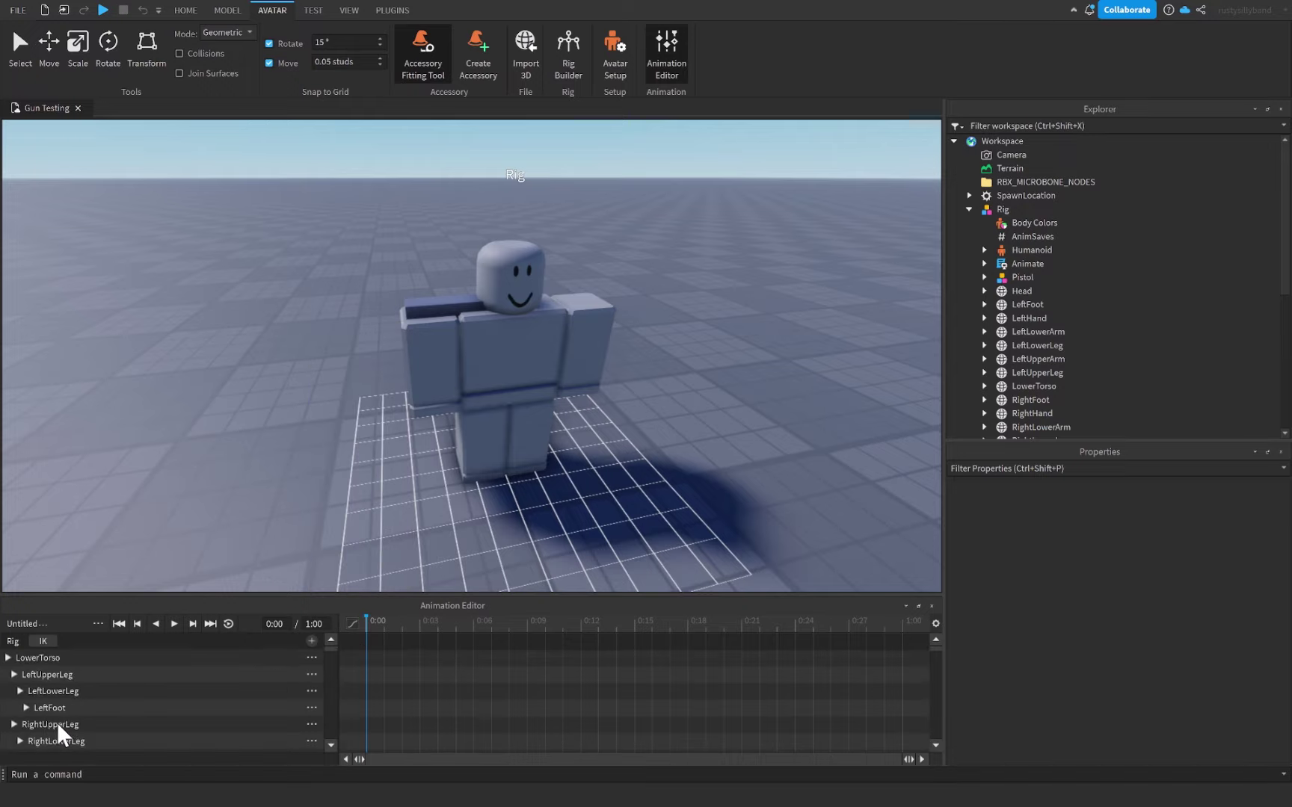
pyautogui.scroll(-3, 124, 709)
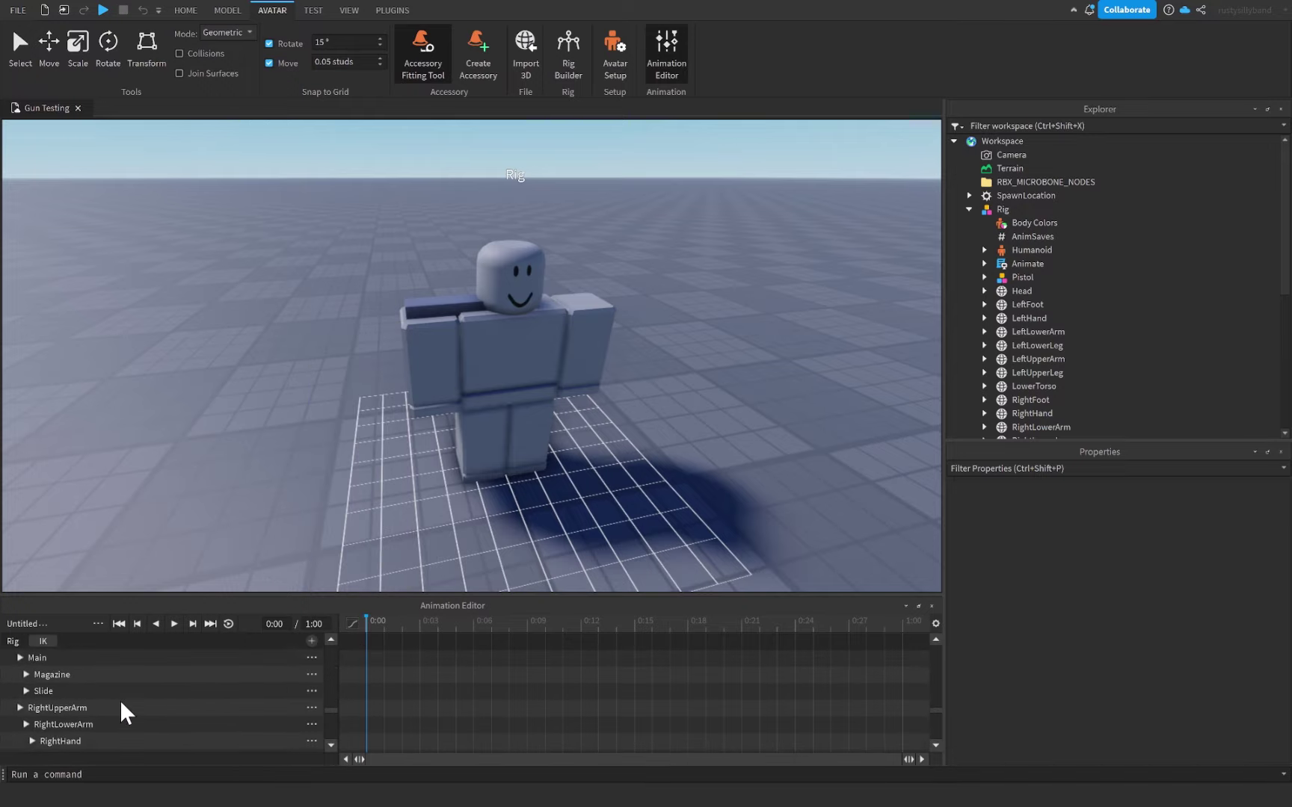
pyautogui.scroll(2, 158, 726)
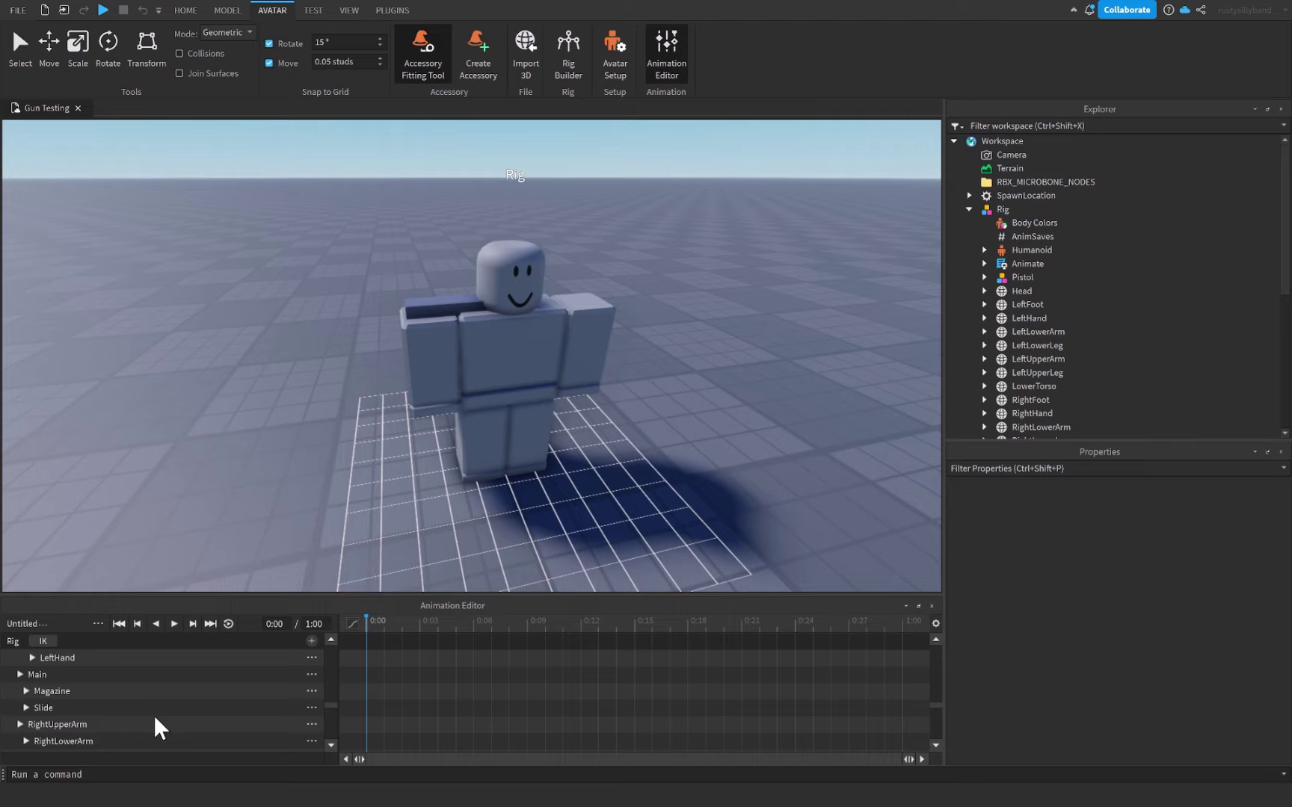
# - Pose the pistol's Main part forward in front of the rig, rotated about 90 degrees
pyautogui.click(43, 679)
pyautogui.hotkey('ctrl', '2')
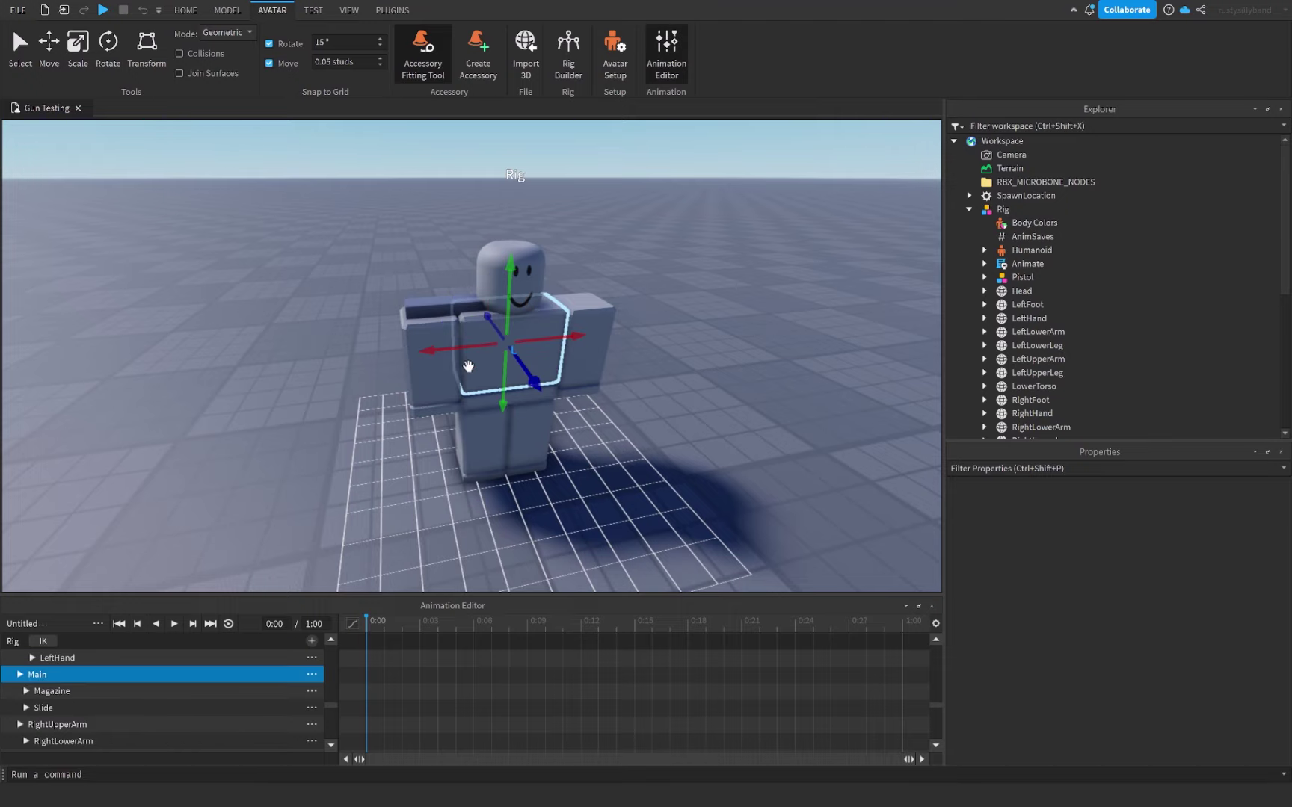
pyautogui.moveTo(468, 367); pyautogui.dragTo(494, 351, button='right')
pyautogui.hotkey('ctrl', '4')
pyautogui.hotkey('ctrl', '2')
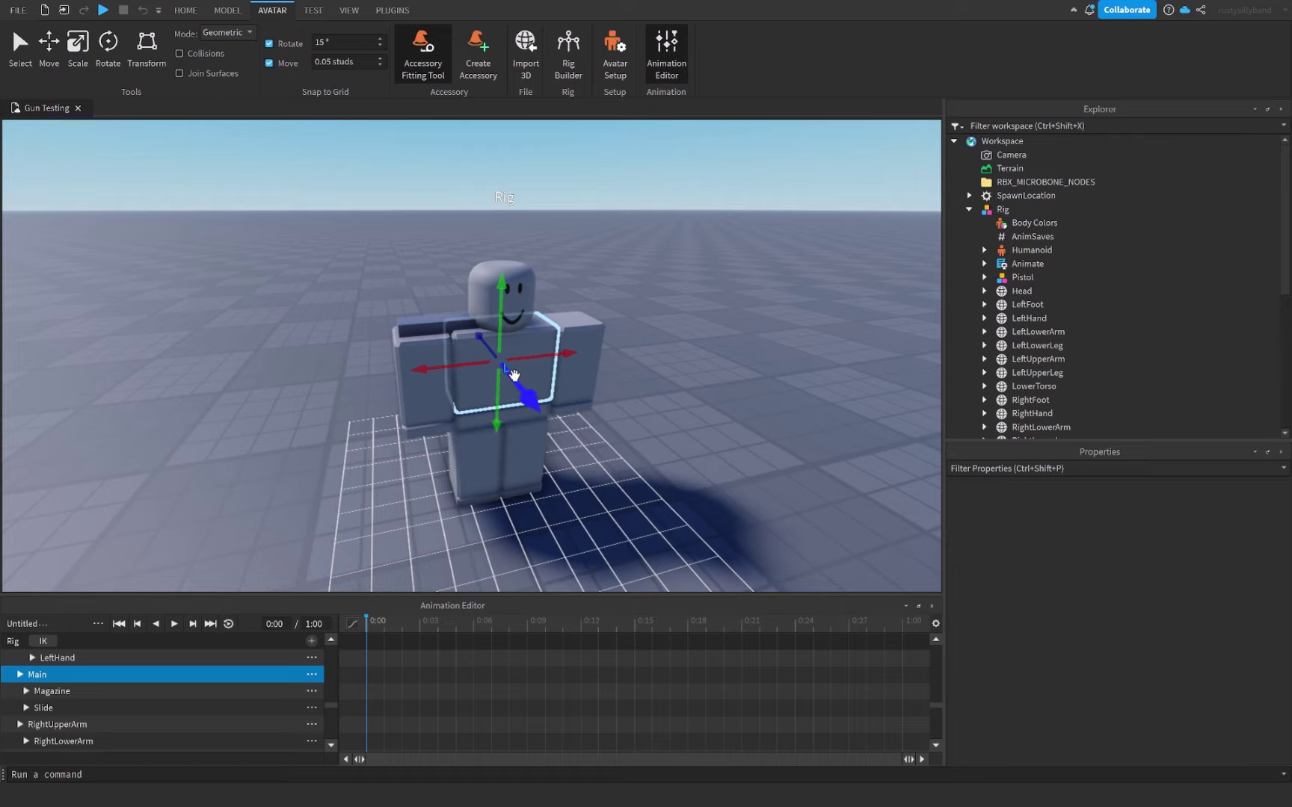
pyautogui.hotkey('ctrl', '4')
pyautogui.hotkey('ctrl', '2')
pyautogui.moveTo(515, 375); pyautogui.dragTo(657, 468)
pyautogui.hotkey('ctrl', '4')
pyautogui.moveTo(658, 468); pyautogui.dragTo(658, 479, button='right')
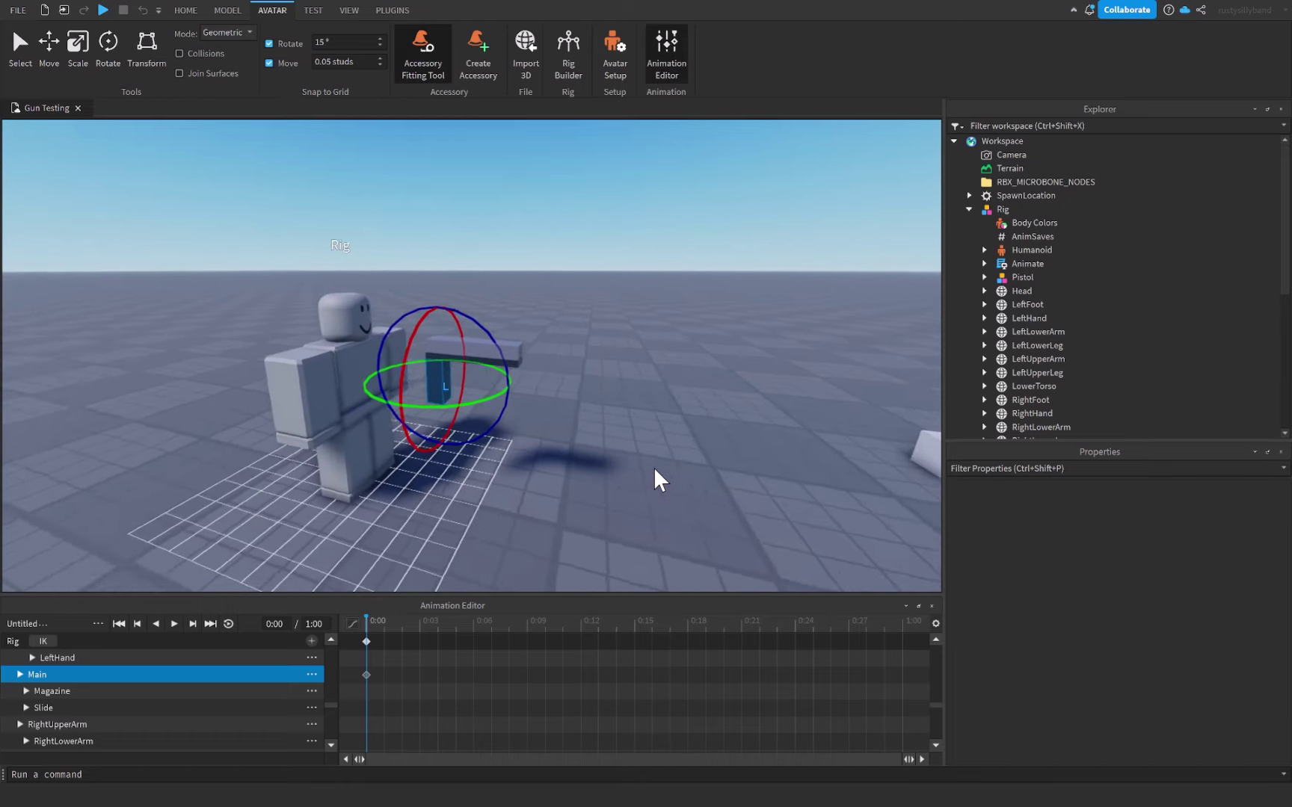
# - Shift the Slide back to -0.2 and lower the Magazine to -0.05
pyautogui.scroll(5, 657, 478)
pyautogui.click(522, 326)
pyautogui.hotkey('ctrl', '2')
pyautogui.moveTo(522, 326)
pyautogui.mouseDown()
pyautogui.moveTo(461, 332)
pyautogui.moveTo(519, 349)
pyautogui.moveTo(493, 355)
pyautogui.moveTo(519, 349)
pyautogui.mouseUp()
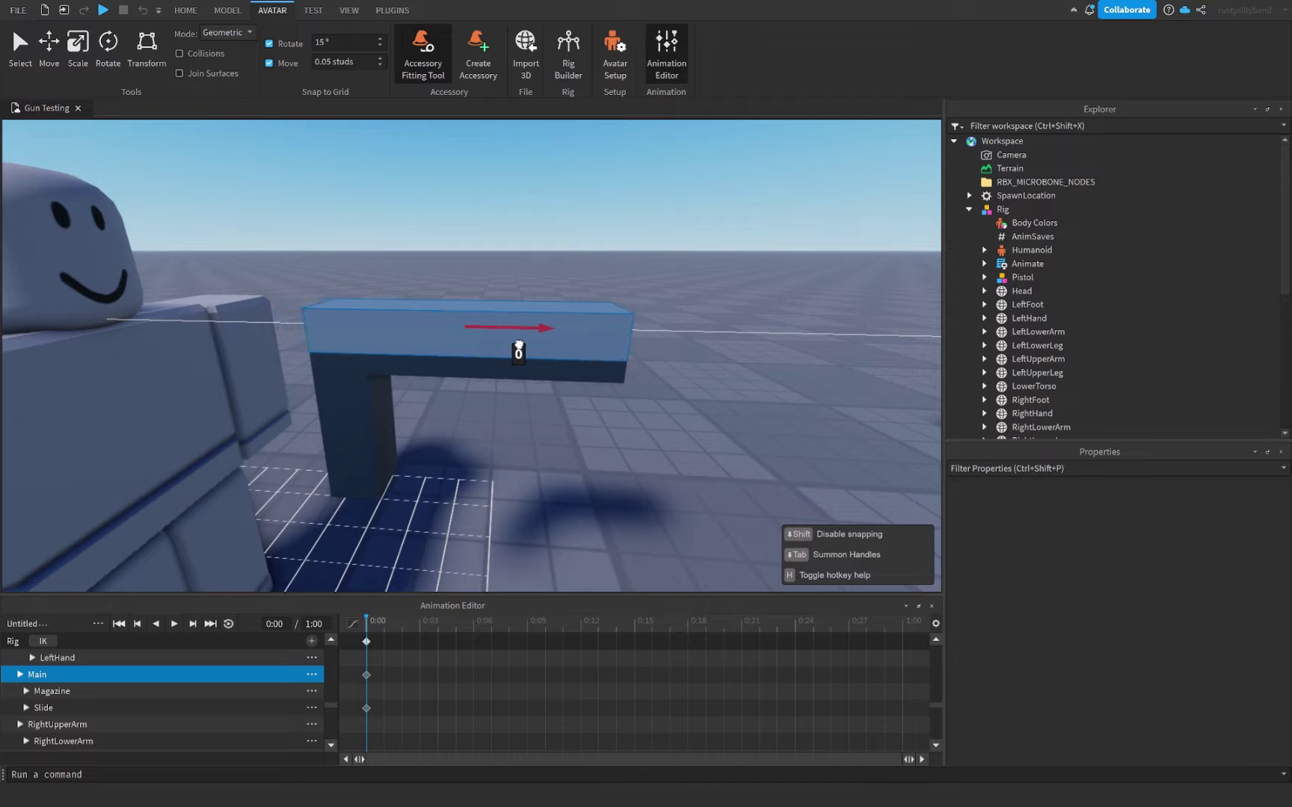
pyautogui.click(366, 489)
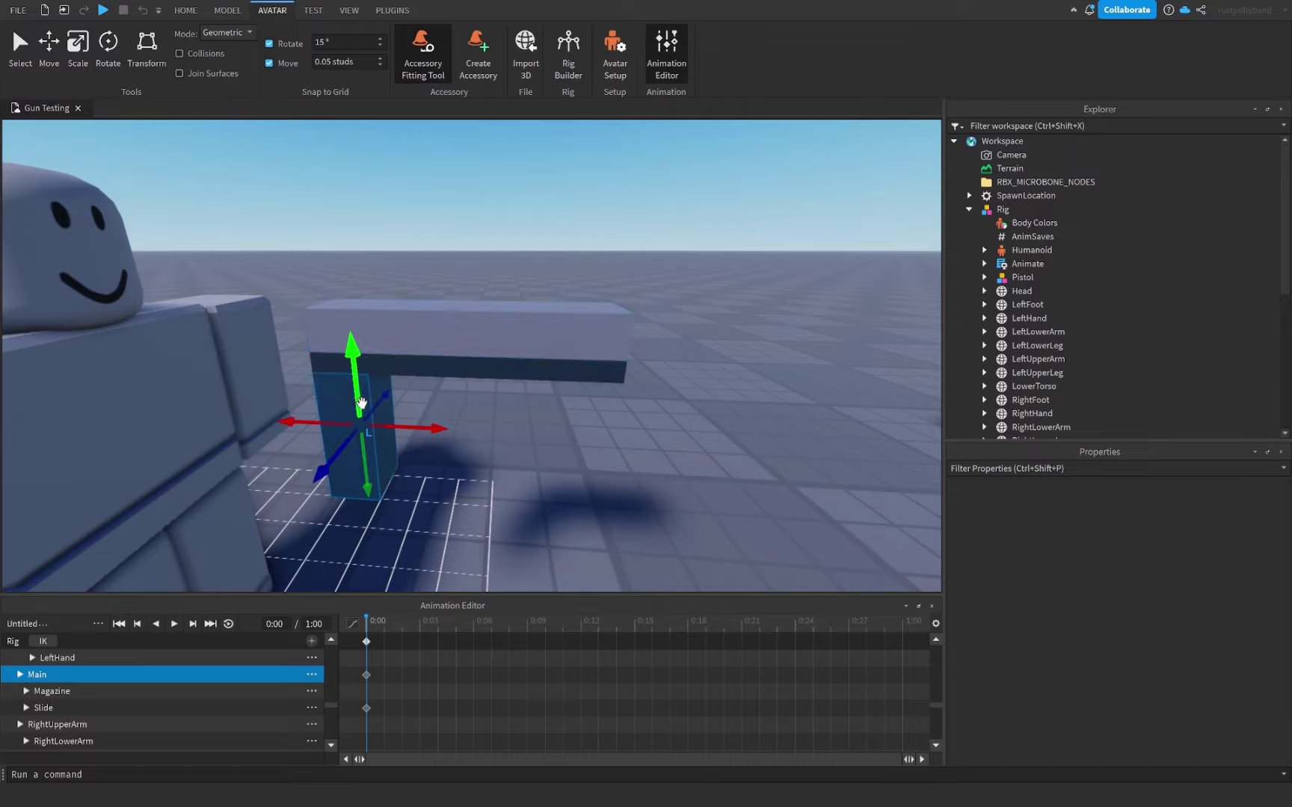
pyautogui.moveTo(357, 408); pyautogui.dragTo(451, 511)
pyautogui.moveTo(451, 511); pyautogui.dragTo(450, 511, button='right')
pyautogui.click(636, 333)
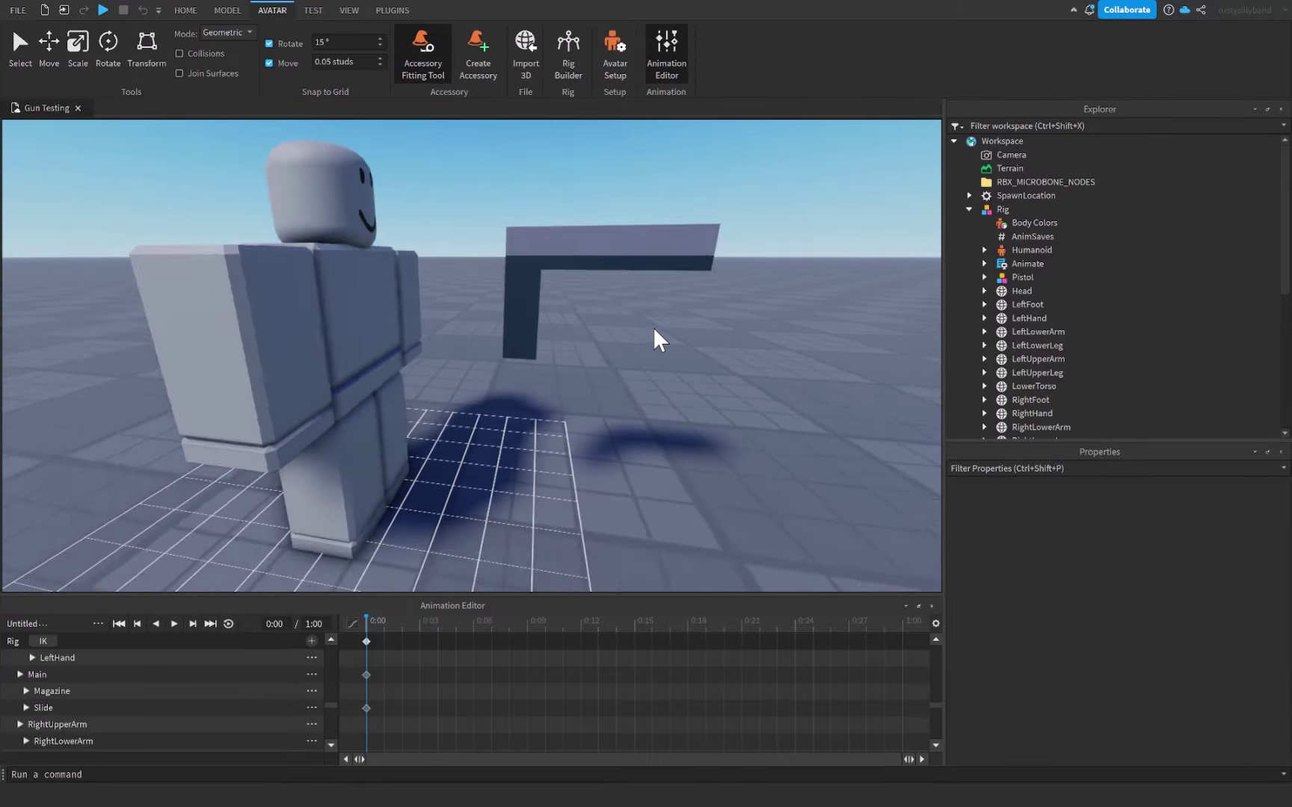
pyautogui.scroll(3, 640, 428)
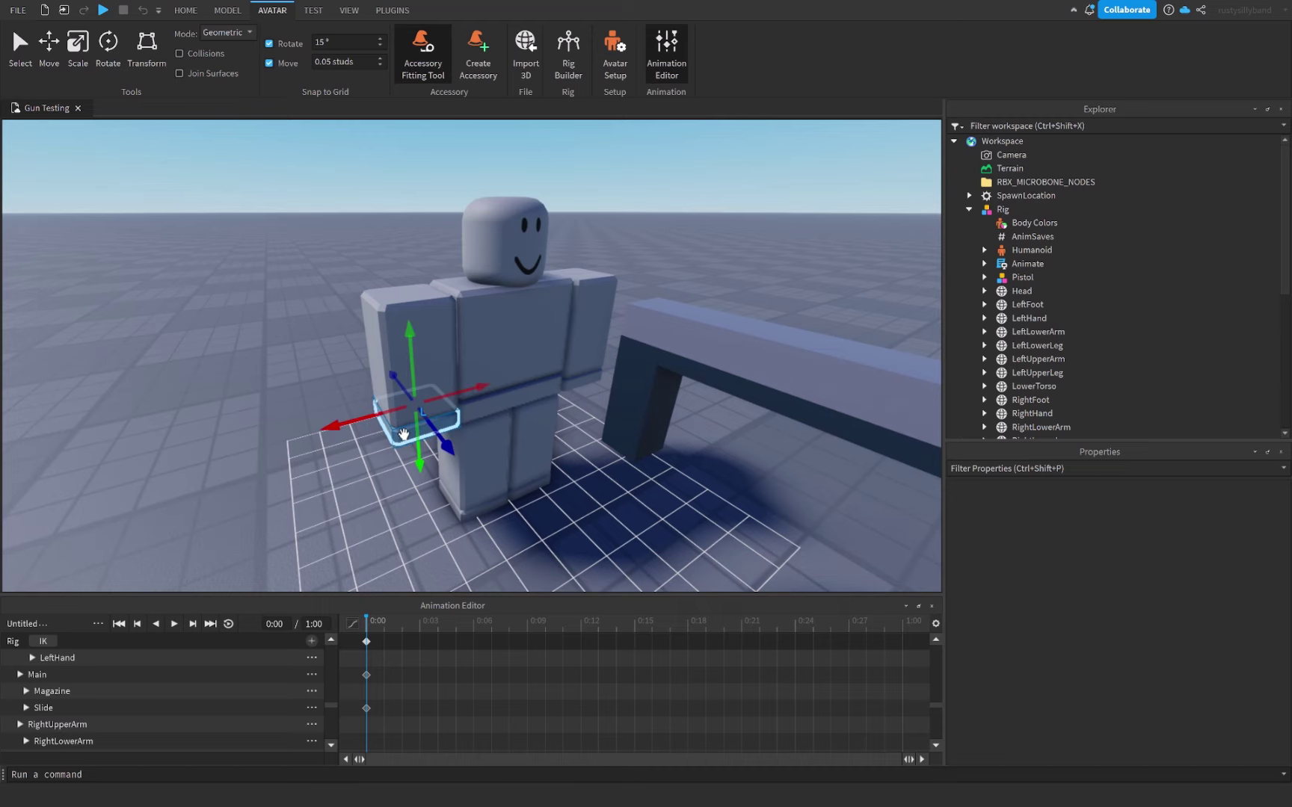
# - Rotate the rig's LeftHand 90 degrees
pyautogui.click(414, 401)
pyautogui.hotkey('ctrl', '4')
pyautogui.moveTo(373, 255); pyautogui.dragTo(329, 245)
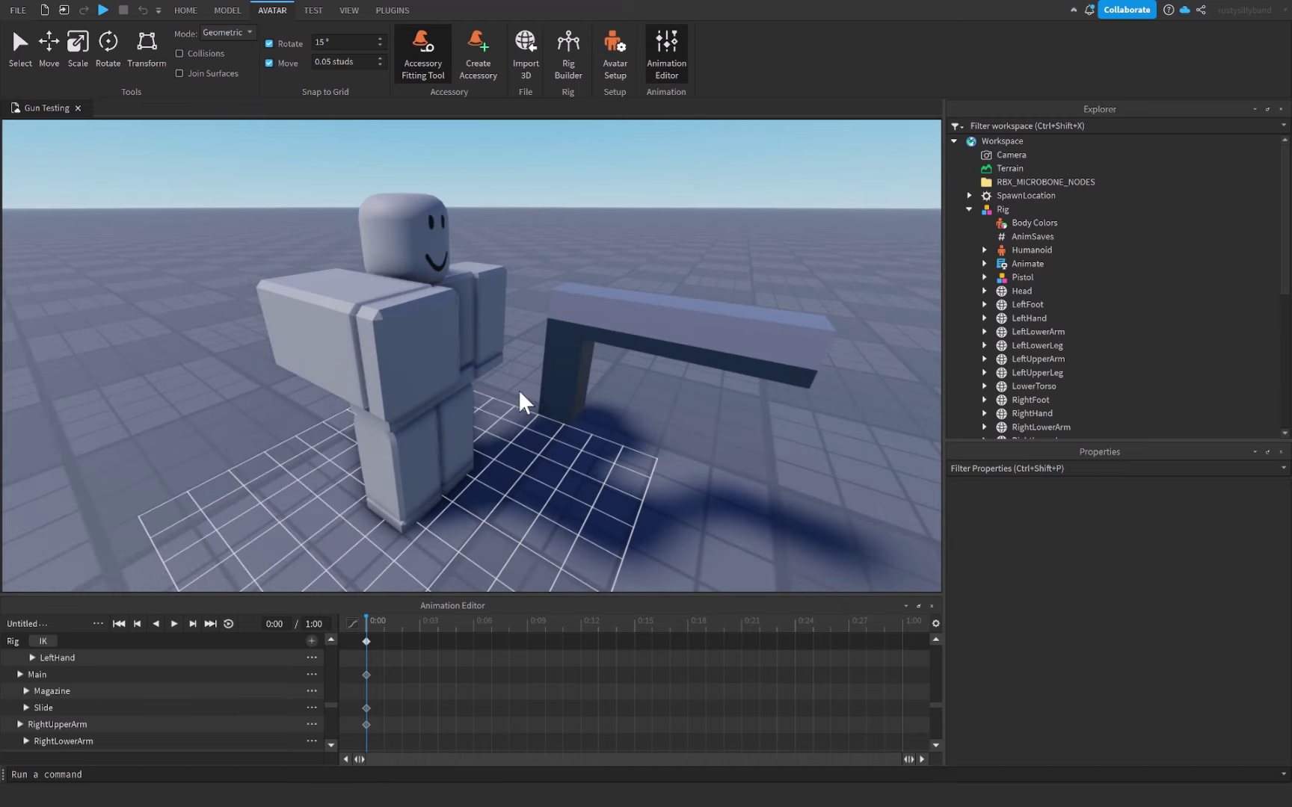
pyautogui.moveTo(496, 323); pyautogui.dragTo(583, 352, button='right')
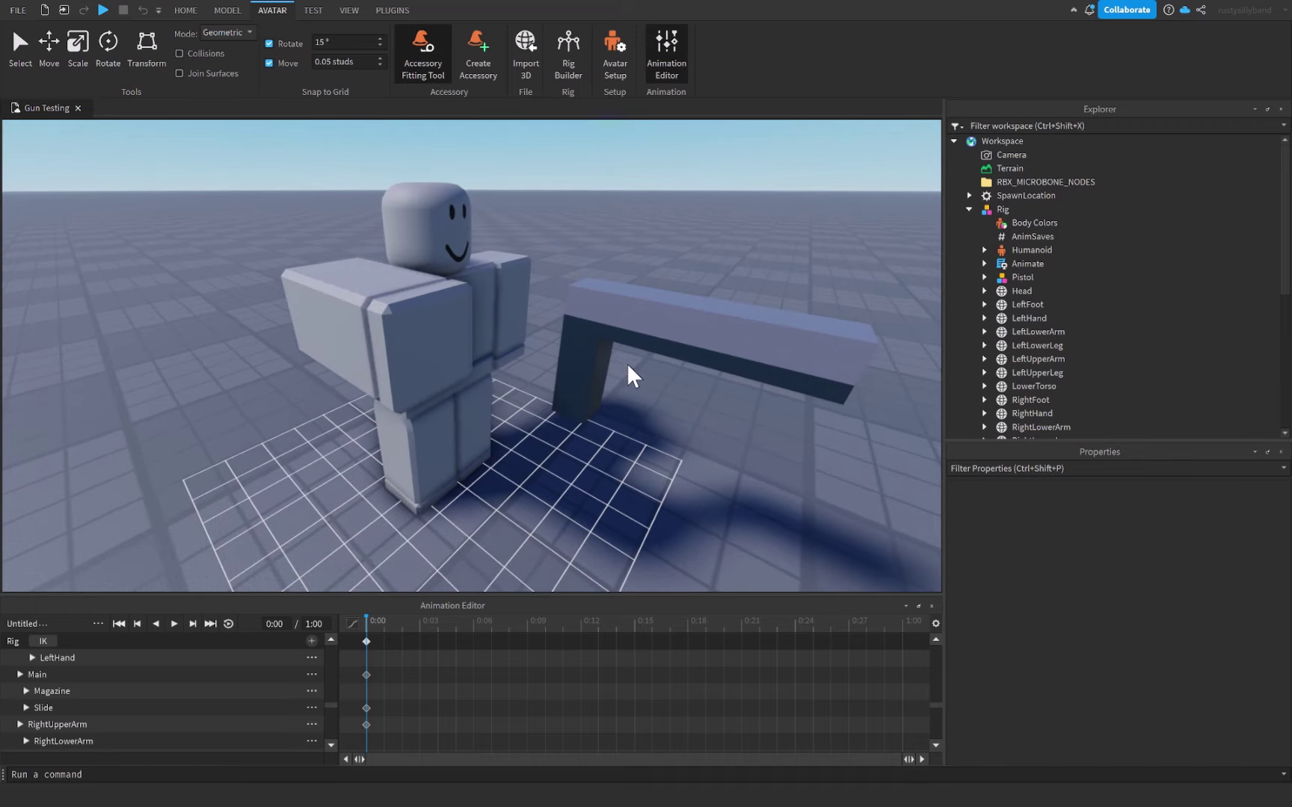
# - Slide the gun part about 0.6 studs into the hand, then nudge it 0.05 studs
pyautogui.click(557, 362)
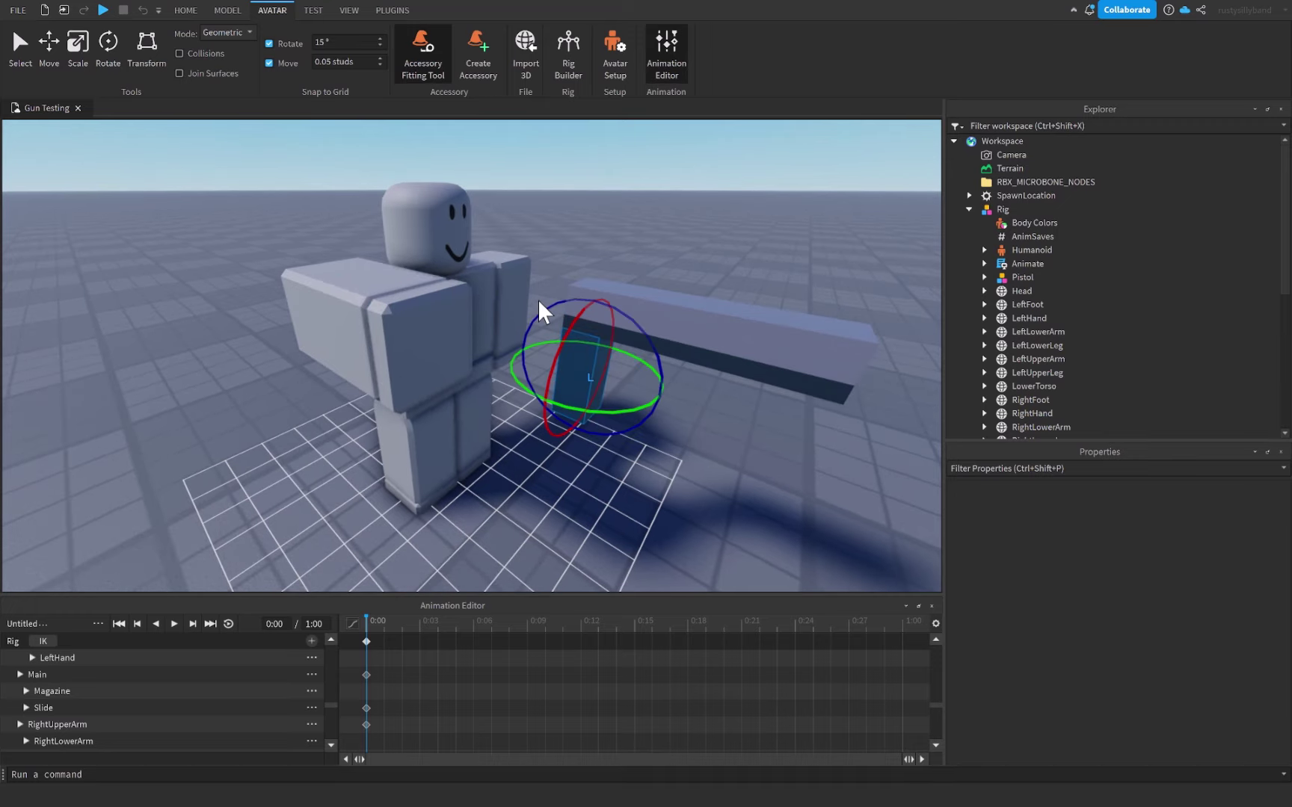
pyautogui.hotkey('ctrl', '2')
pyautogui.moveTo(534, 307); pyautogui.dragTo(605, 412, button='right')
pyautogui.moveTo(606, 413); pyautogui.dragTo(329, 445)
pyautogui.scroll(-10, 629, 522)
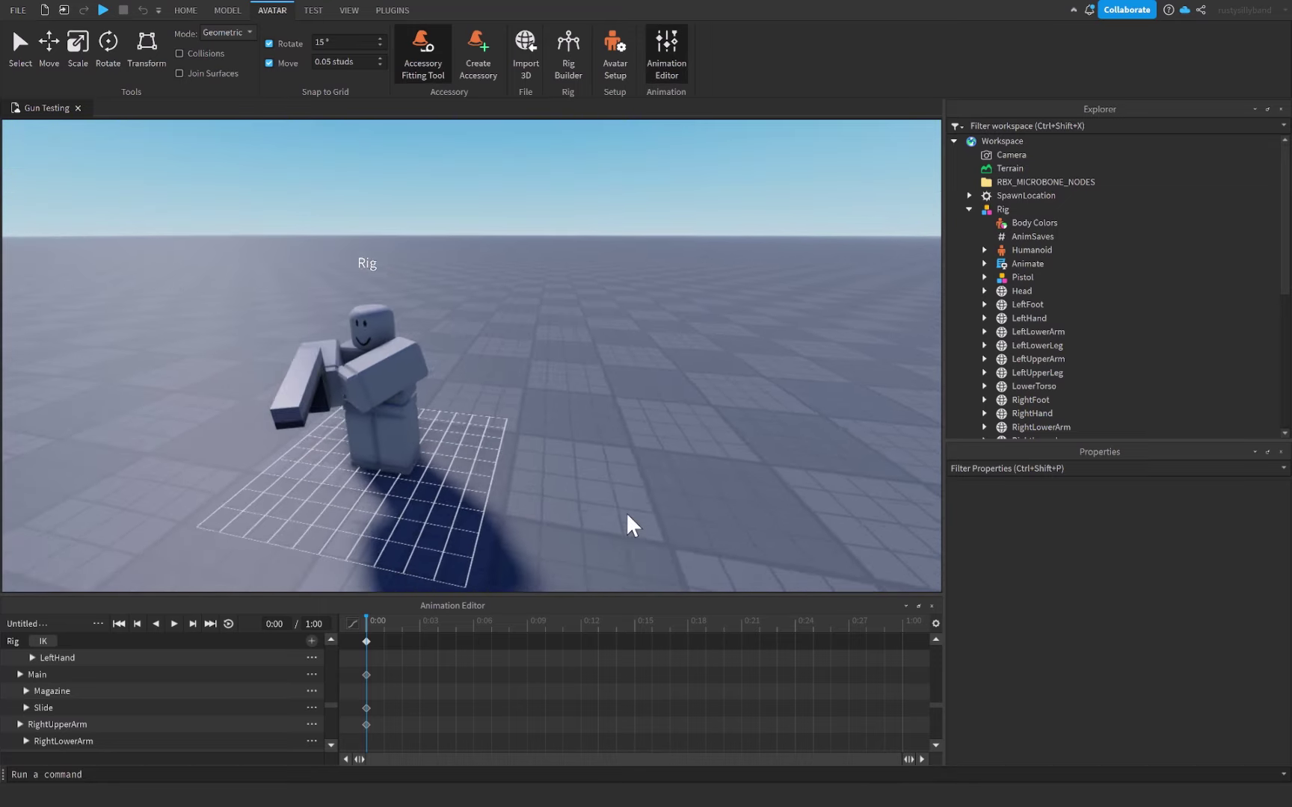
pyautogui.moveTo(629, 522); pyautogui.dragTo(447, 448, button='right')
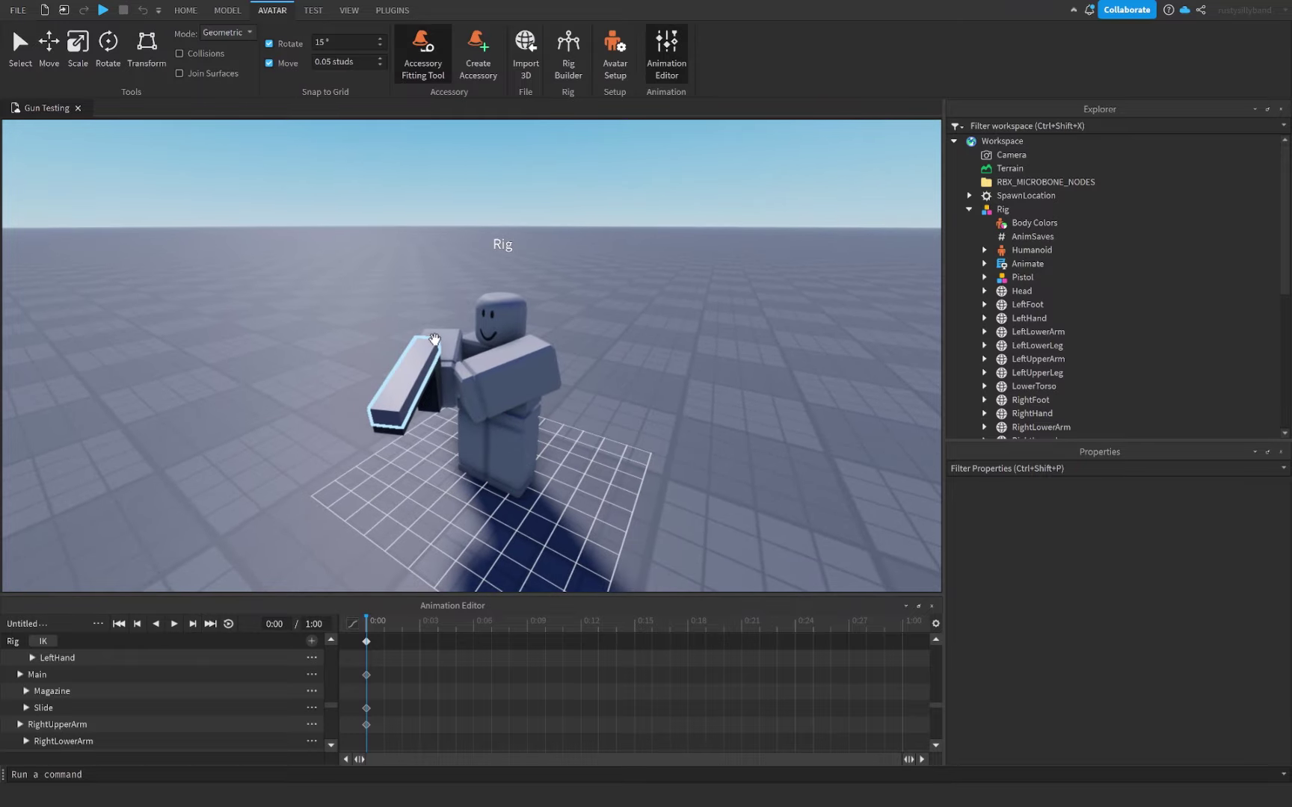
# - Copy the 0:00 keyframes and paste them at about 0:12
pyautogui.rightClick(368, 645)
pyautogui.click(424, 491)
pyautogui.rightClick(689, 658)
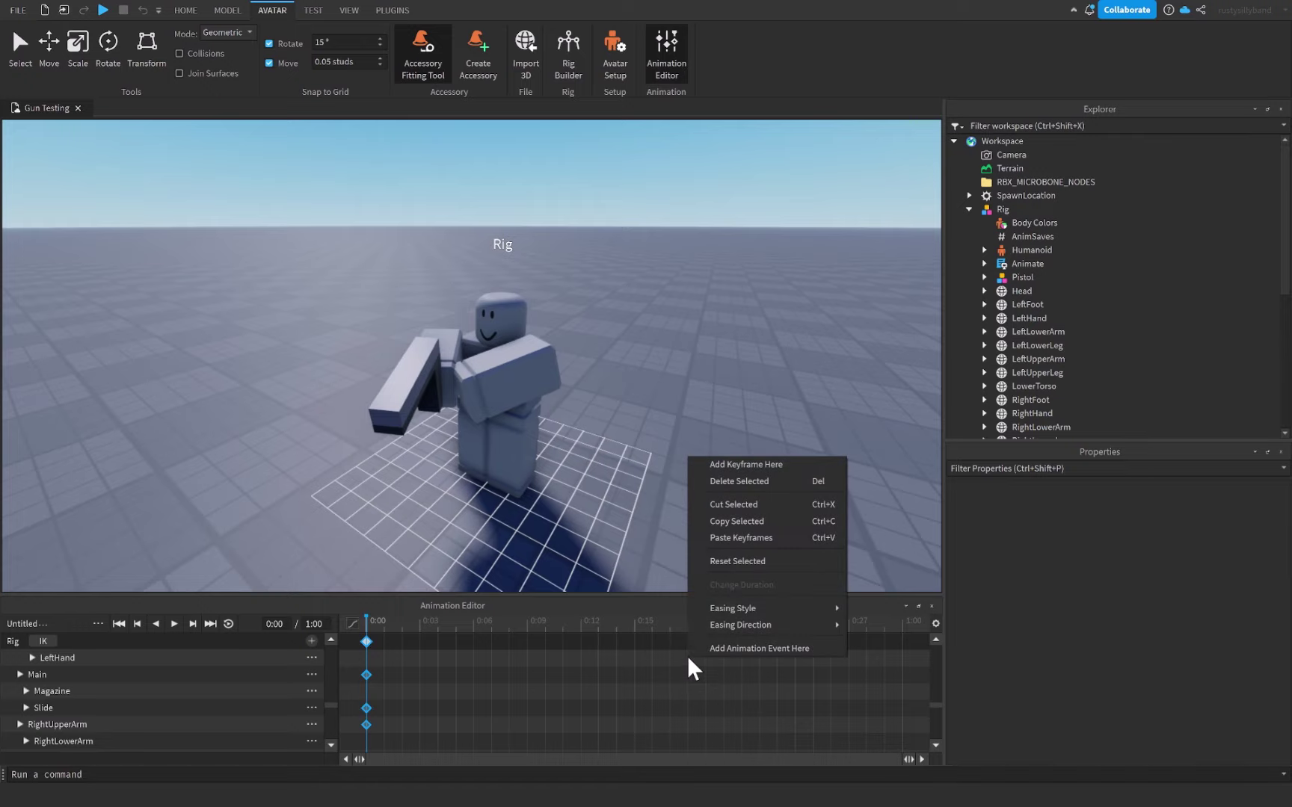
pyautogui.click(727, 539)
pyautogui.moveTo(683, 657); pyautogui.dragTo(616, 657)
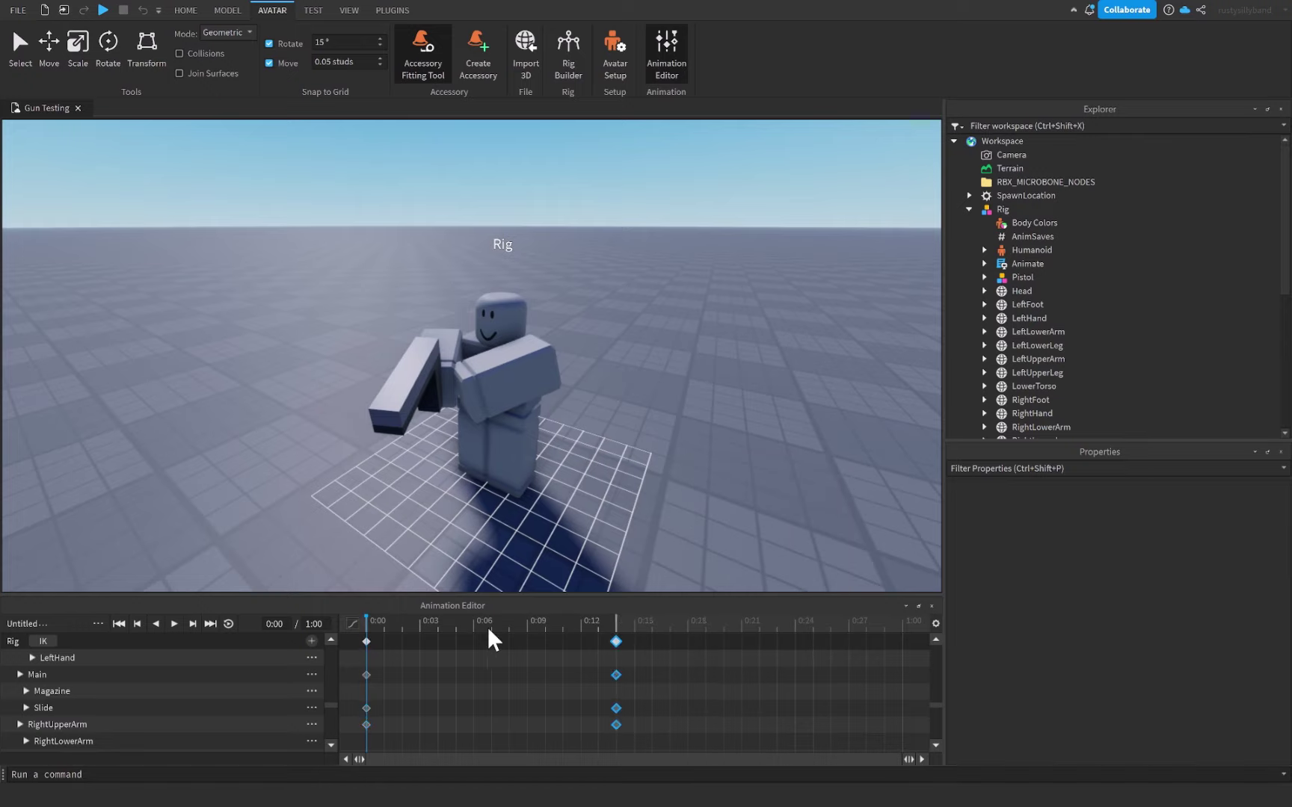
# - Turn on looping and preview the animation playback
pyautogui.click(233, 626)
pyautogui.moveTo(317, 548); pyautogui.dragTo(615, 514, button='right')
pyautogui.press('space')
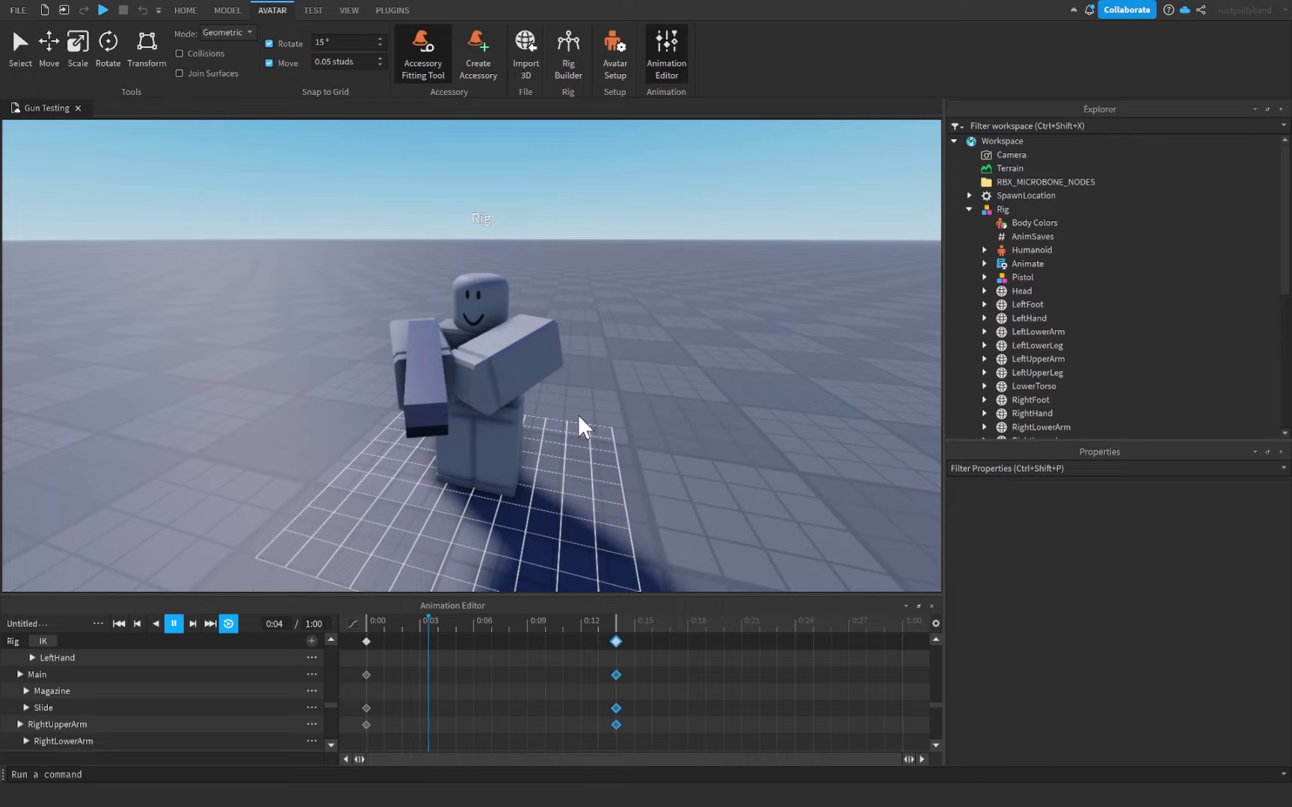
pyautogui.press('space')
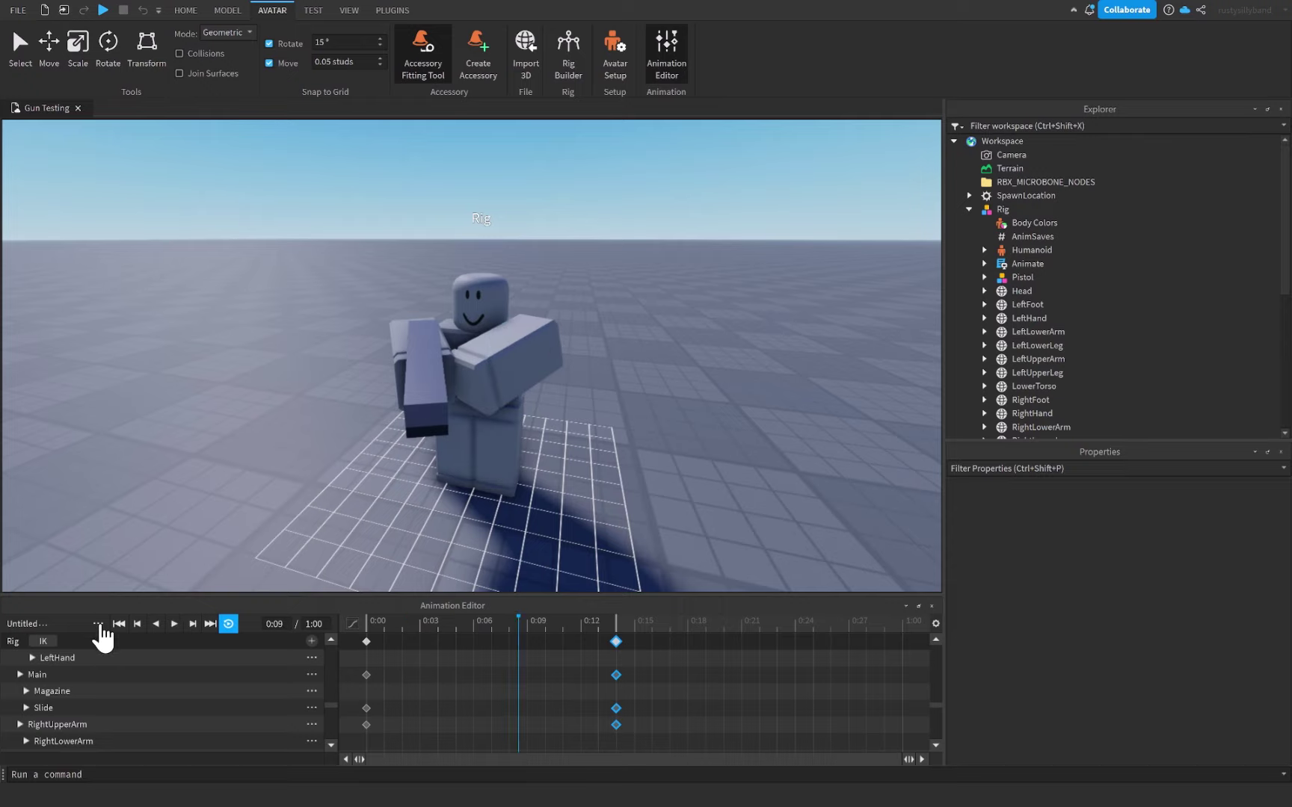
# - Change the idle animation's priority from Core to Action
pyautogui.click(99, 625)
pyautogui.moveTo(180, 757)
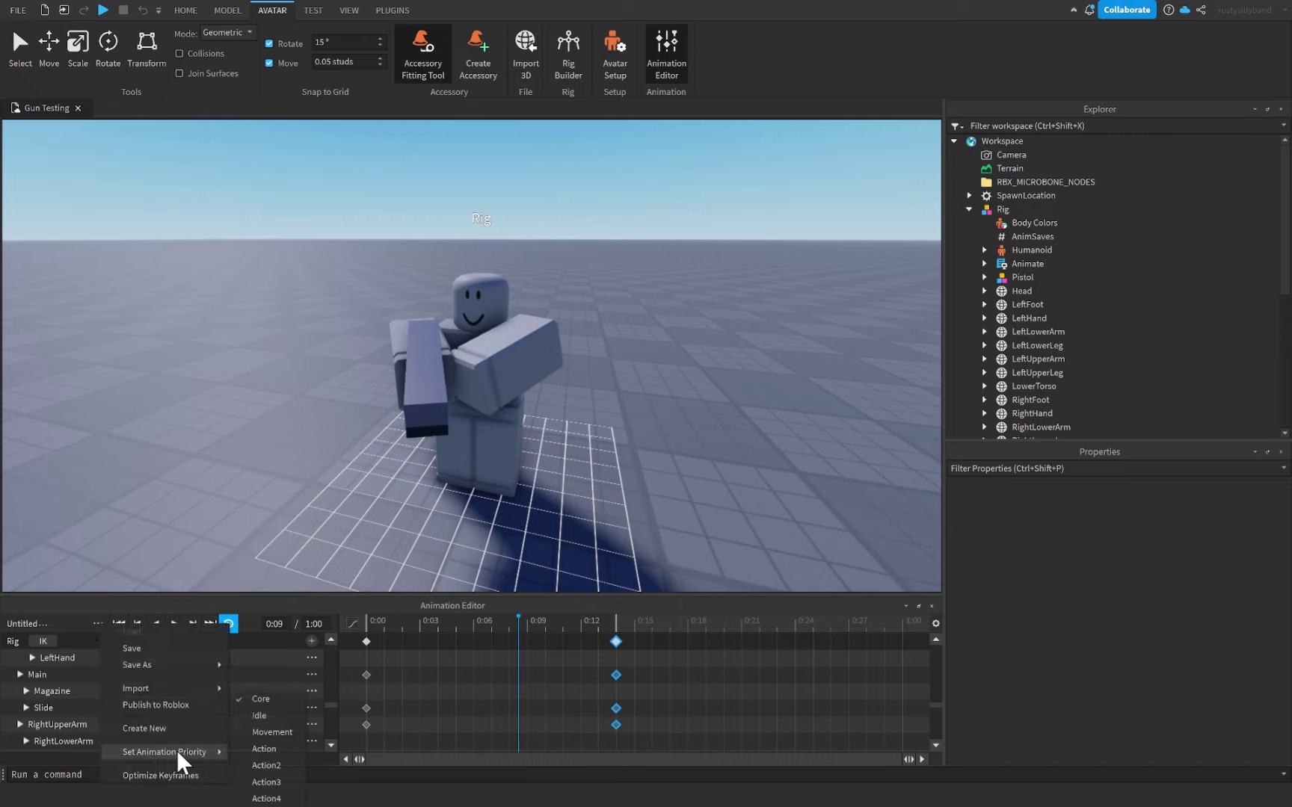
pyautogui.click(271, 764)
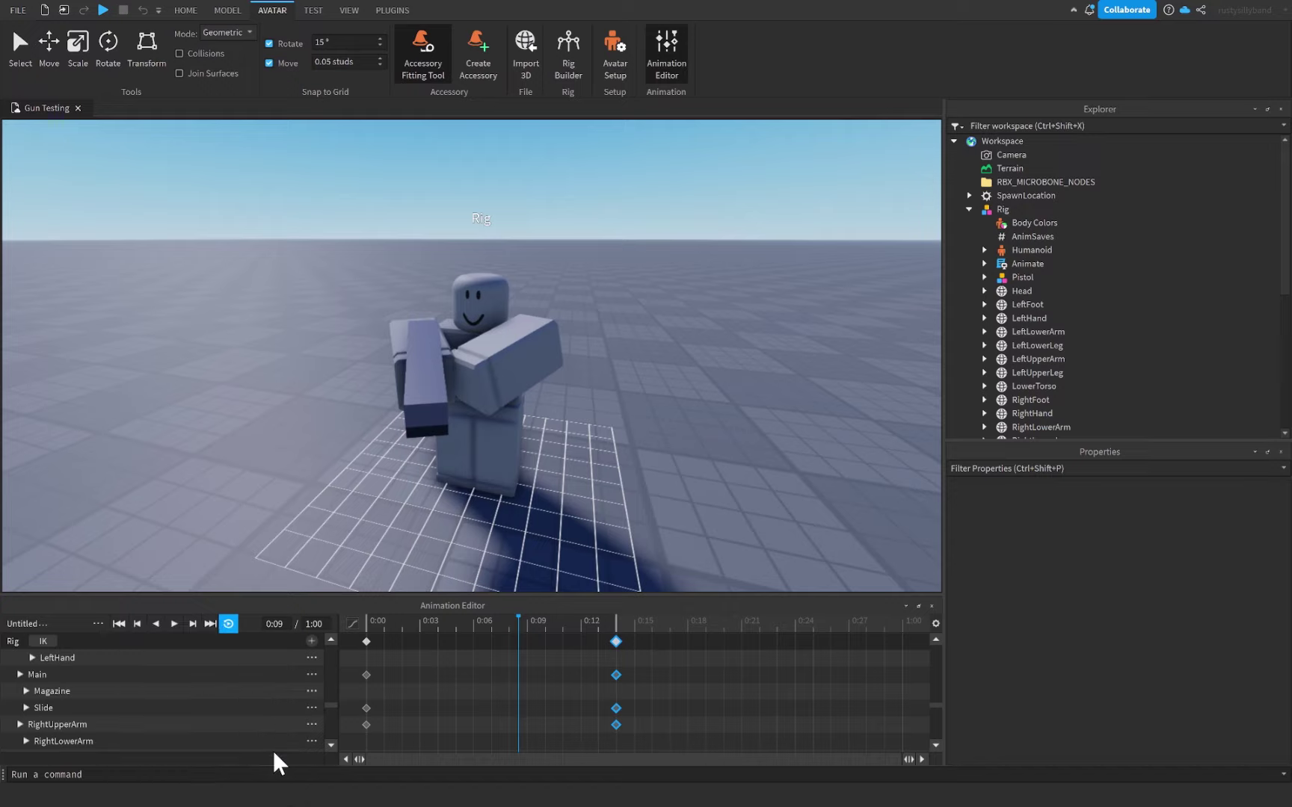
pyautogui.click(98, 625)
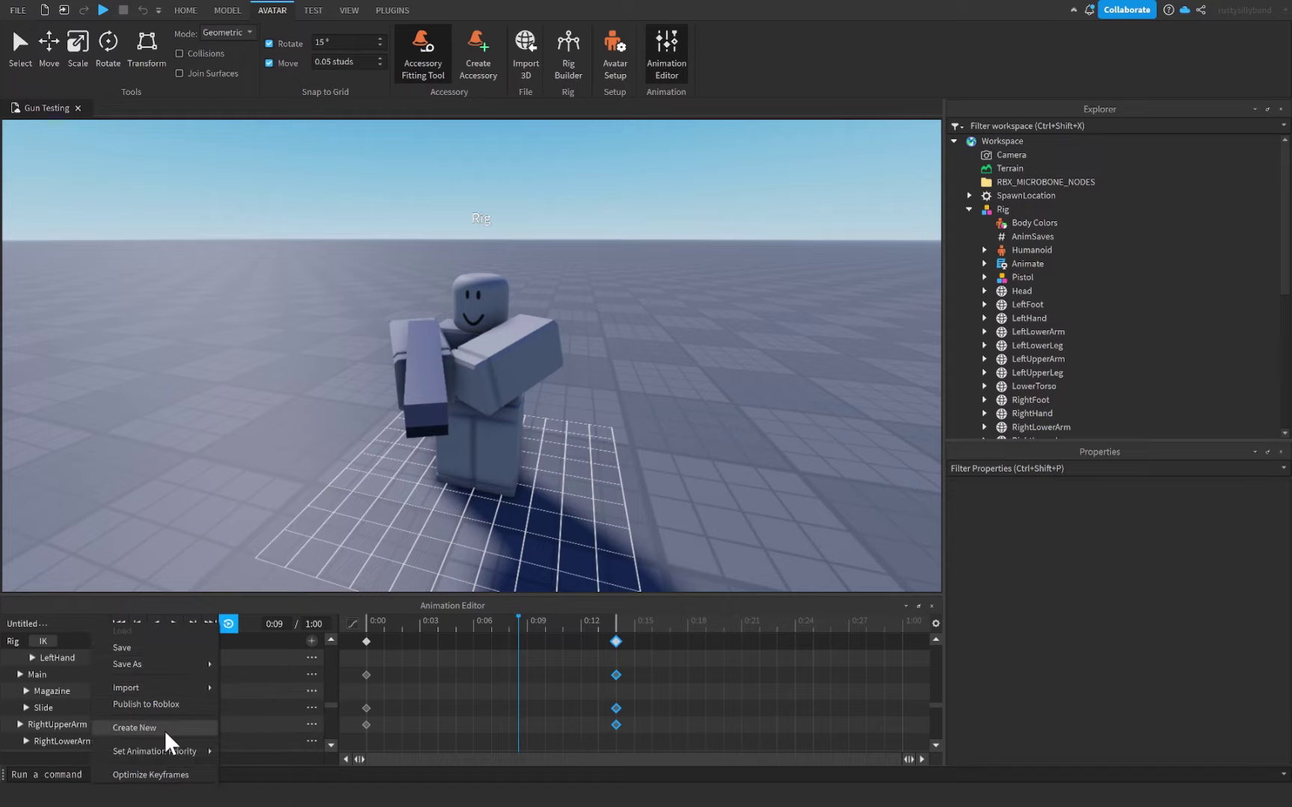
pyautogui.moveTo(187, 756)
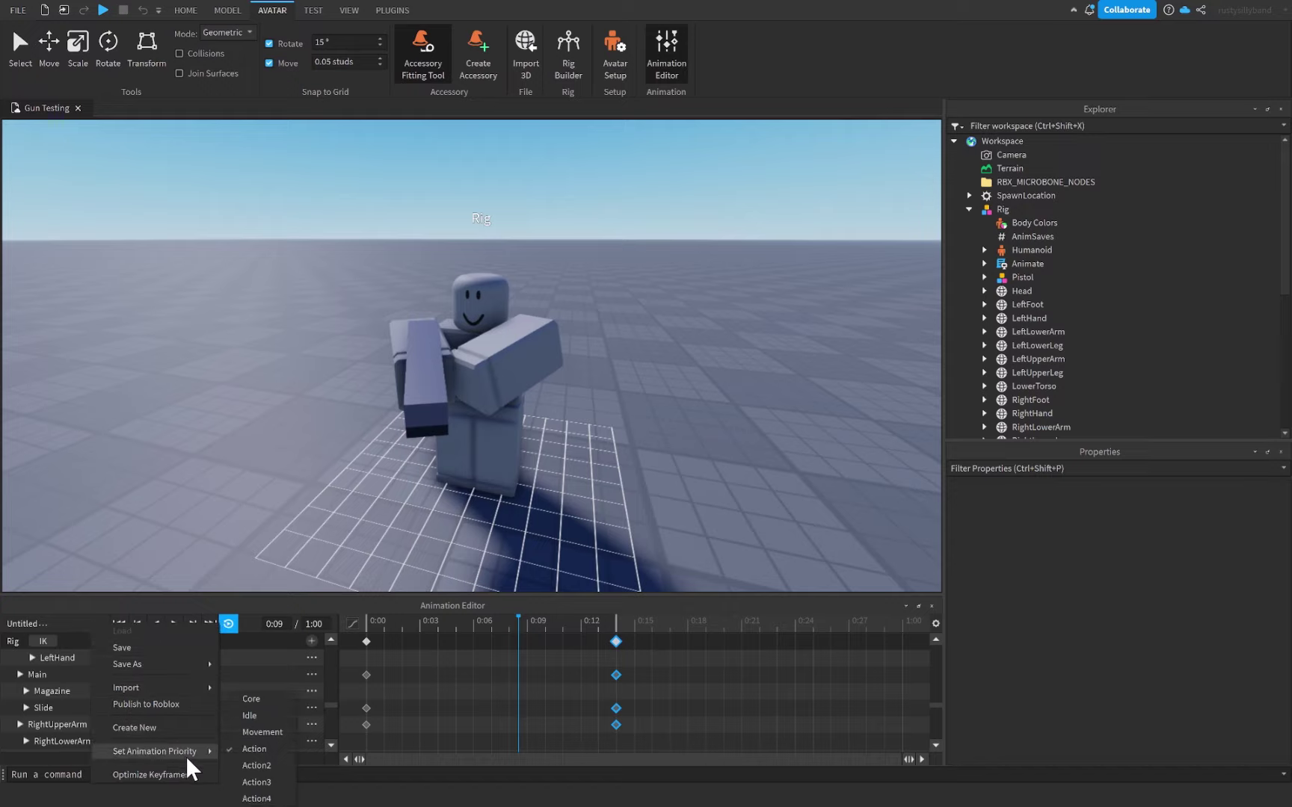
pyautogui.click(265, 749)
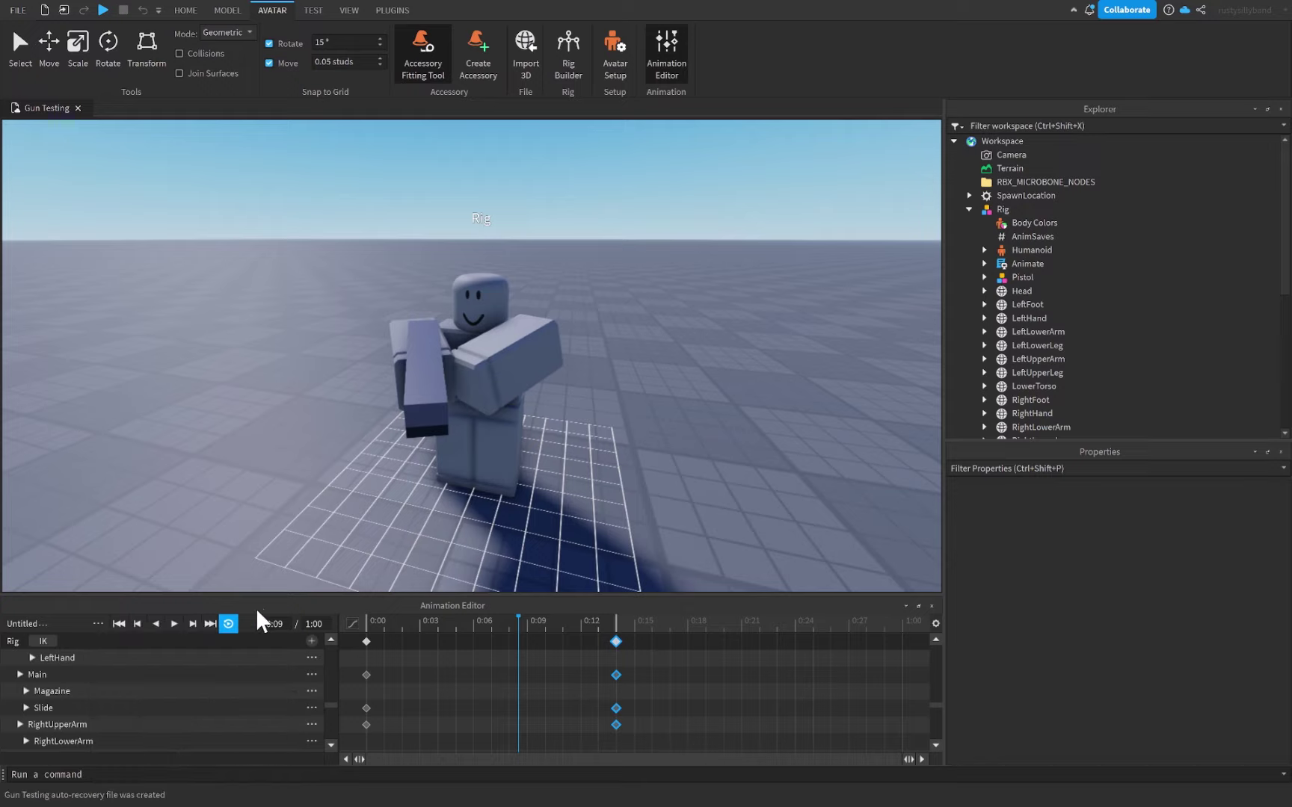
pyautogui.click(99, 626)
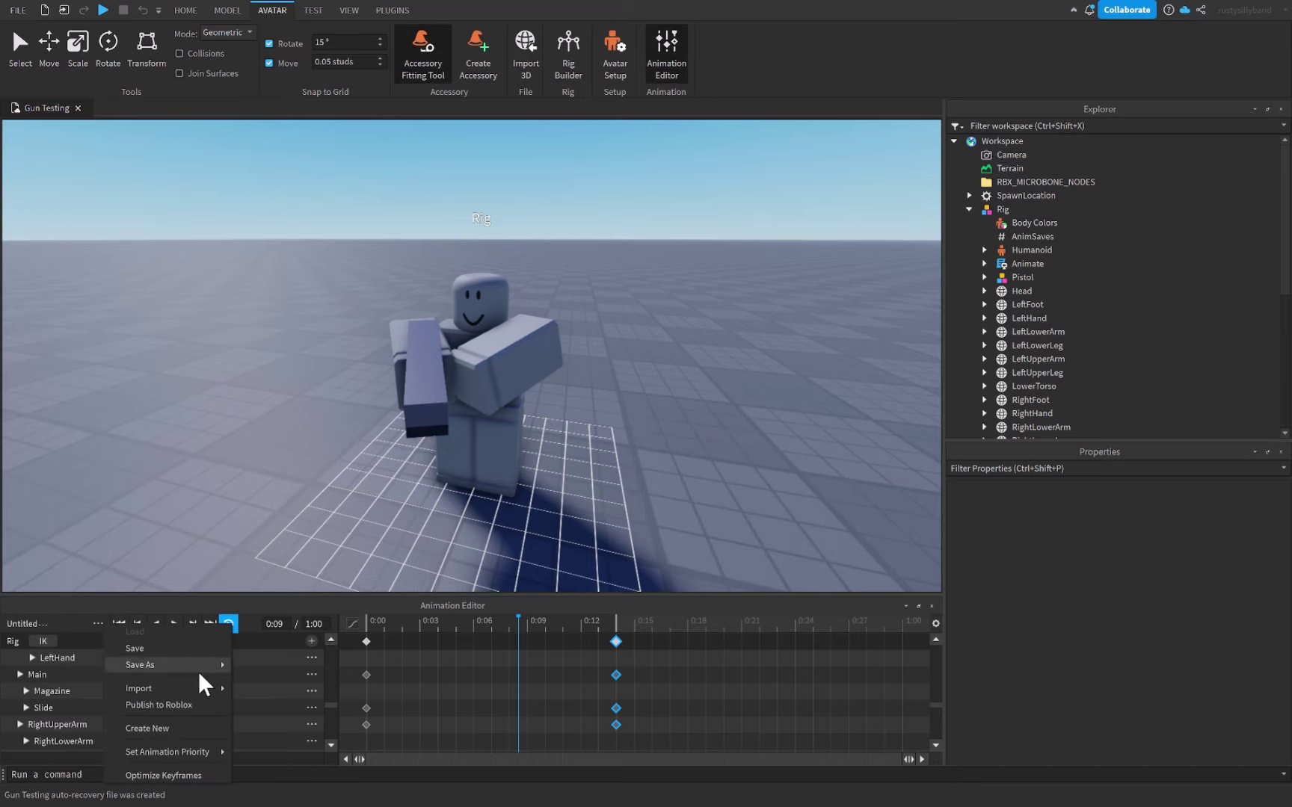
# - Publish the animation as IdleGunAnimation with yourself as creator and copy its asset ID
pyautogui.click(173, 705)
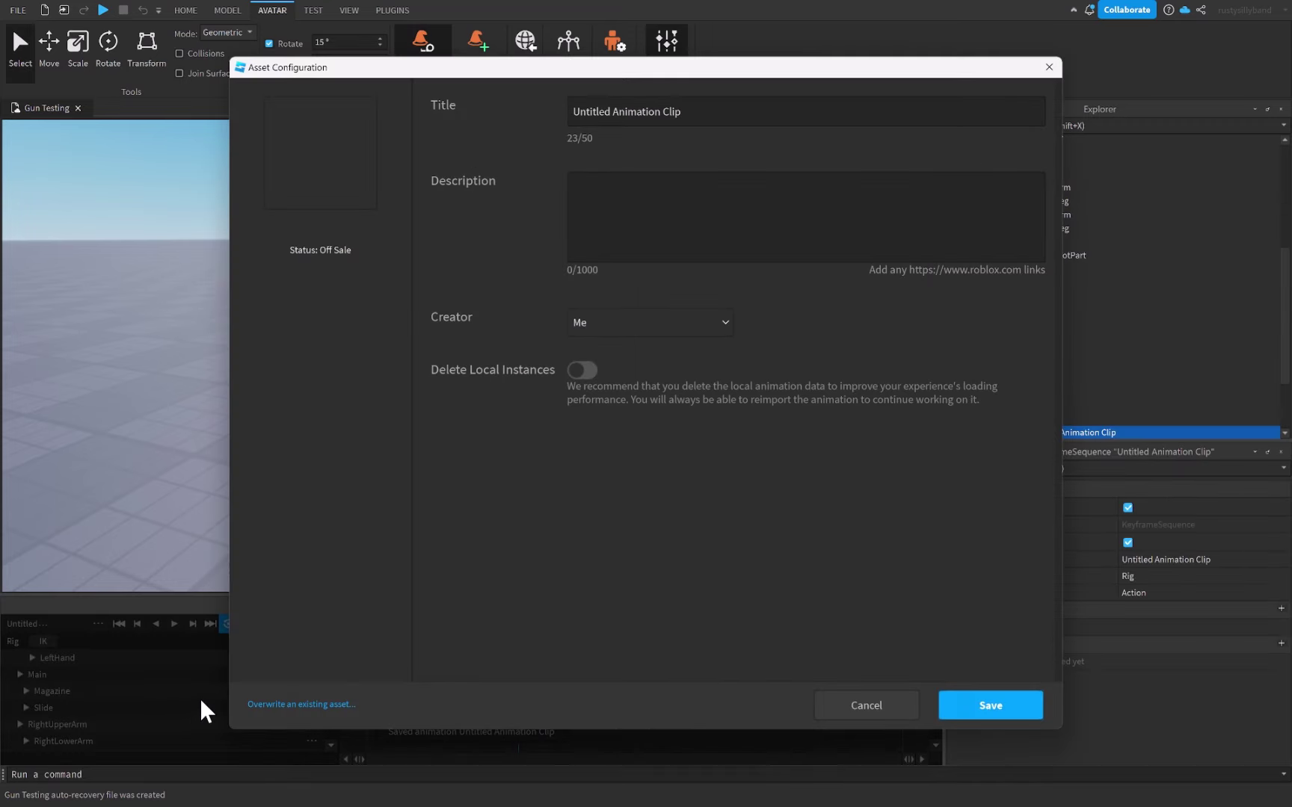
pyautogui.click(684, 107)
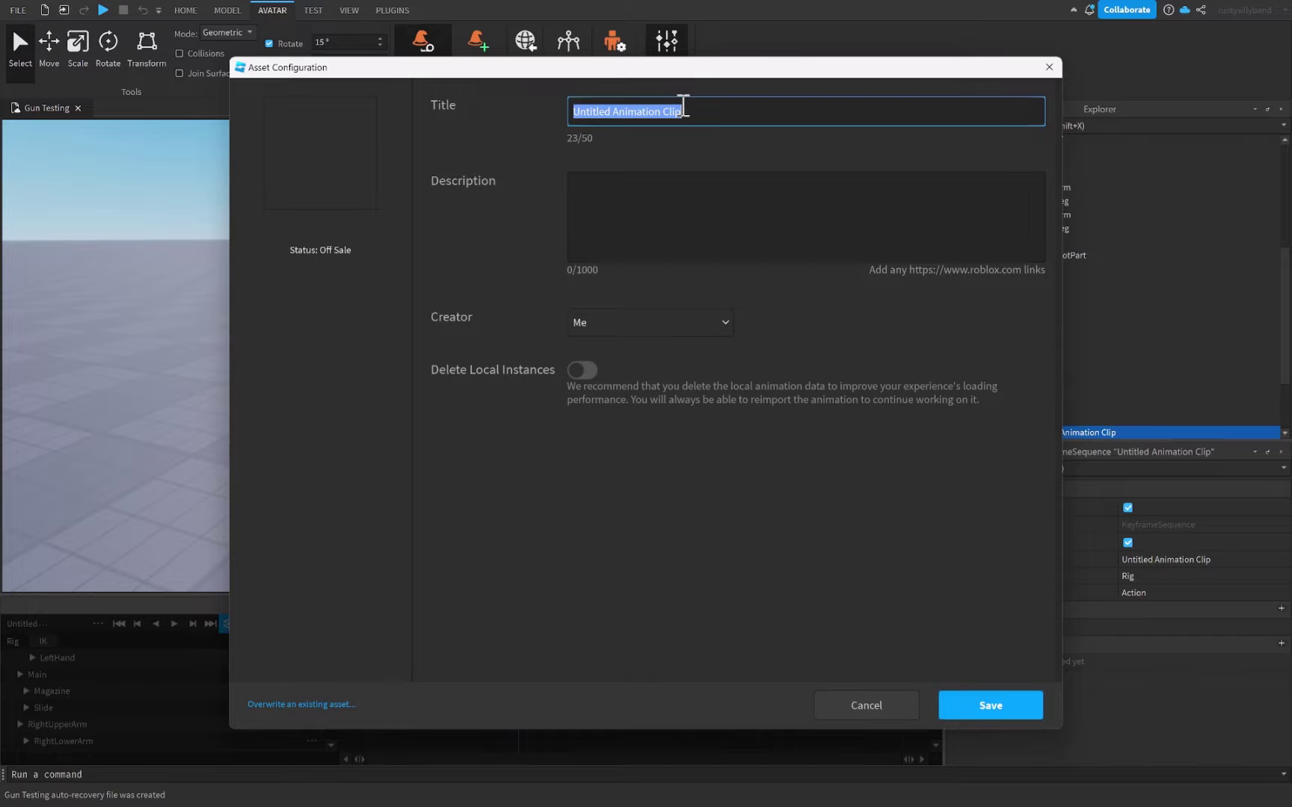
pyautogui.write('IdleGunAnimation')
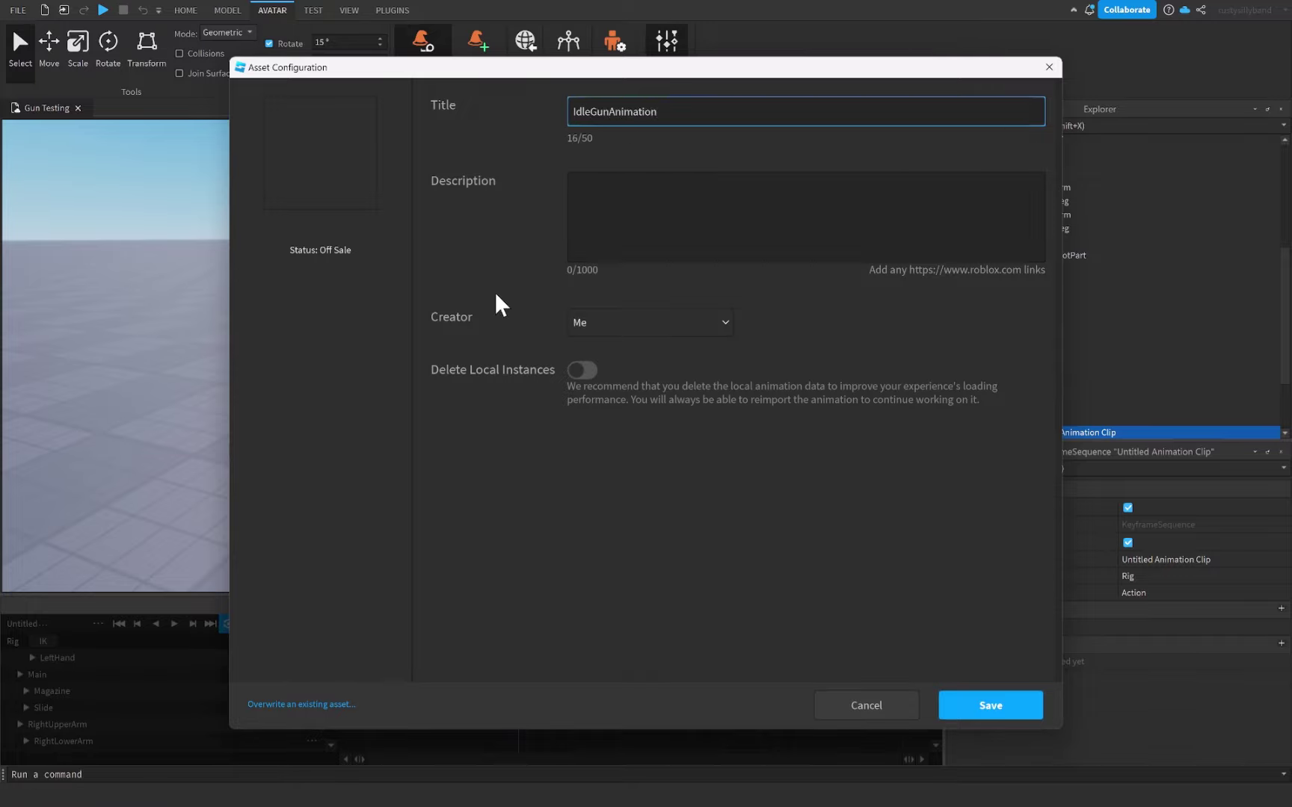
pyautogui.click(539, 314)
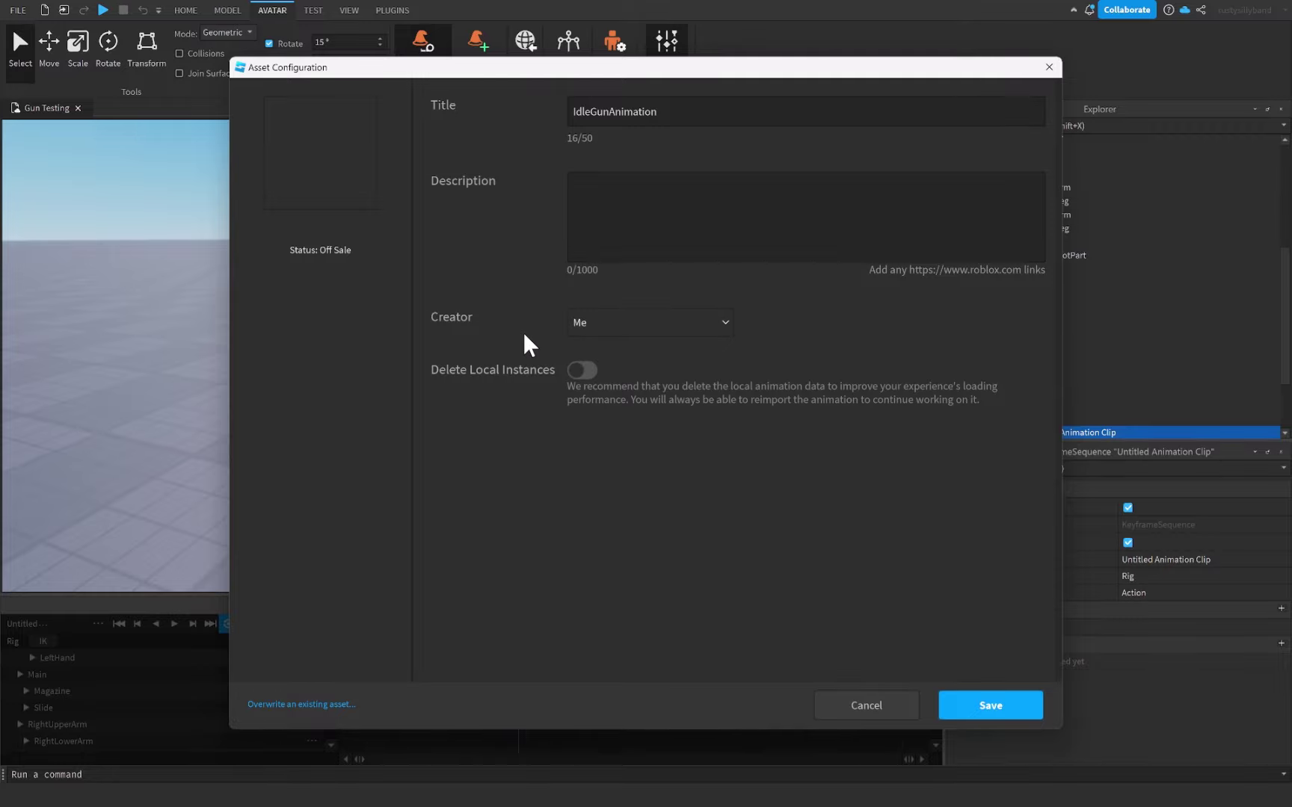
pyautogui.click(583, 323)
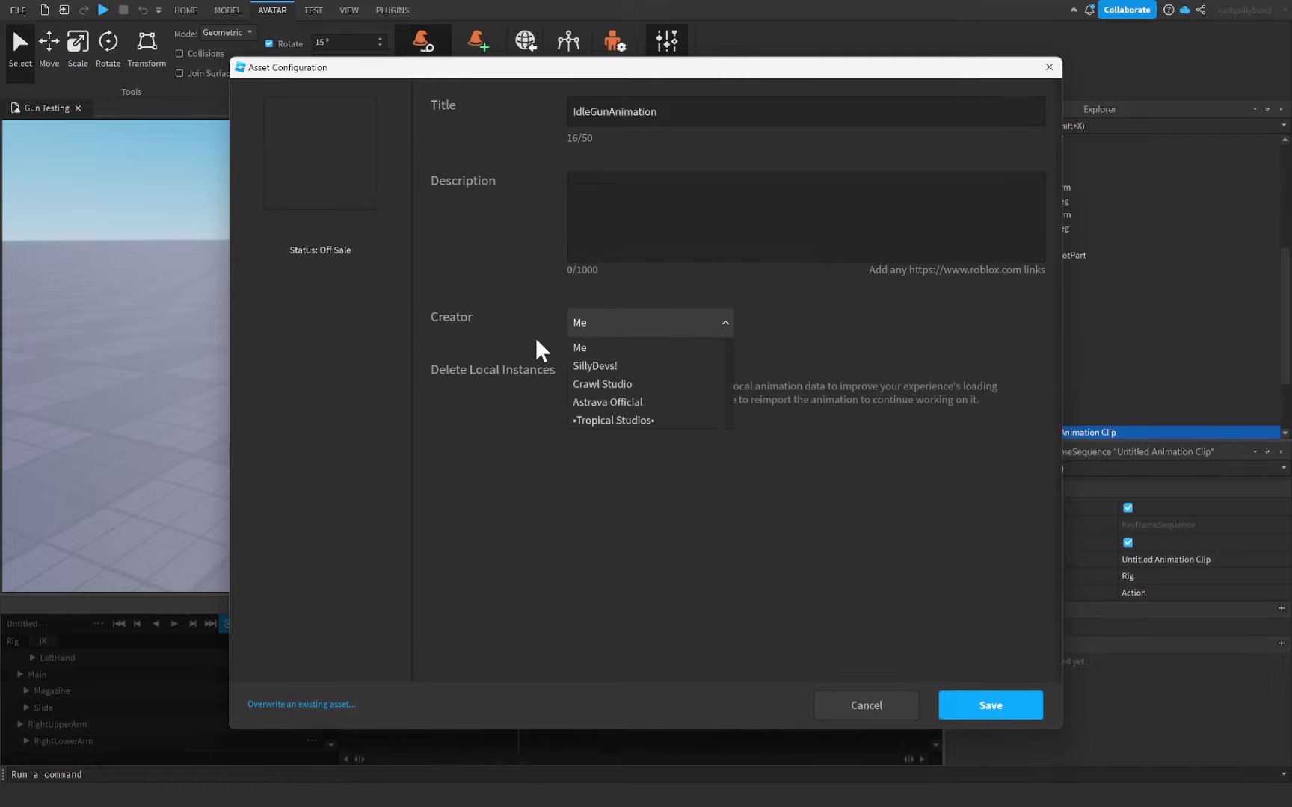
pyautogui.click(608, 334)
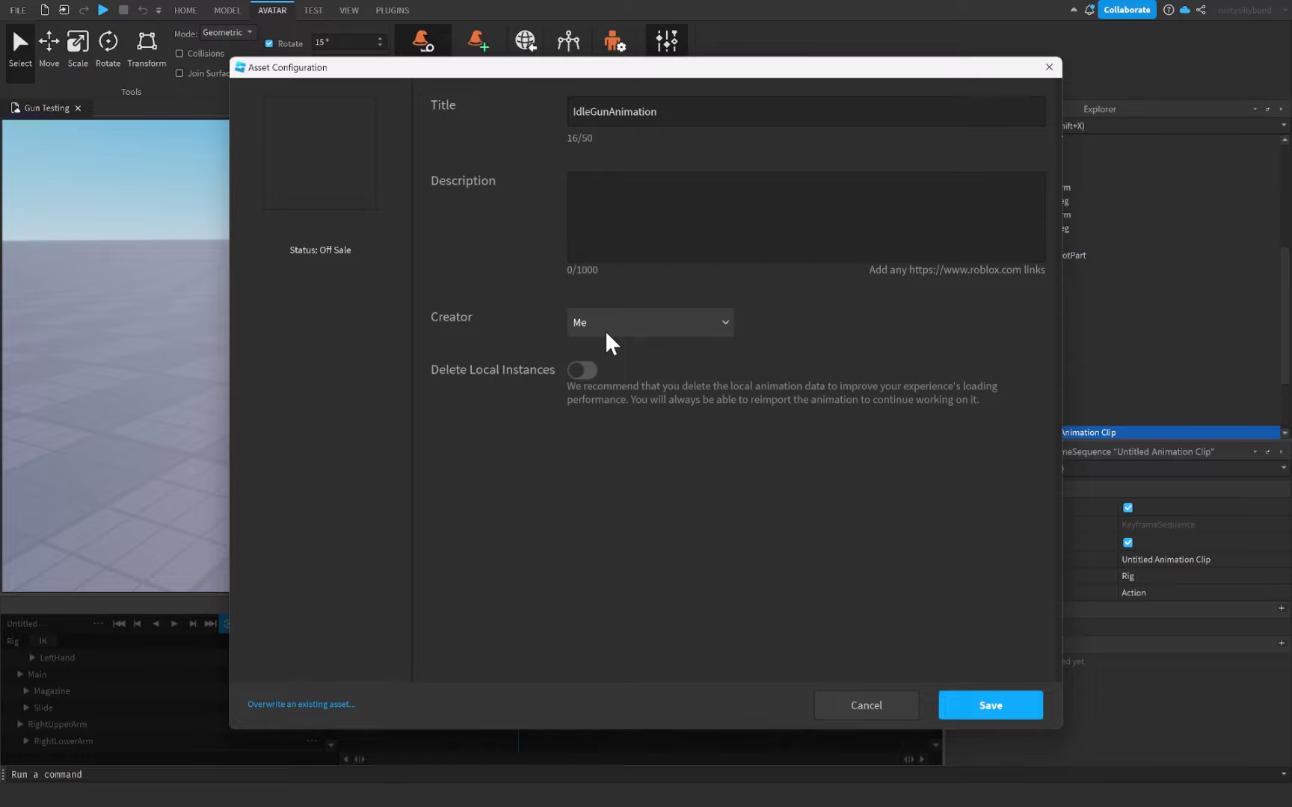
pyautogui.click(959, 706)
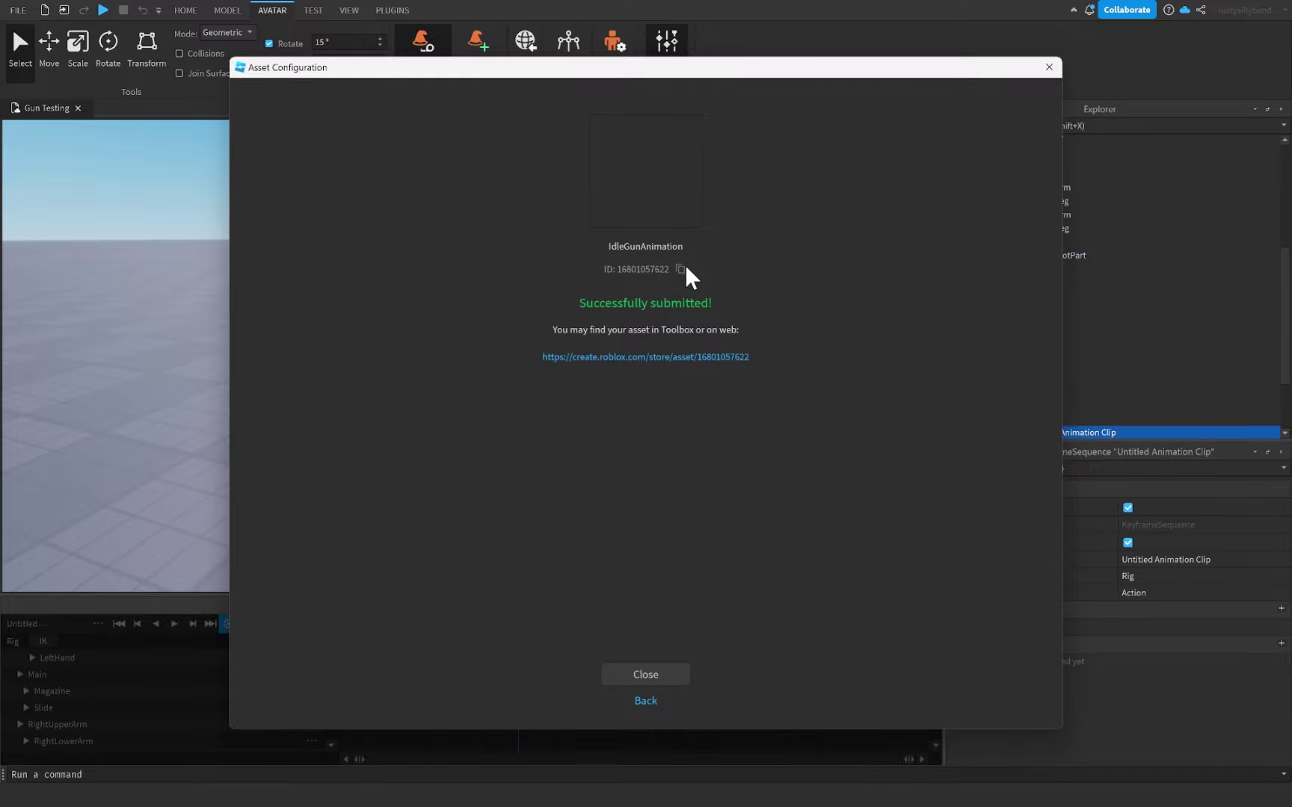
pyautogui.click(682, 270)
# - Create a folder named Animations in Workspace
pyautogui.click(629, 671)
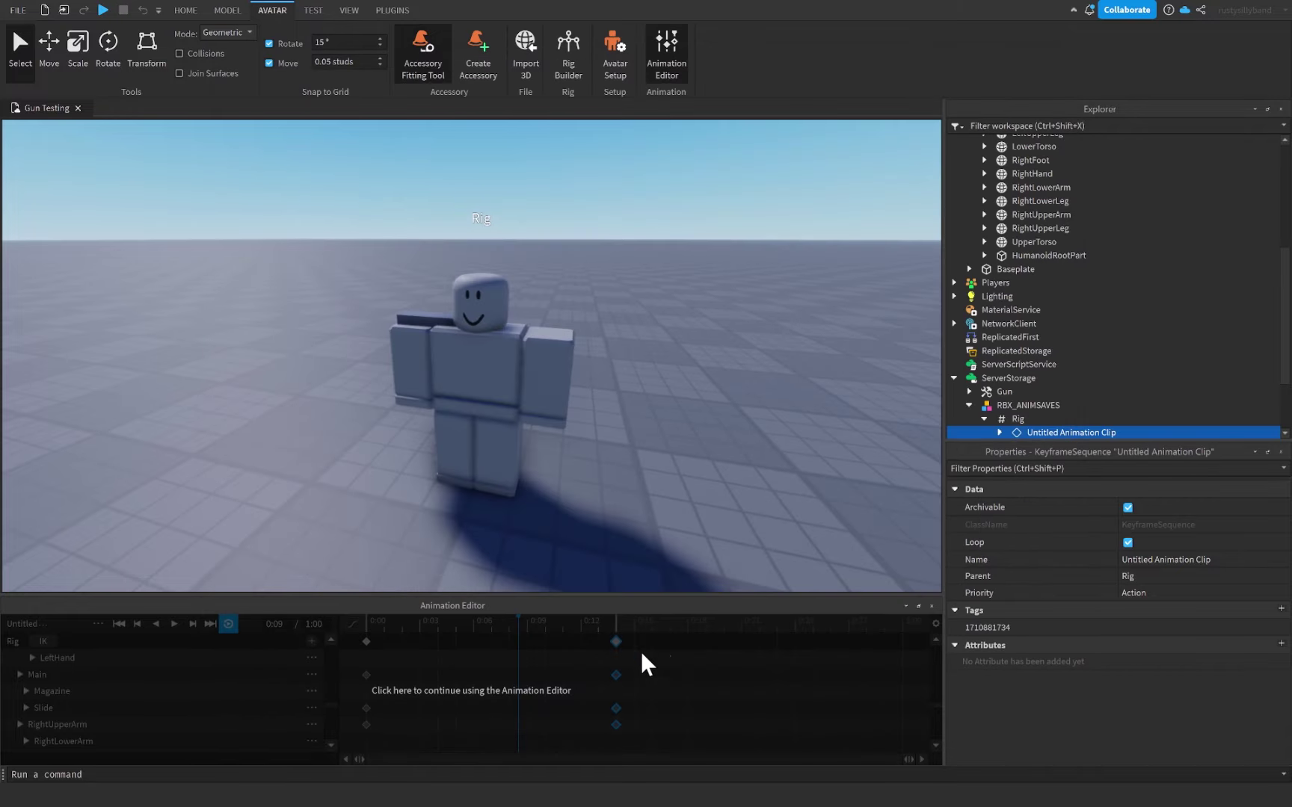
pyautogui.scroll(2, 1016, 359)
pyautogui.scroll(3, 1013, 303)
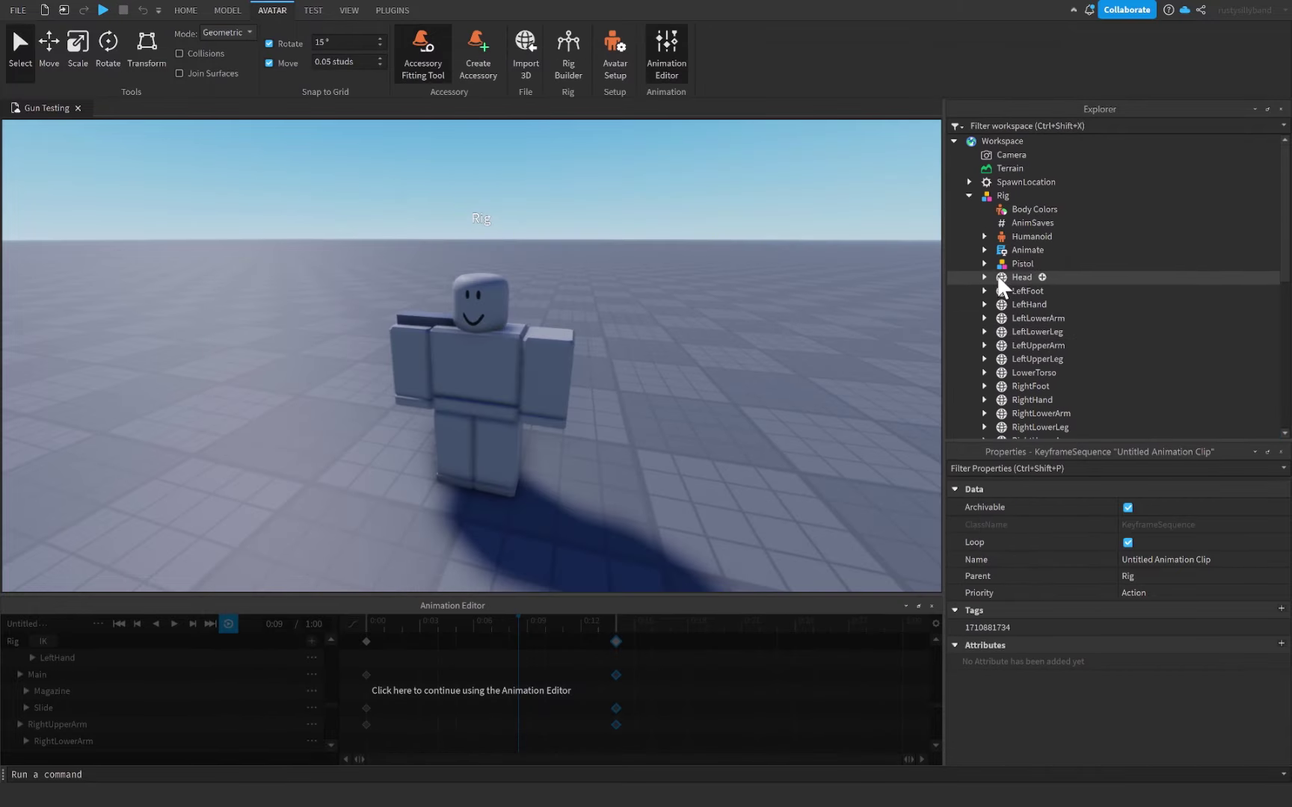
pyautogui.click(970, 196)
pyautogui.click(1001, 141)
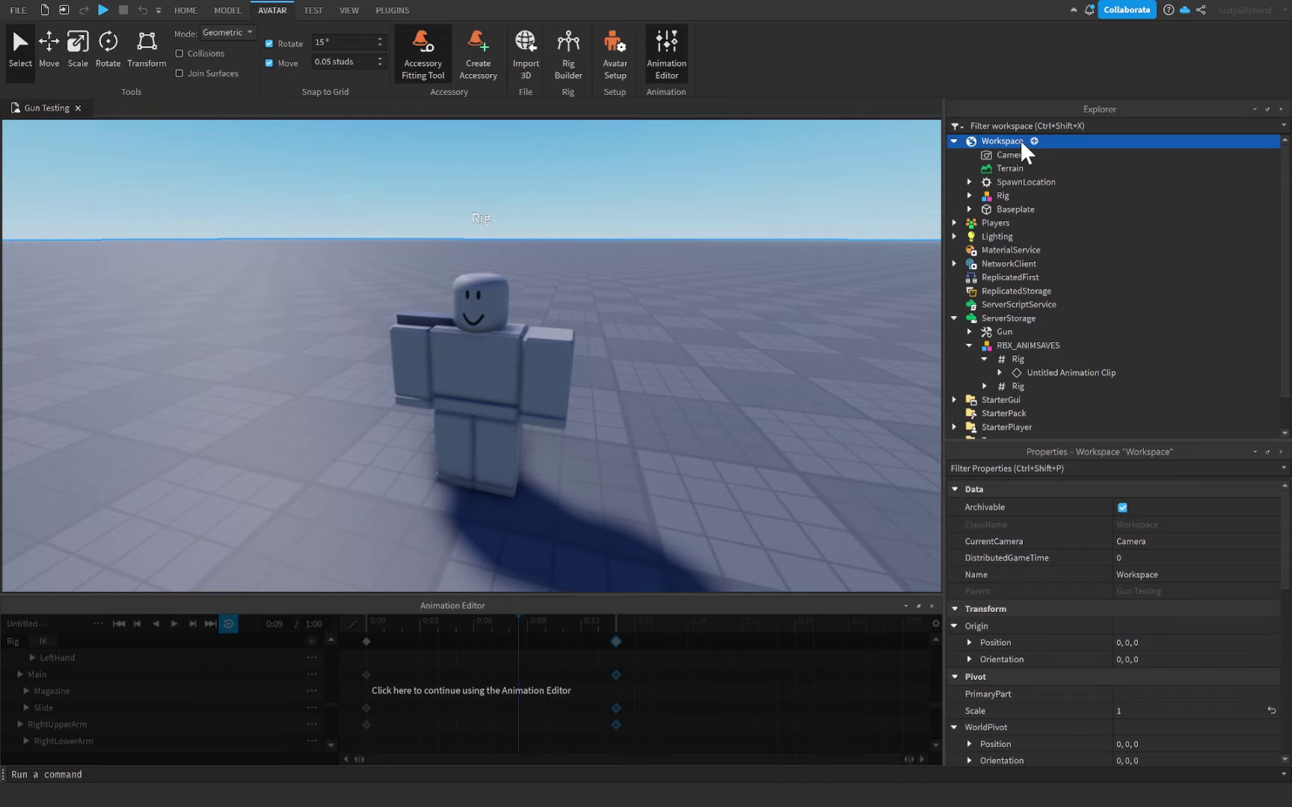
pyautogui.click(1034, 140)
pyautogui.click(974, 232)
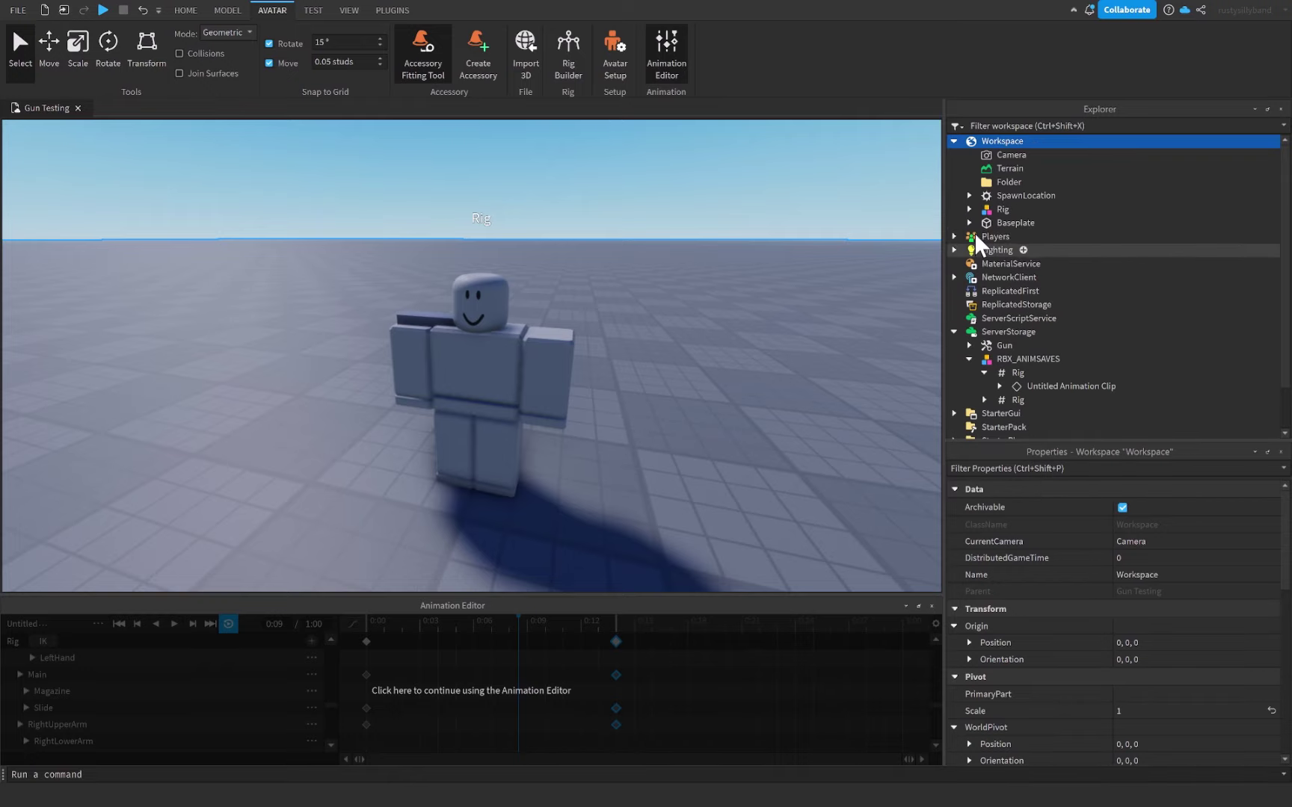
pyautogui.click(1003, 183)
pyautogui.write('An')
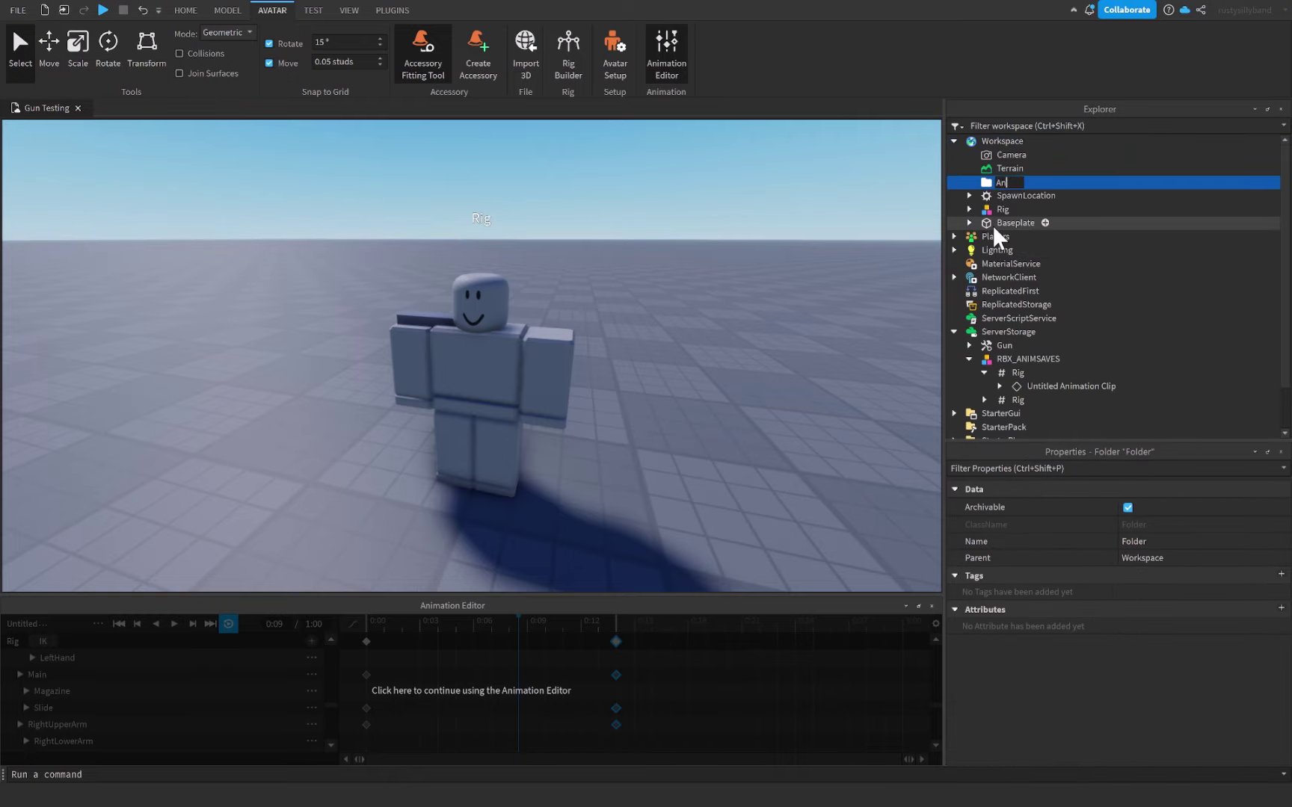
pyautogui.write('imations')
pyautogui.press('Return')
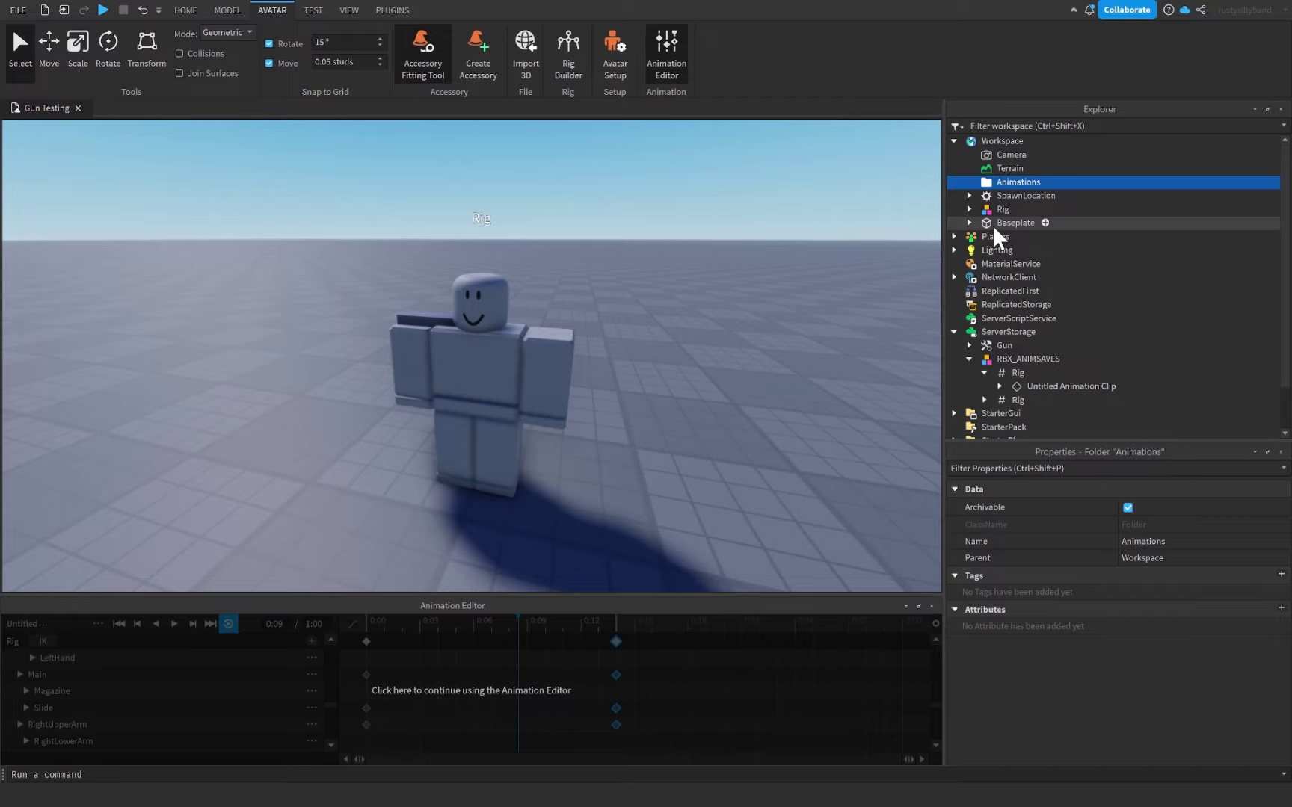
# - Add an Animation named Idle inside Animations with the copied asset ID as AnimationId
pyautogui.click(1051, 182)
pyautogui.write('animation')
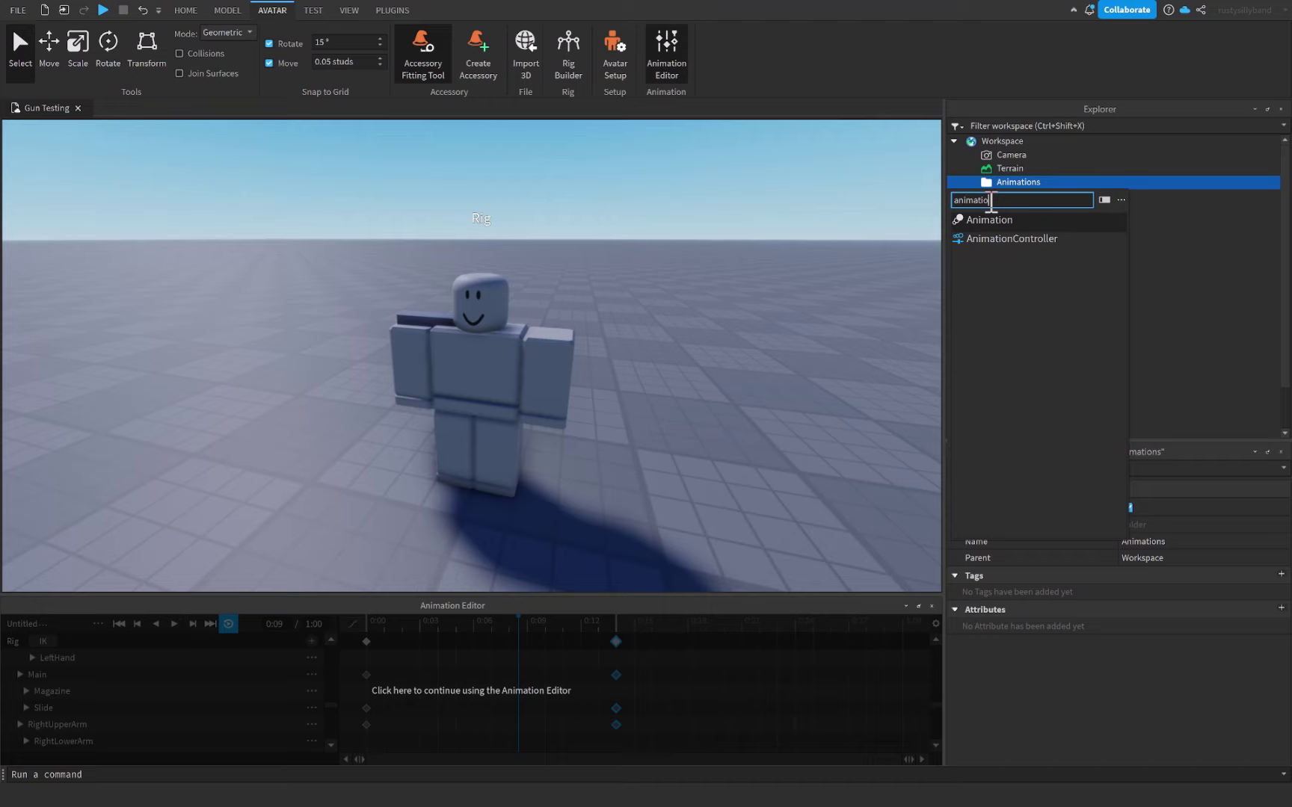
pyautogui.click(989, 219)
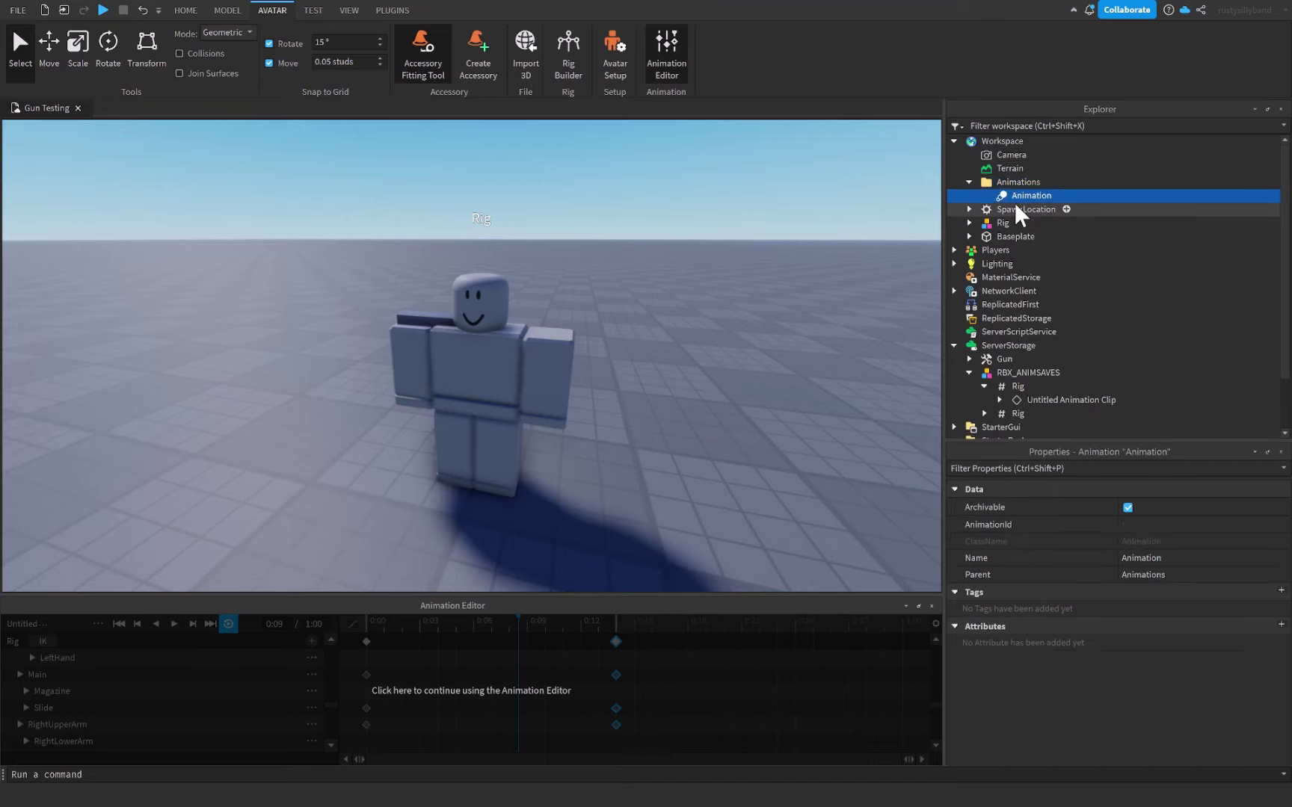
pyautogui.write('Idle')
pyautogui.press('Return')
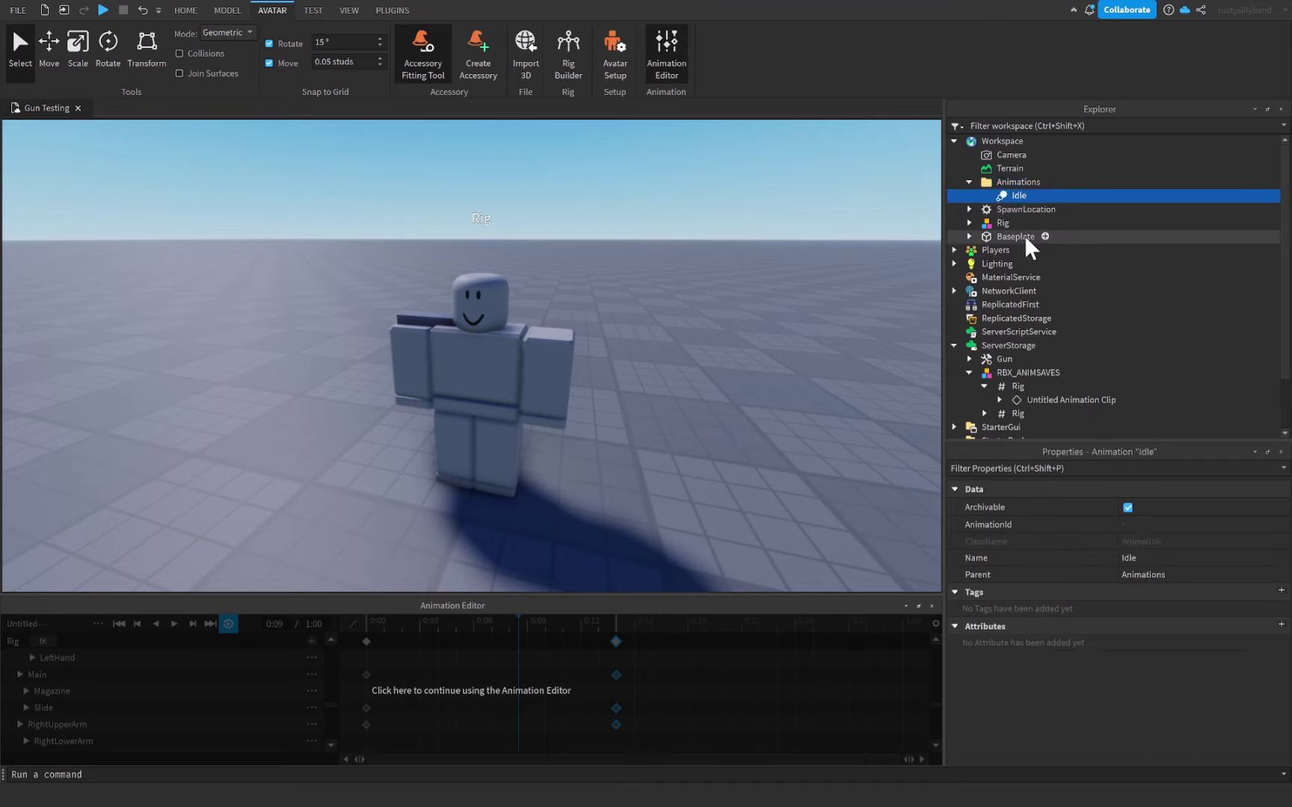
pyautogui.click(1125, 526)
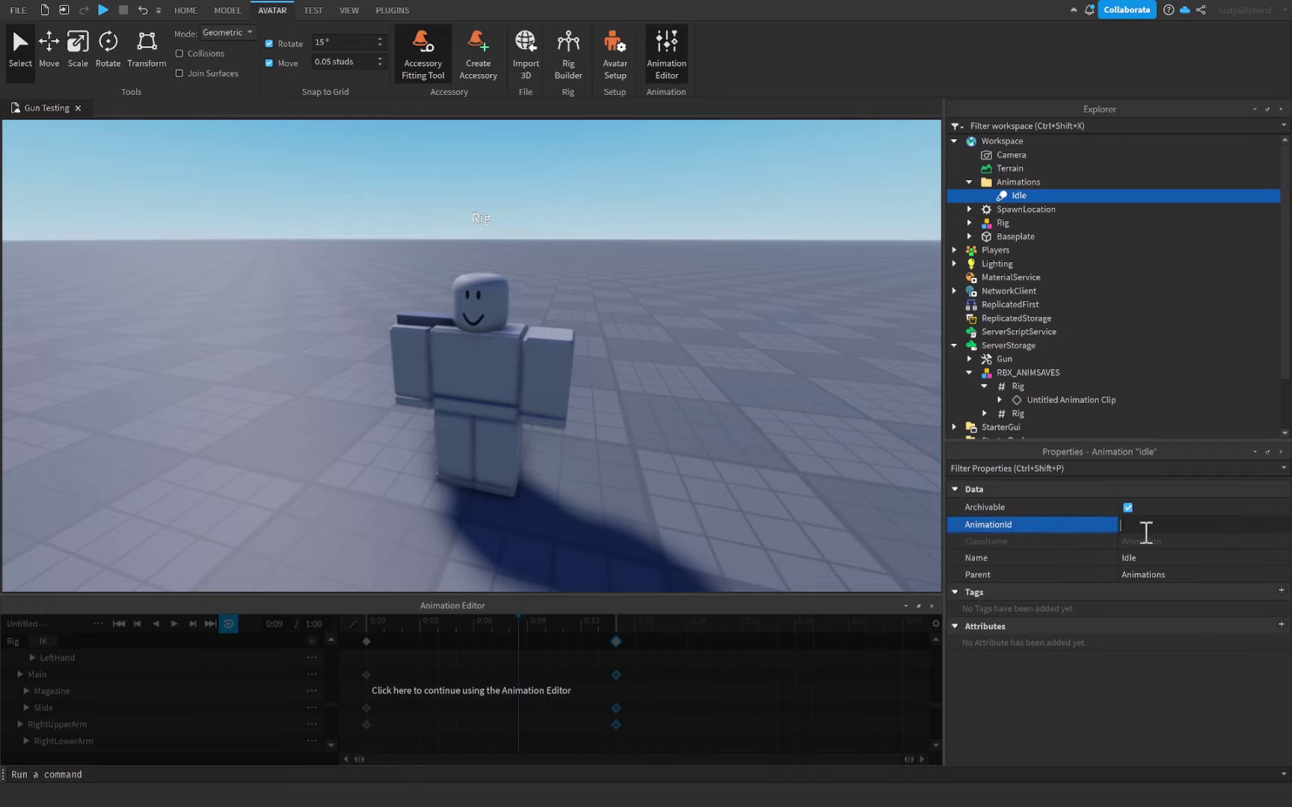
pyautogui.hotkey('ctrl', 'v')
pyautogui.press('Return')
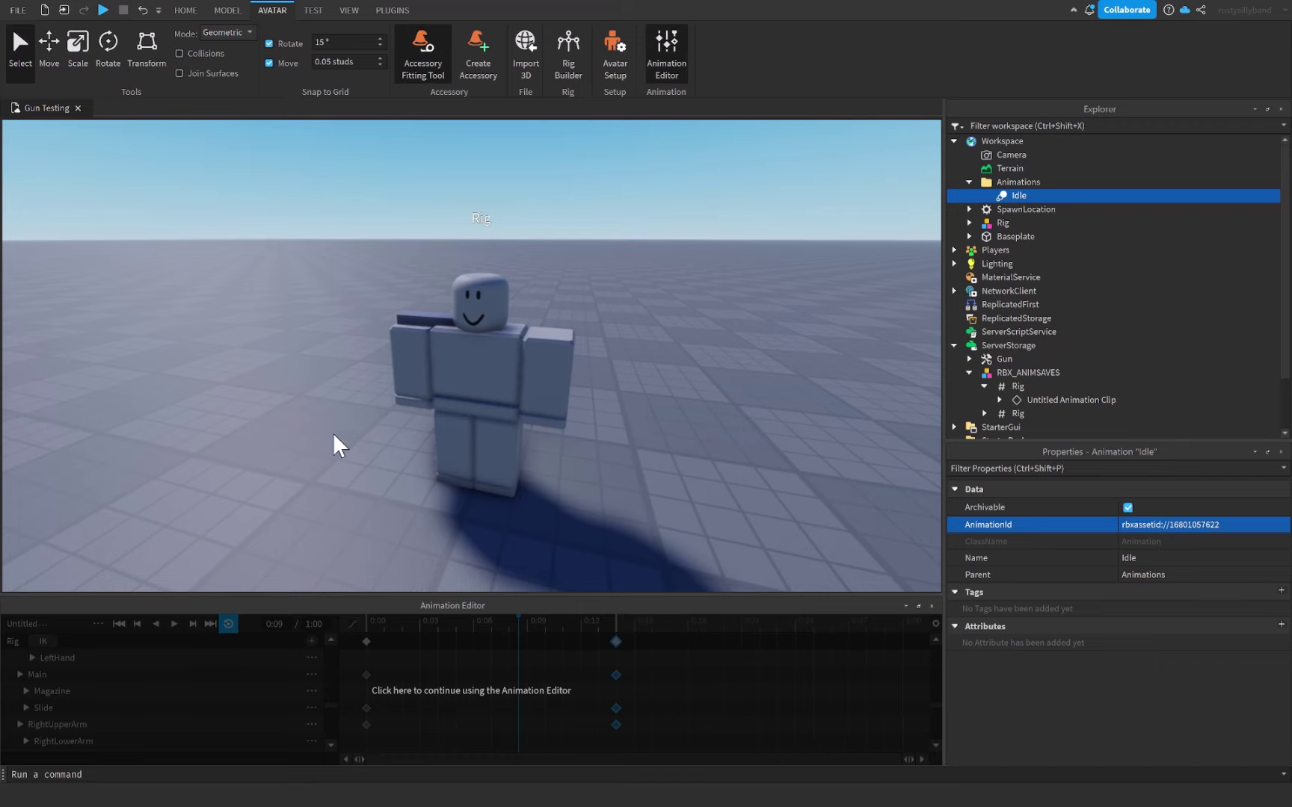
# - Play back the 0:00 to 1:00 gun animation on the rig several times
pyautogui.click(558, 724)
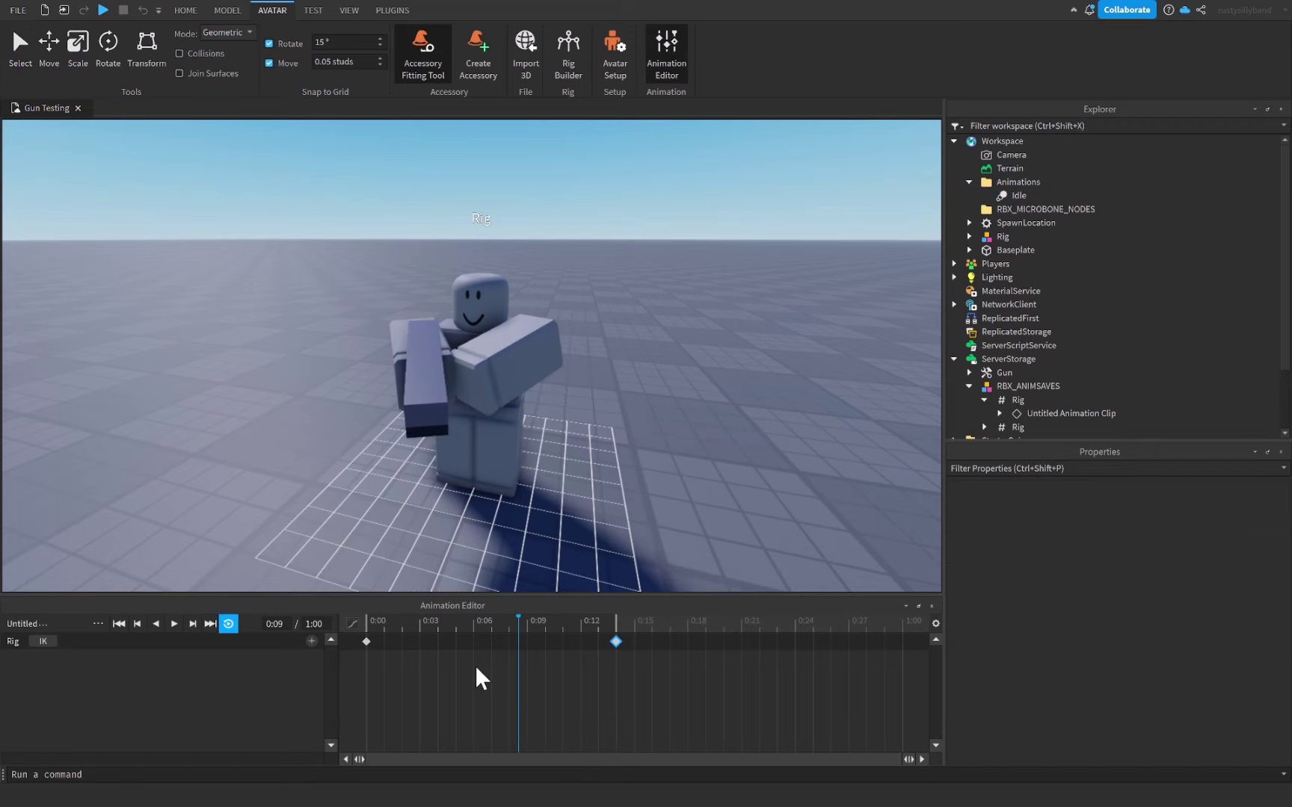
pyautogui.moveTo(542, 488); pyautogui.dragTo(542, 488, button='right')
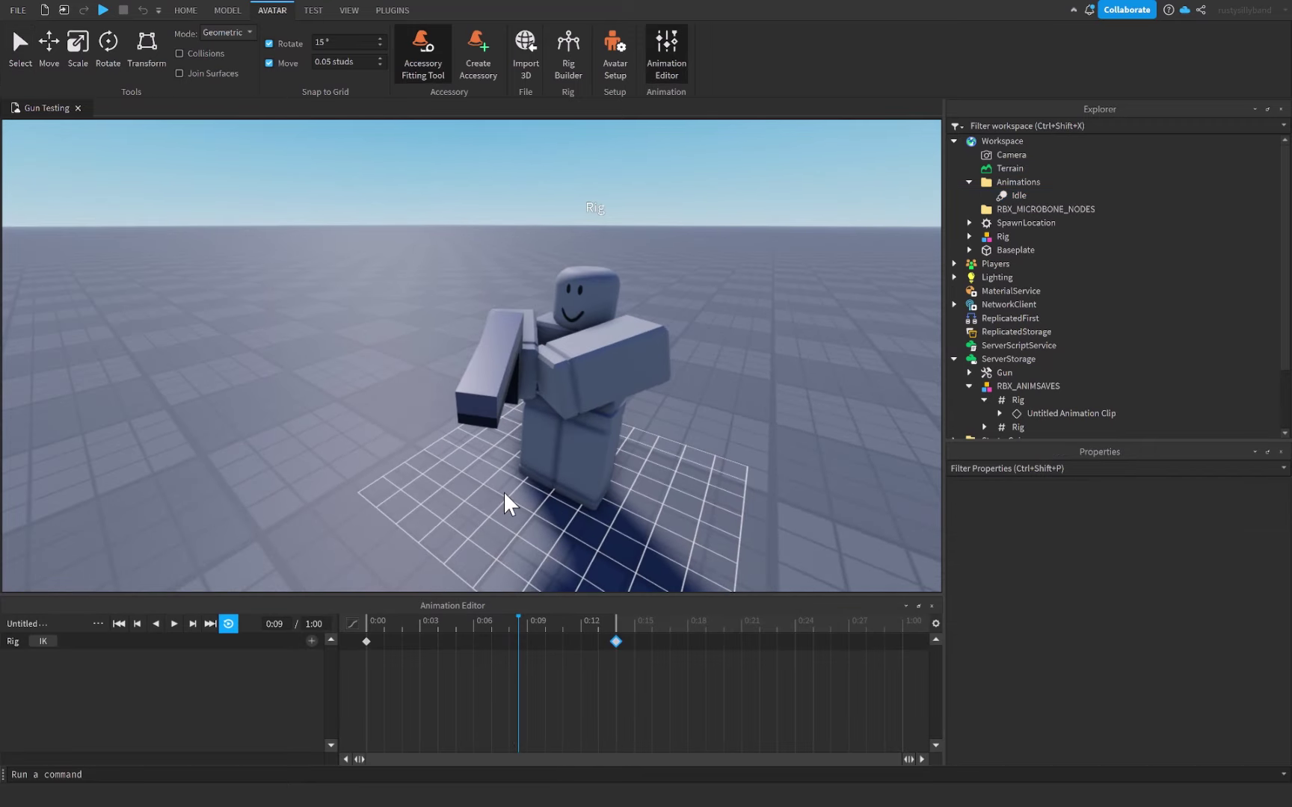
pyautogui.moveTo(500, 539); pyautogui.dragTo(685, 449, button='right')
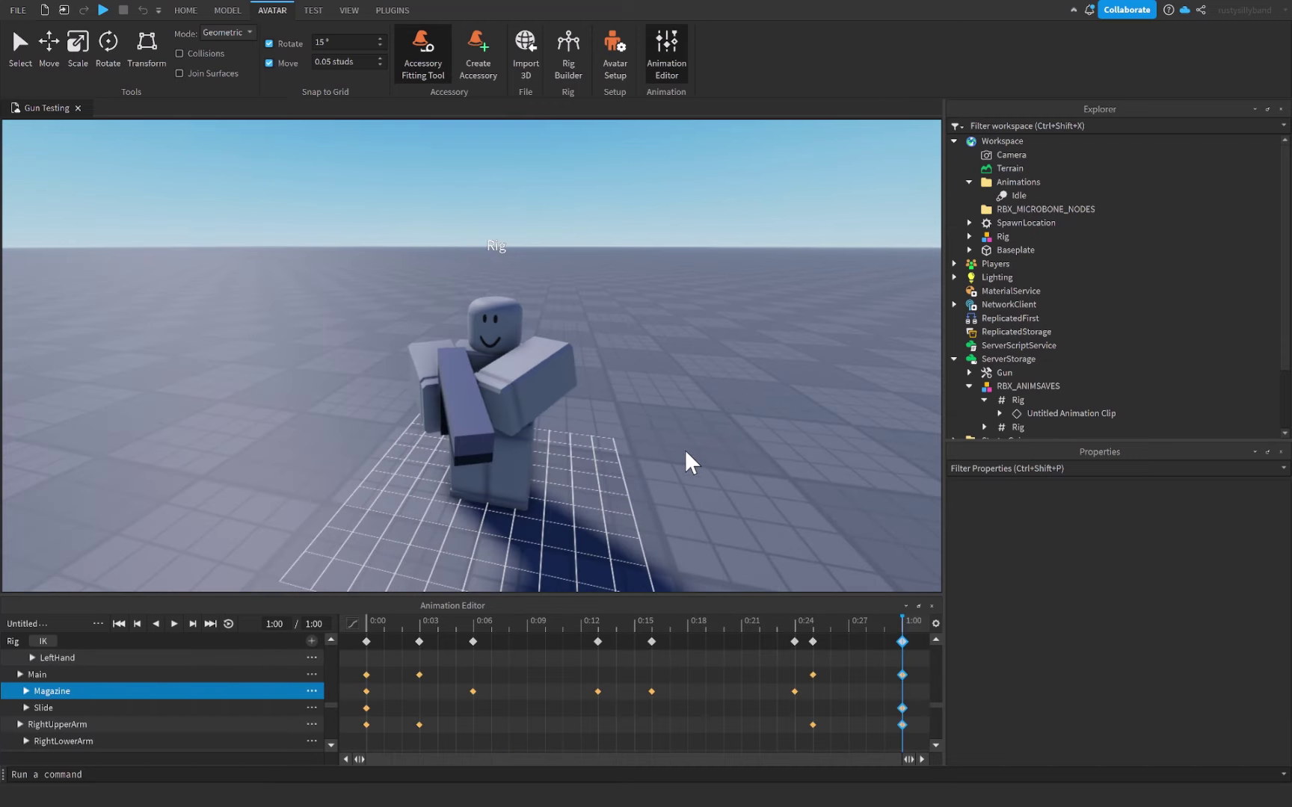
pyautogui.press('space')
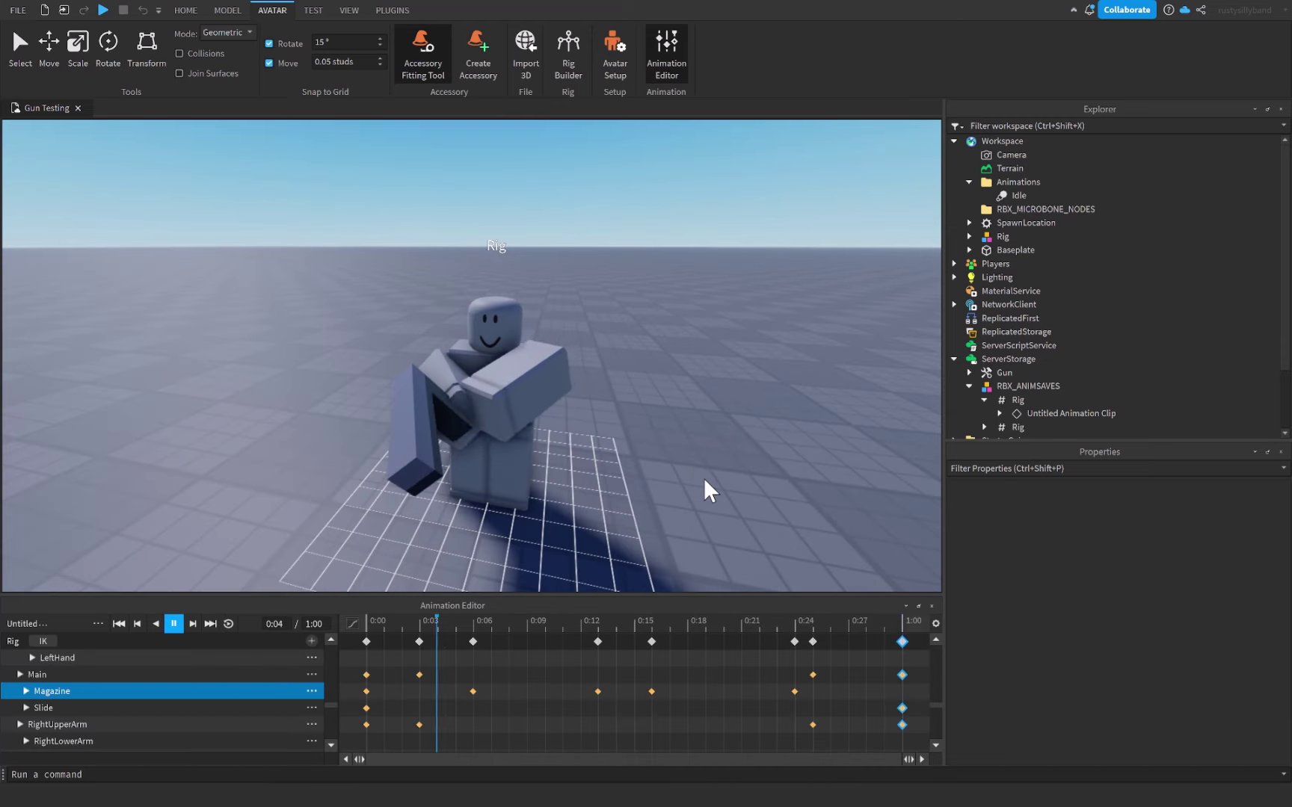
pyautogui.press('space')
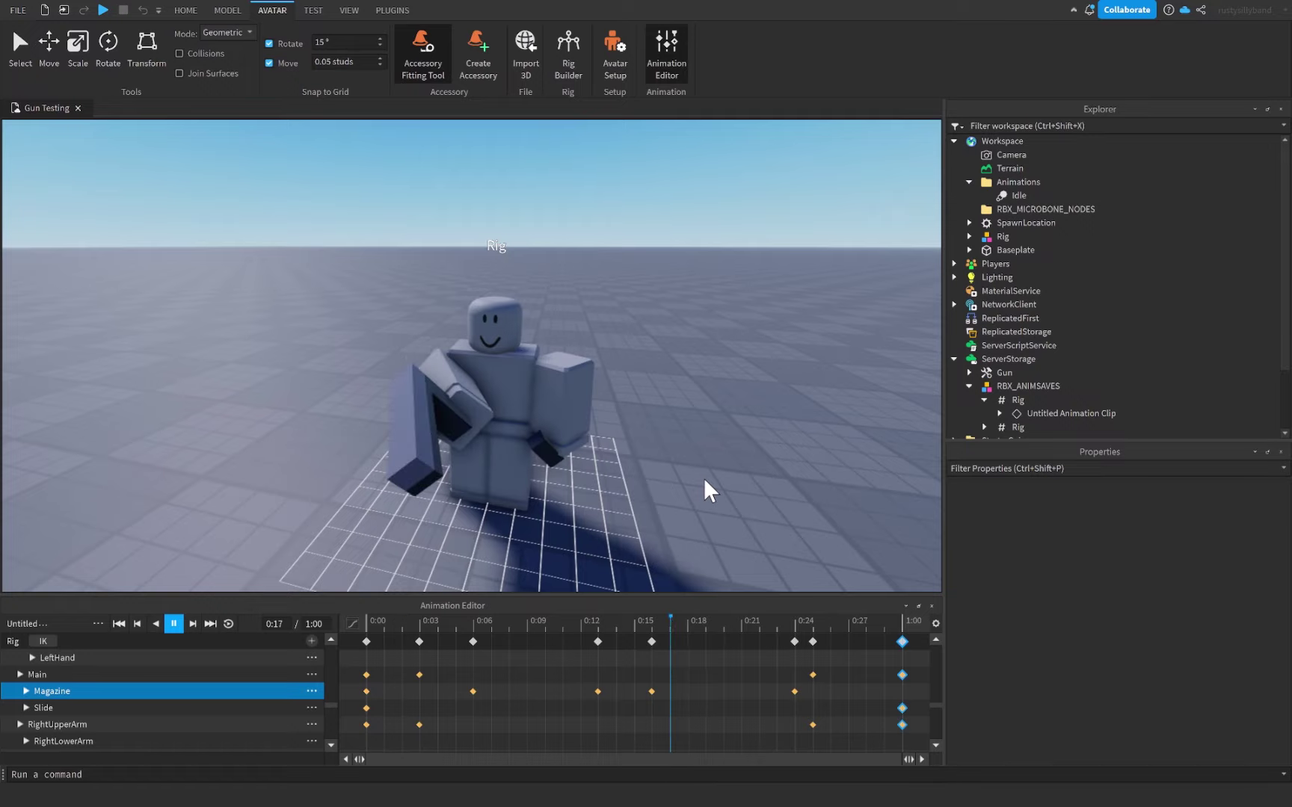
pyautogui.press('space')
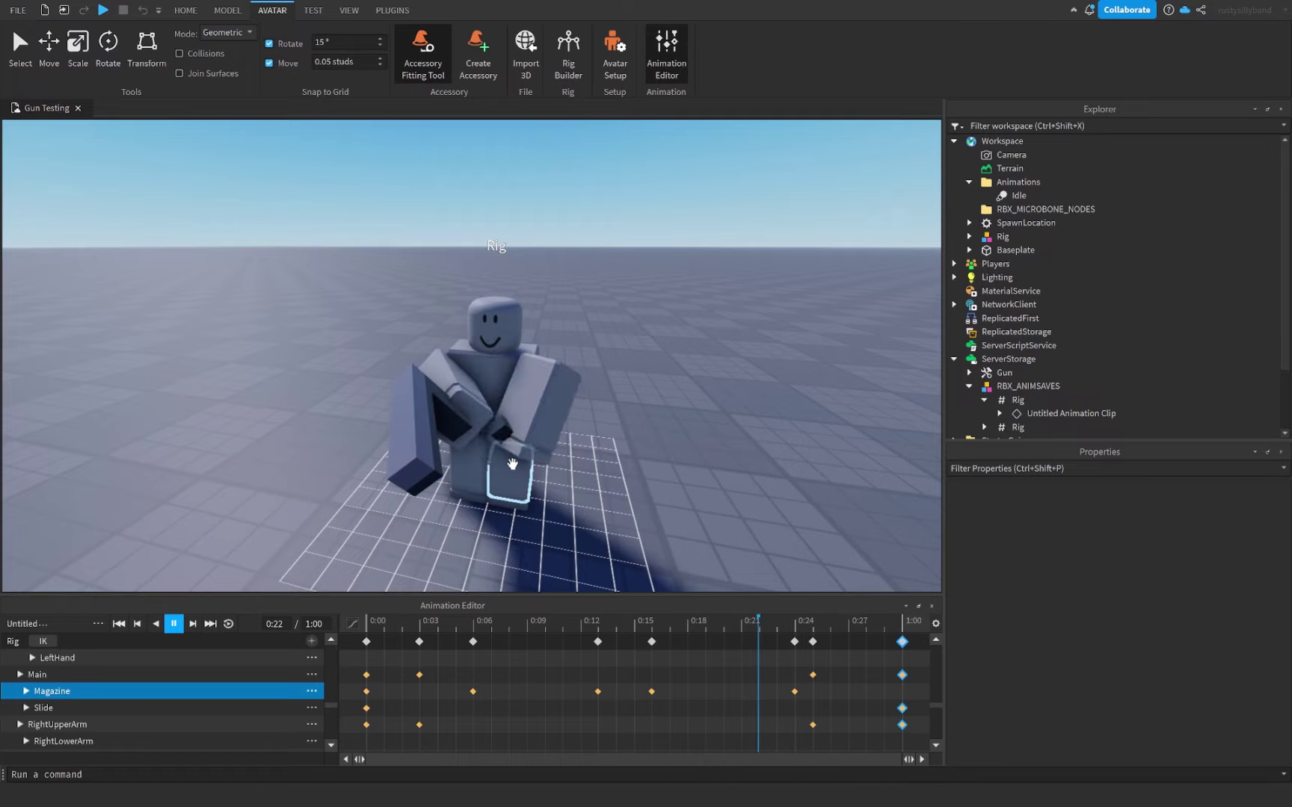
pyautogui.press('space')
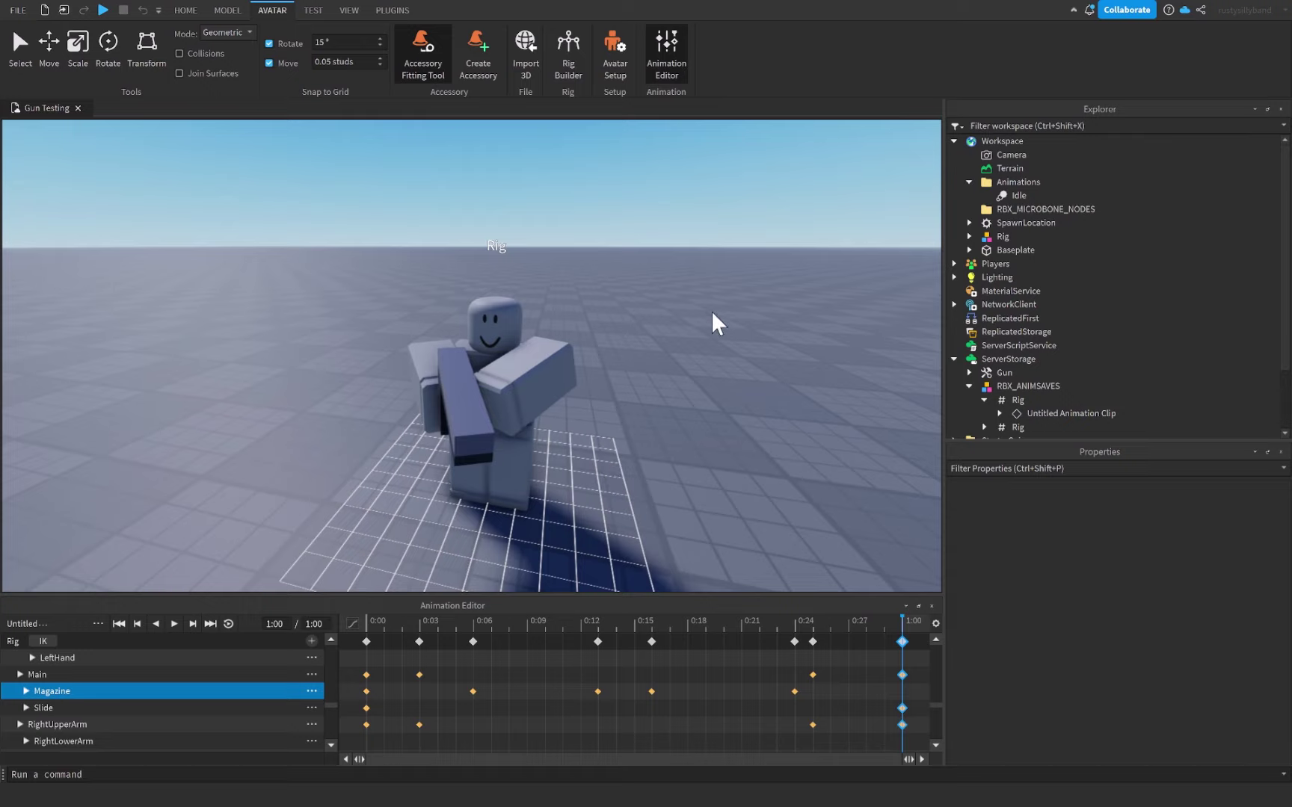
pyautogui.press('space')
# - Publish the animation titled ReloadGunAnimation and copy its new asset ID
pyautogui.click(97, 624)
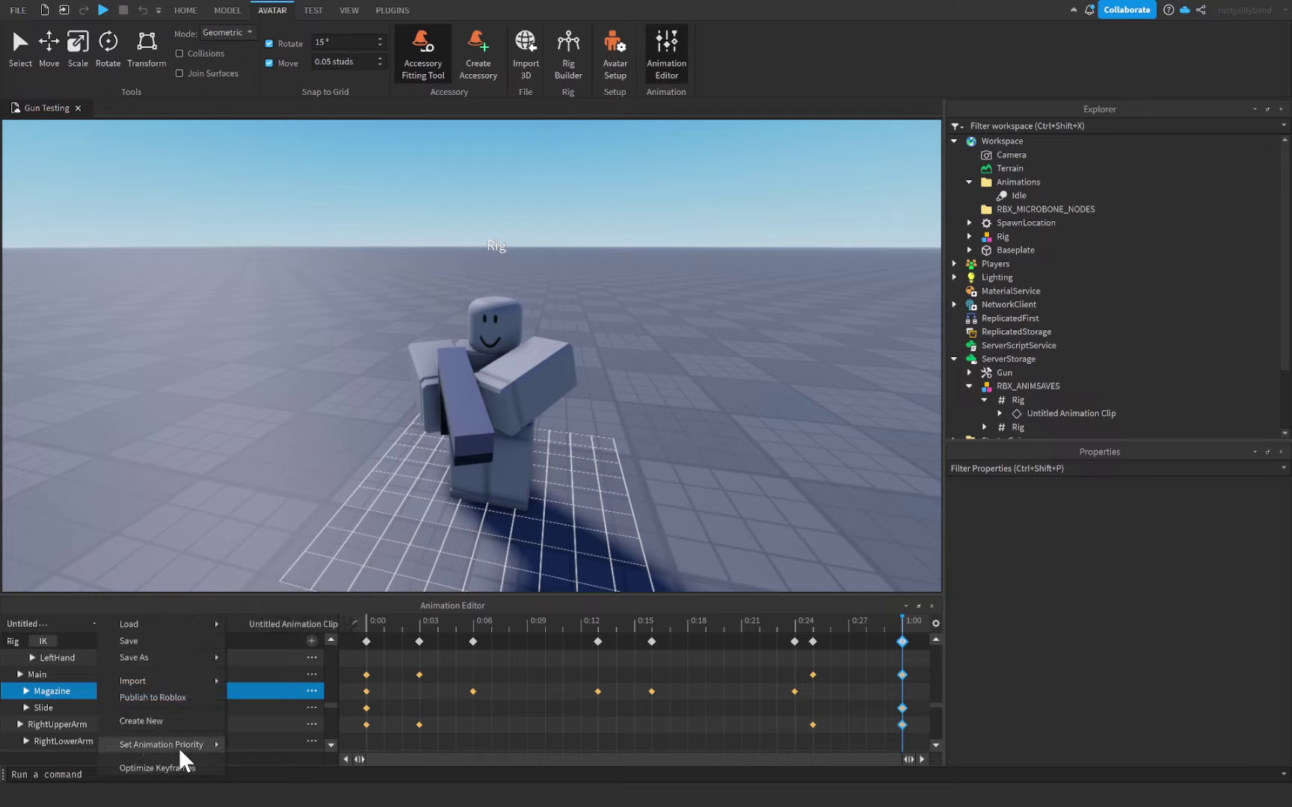
pyautogui.moveTo(187, 743)
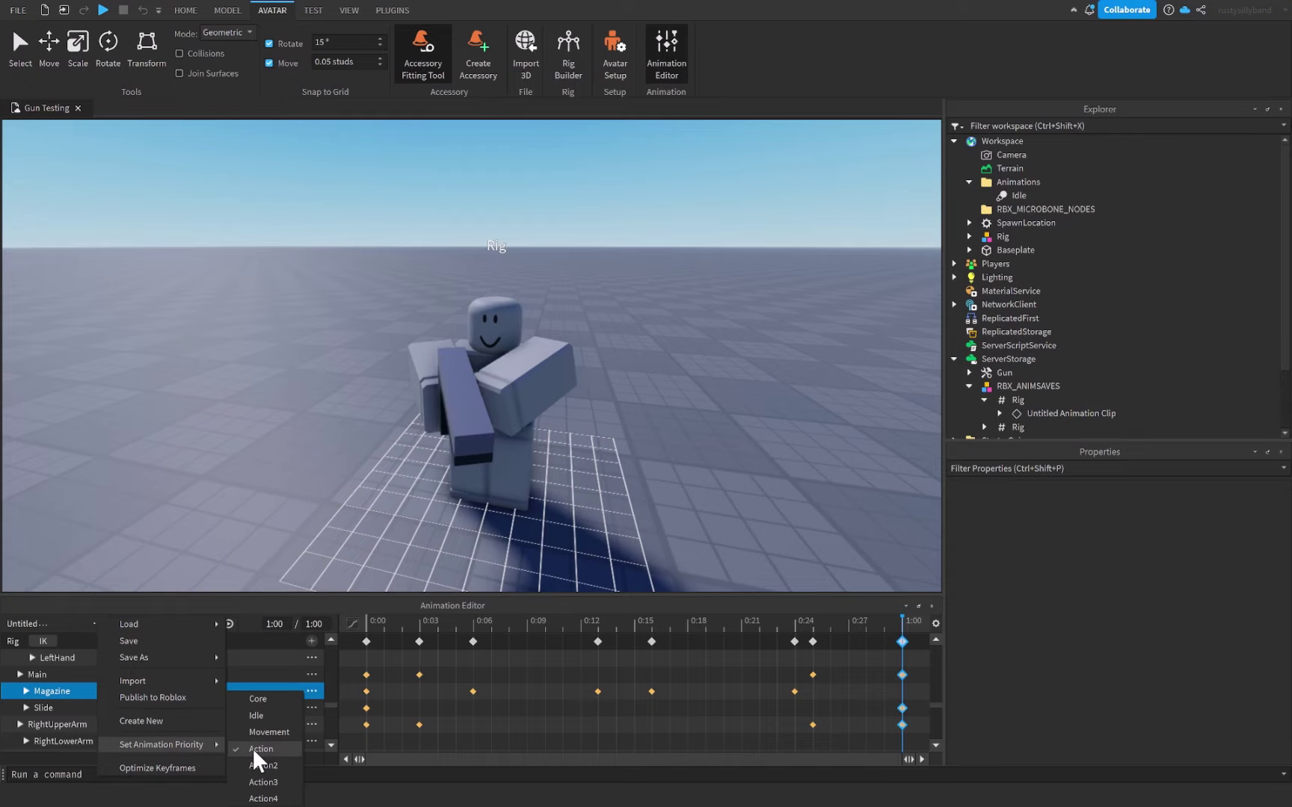
pyautogui.click(133, 693)
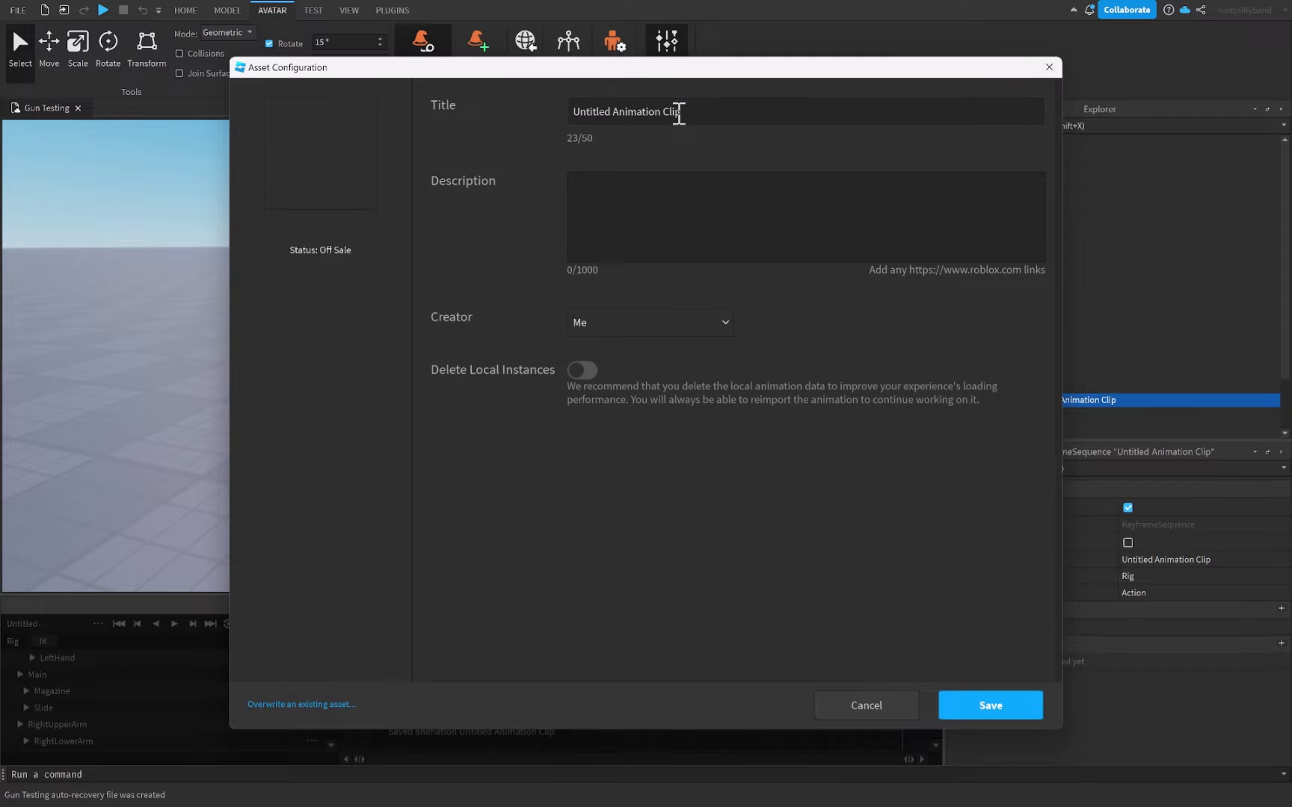
pyautogui.click(679, 114)
pyautogui.hotkey('ctrl', 'a')
pyautogui.write('Reload')
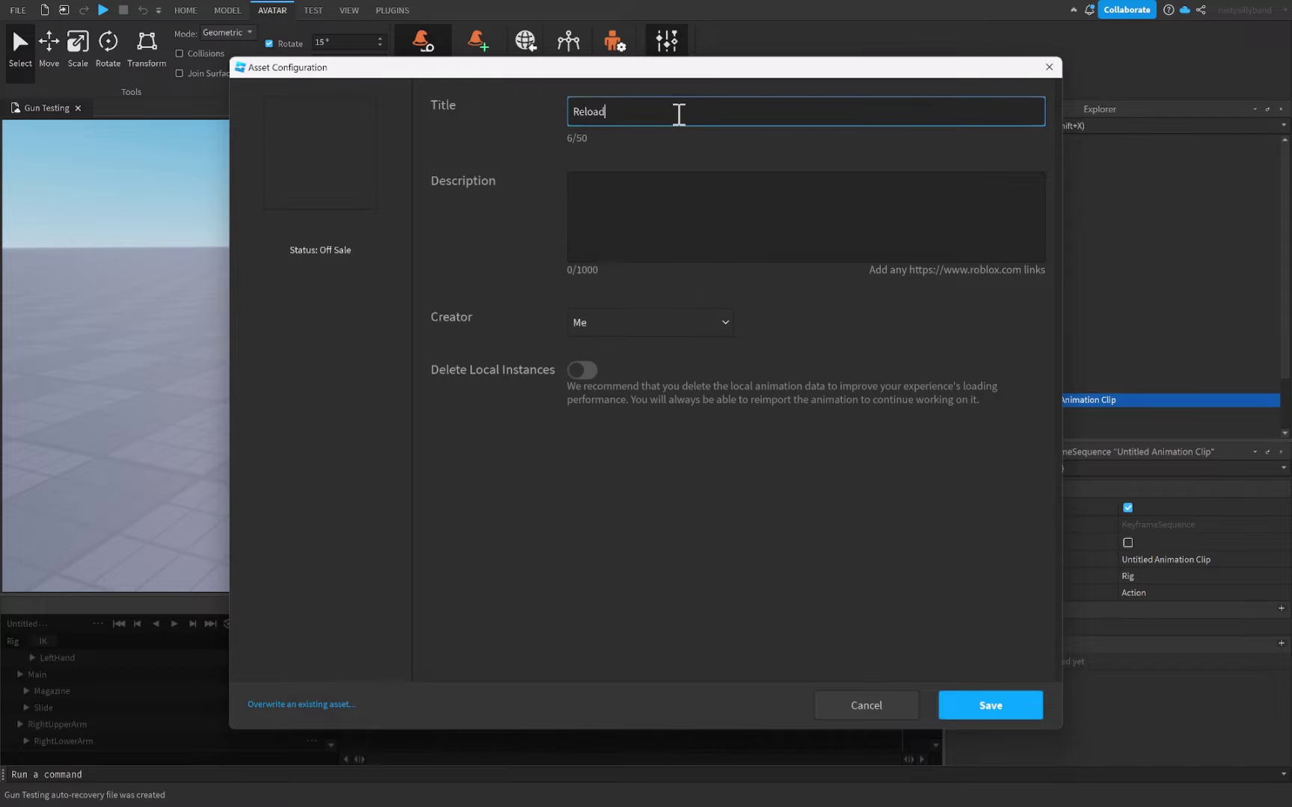
pyautogui.write('GunAnimation')
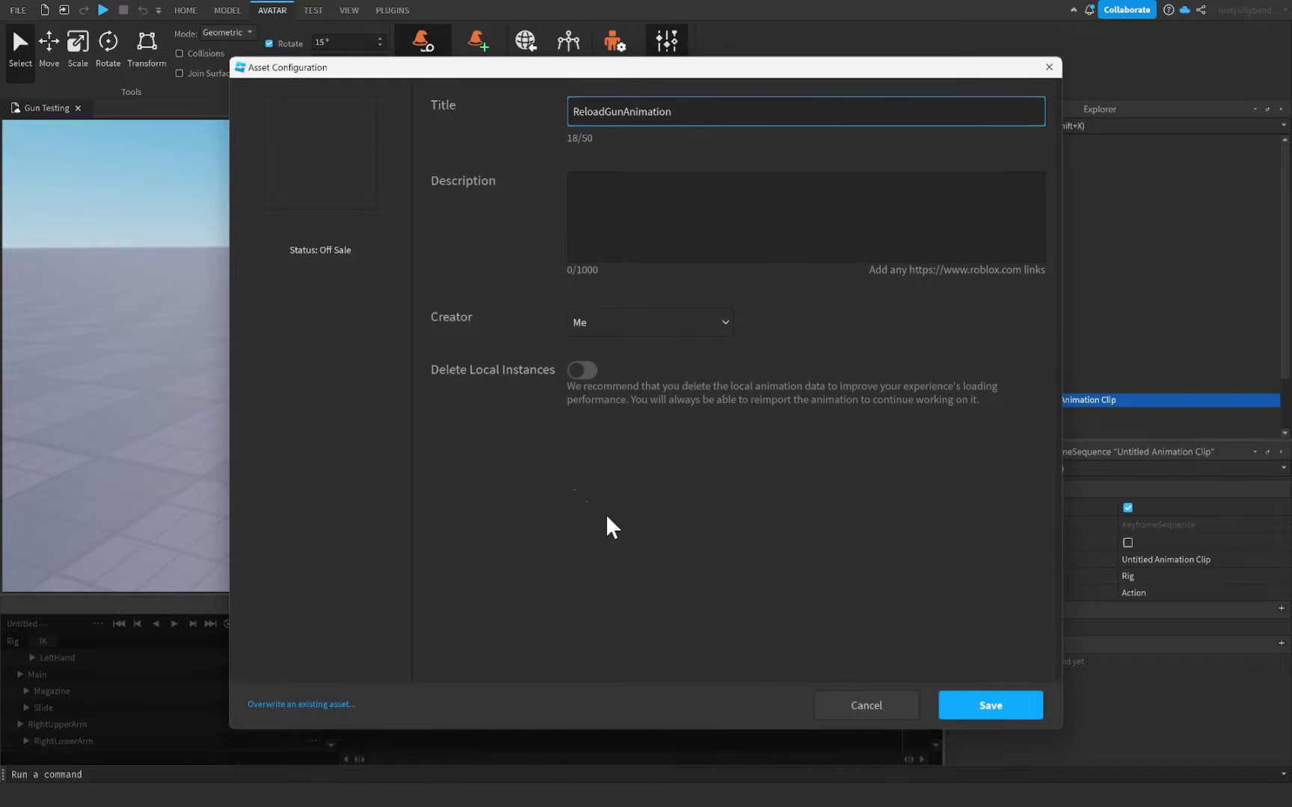
pyautogui.click(993, 708)
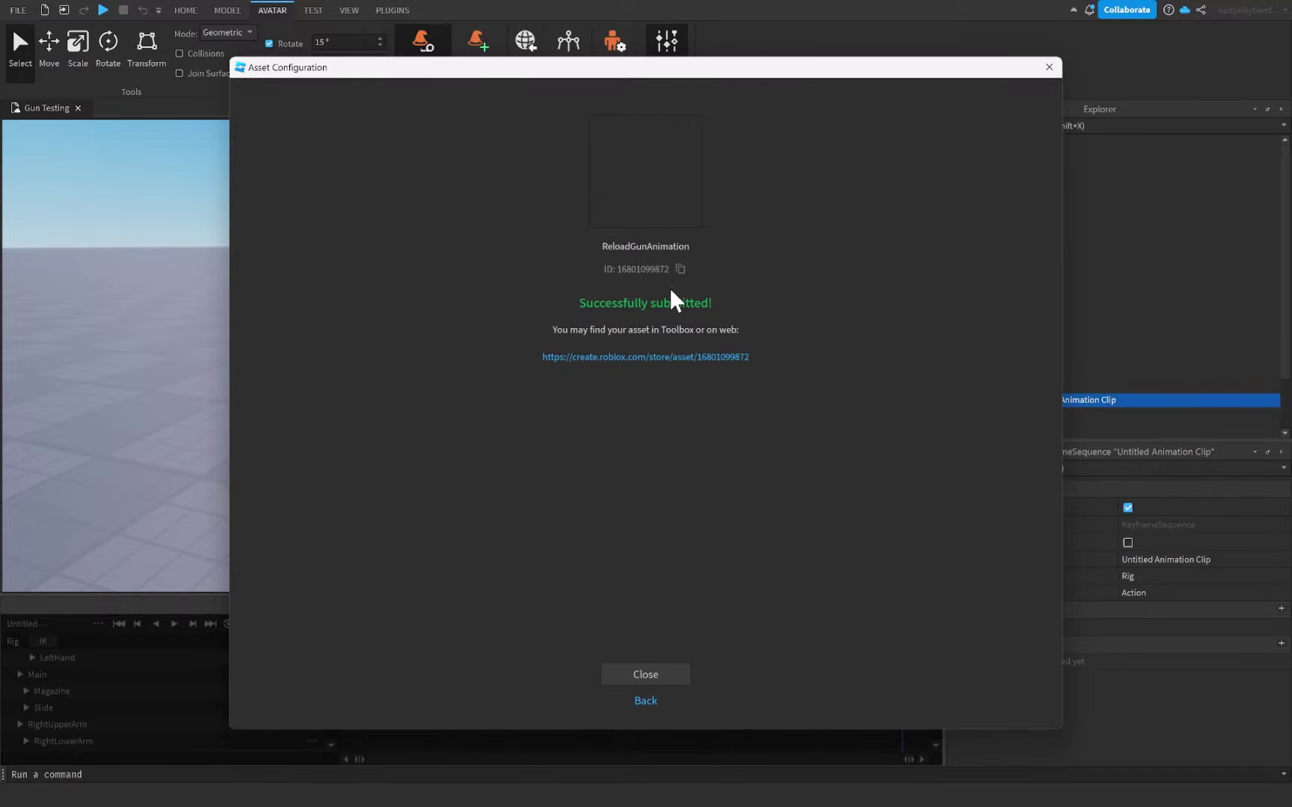
pyautogui.click(680, 269)
# - Duplicate Idle as Reload and paste the reload animation's asset ID into its AnimationId
pyautogui.click(638, 676)
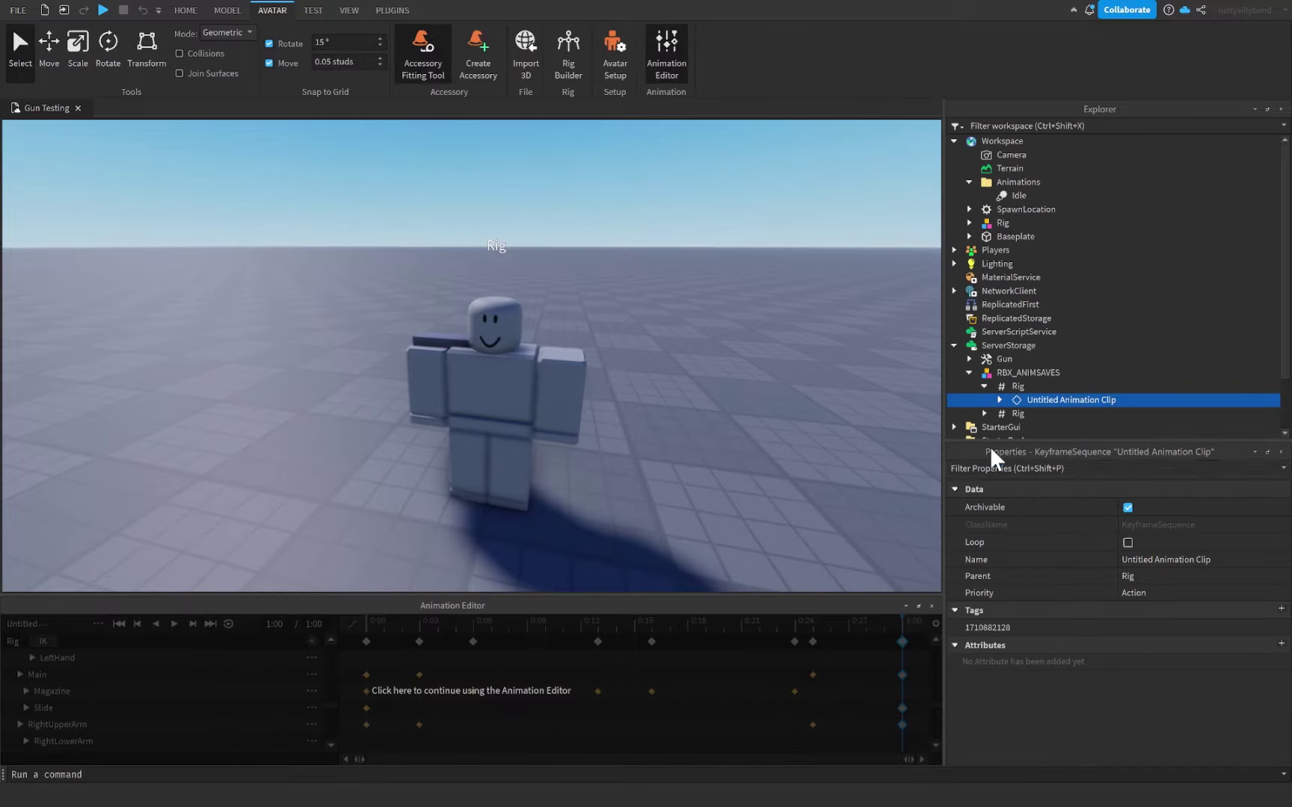
pyautogui.click(1006, 195)
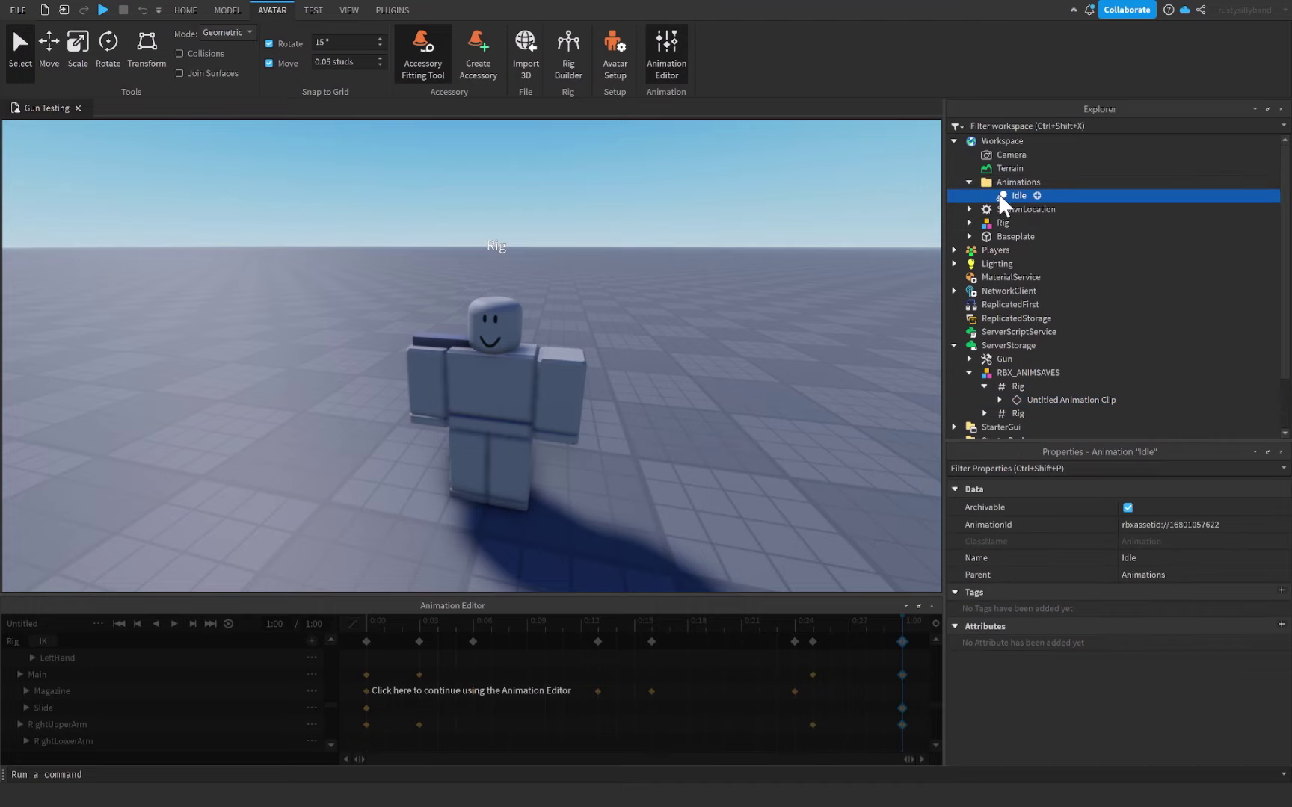
pyautogui.hotkey('ctrl', 'd')
pyautogui.press('F2')
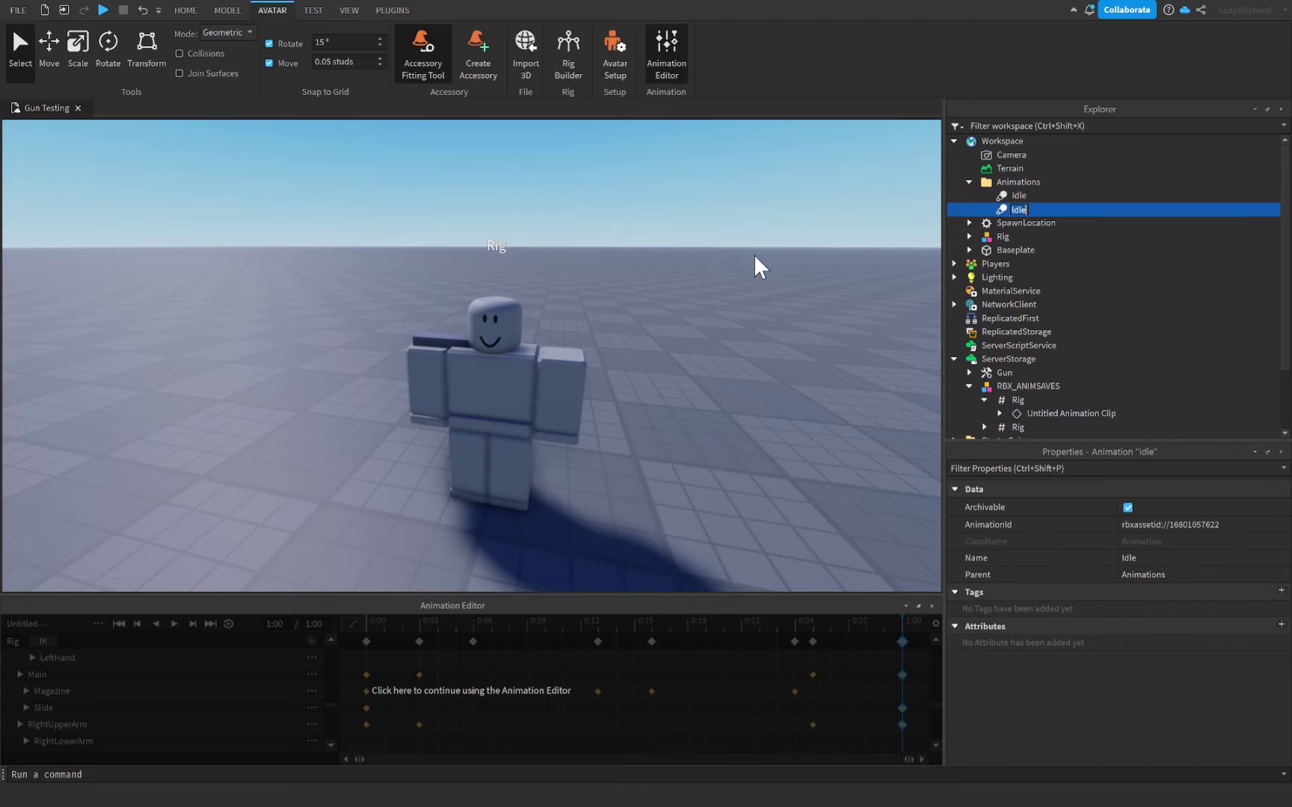
pyautogui.write('Reload')
pyautogui.press('Return')
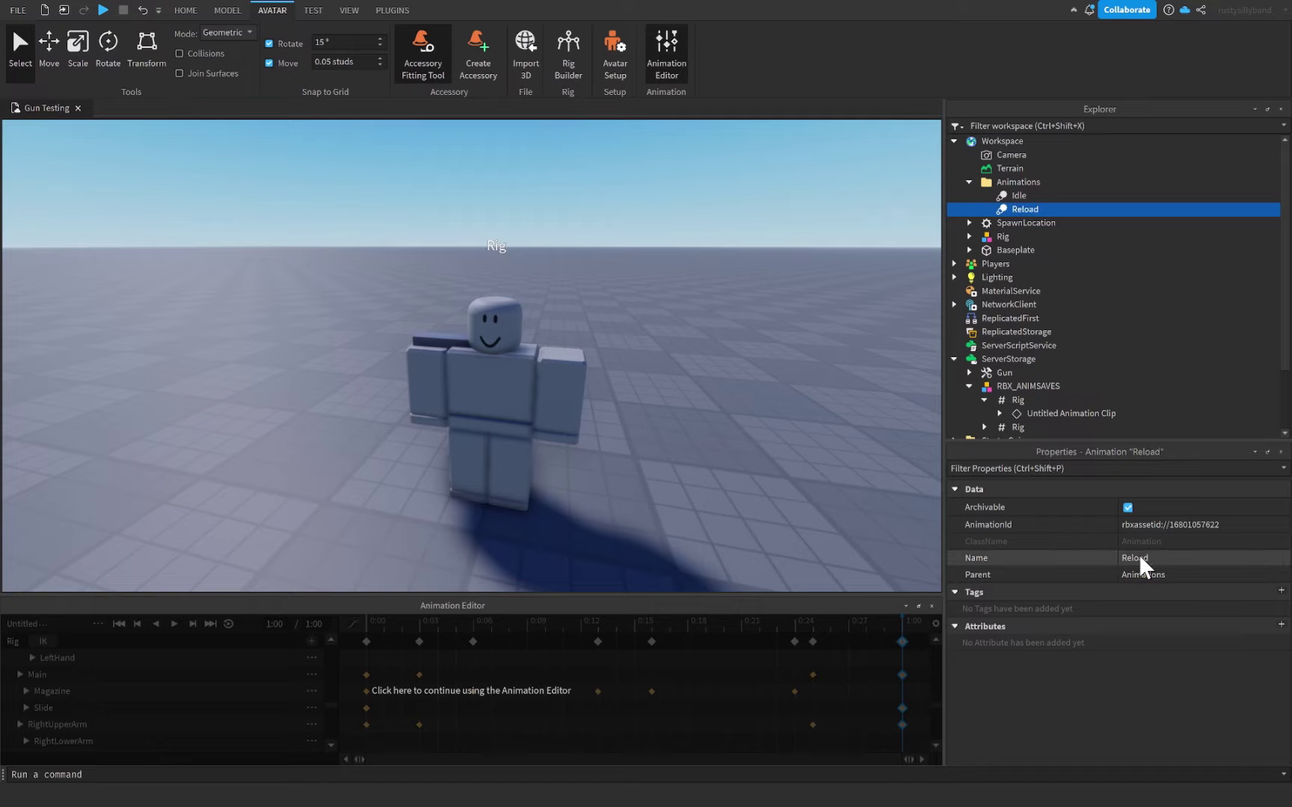
pyautogui.click(1165, 524)
pyautogui.hotkey('ctrl', 'v')
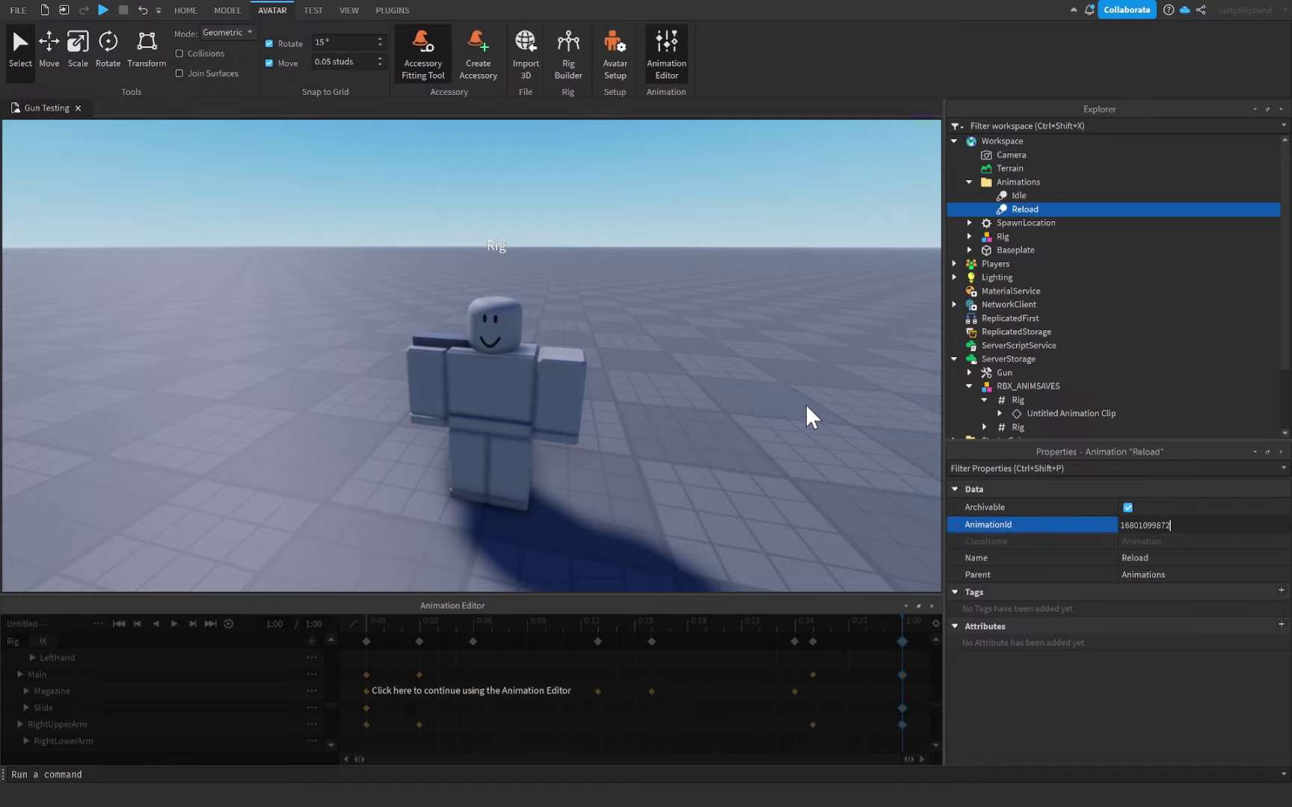
pyautogui.press('Return')
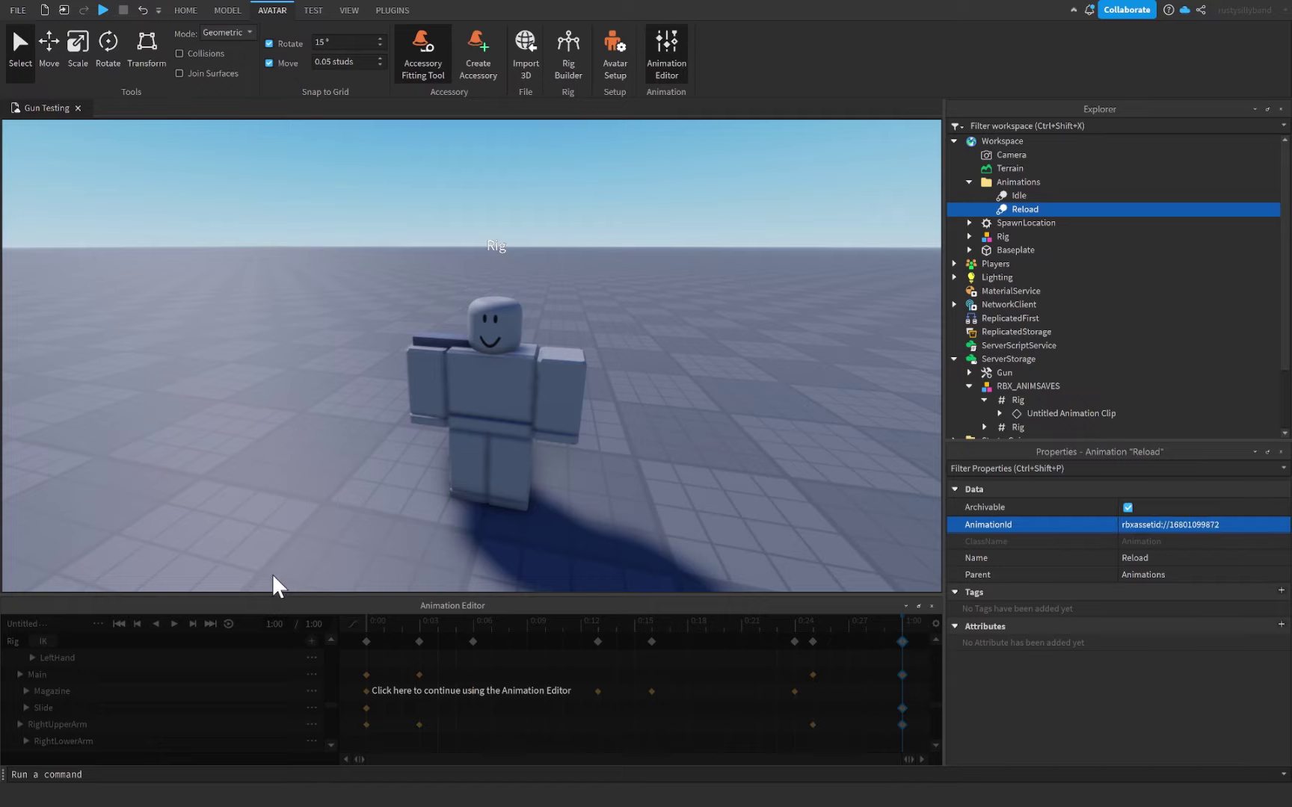
# - Move the Pistol model out of Rig into Workspace and delete the Rig
pyautogui.click(931, 605)
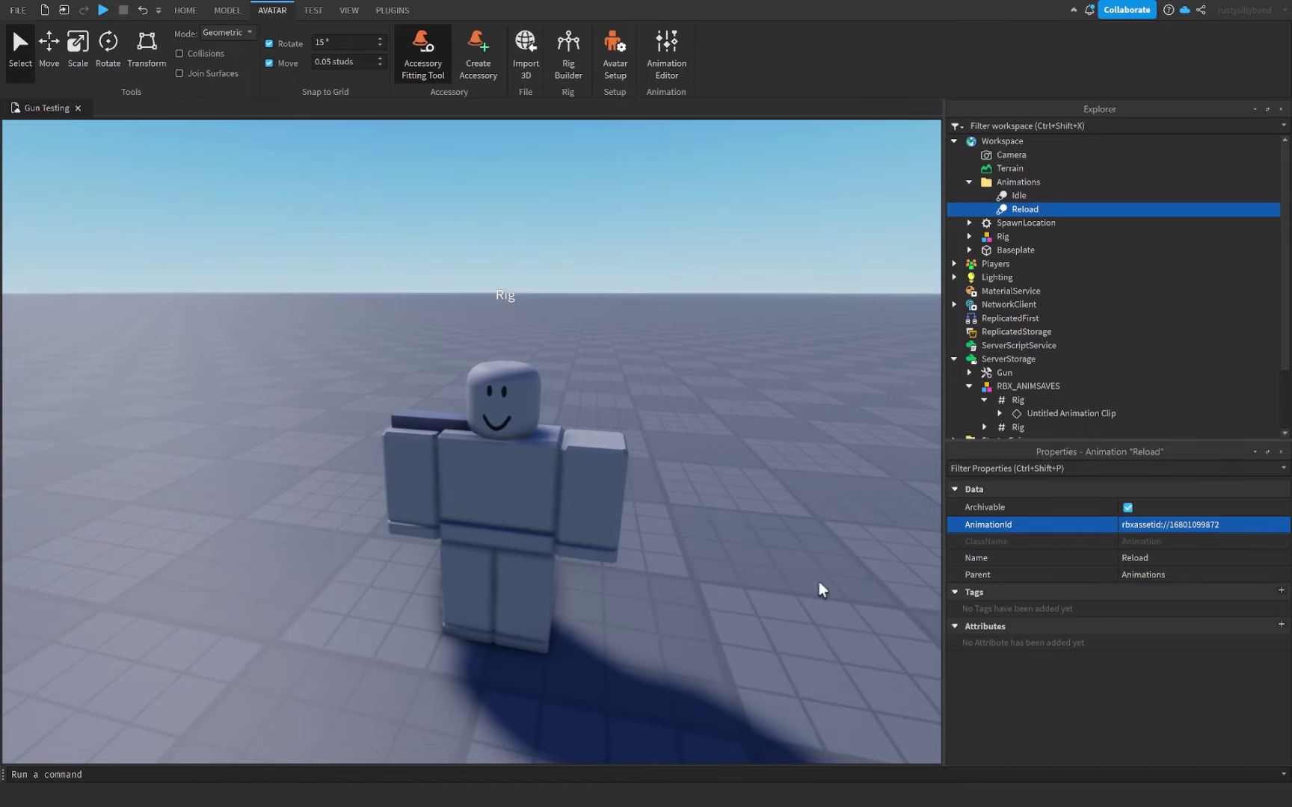
pyautogui.click(967, 237)
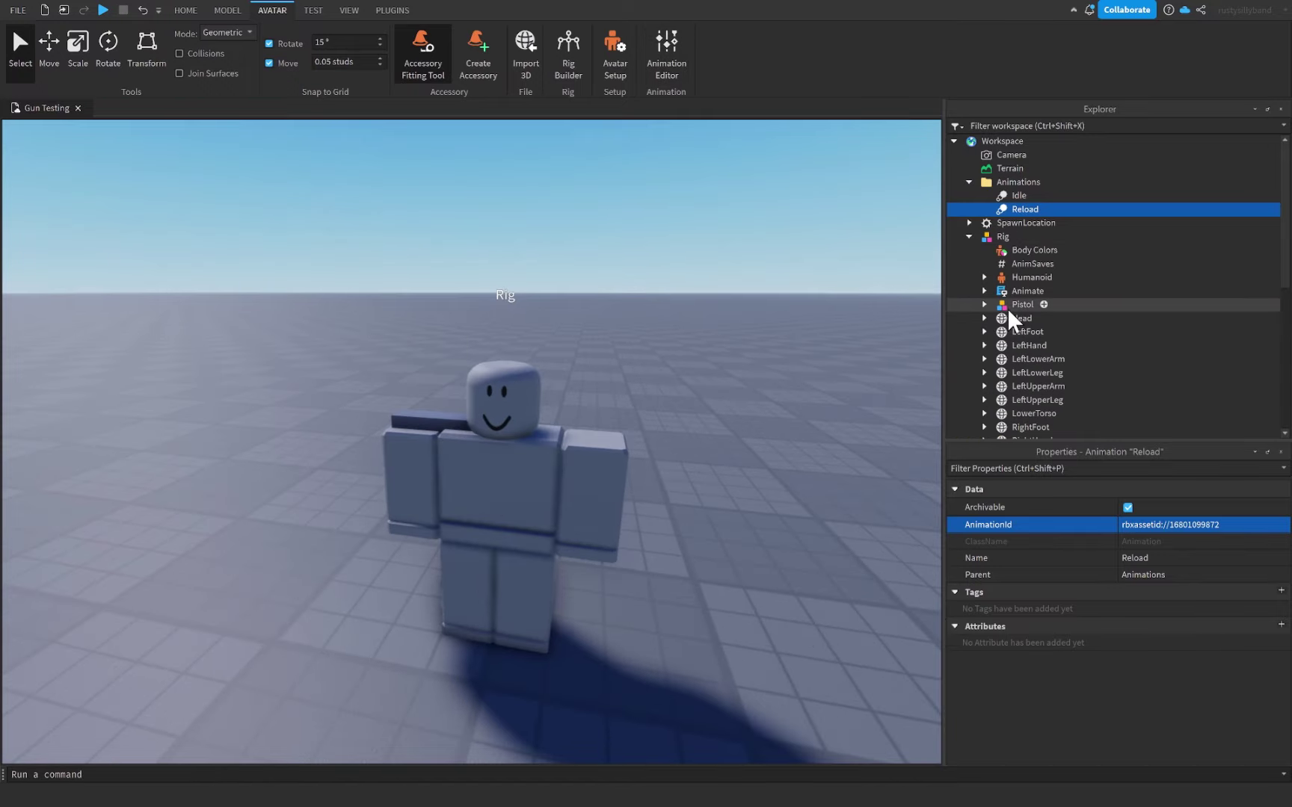
pyautogui.click(1012, 306)
pyautogui.moveTo(1013, 305); pyautogui.dragTo(1005, 149)
pyautogui.click(994, 251)
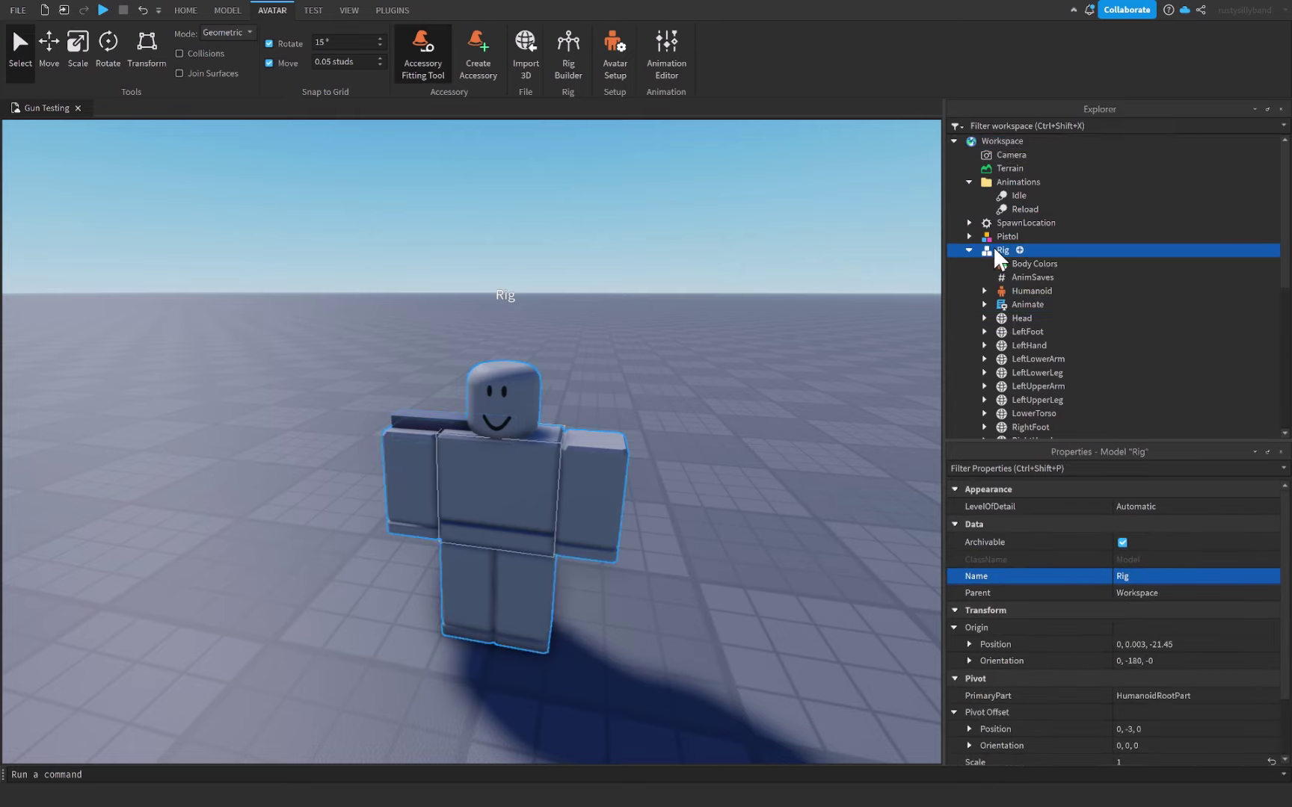
pyautogui.press('Delete')
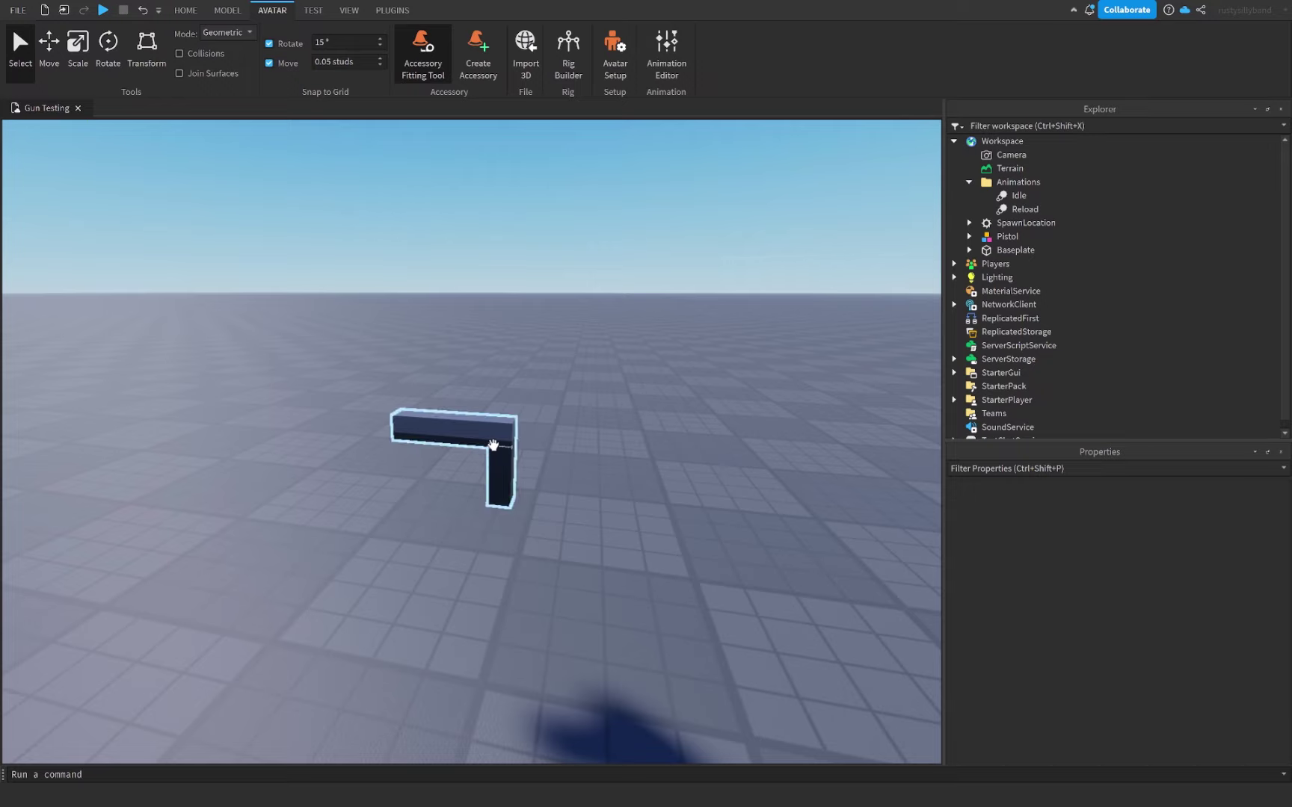
pyautogui.click(464, 433)
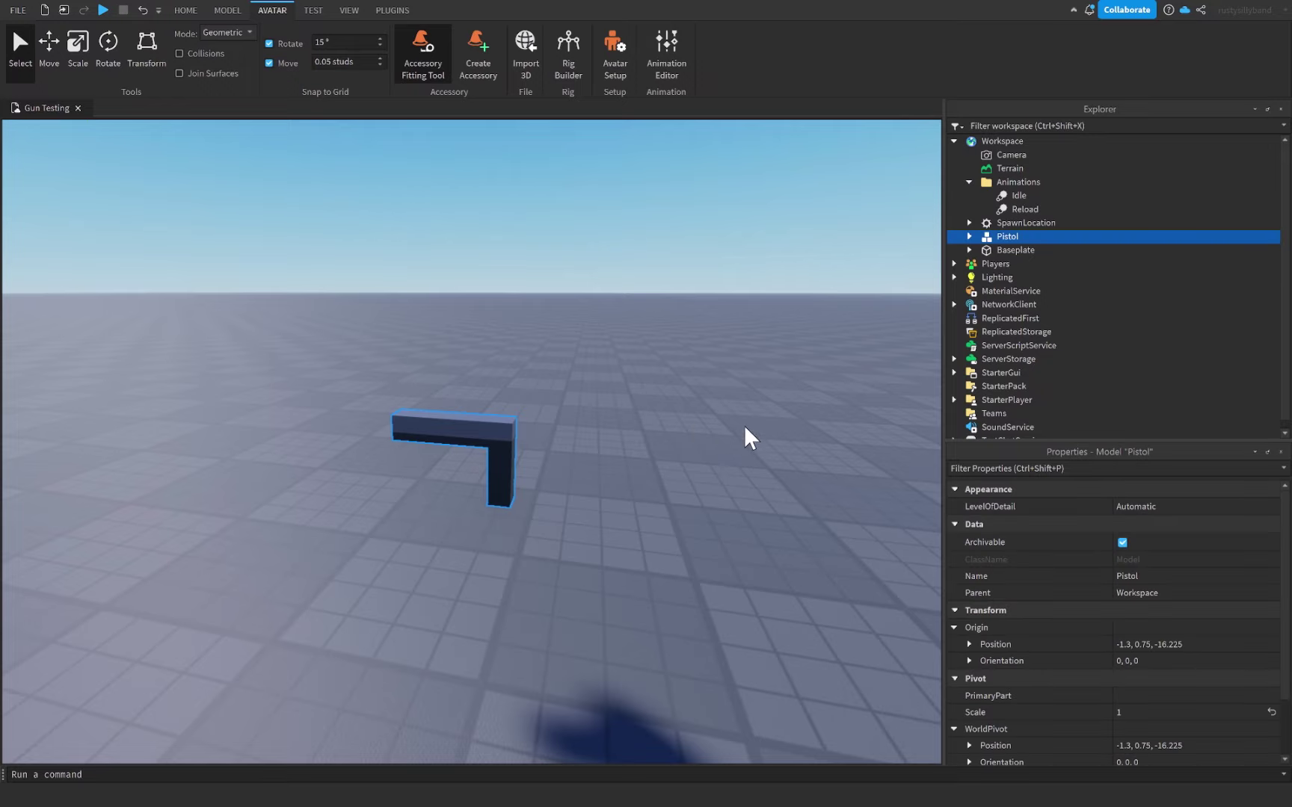
# - Add a new Tool named Pistol to Workspace
pyautogui.click(972, 143)
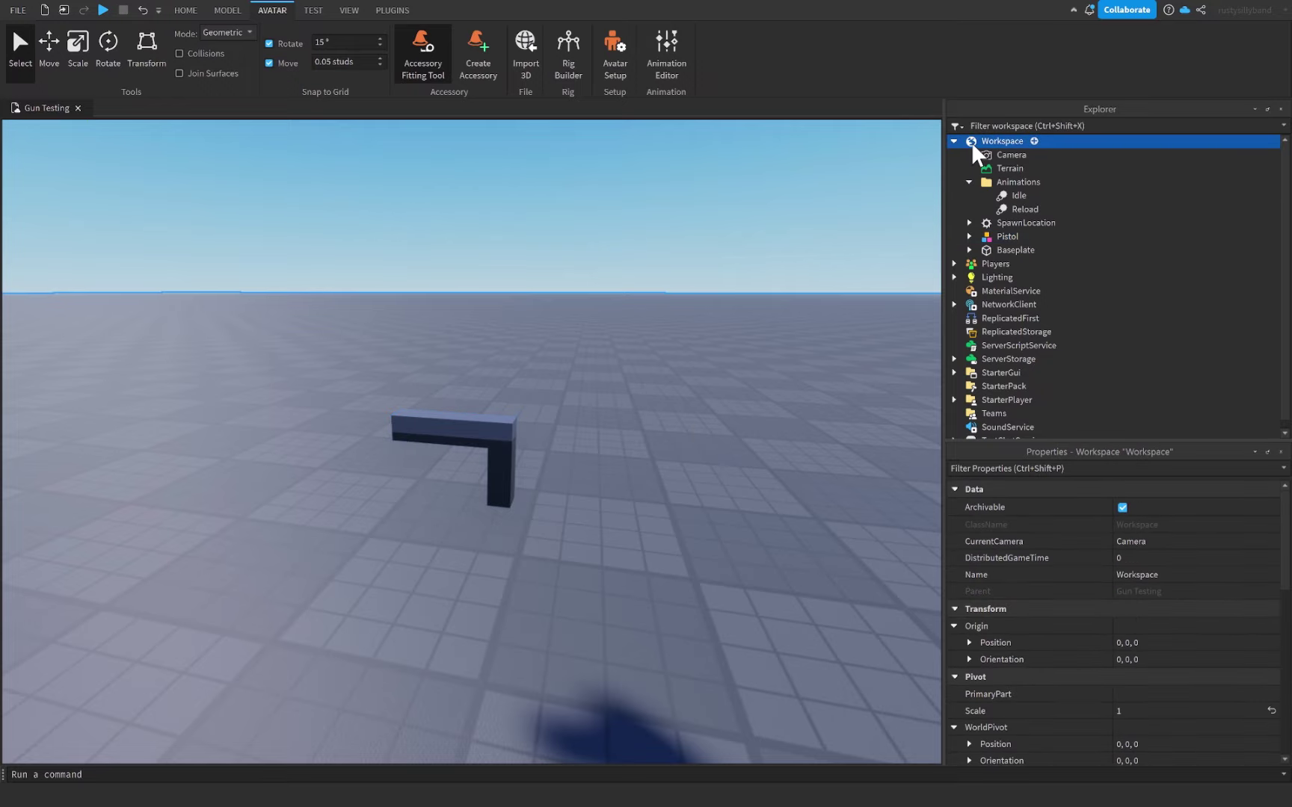
pyautogui.click(1035, 141)
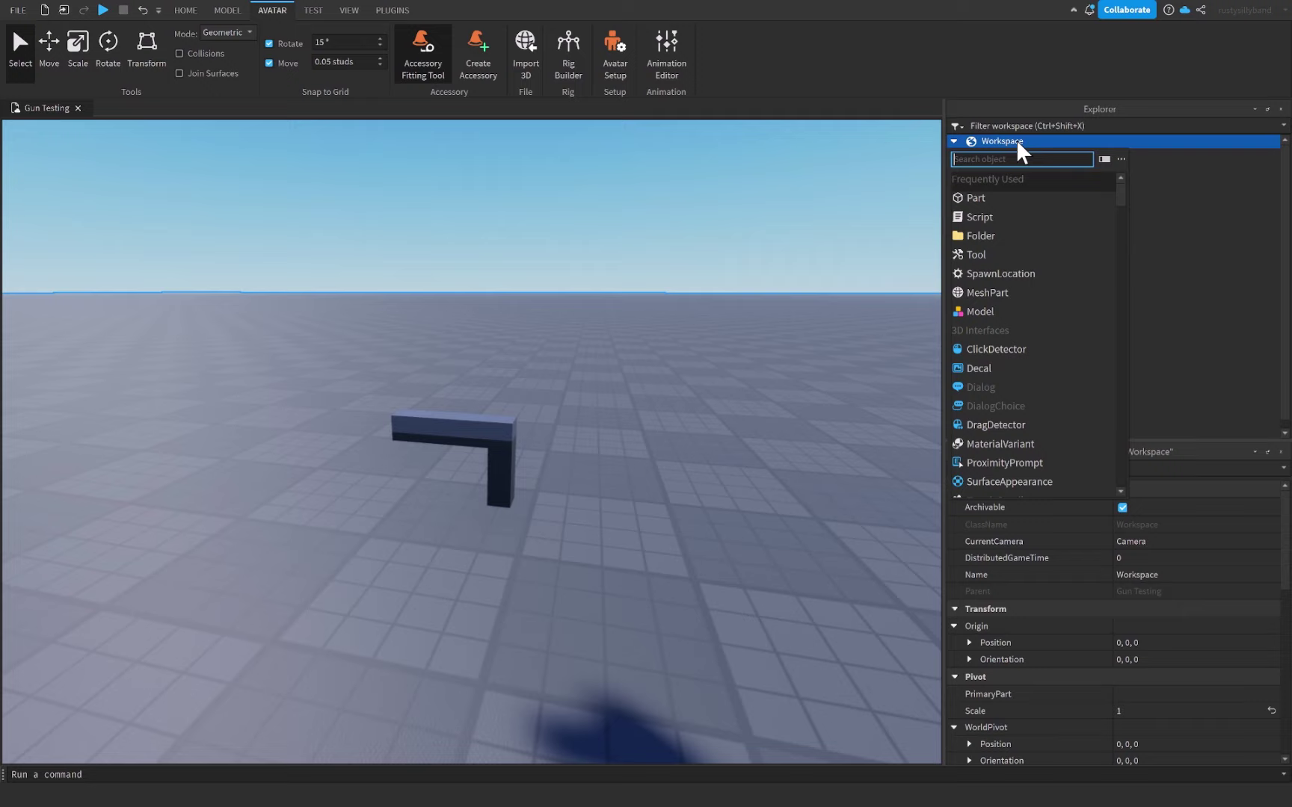
pyautogui.click(976, 254)
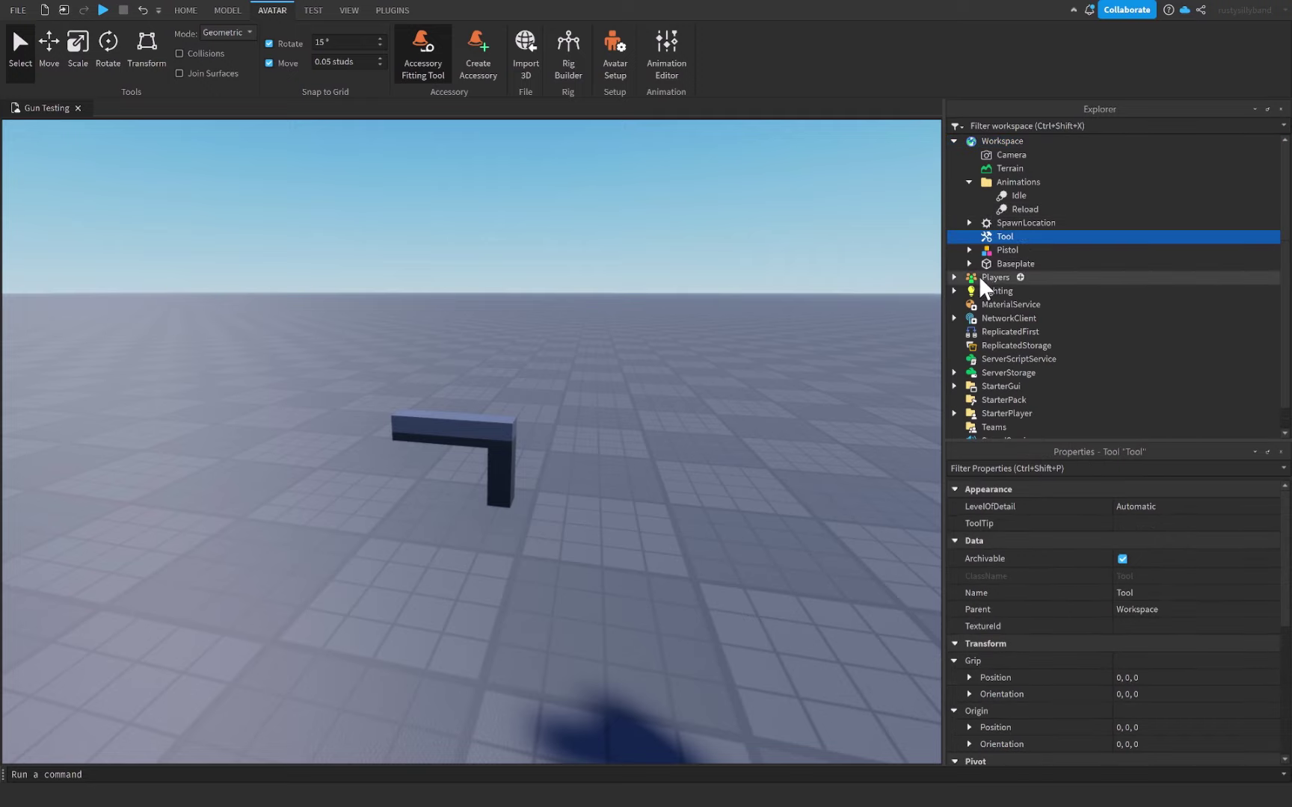
pyautogui.press('F2')
pyautogui.write('Pistol')
pyautogui.press('Return')
pyautogui.scroll(-5, 1032, 559)
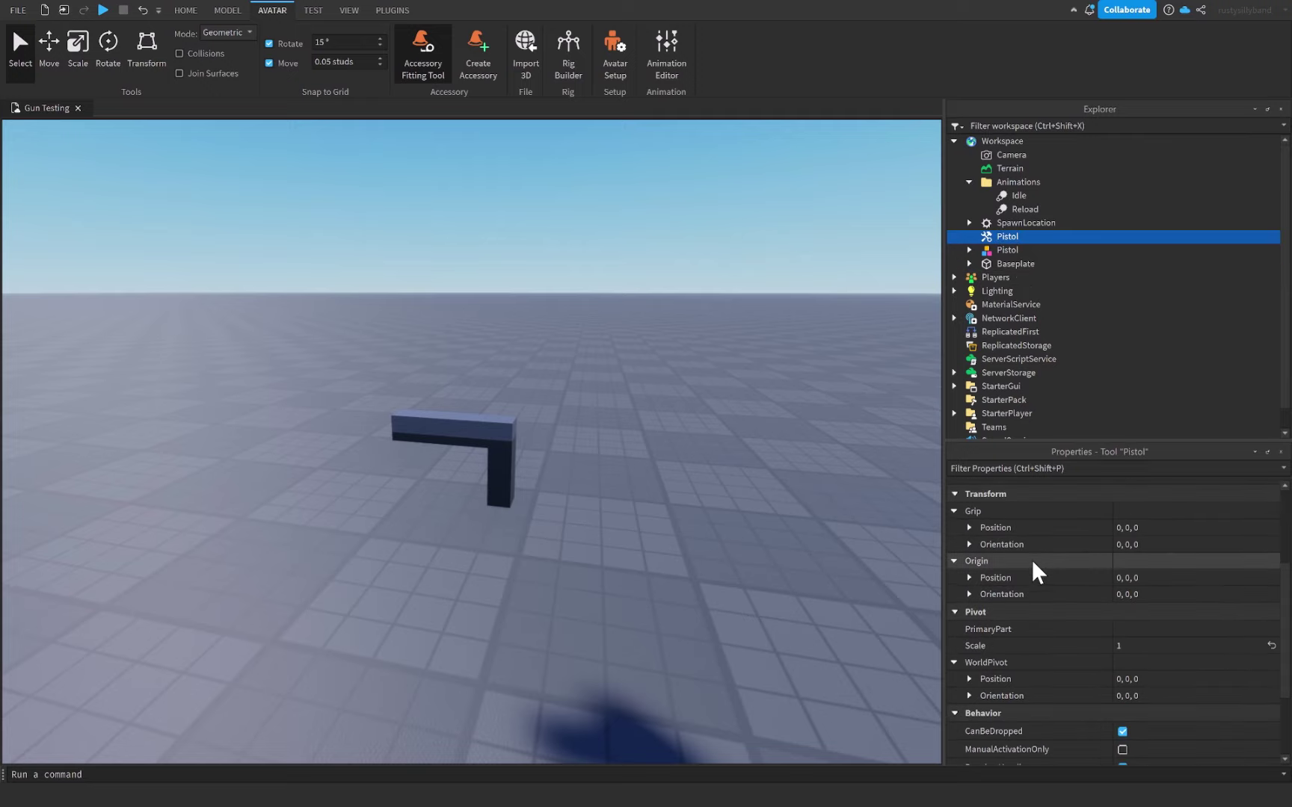
# - Make the Pistol tool not require a handle and ungroup the Pistol model's parts directly into it
pyautogui.click(1123, 652)
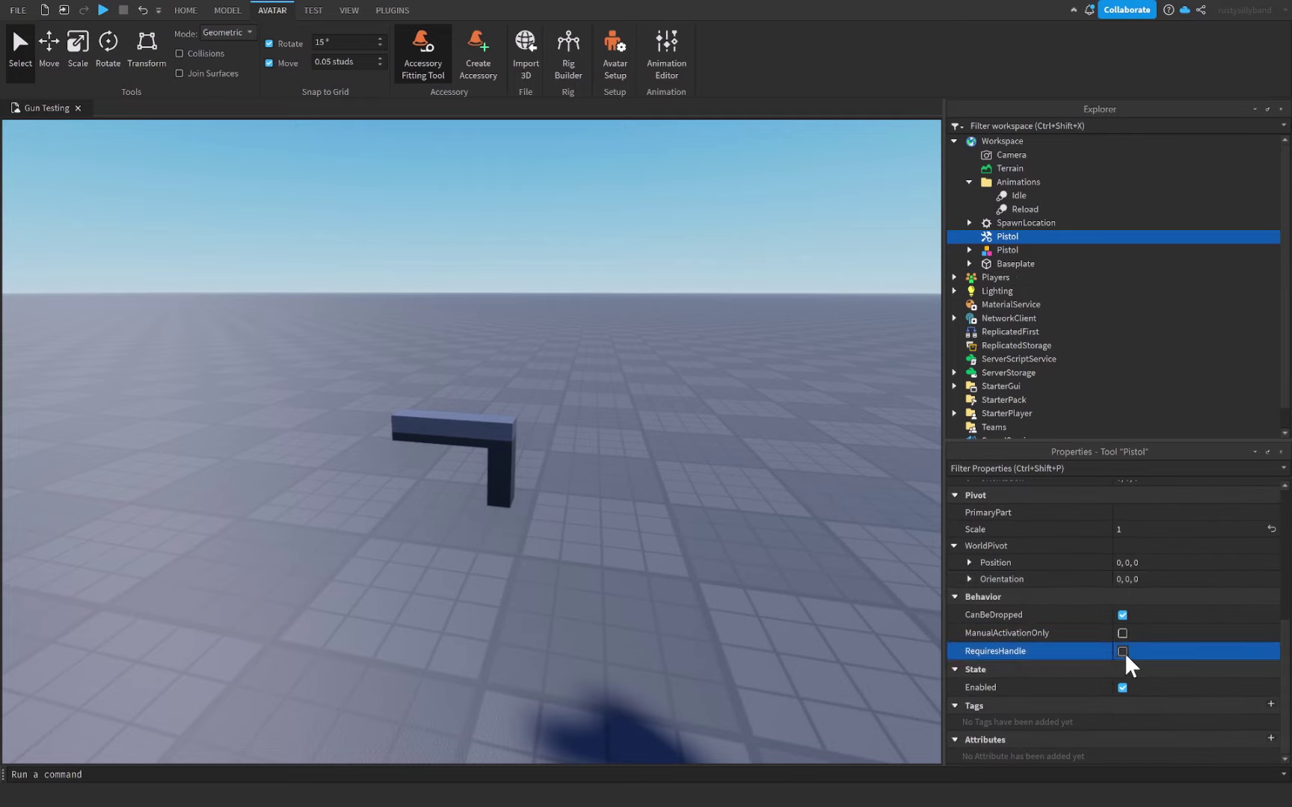
pyautogui.click(969, 251)
pyautogui.click(969, 250)
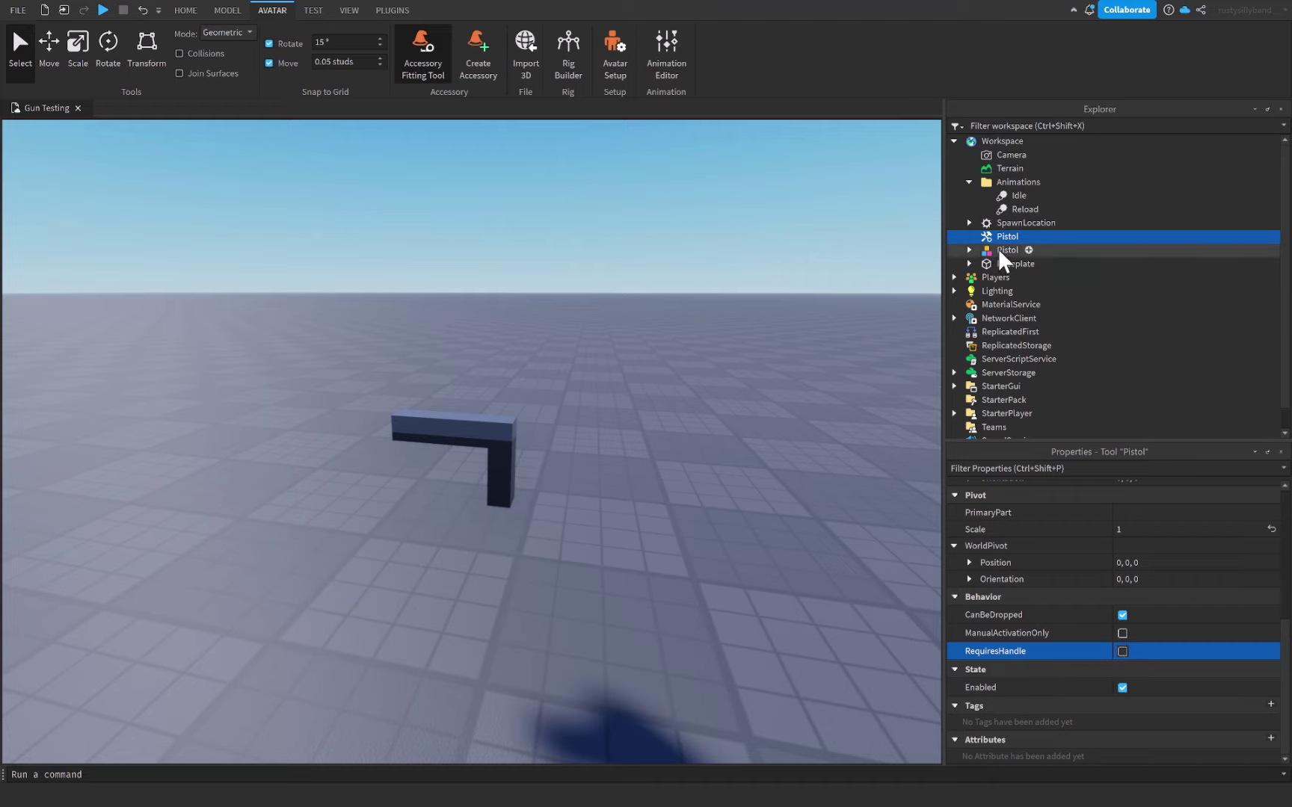
pyautogui.moveTo(999, 249)
pyautogui.mouseDown()
pyautogui.moveTo(1028, 253)
pyautogui.moveTo(983, 232)
pyautogui.mouseUp()
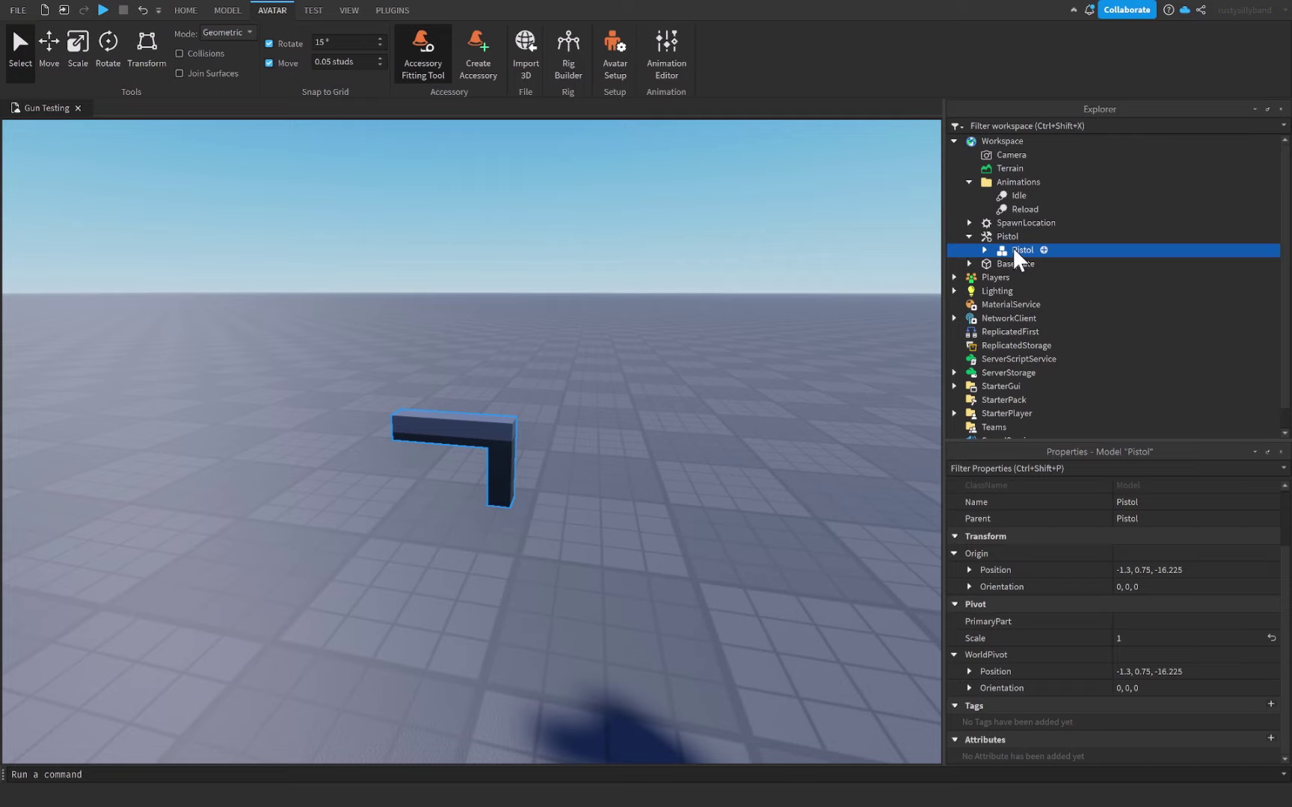
pyautogui.rightClick(1013, 253)
pyautogui.click(995, 414)
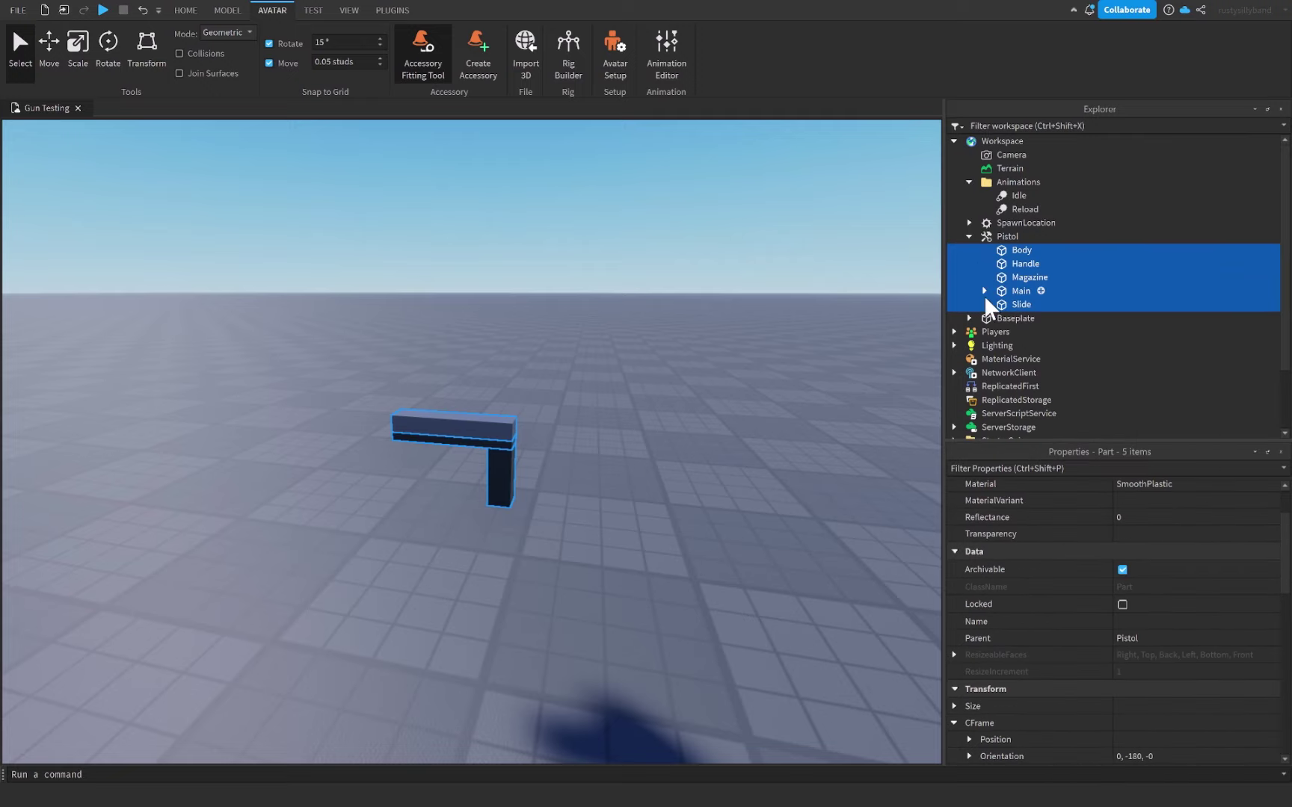
# - Move the Animations folder inside the Pistol tool
pyautogui.click(989, 226)
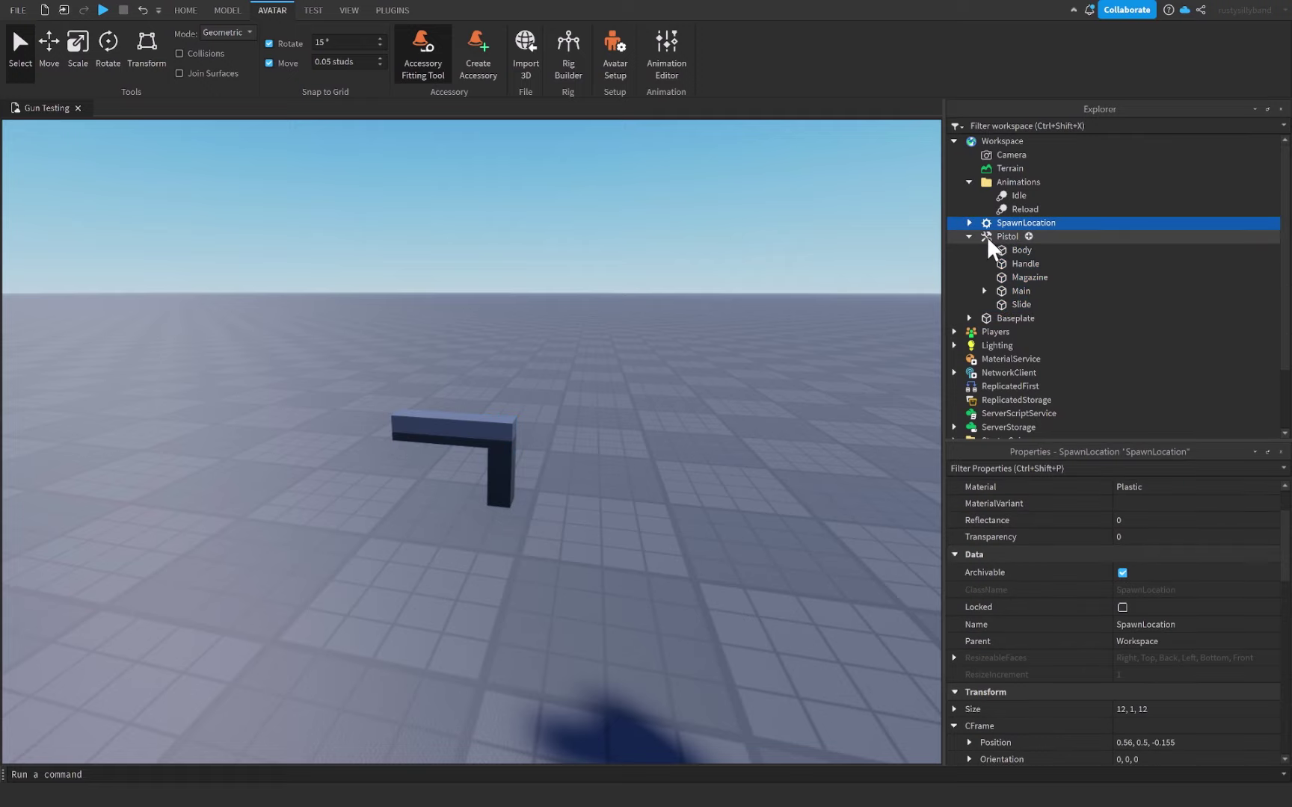
pyautogui.click(981, 235)
pyautogui.click(969, 182)
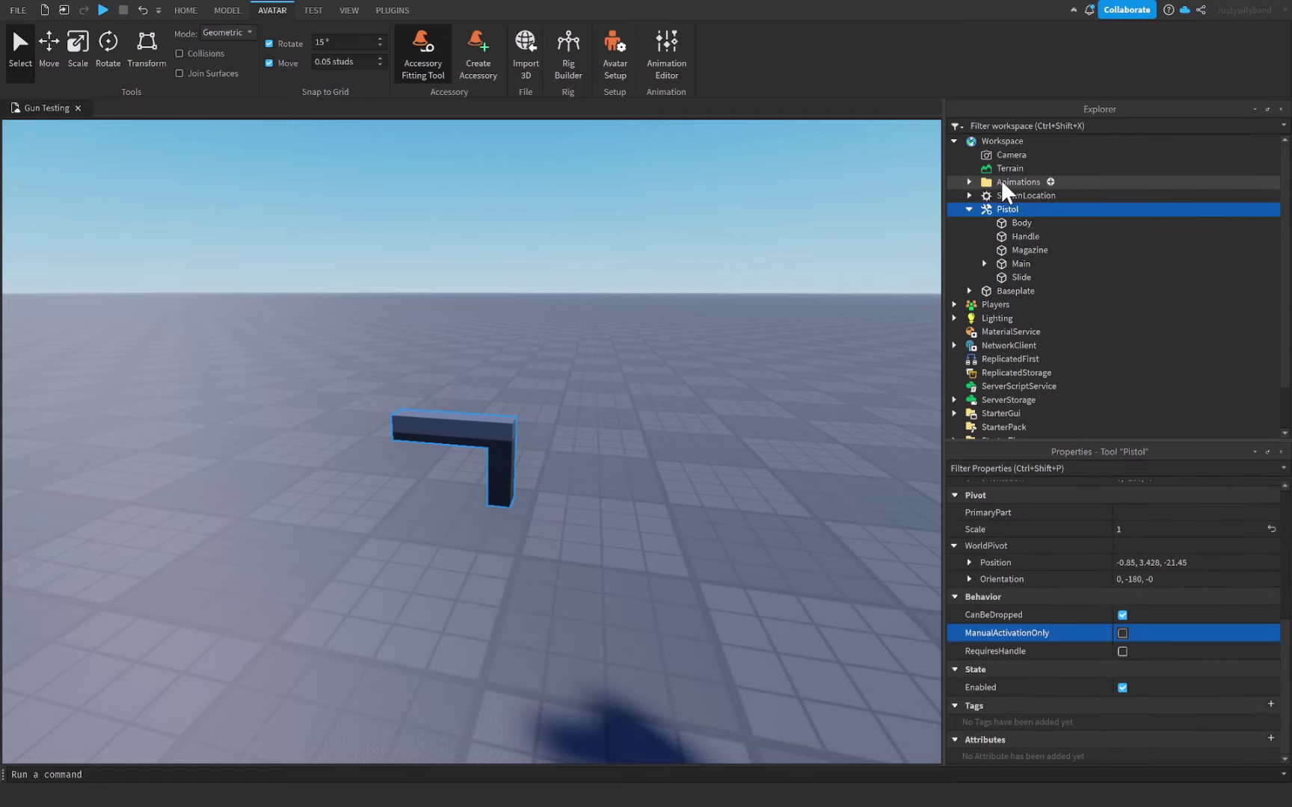
pyautogui.moveTo(936, 202); pyautogui.dragTo(983, 216)
pyautogui.click(976, 196)
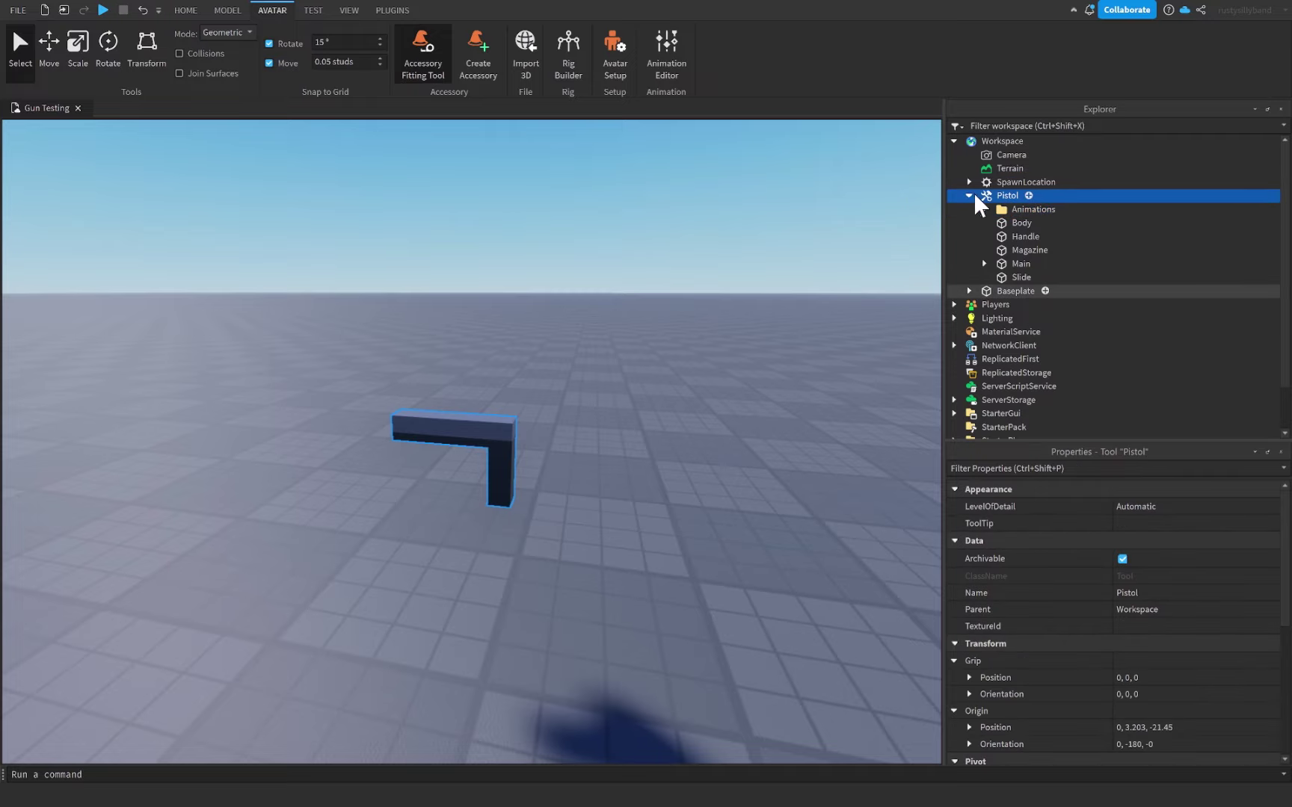
pyautogui.click(1025, 196)
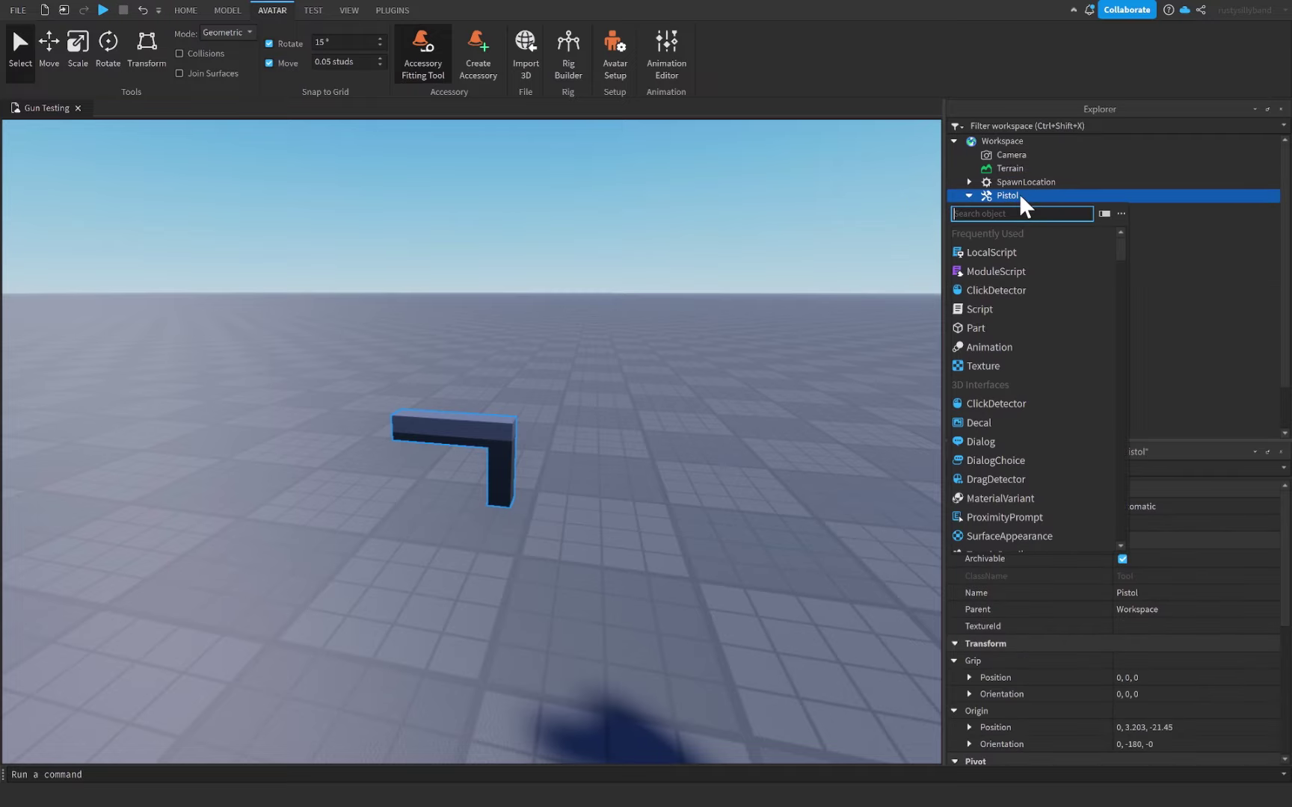
# - Add a LocalScript to Pistol and replace its print line with a --{{ SERVICES }}-- header
pyautogui.click(992, 253)
pyautogui.click(359, 273)
pyautogui.tripleClick(276, 152)
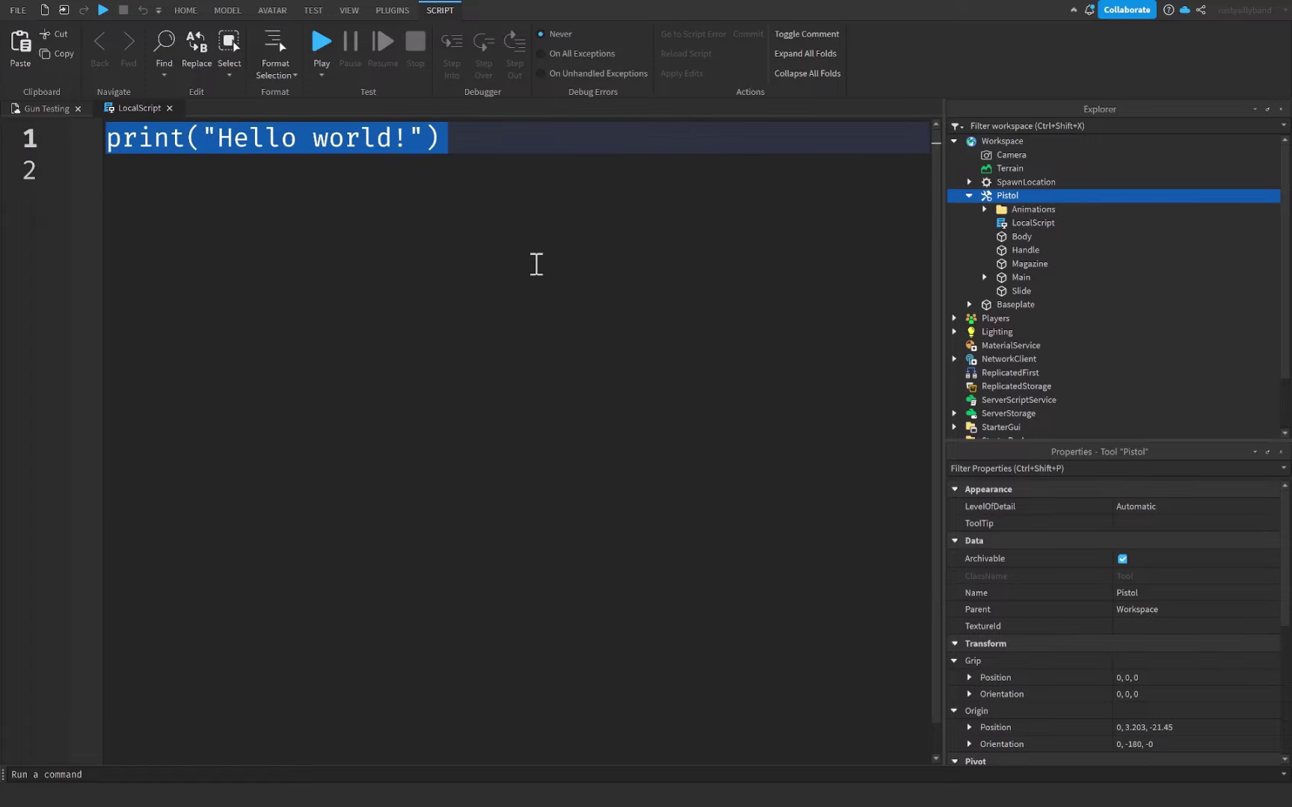
pyautogui.write('--{{ SERVI')
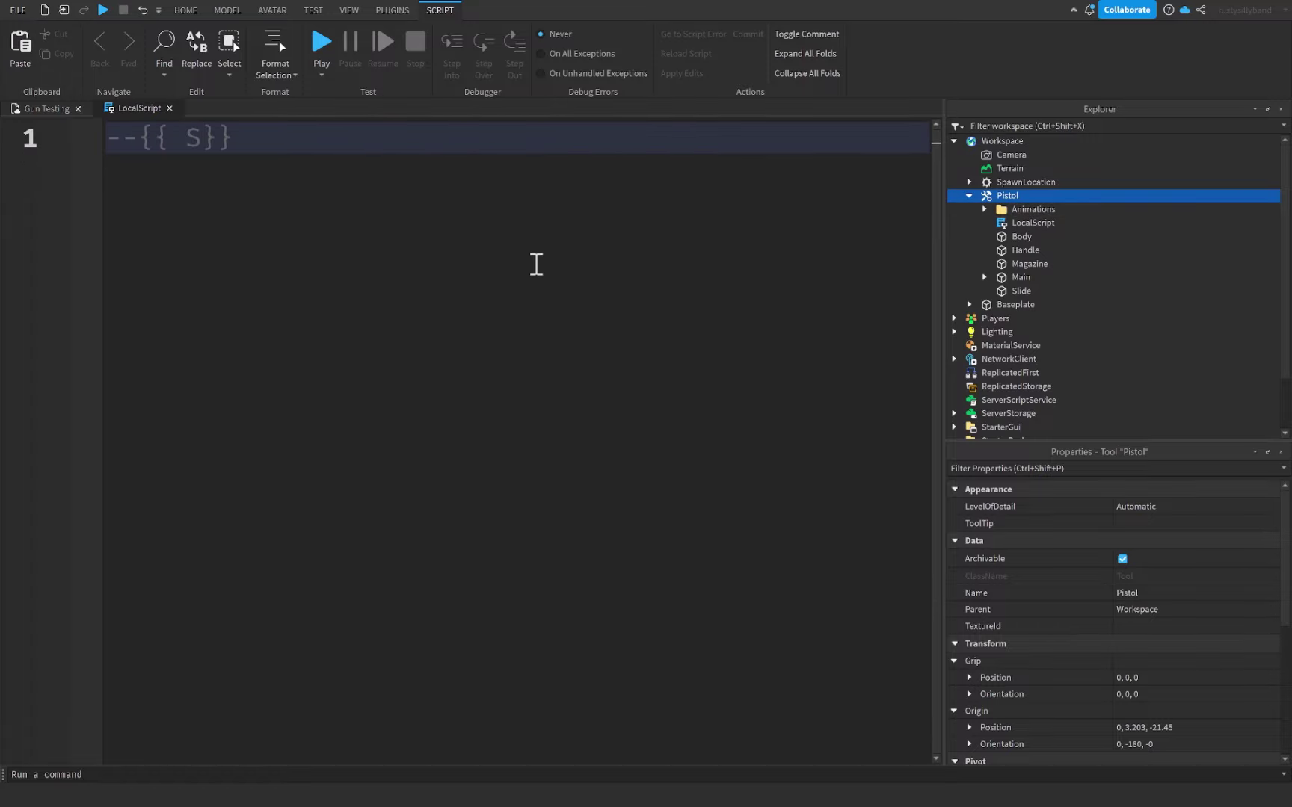
pyautogui.write('CES }}')
pyautogui.write('--')
pyautogui.press('Return')
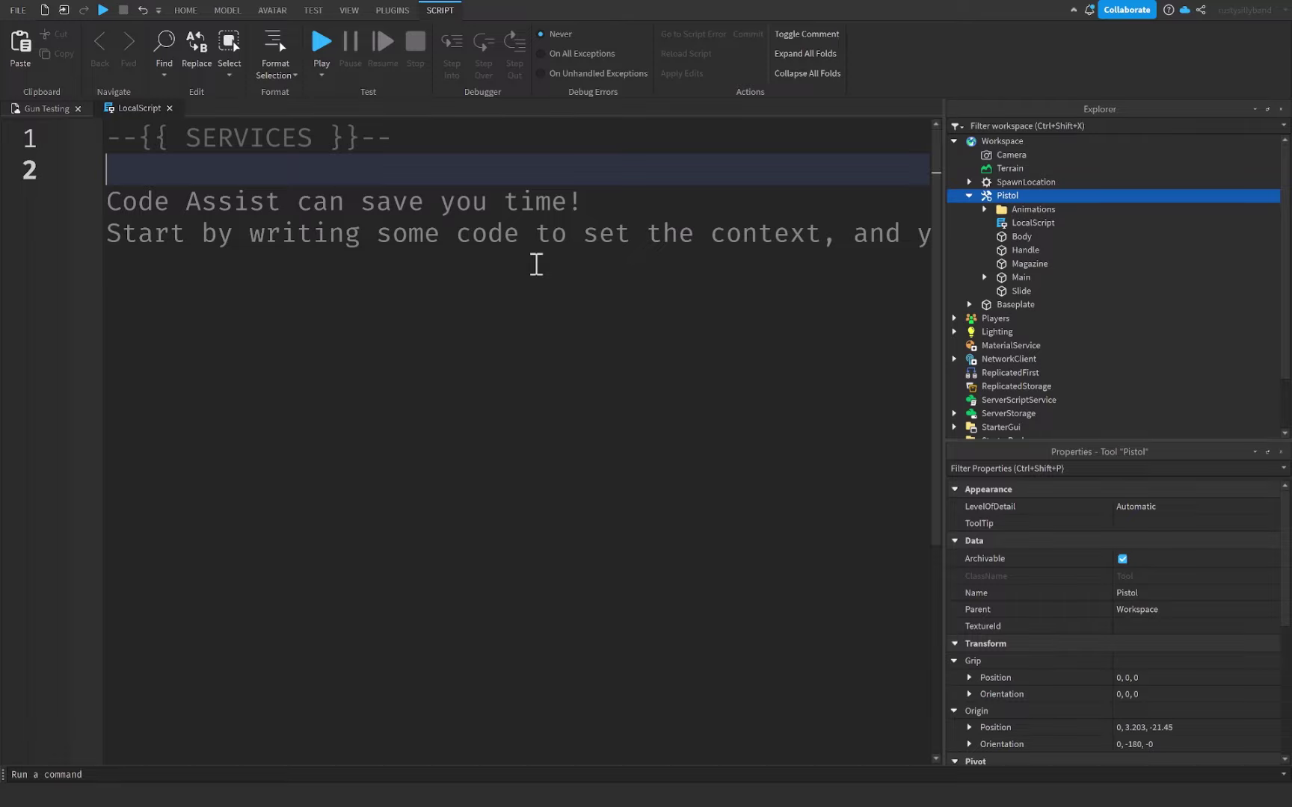
# - Add local UserInputService = game:GetService("UserInputService")
pyautogui.write('local UserI')
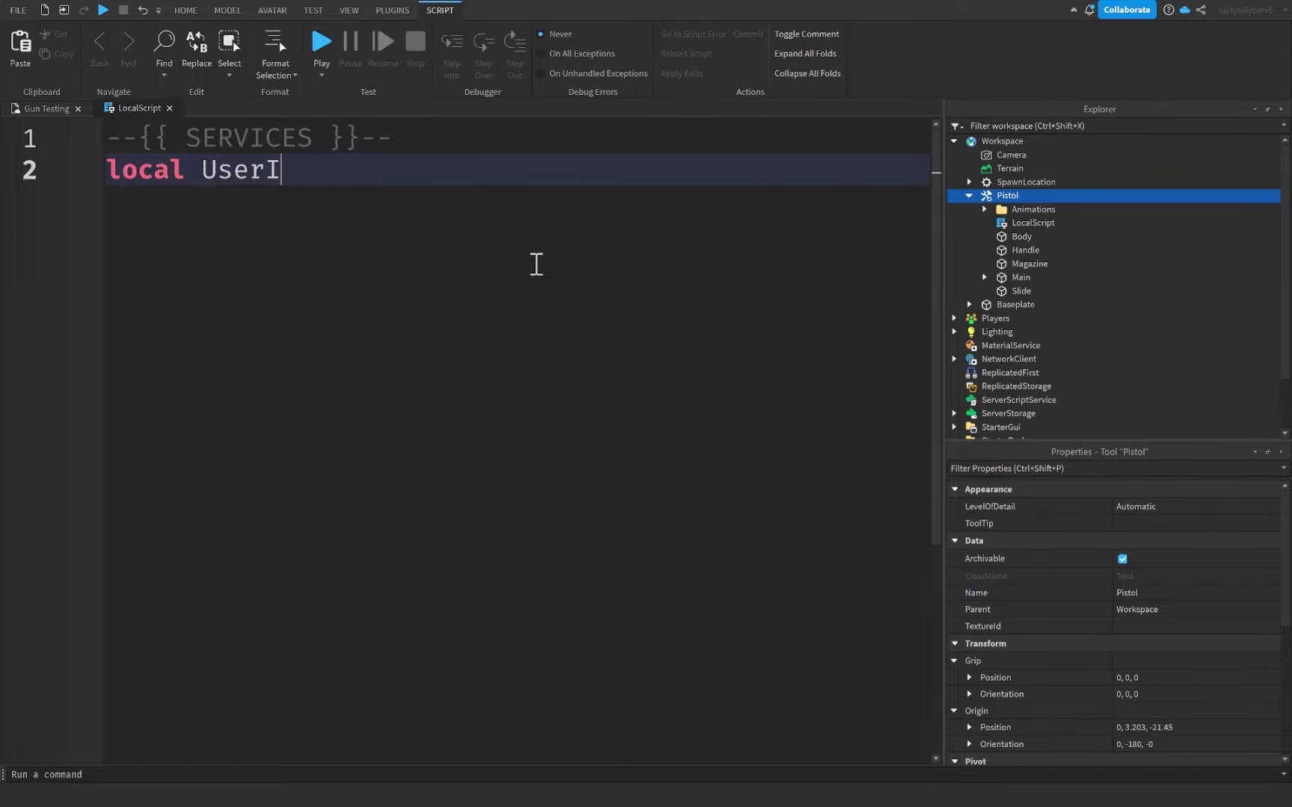
pyautogui.write('nputService = g')
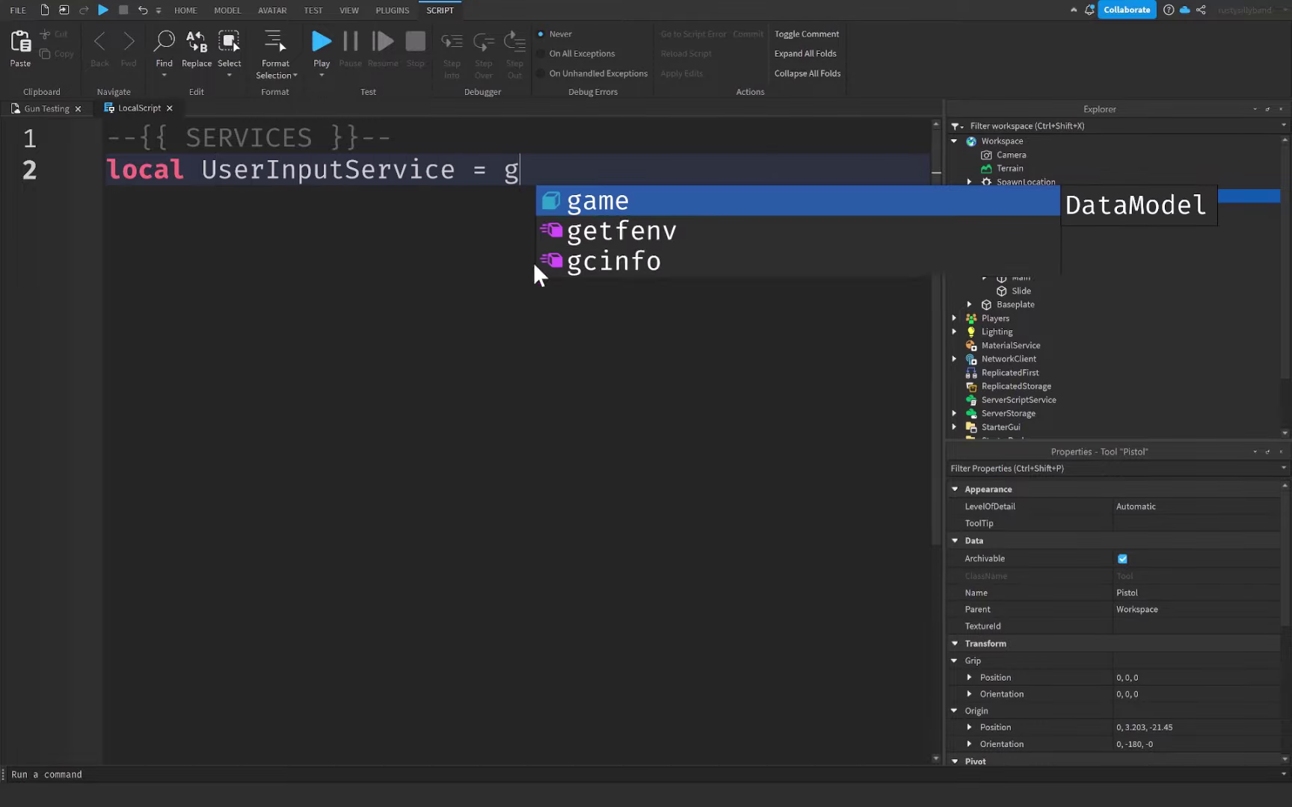
pyautogui.press('Tab')
pyautogui.write(':GetService("us')
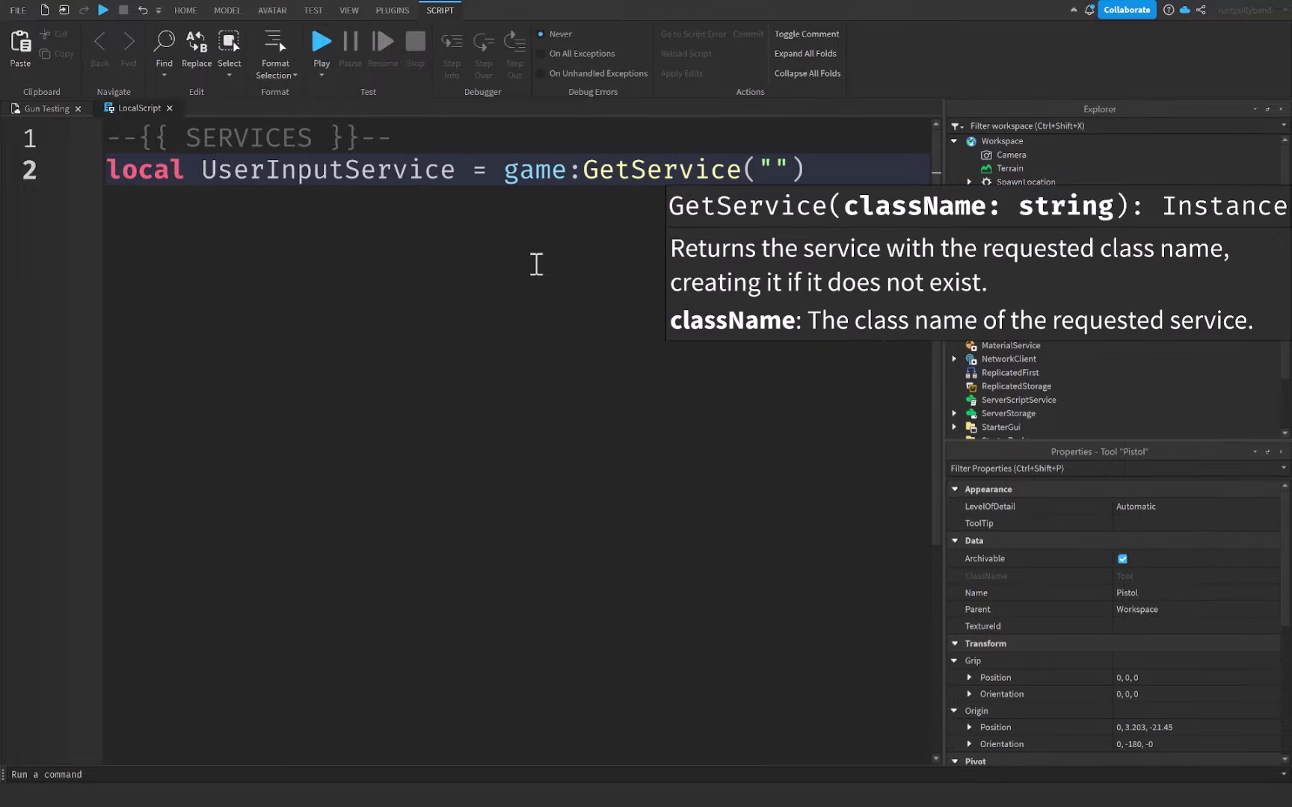
pyautogui.press('Tab')
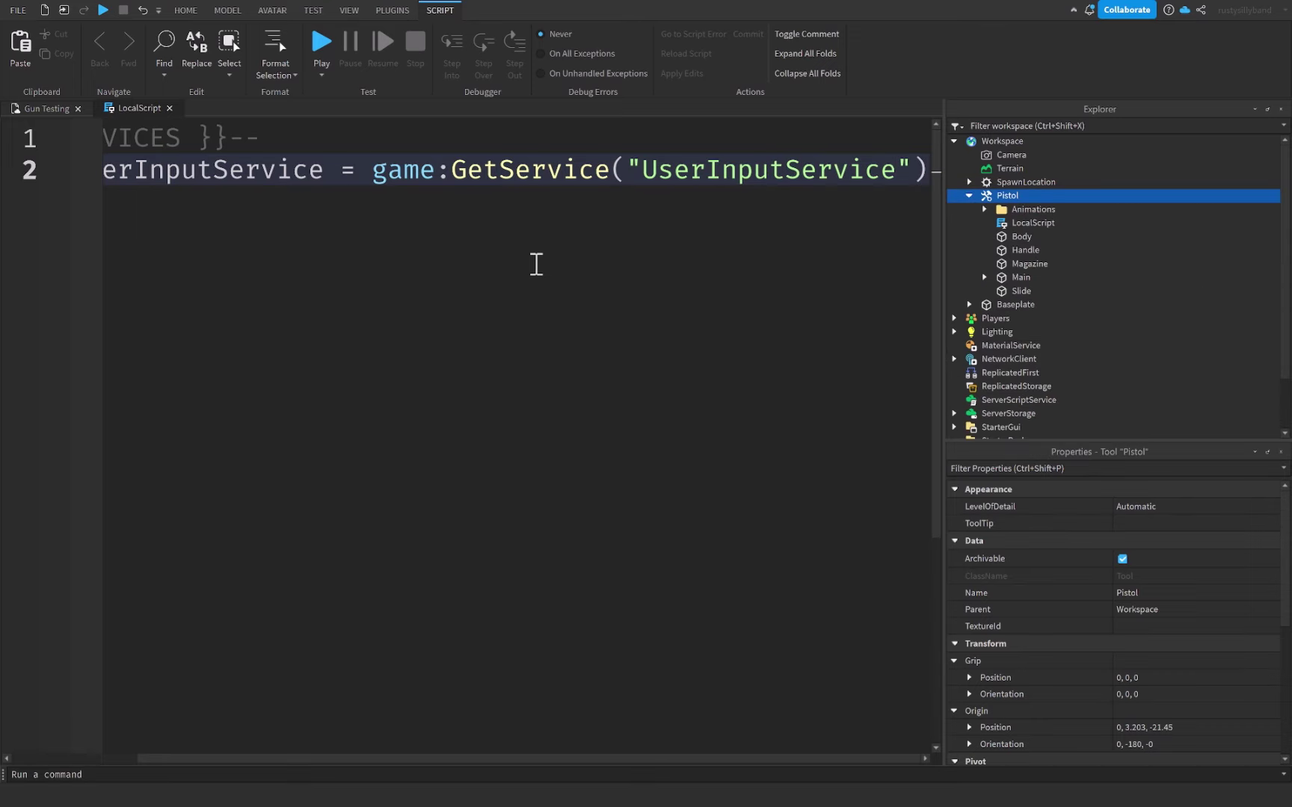
pyautogui.press('Return')
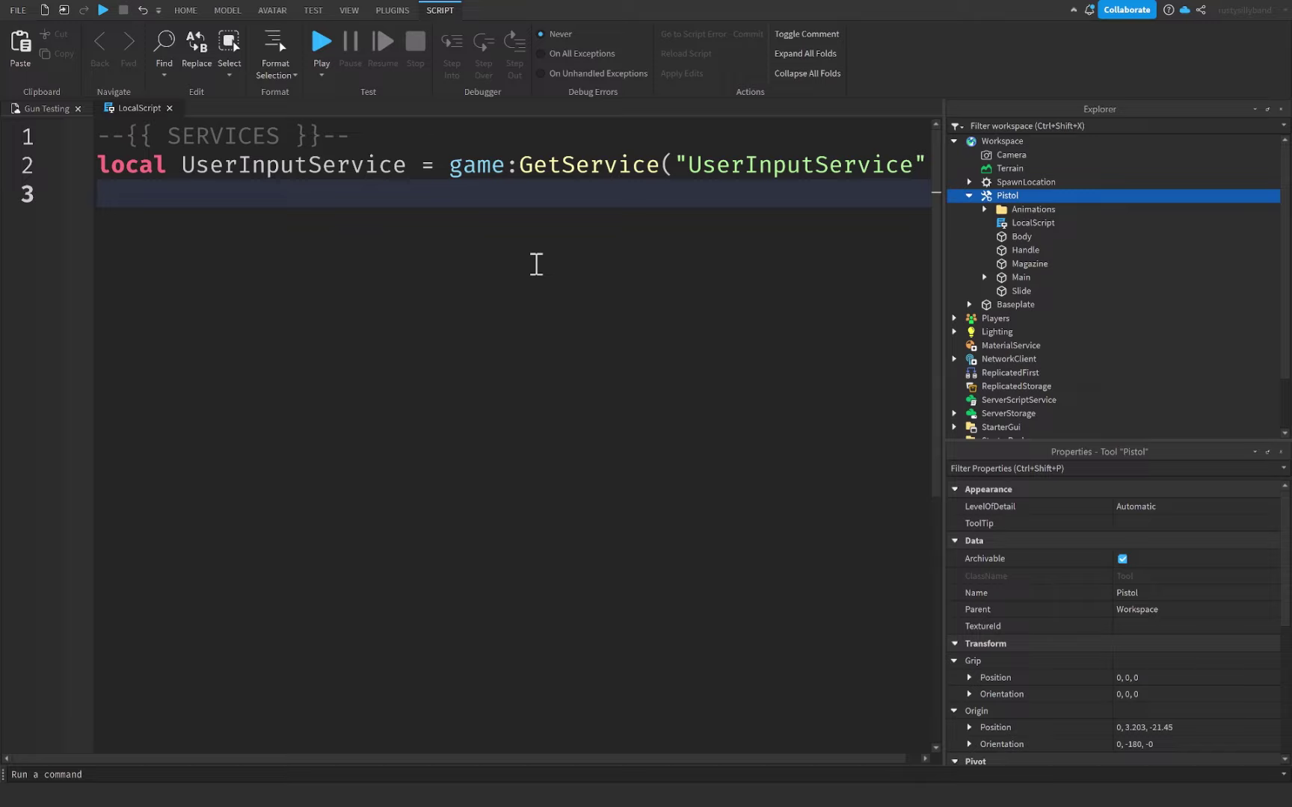
# - Add local Players = game:GetService("Players") after checking Players in the Explorer
pyautogui.write('loc')
pyautogui.press('Tab')
pyautogui.write('Players = g')
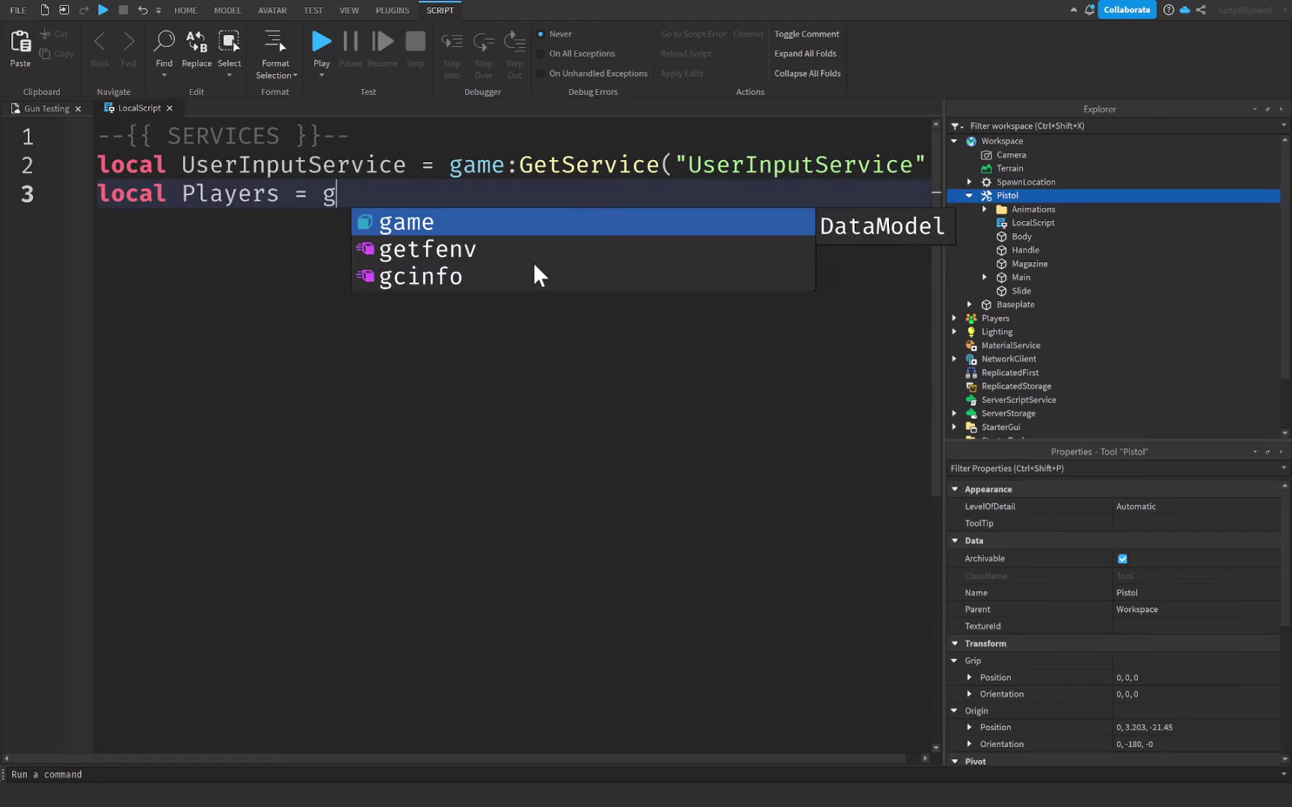
pyautogui.write('ame:GetSer')
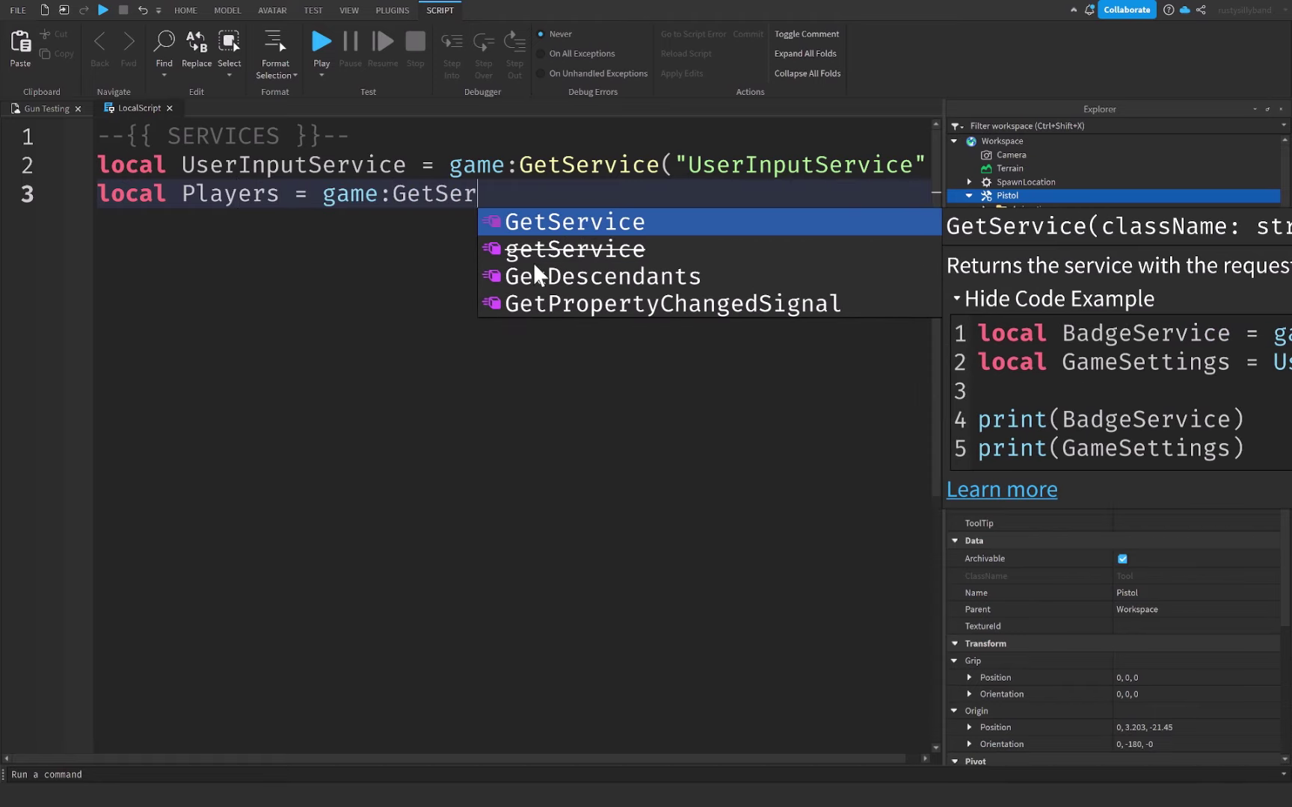
pyautogui.press('Tab')
pyautogui.write('"')
pyautogui.write('Play')
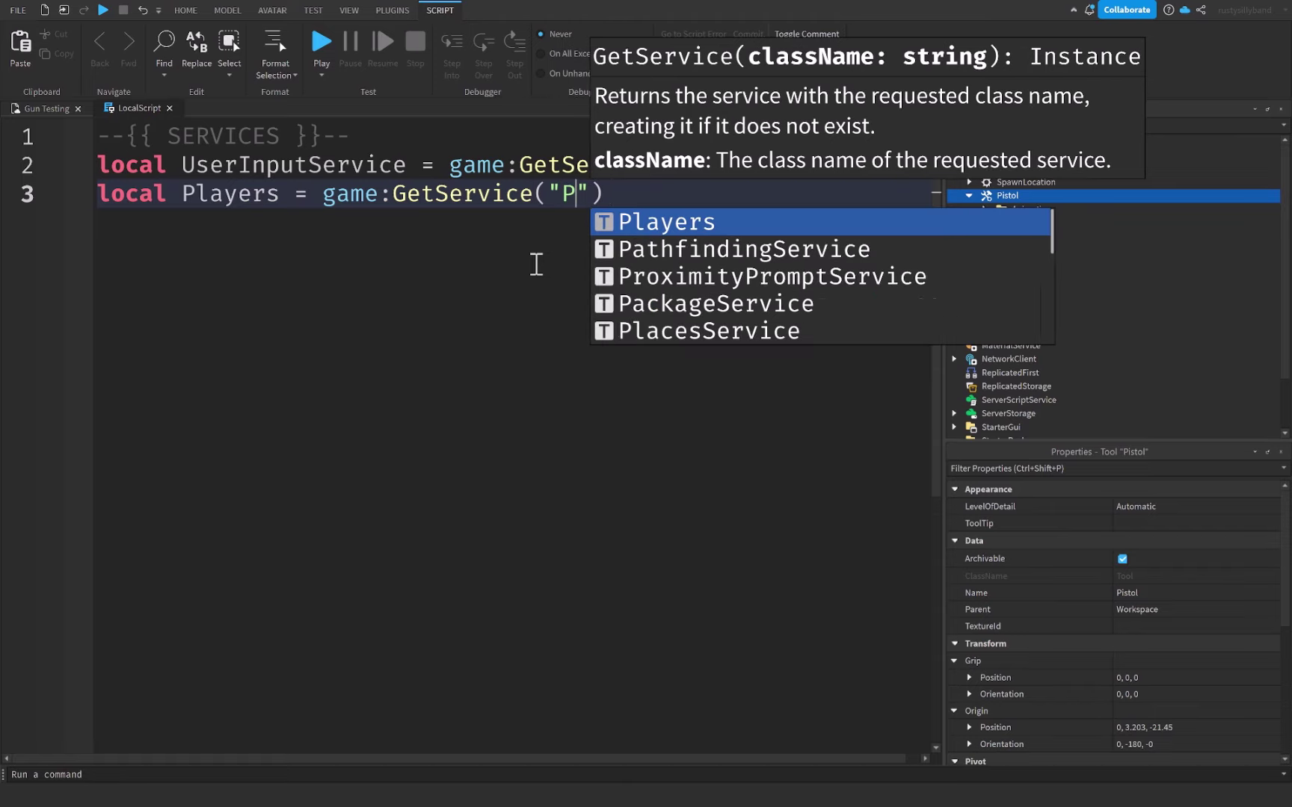
pyautogui.press('Tab')
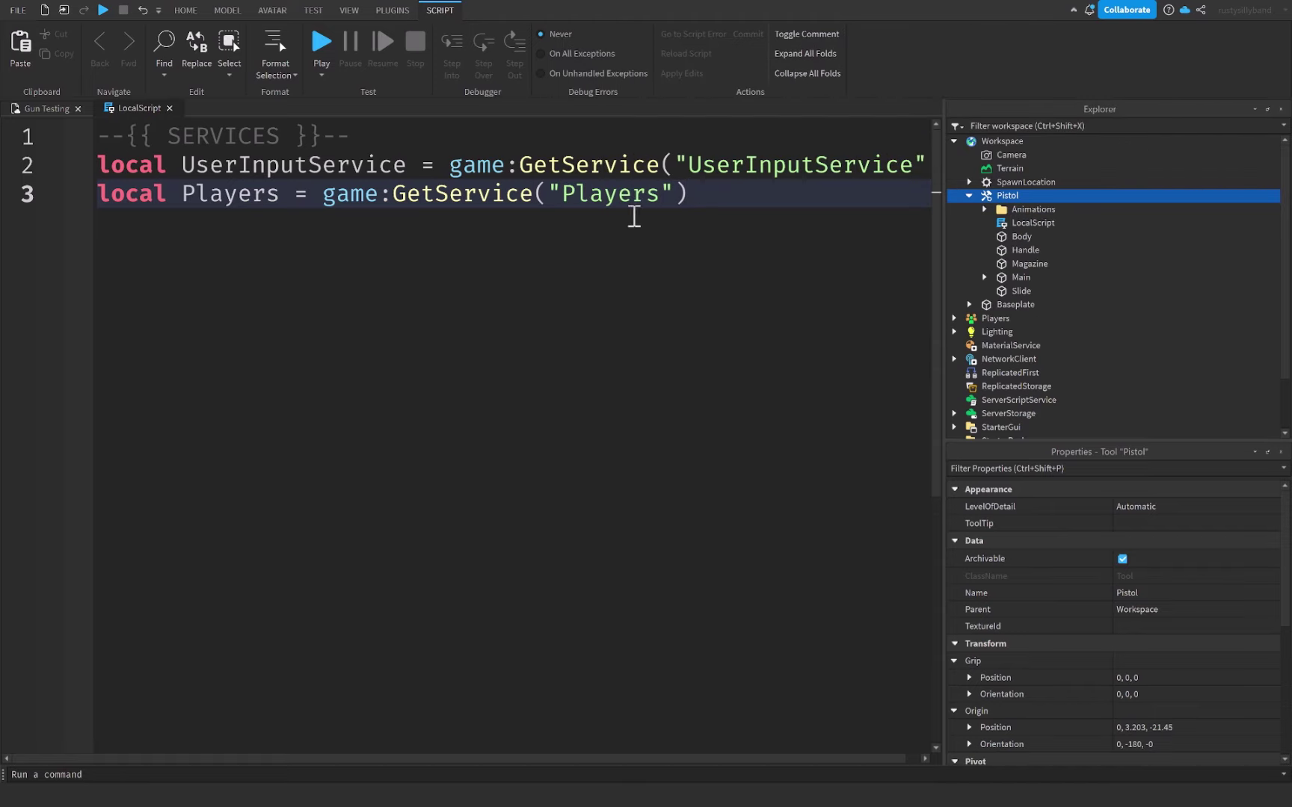
pyautogui.click(980, 323)
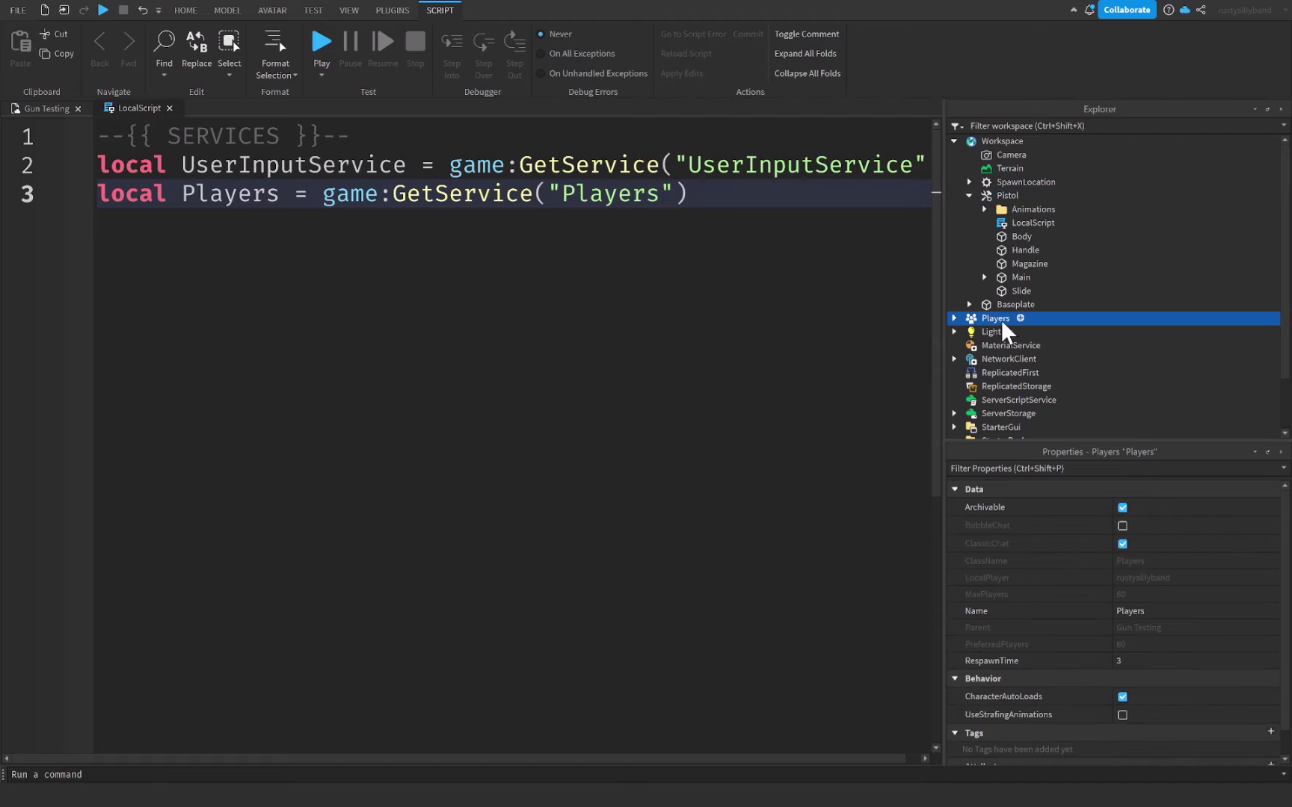
pyautogui.click(958, 317)
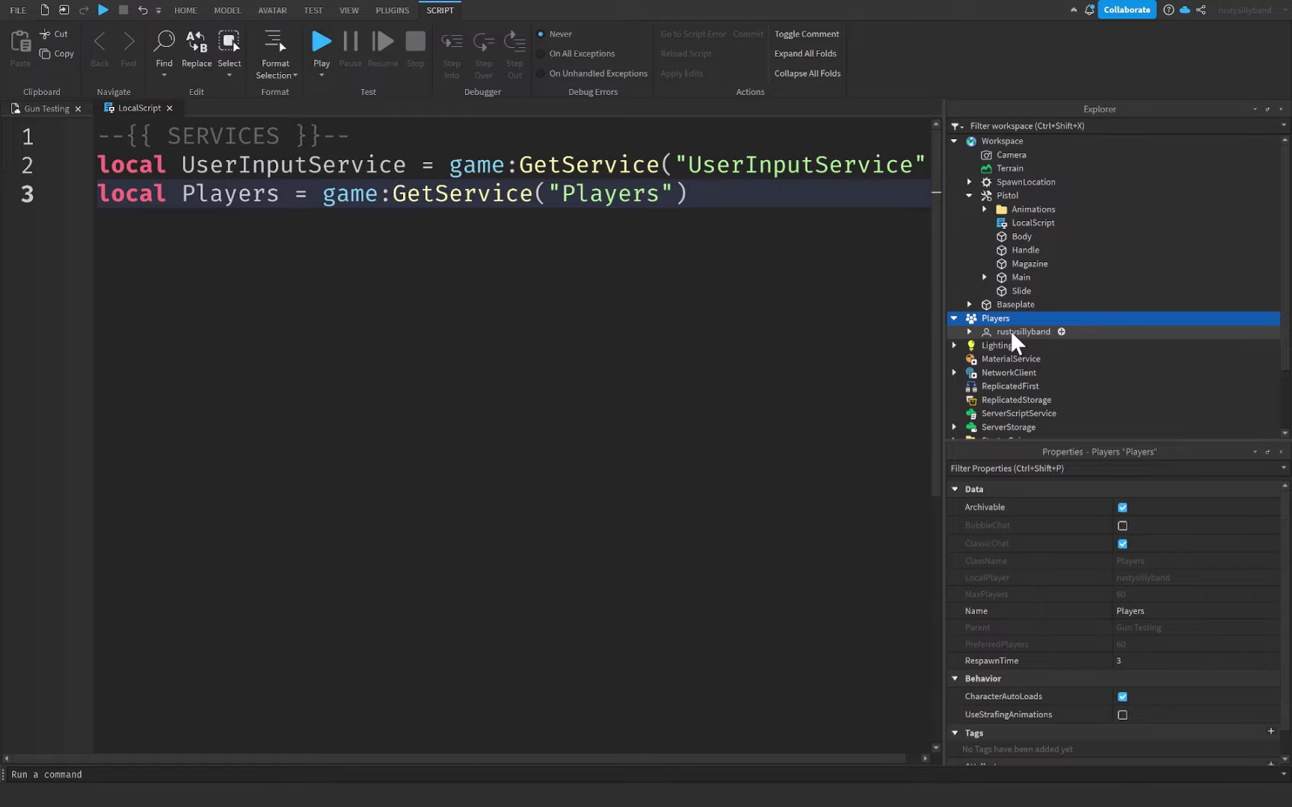
pyautogui.click(778, 220)
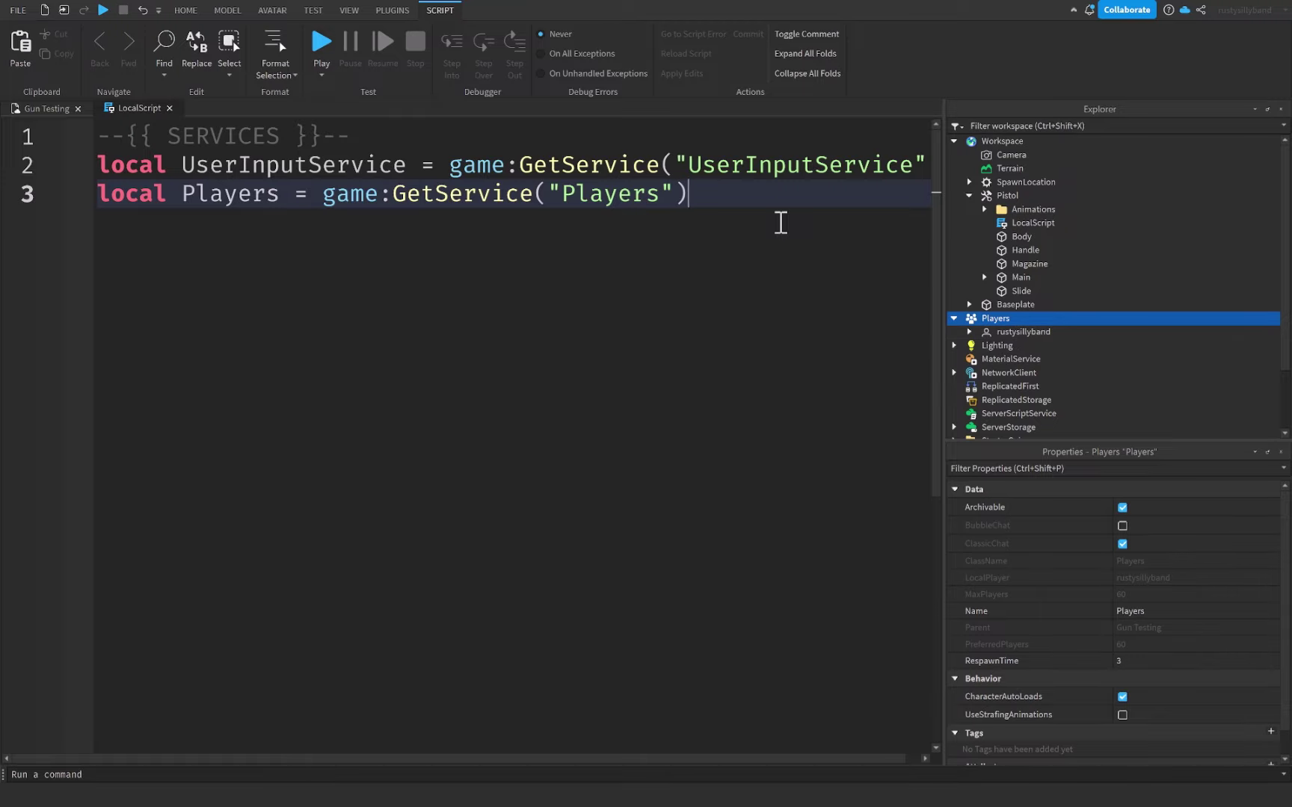
pyautogui.press('Return')
pyautogui.press('Return')
# - Add a --{{ VARIABLES }}-- header and local player = Players.LocalPlayer
pyautogui.write('--{{ VARI')
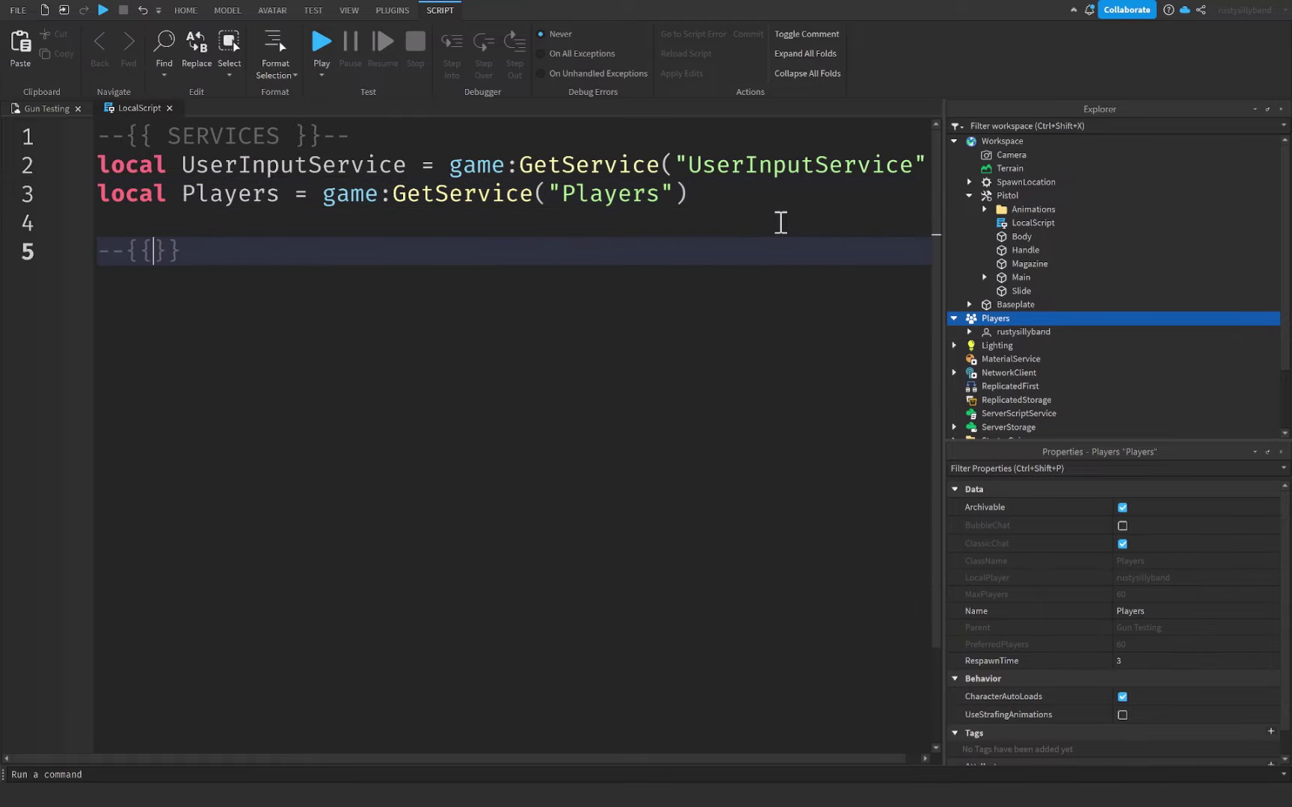
pyautogui.write('ABLES }}')
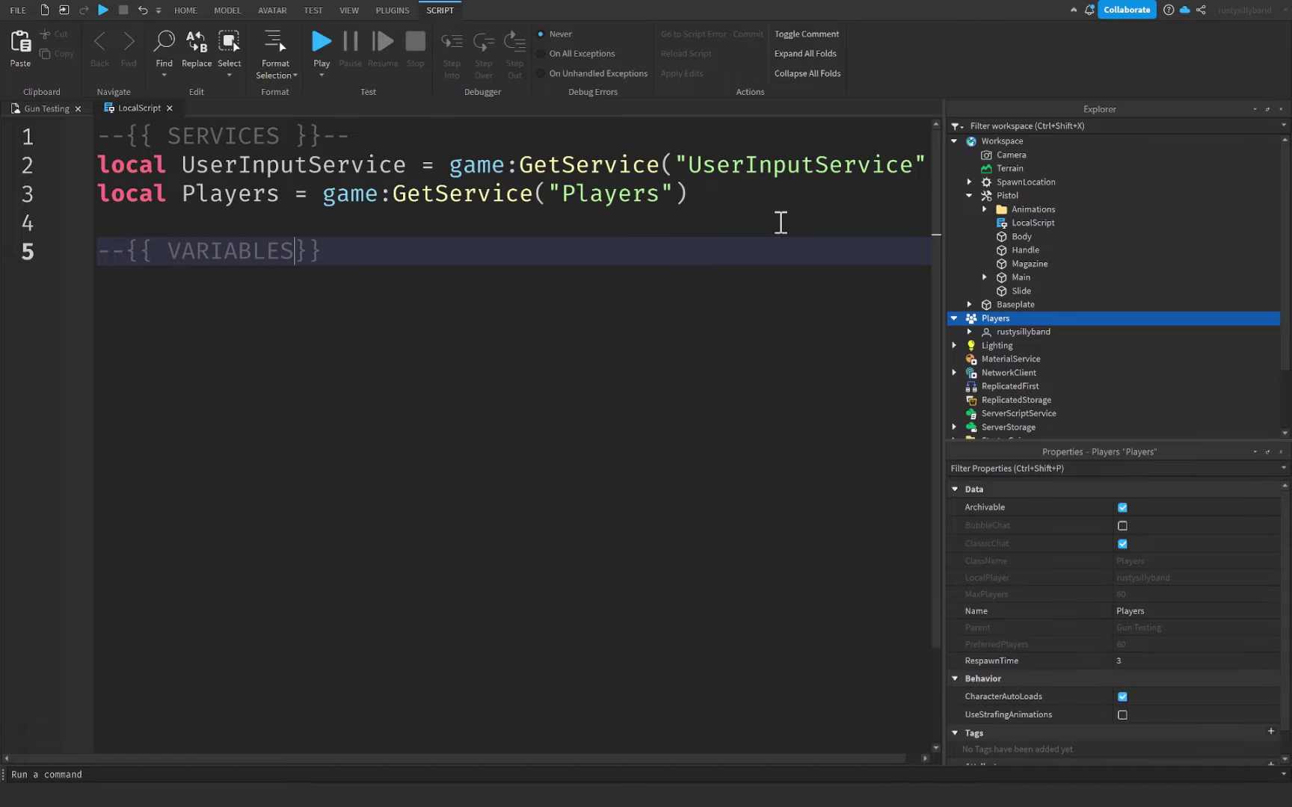
pyautogui.write('--')
pyautogui.press('Return')
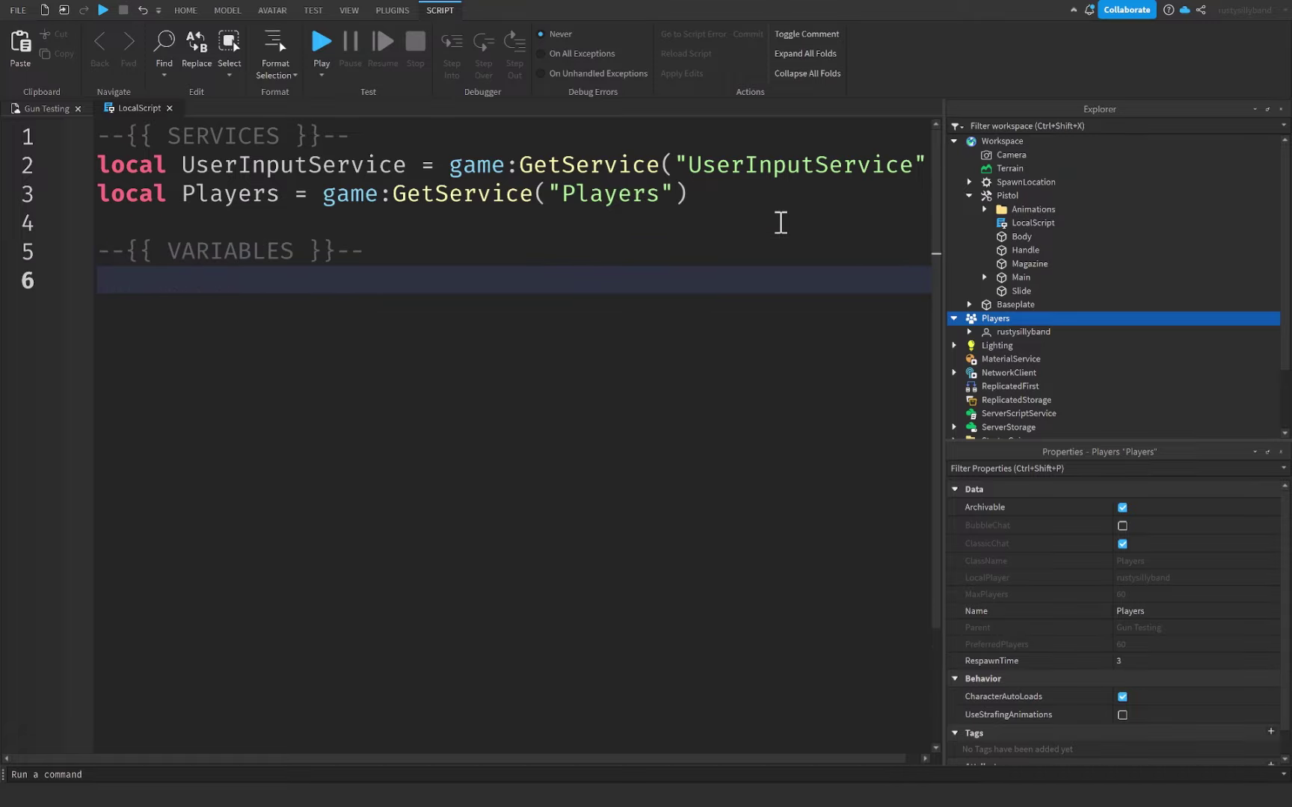
pyautogui.write('local player ')
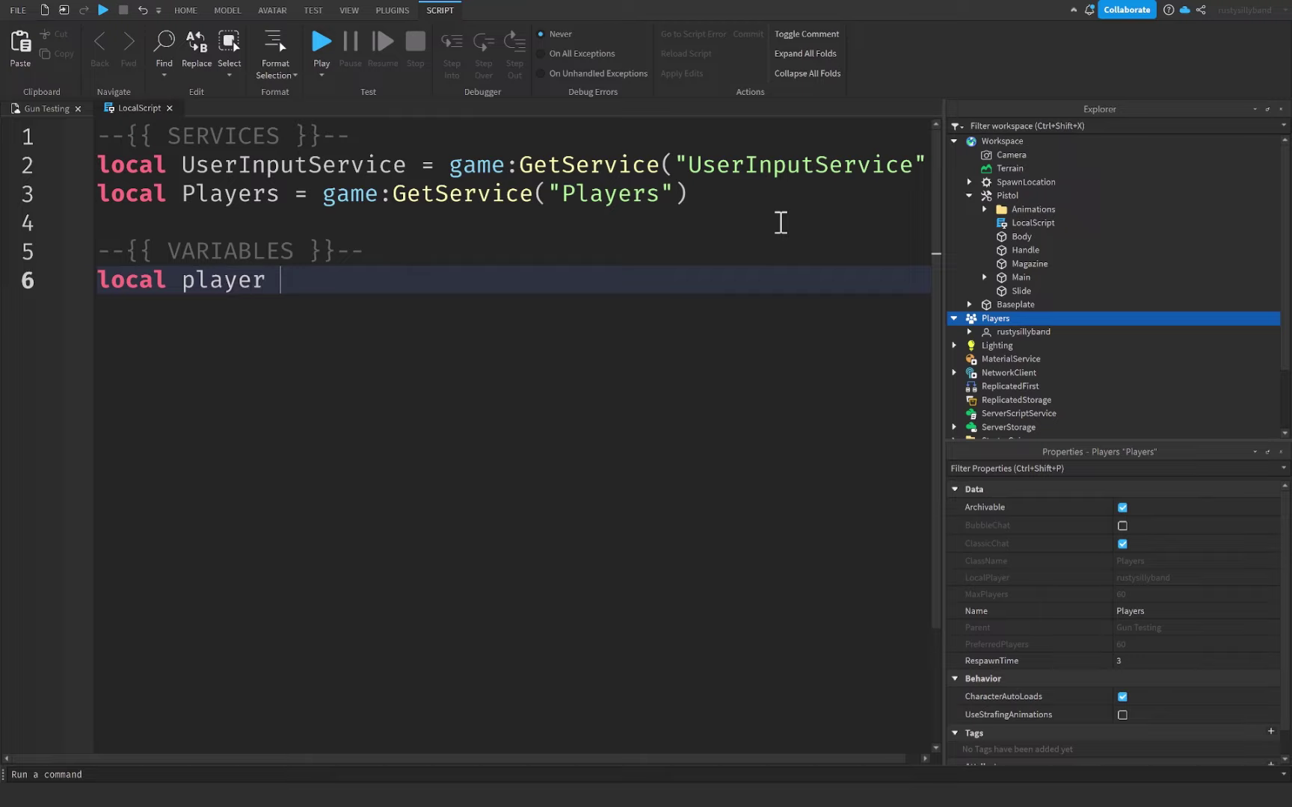
pyautogui.write('= p')
pyautogui.press('Tab')
pyautogui.write('.lo')
pyautogui.press('Tab')
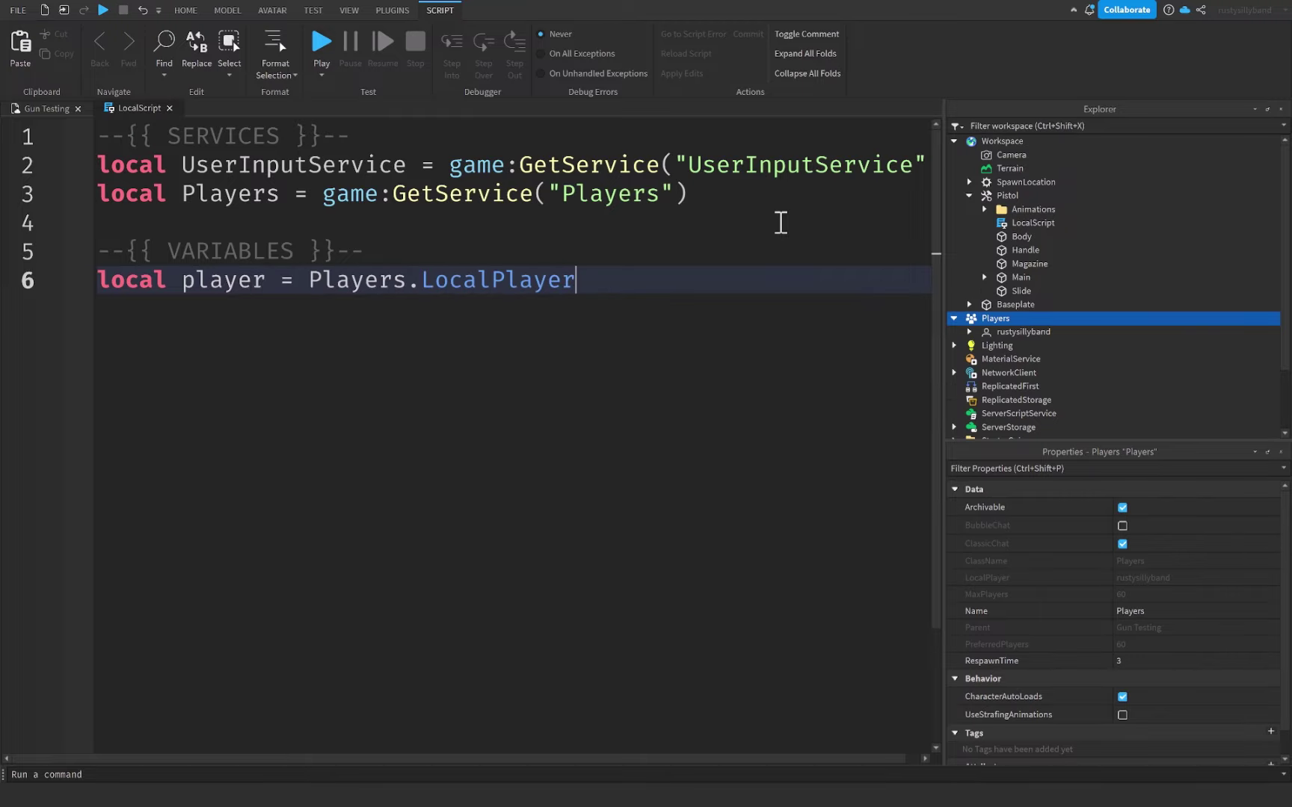
pyautogui.press('Return')
# - Add local tool = script.Parent below the player variable
pyautogui.write('loca')
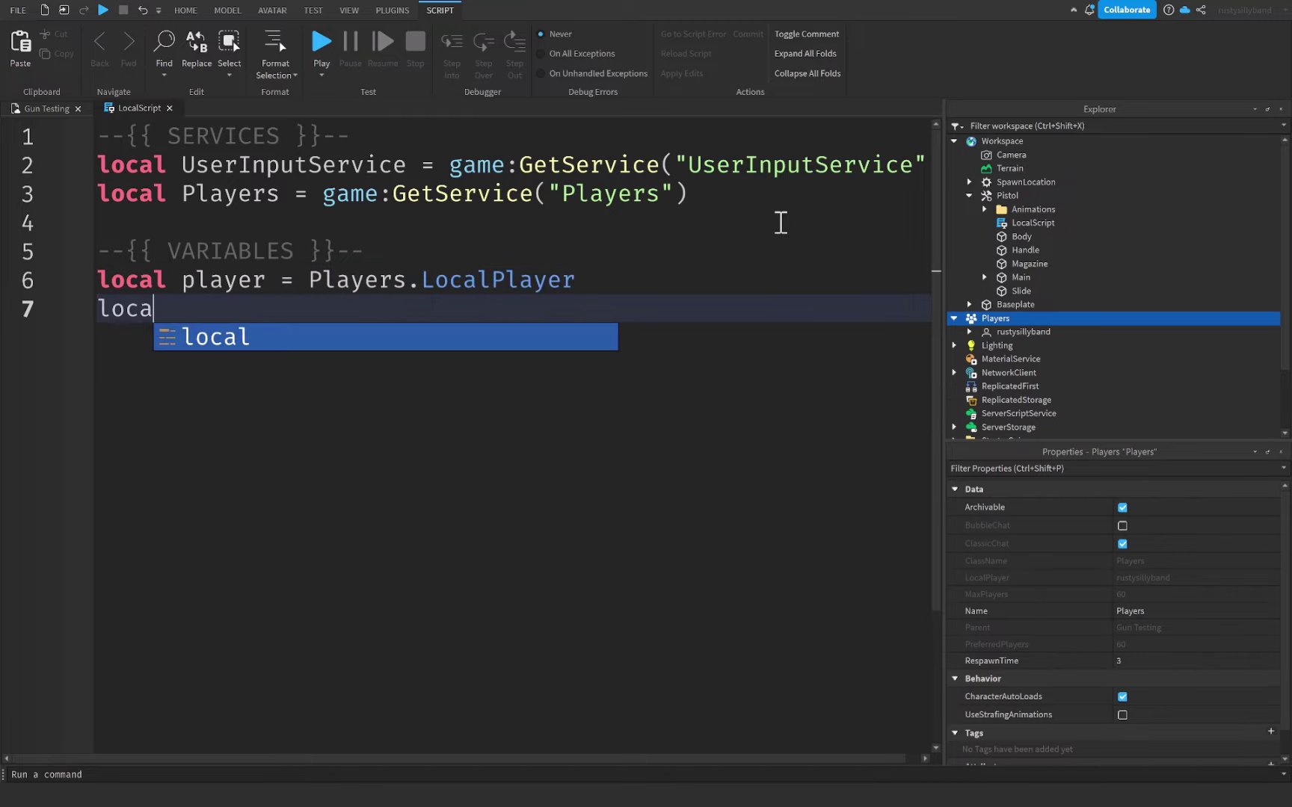
pyautogui.write('l tool = sc')
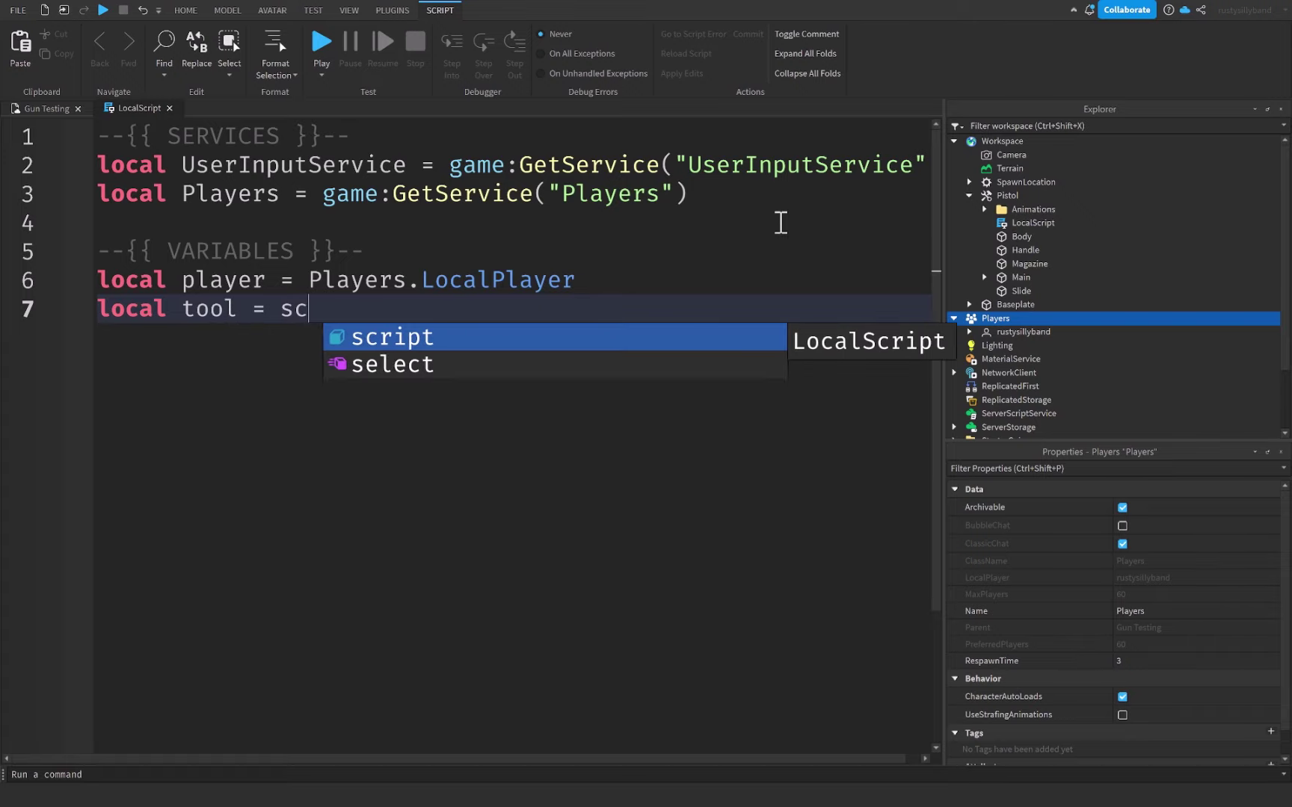
pyautogui.press('Tab')
pyautogui.write('.Par')
pyautogui.press('Tab')
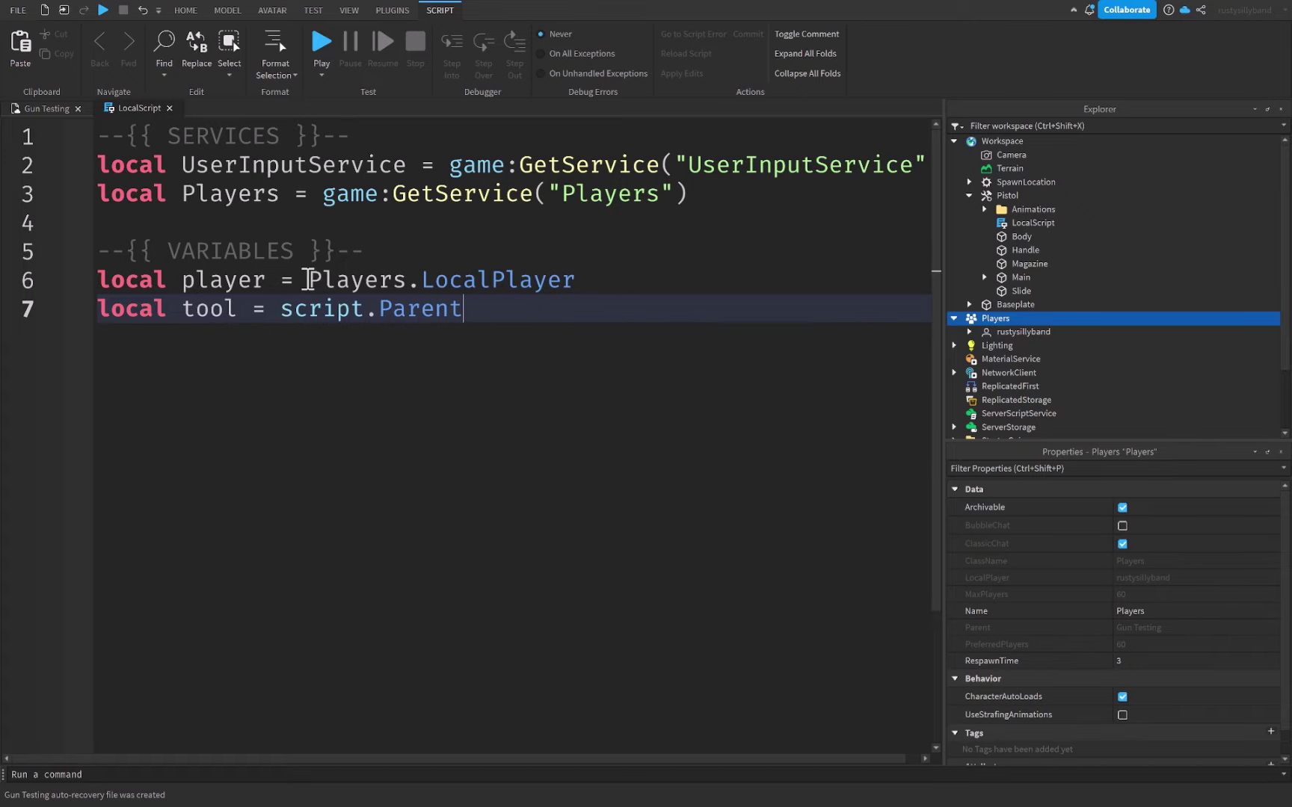
pyautogui.moveTo(309, 279); pyautogui.dragTo(625, 282)
pyautogui.click(606, 280)
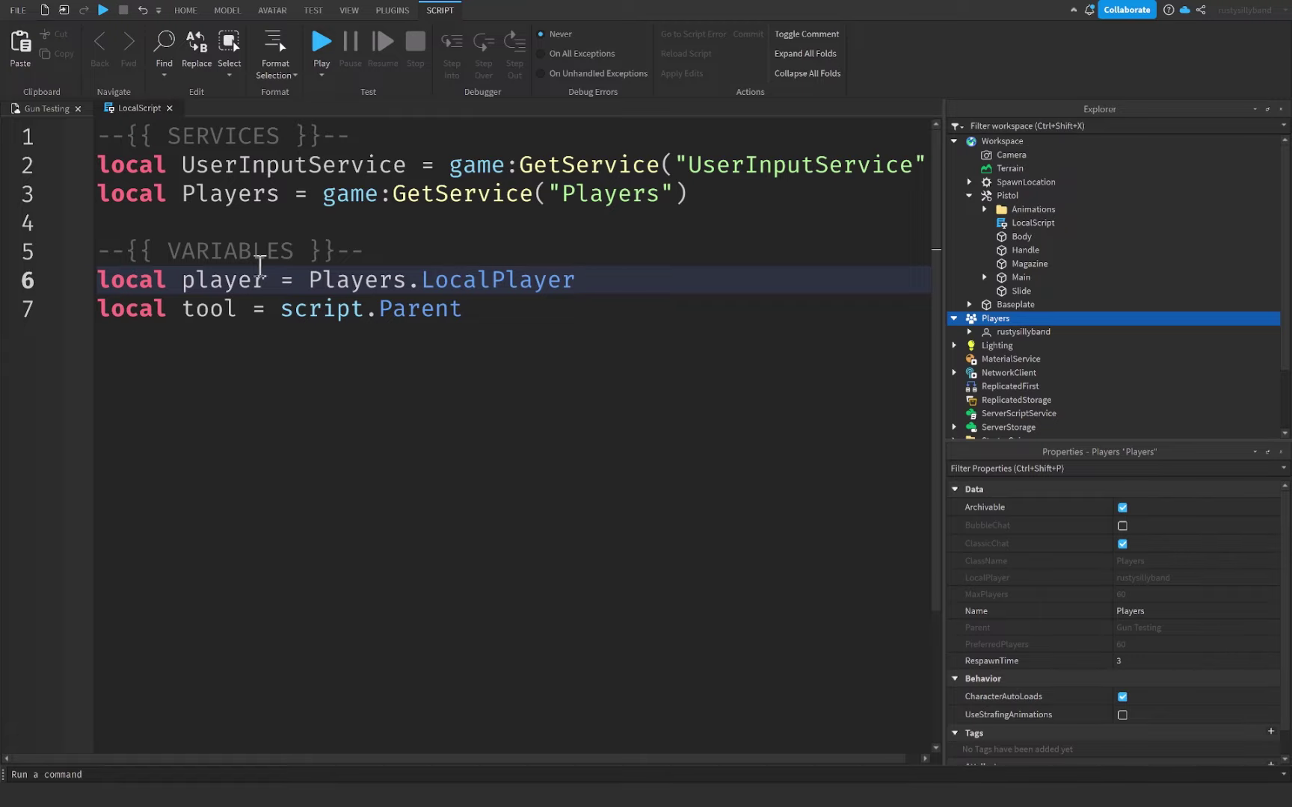
pyautogui.moveTo(91, 279); pyautogui.dragTo(585, 280)
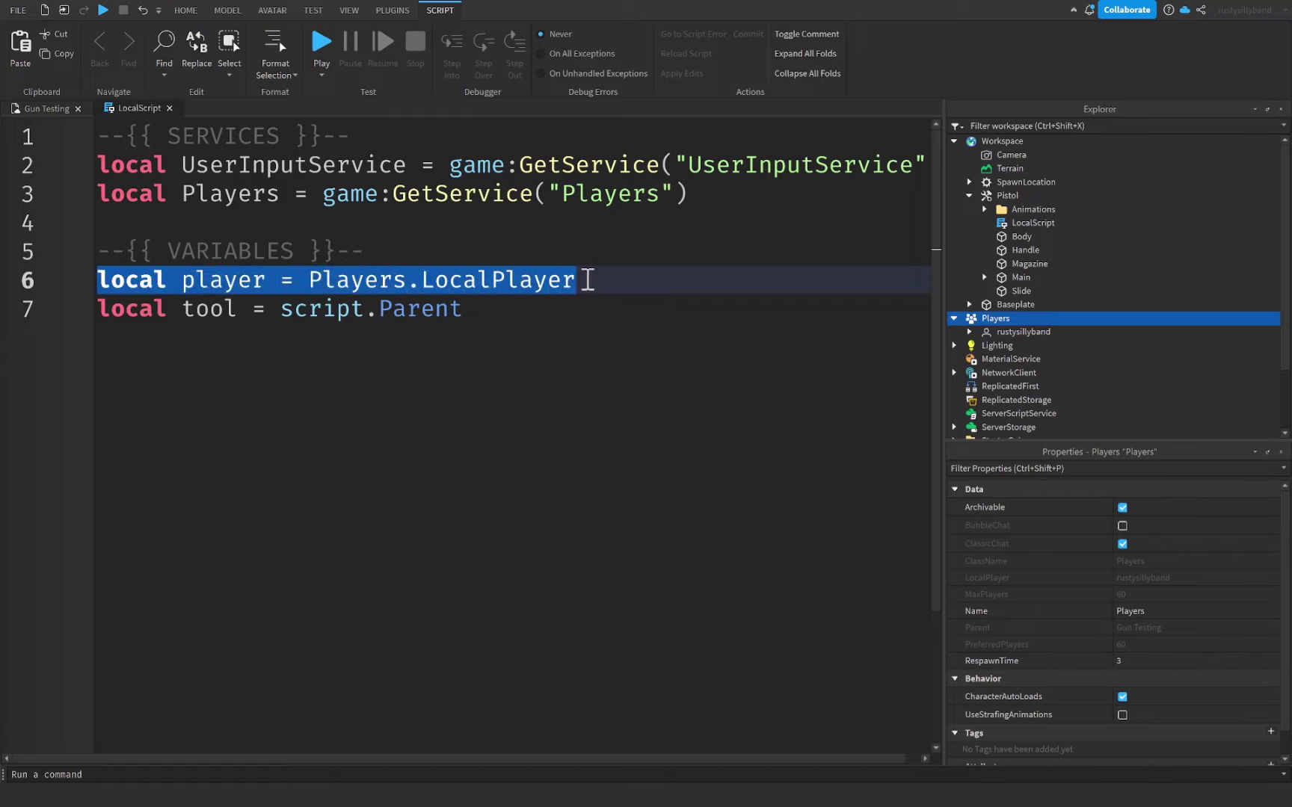
pyautogui.click(599, 283)
pyautogui.write('-- You')
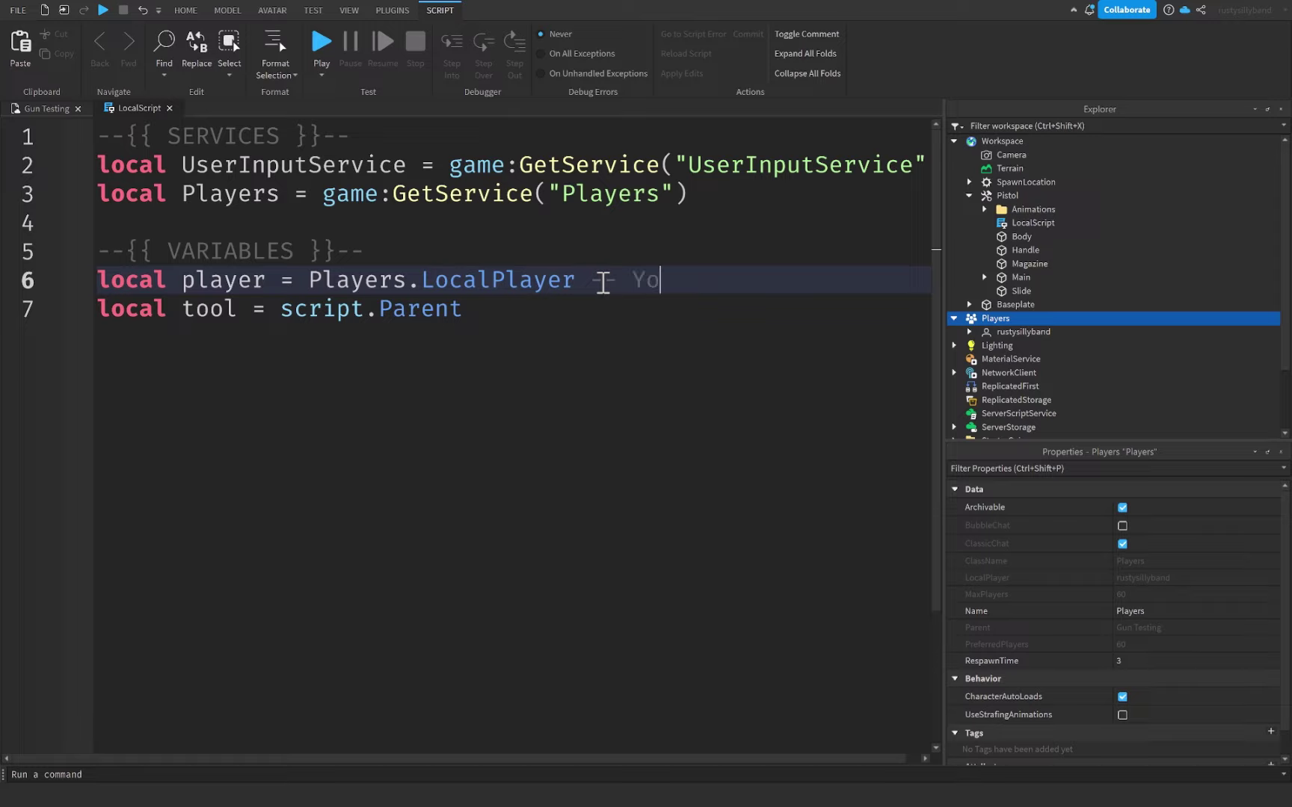
pyautogui.click(479, 260)
pyautogui.doubleClick(481, 279)
pyautogui.click(590, 281)
pyautogui.hotkey('shift', 'End')
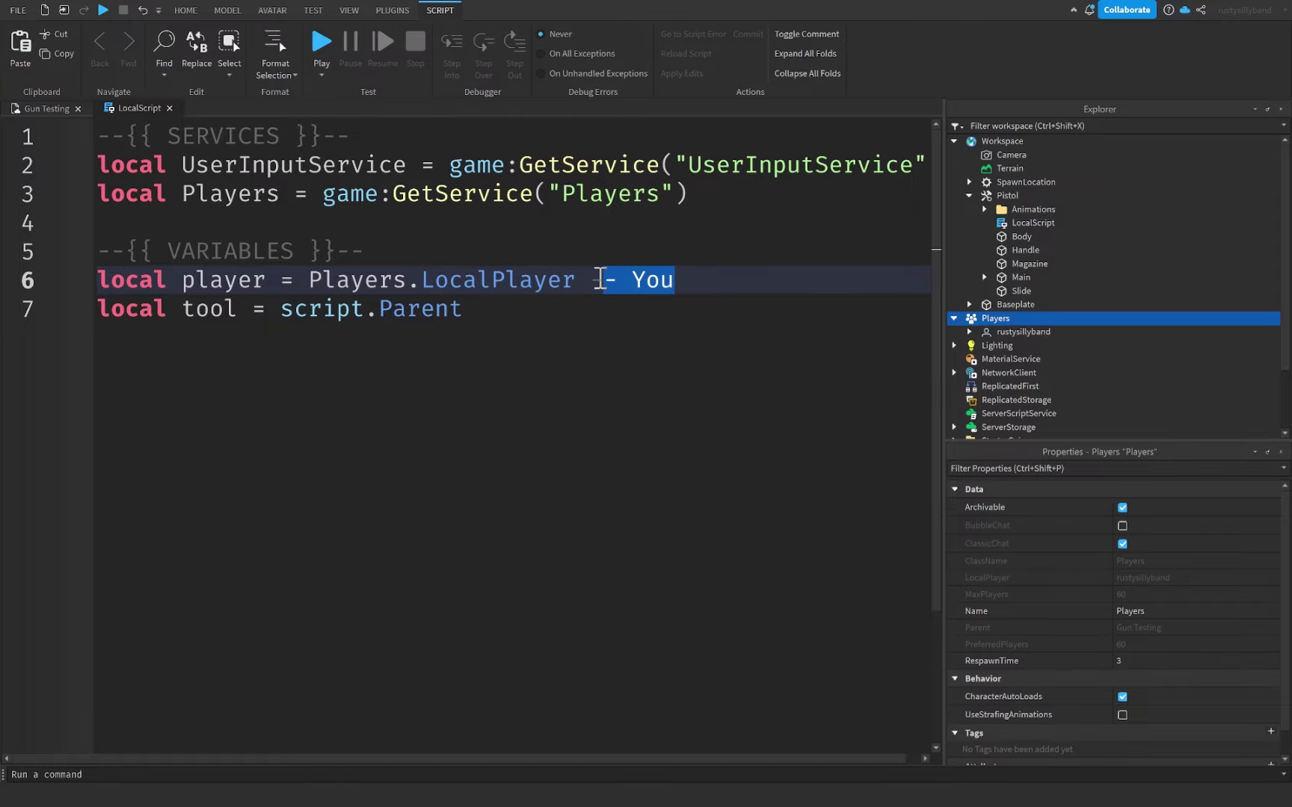
pyautogui.press('BackSpace')
pyautogui.press('BackSpace')
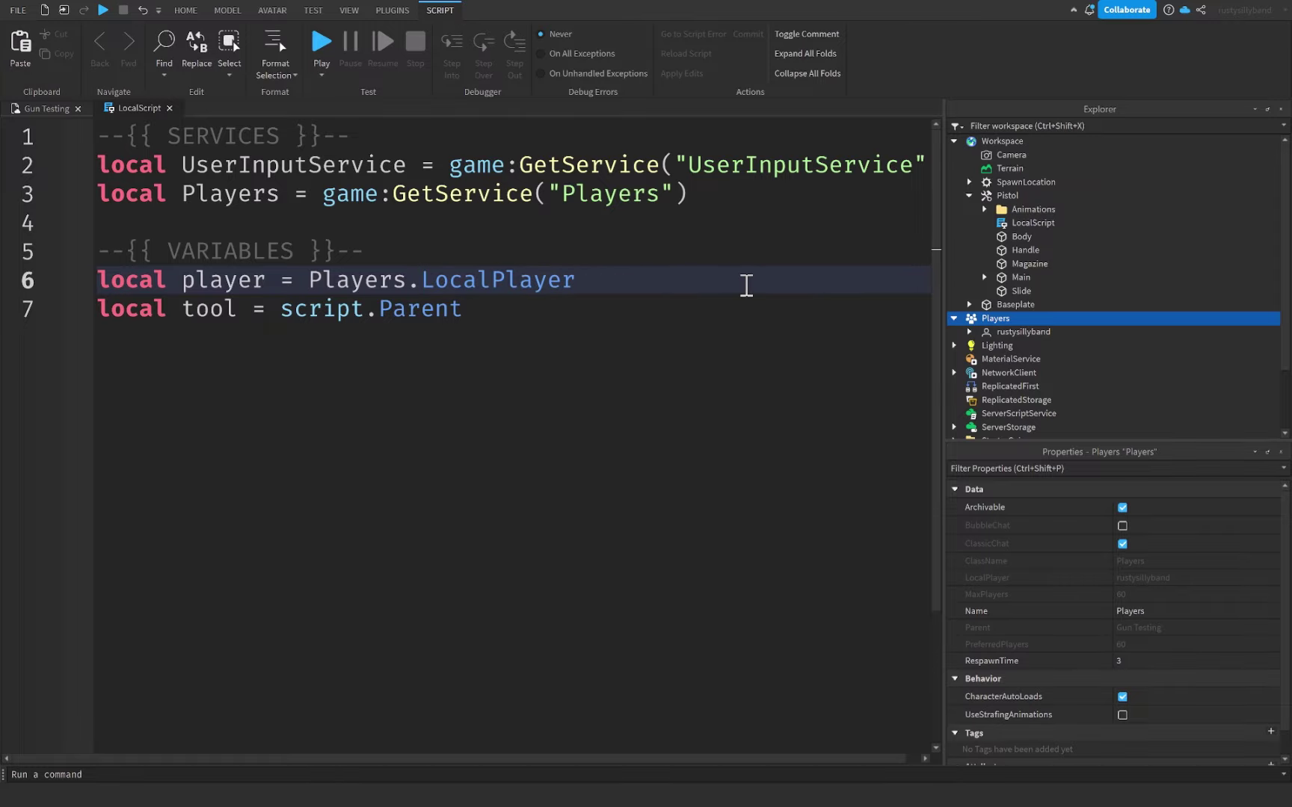
pyautogui.moveTo(101, 308); pyautogui.dragTo(471, 308)
pyautogui.click(471, 308)
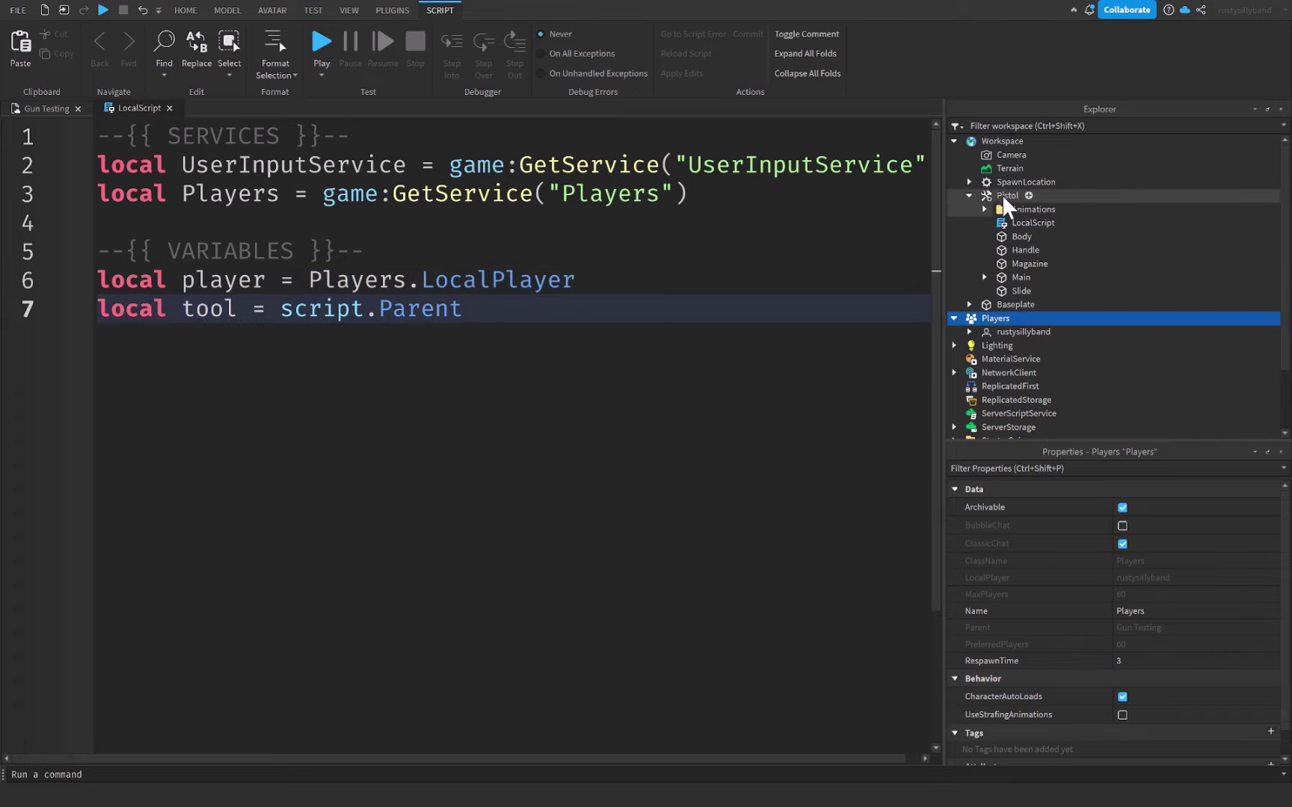
# - Define local animations = script.Parent.Animations and add a --{{ FUNCTIONS }}-- header below it
pyautogui.press('Return')
pyautogui.press('Return')
pyautogui.write('lo')
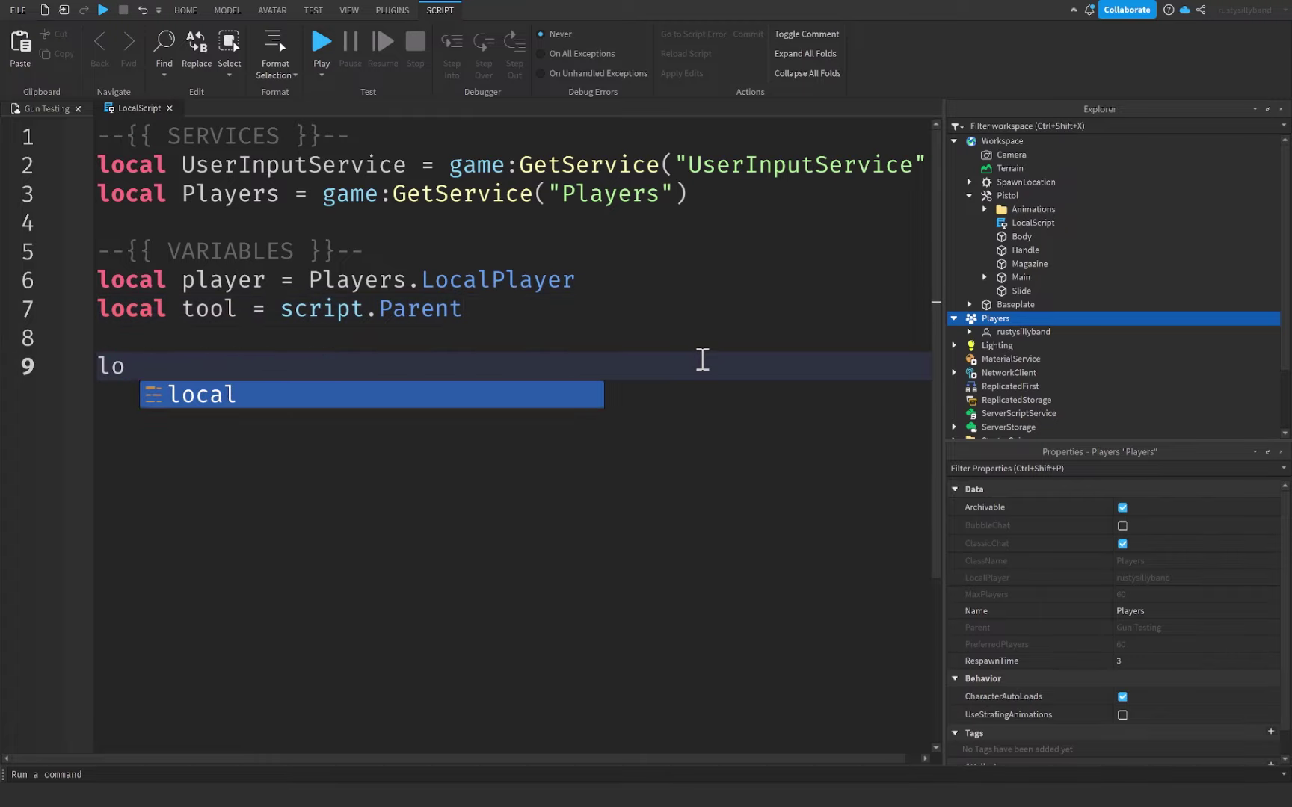
pyautogui.write('cal animations ')
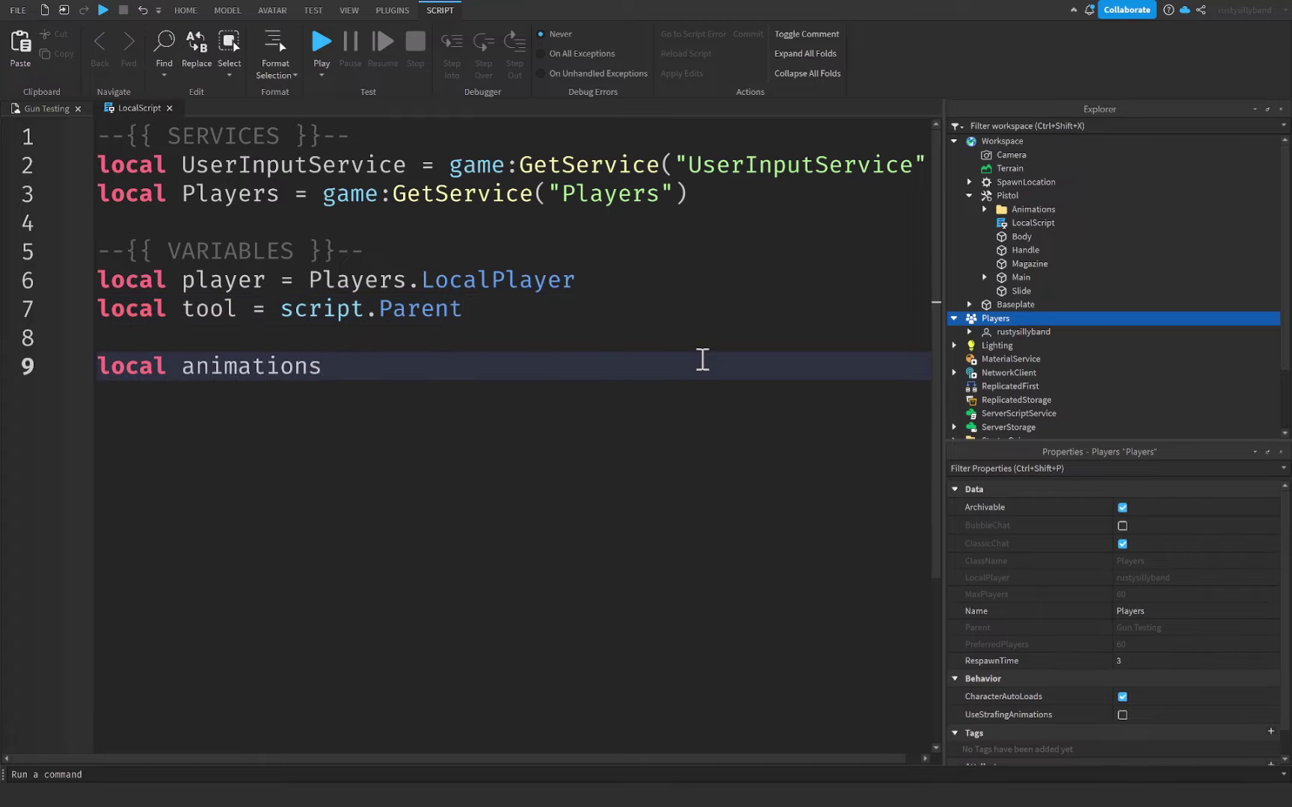
pyautogui.write('= script.Parent.ani')
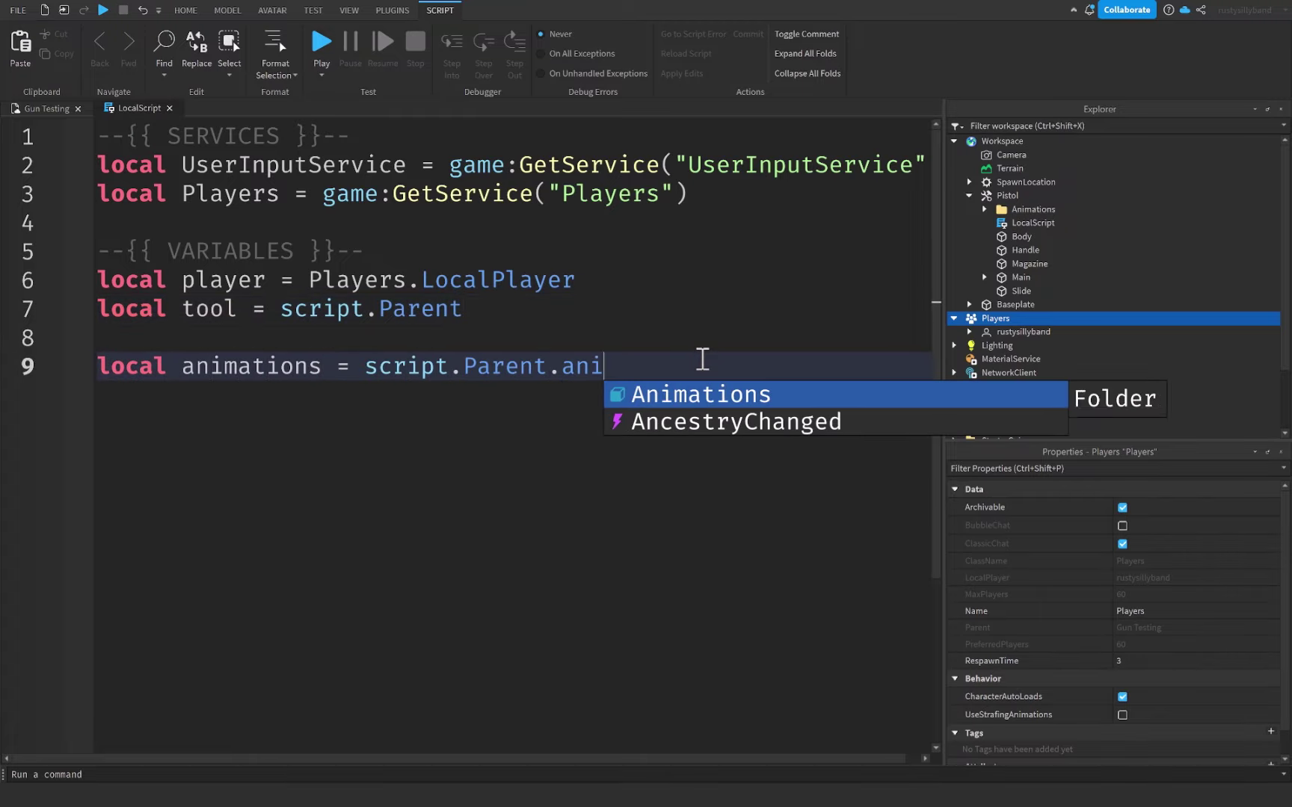
pyautogui.press('Tab')
pyautogui.press('Return')
pyautogui.press('Return')
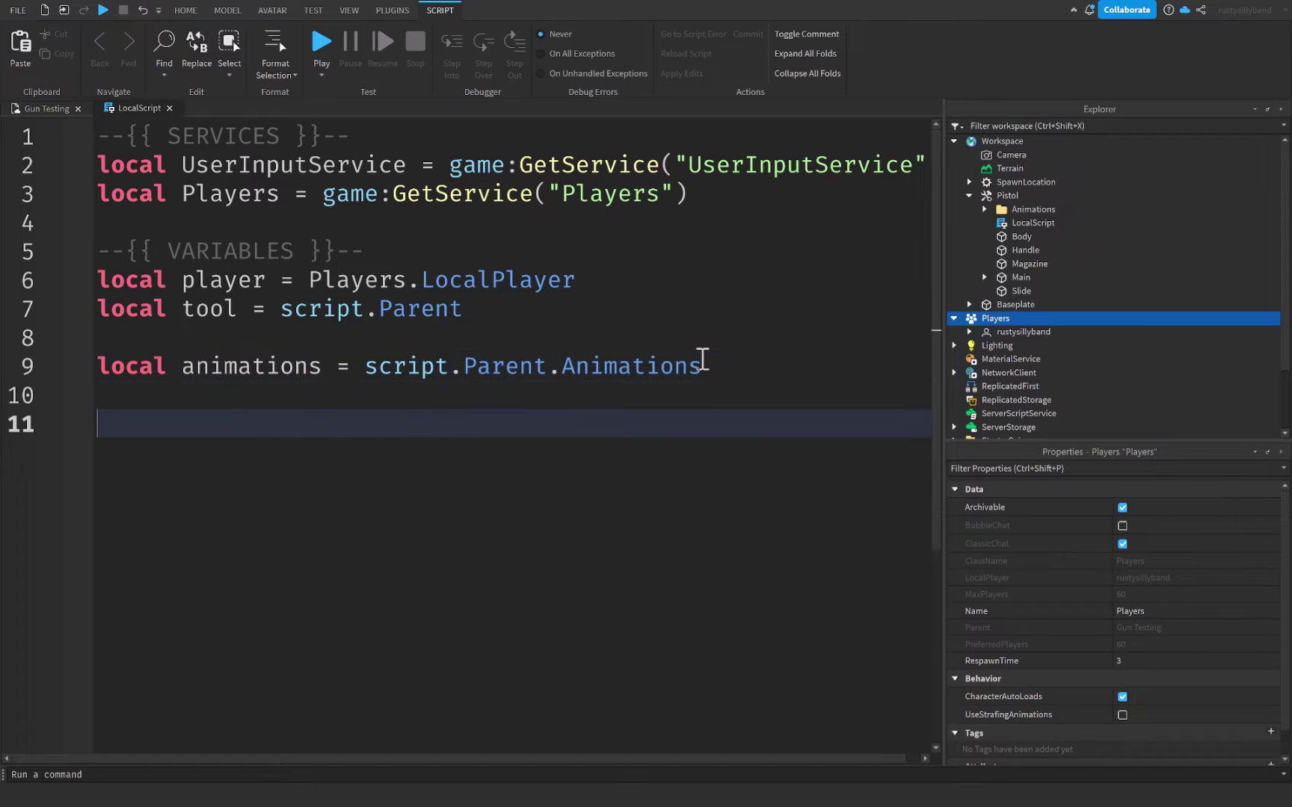
pyautogui.write('--{{ FUNCTIONS }}')
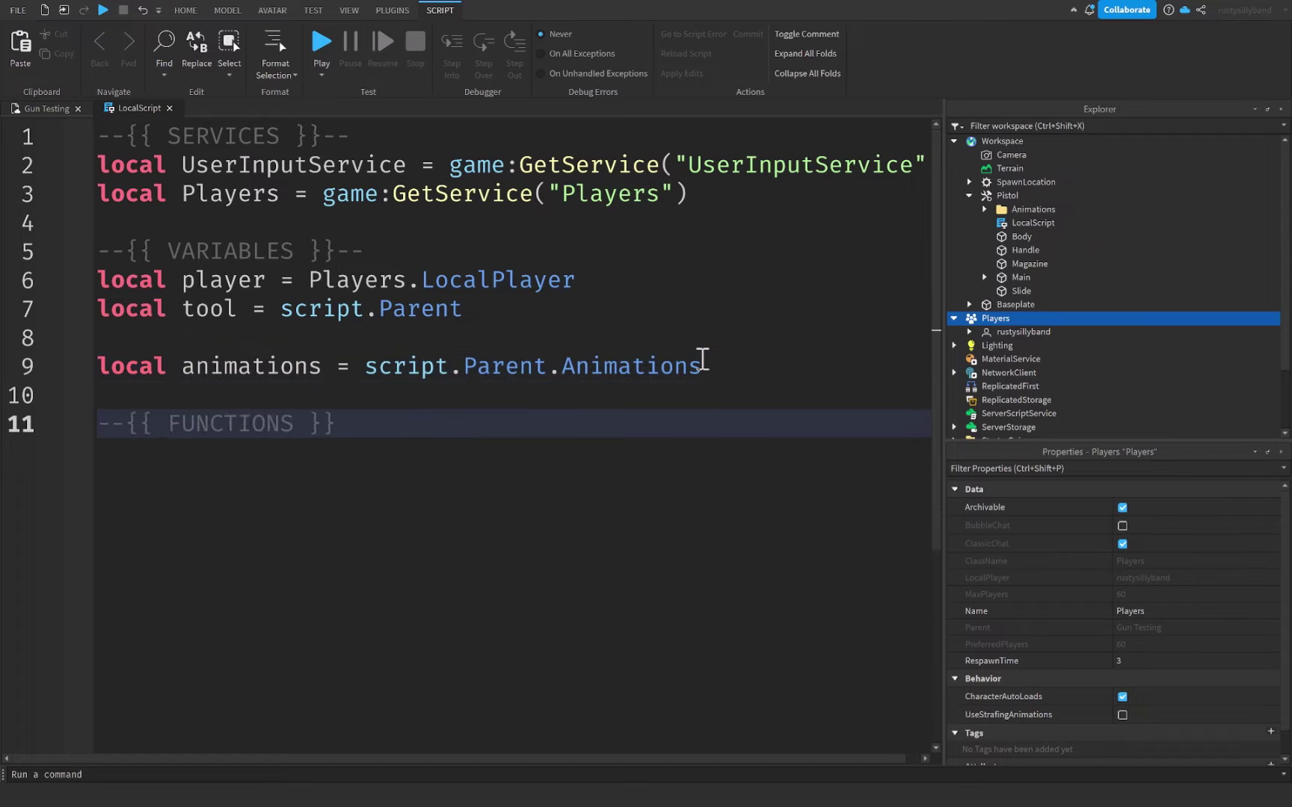
pyautogui.write('--')
# - Connect UserInputService.InputBegan to a function(input, gameProcessedEvent) handler
pyautogui.press('Return')
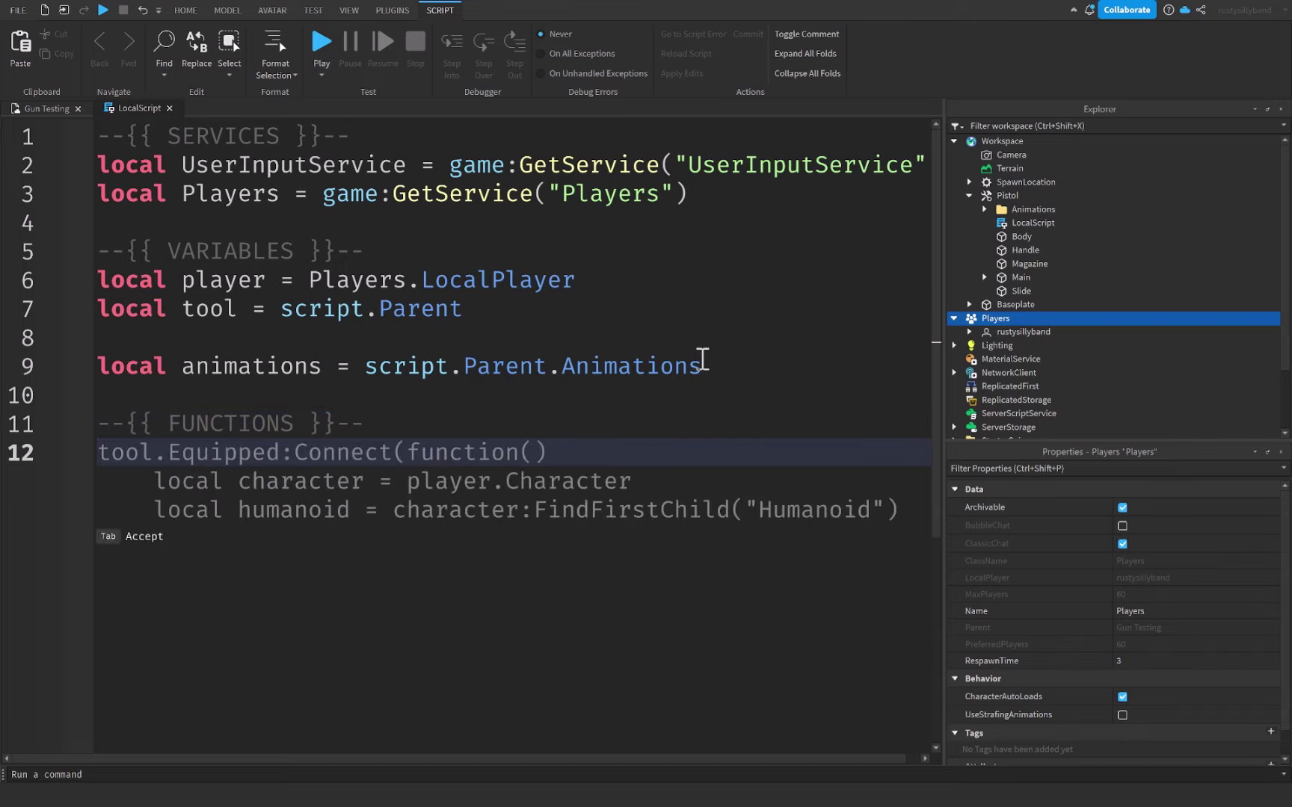
pyautogui.write('user')
pyautogui.press('Tab')
pyautogui.write('.i')
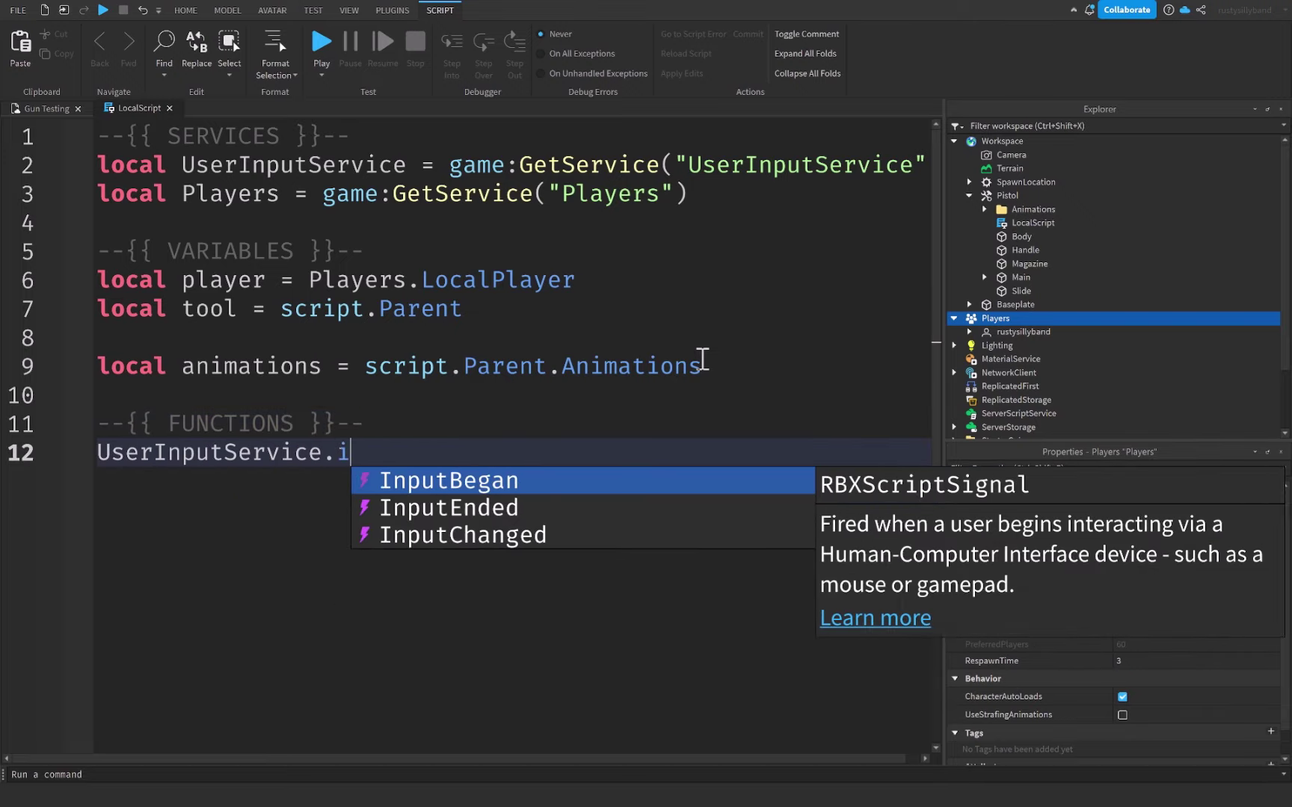
pyautogui.press('Tab')
pyautogui.write(':C')
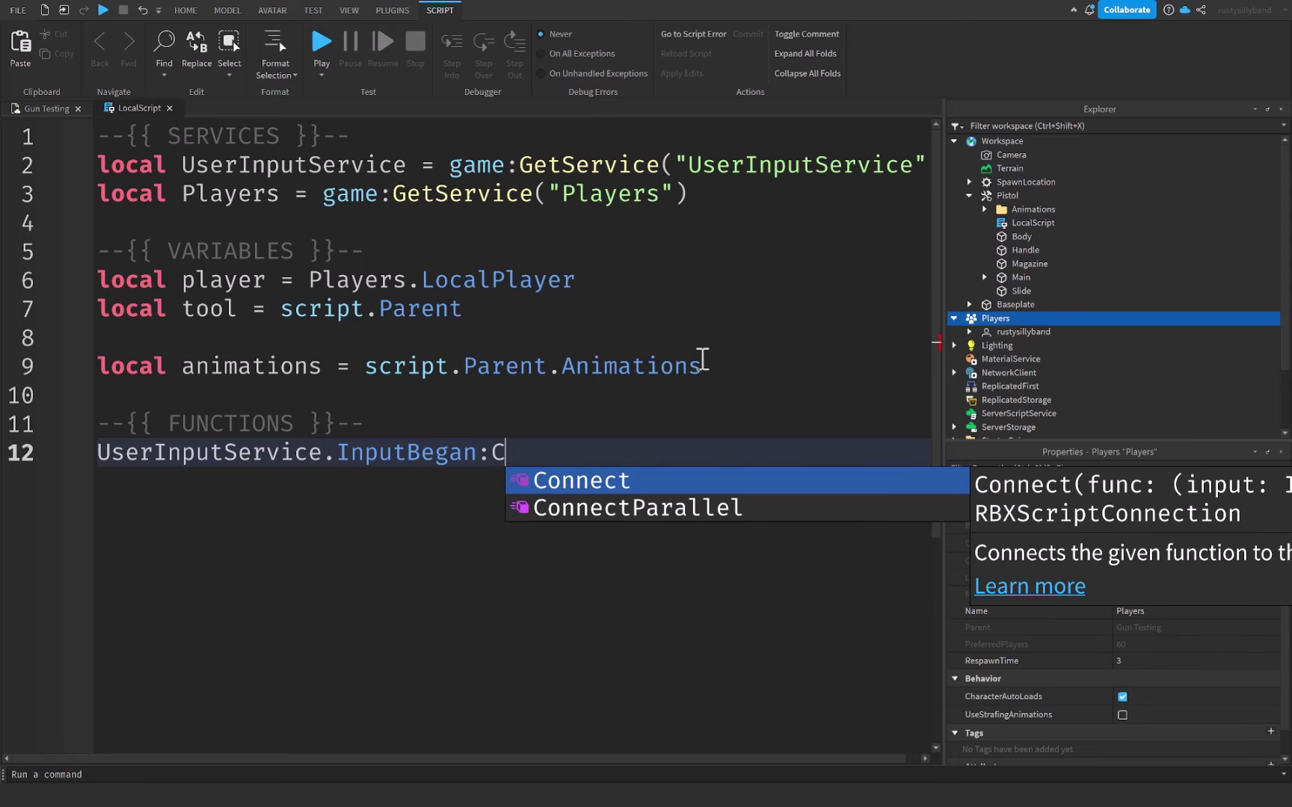
pyautogui.press('Tab')
pyautogui.write('(f')
pyautogui.press('Tab')
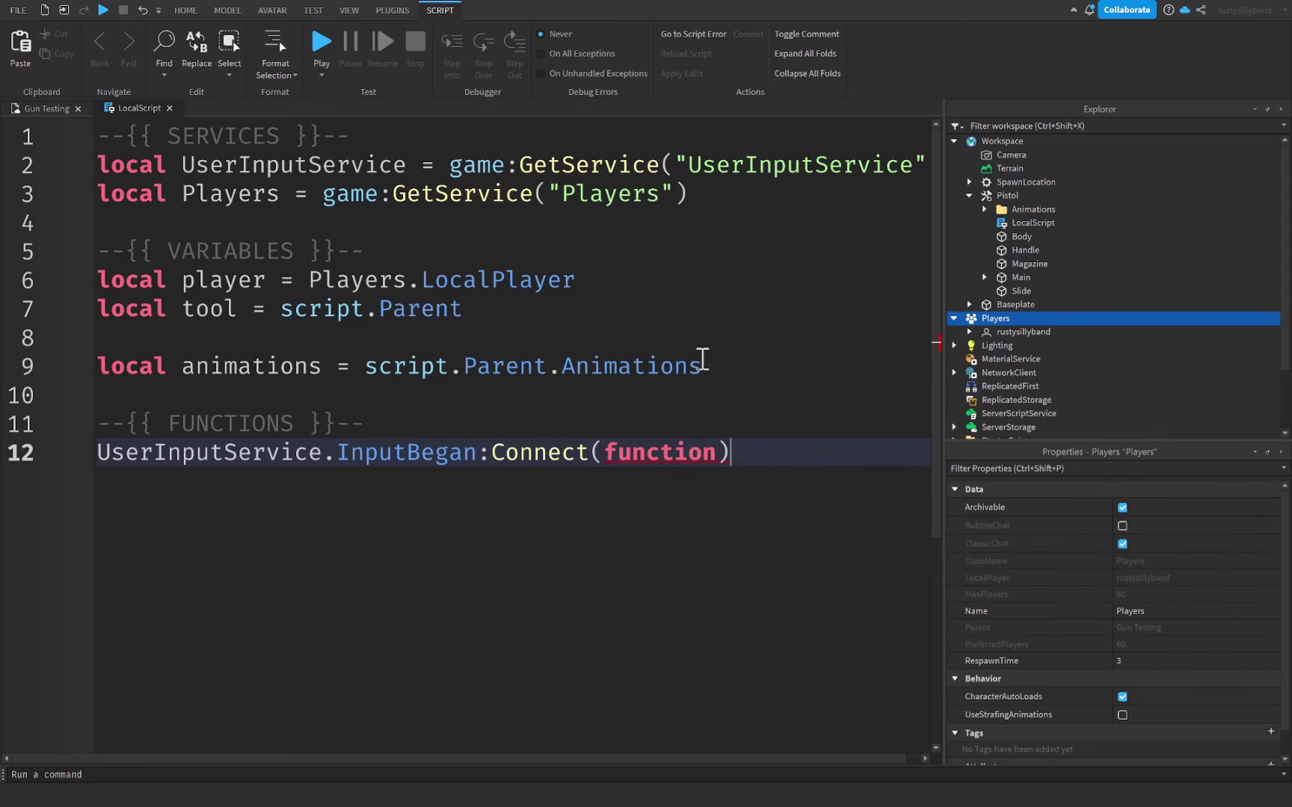
pyautogui.press('BackSpace')
pyautogui.write('(')
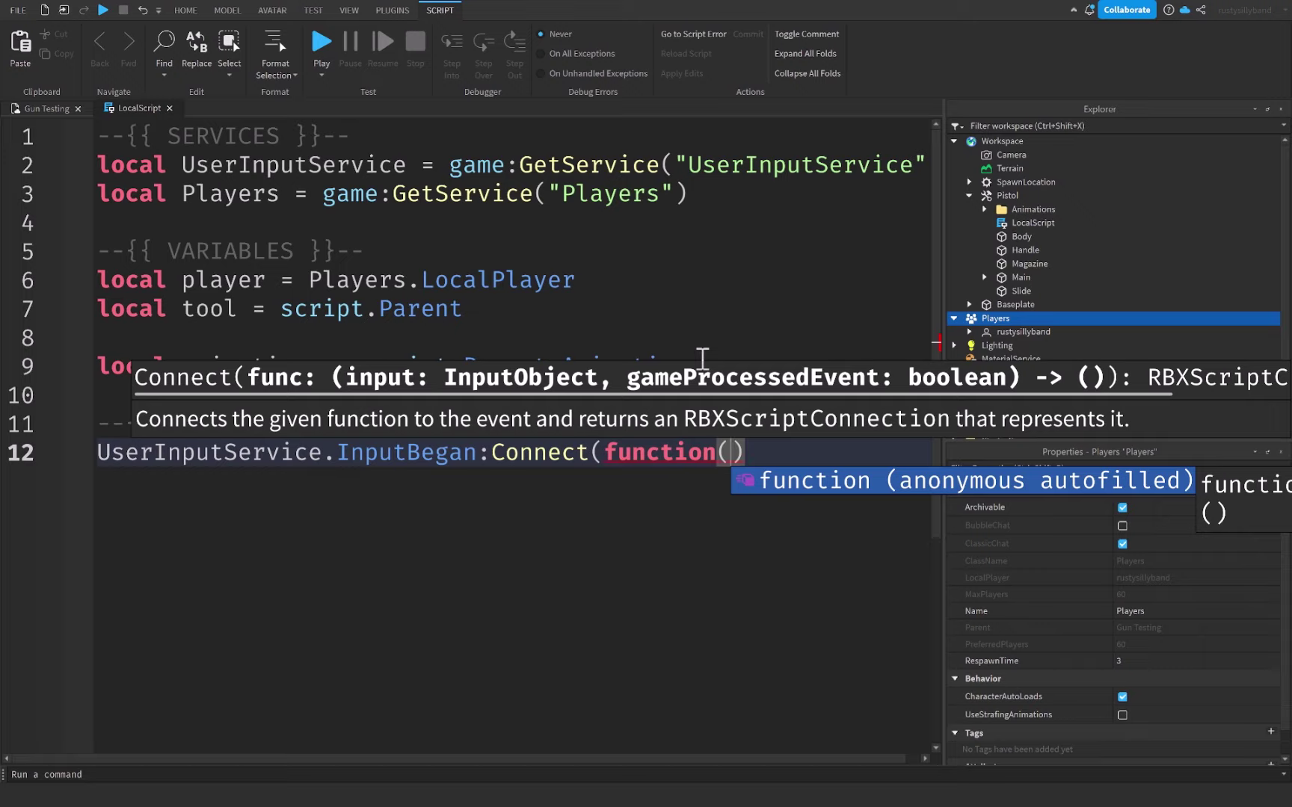
pyautogui.write('input')
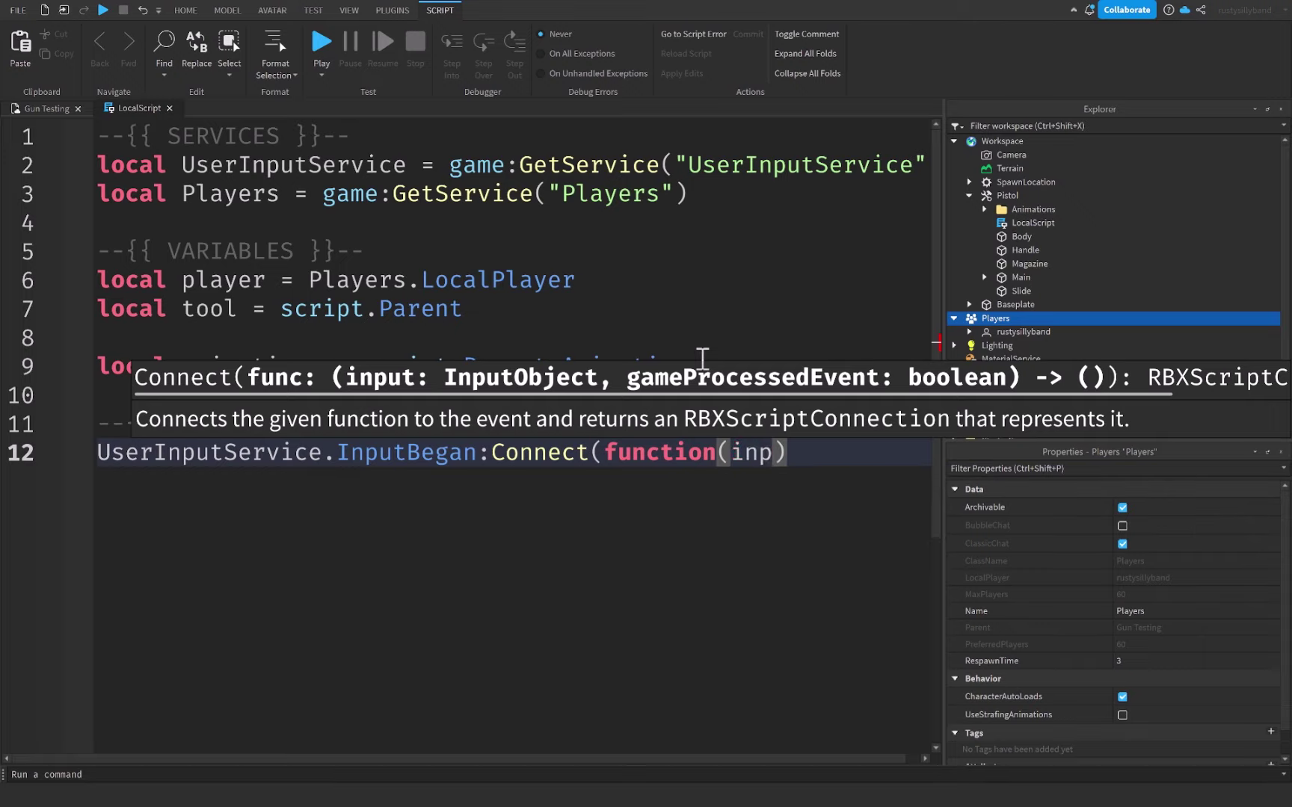
pyautogui.write(', gameProces')
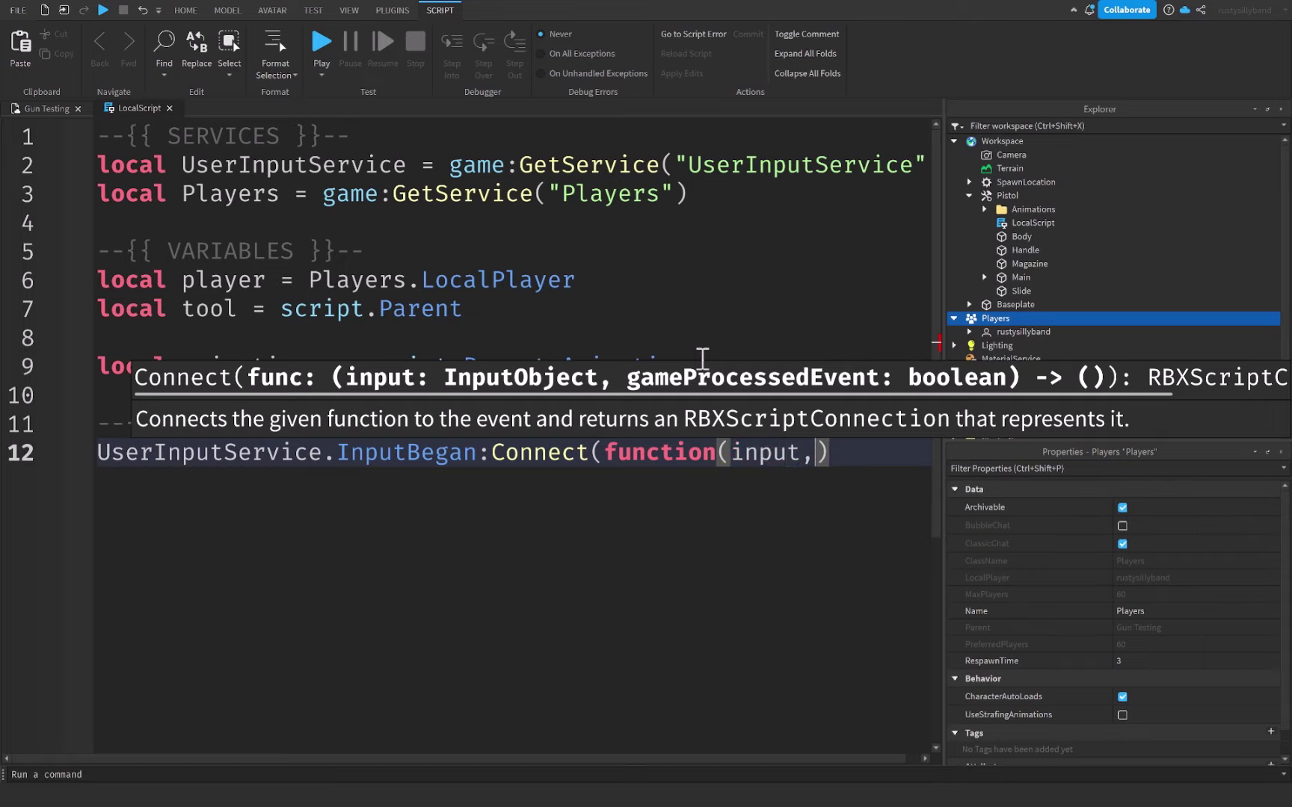
pyautogui.write('sedEvent')
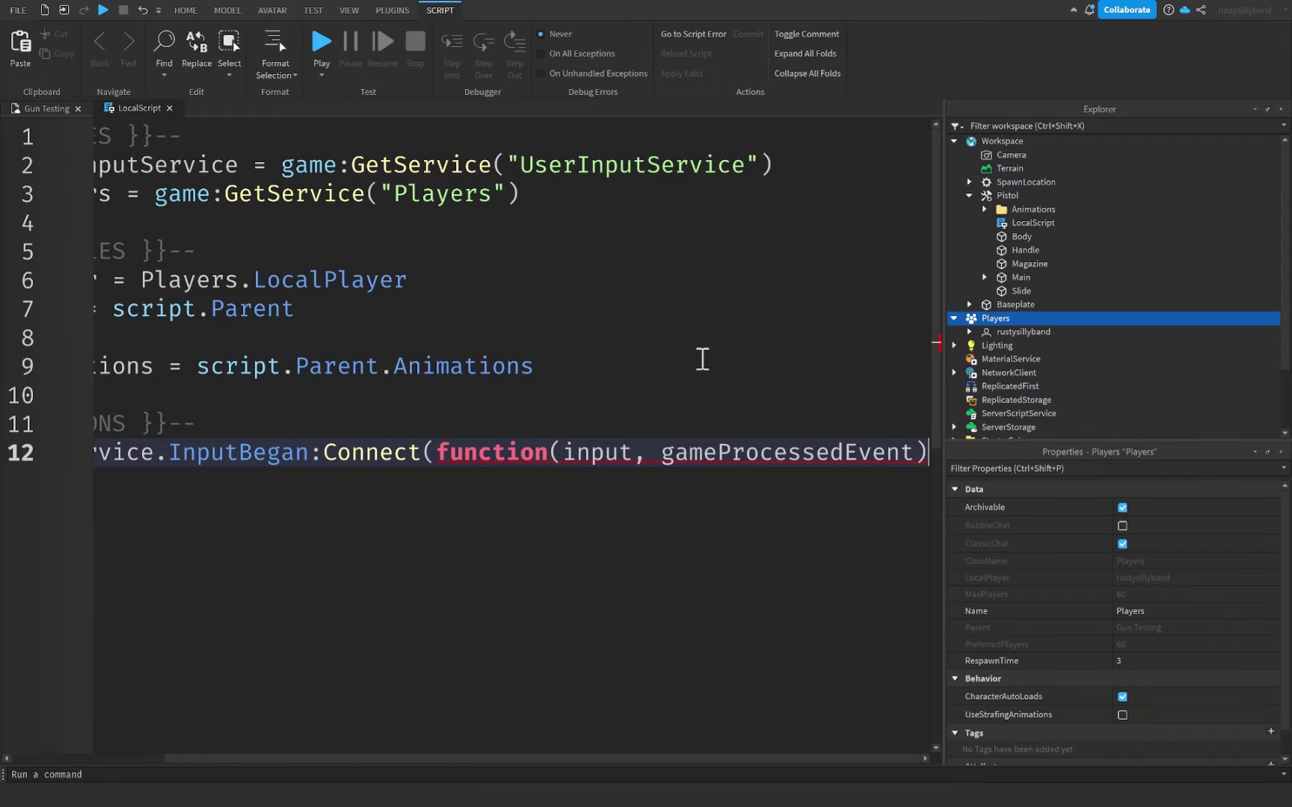
pyautogui.press('Return')
# - Make the handler return on gameProcessedEvent and check for Enum.KeyCode.R
pyautogui.write('if gamepro')
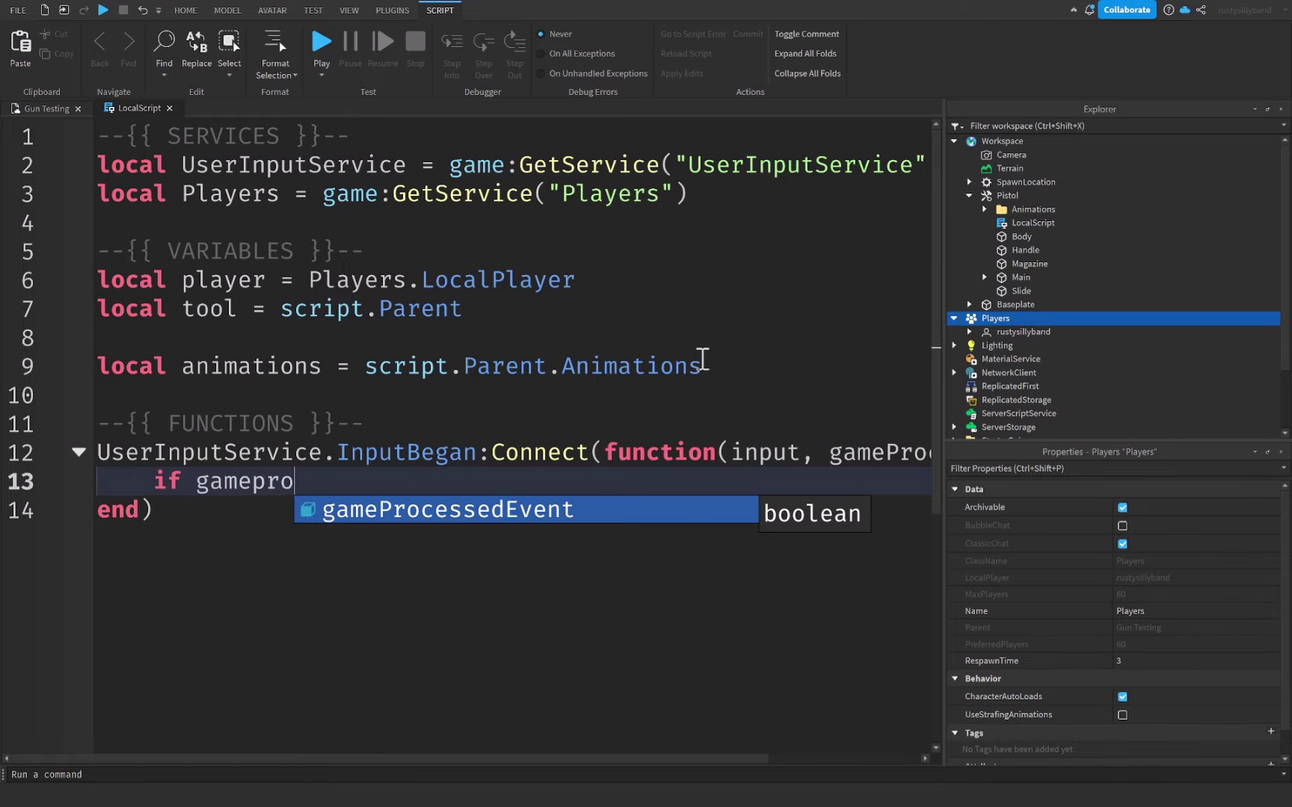
pyautogui.press('Tab')
pyautogui.write('then return end')
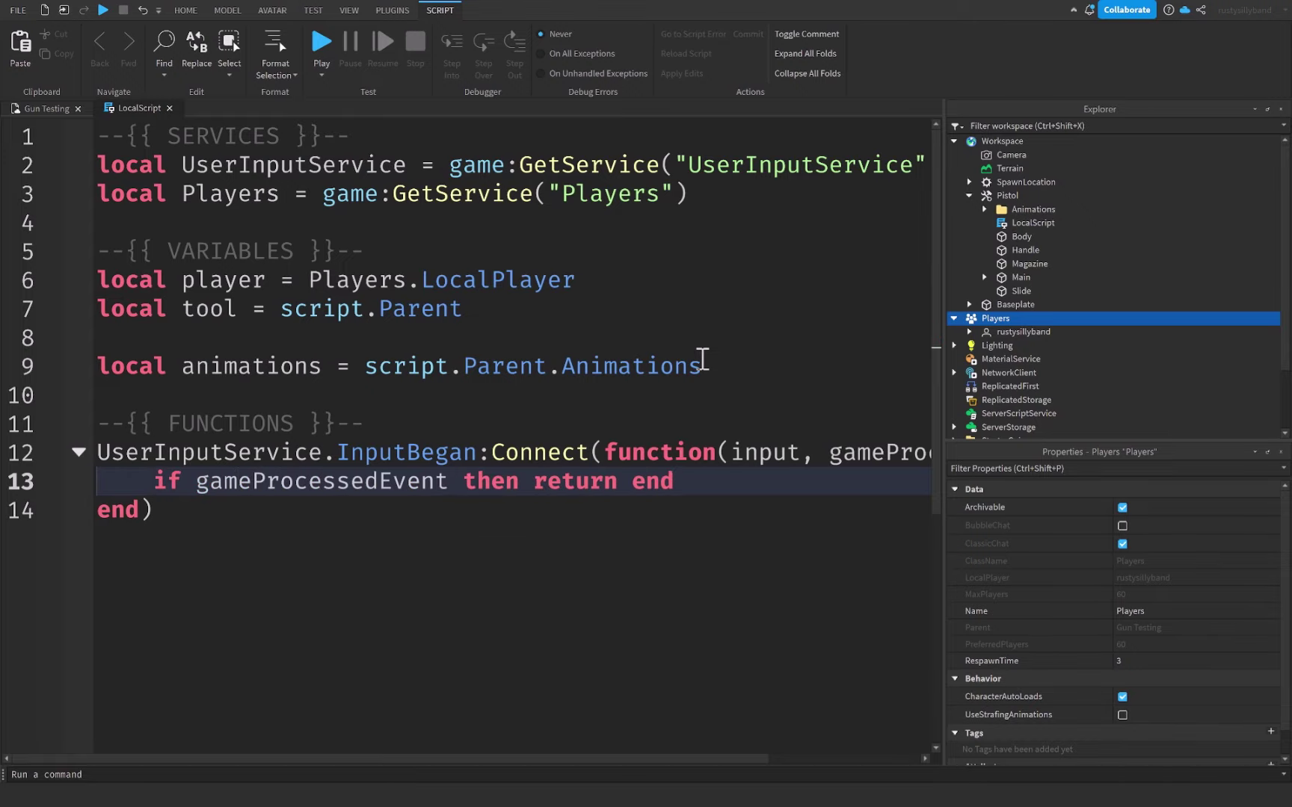
pyautogui.press('Return')
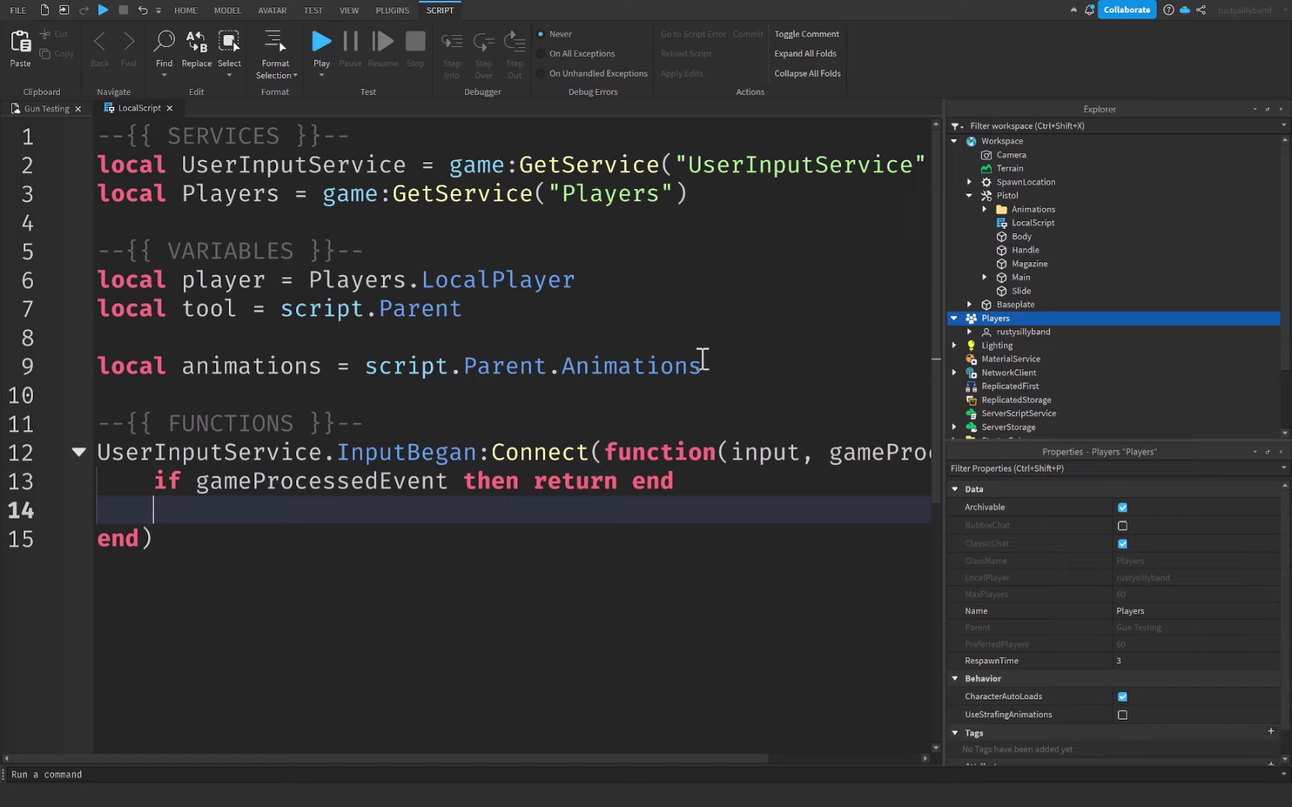
pyautogui.write('if in')
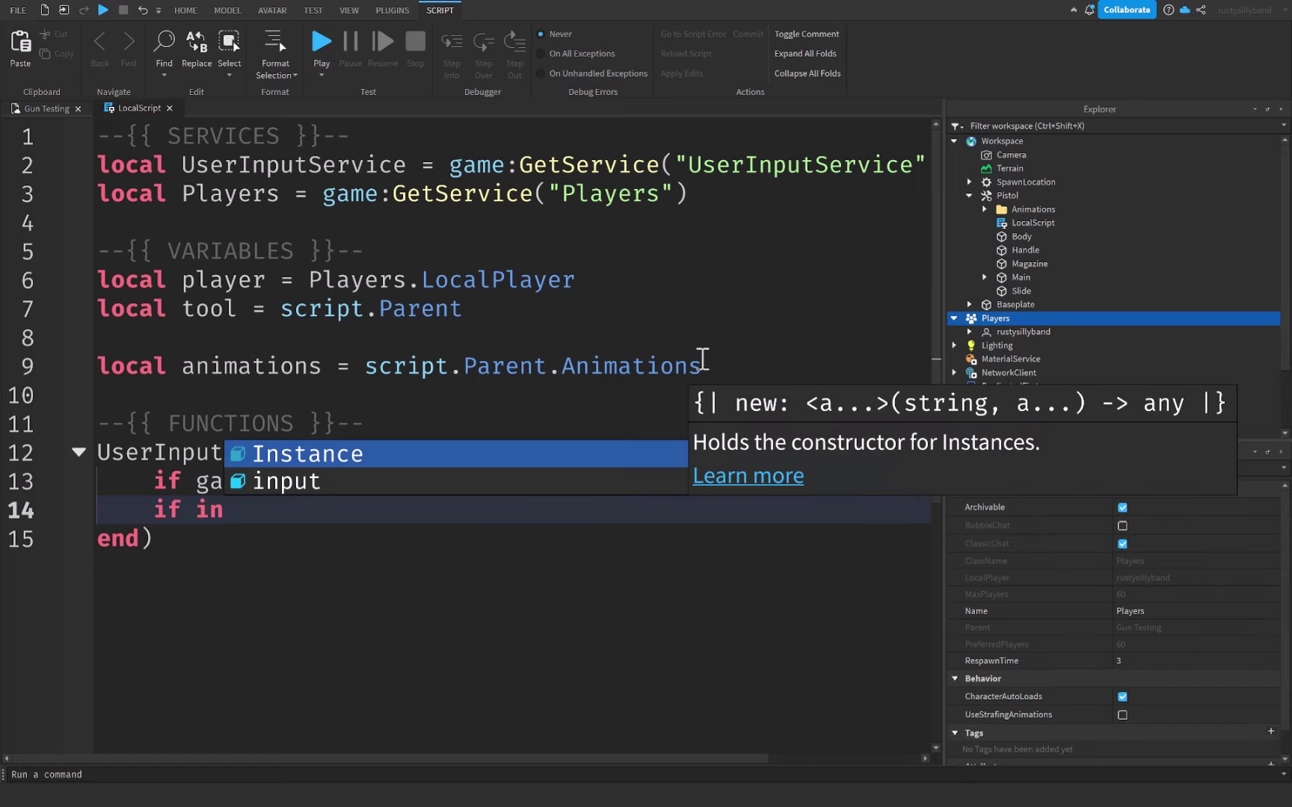
pyautogui.write('put.KeyCode =')
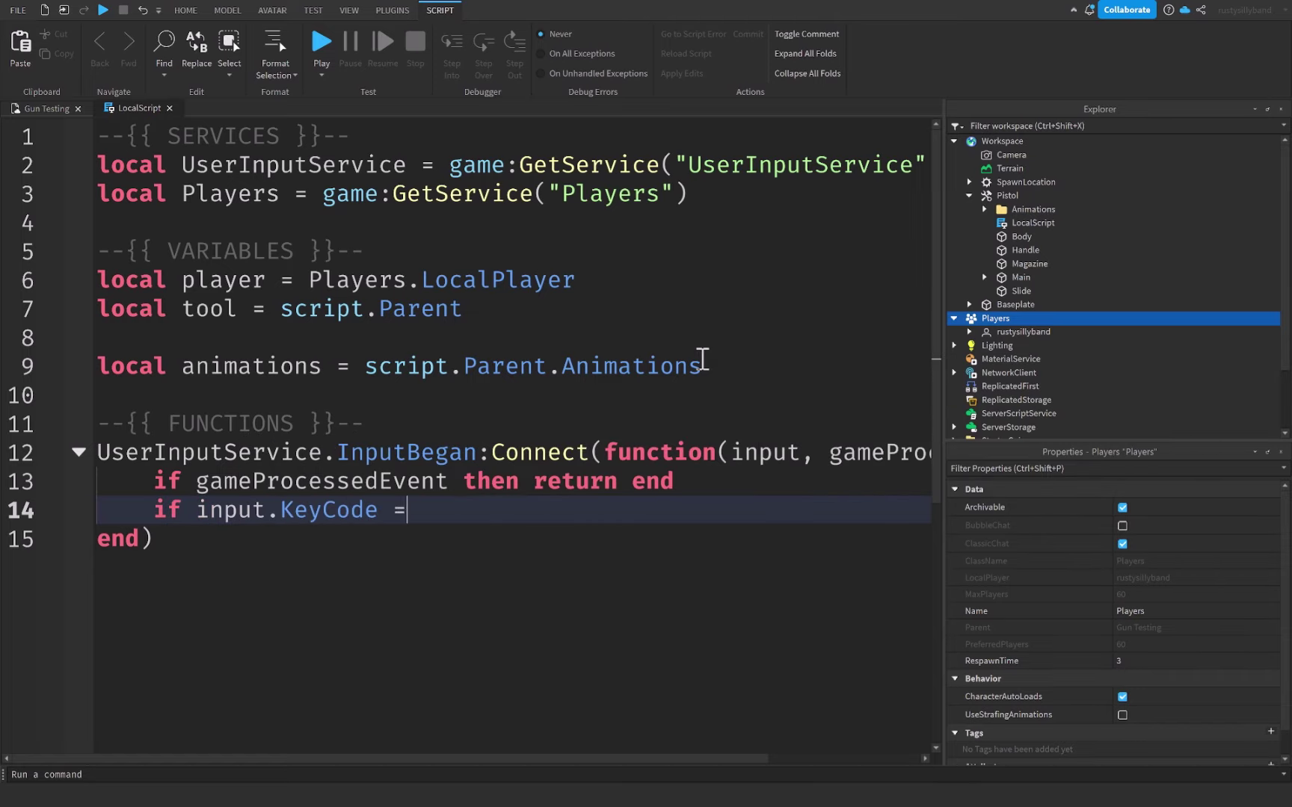
pyautogui.write('= Enum.le')
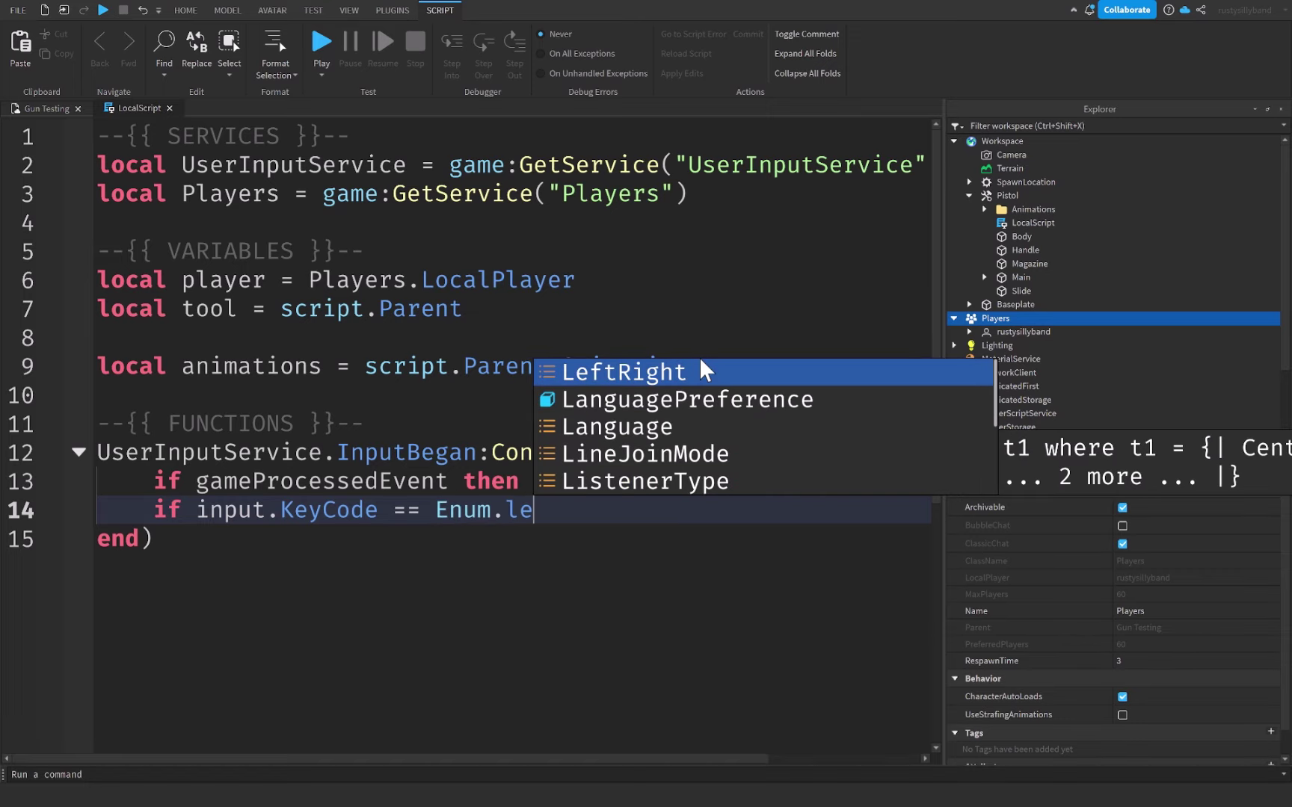
pyautogui.press('BackSpace')
pyautogui.press('BackSpace')
pyautogui.write('KeyCode.')
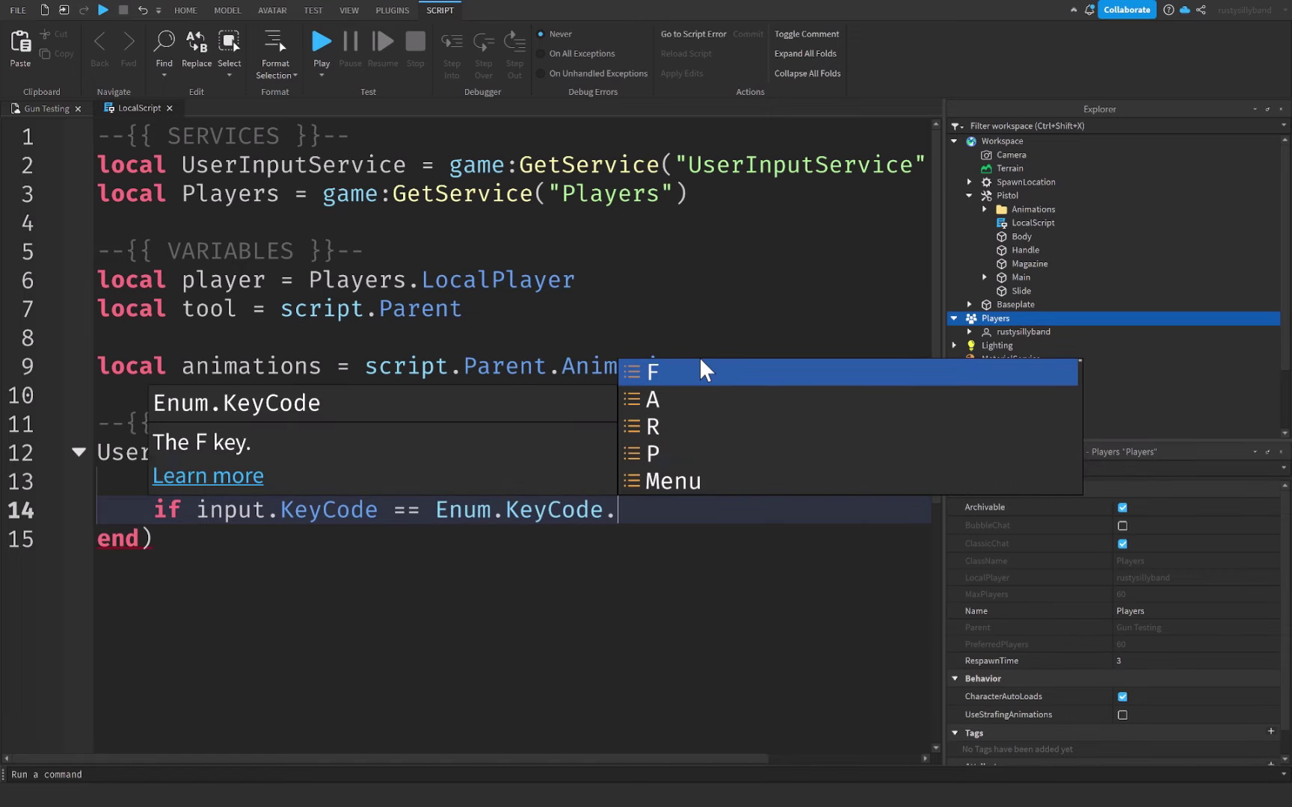
pyautogui.write('R then')
pyautogui.press('Return')
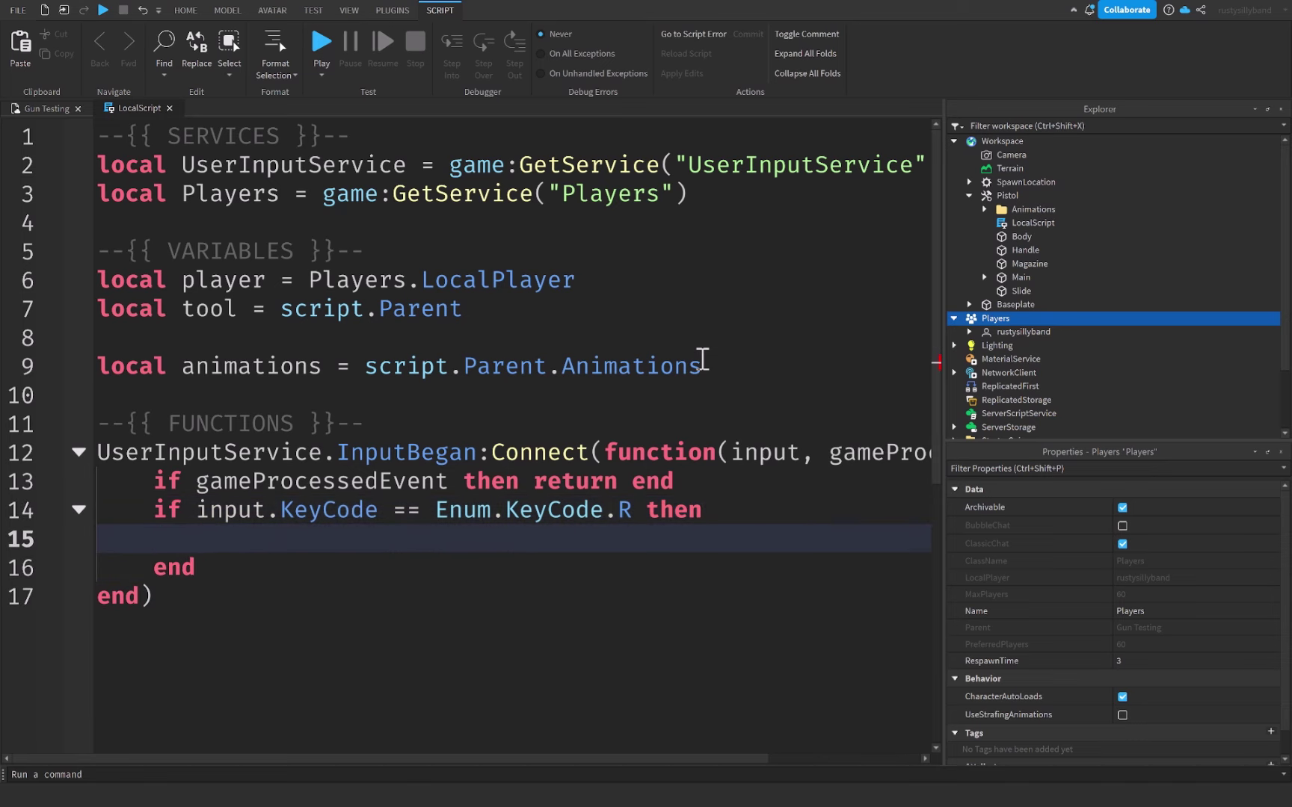
# - Nest an if player.Character:FindFirstChild(tool) then check inside the R branch
pyautogui.write('if player.Ch')
pyautogui.press('Tab')
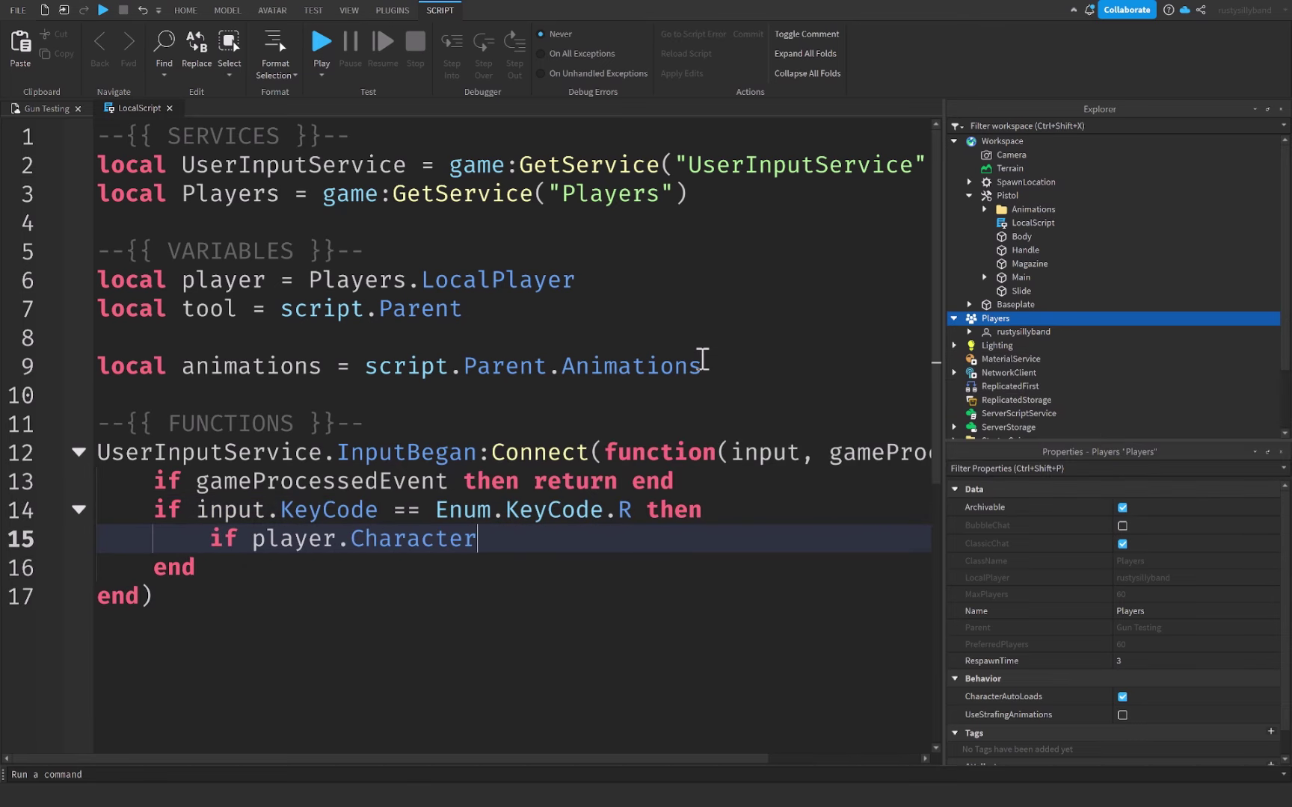
pyautogui.write(':fi')
pyautogui.press('Tab')
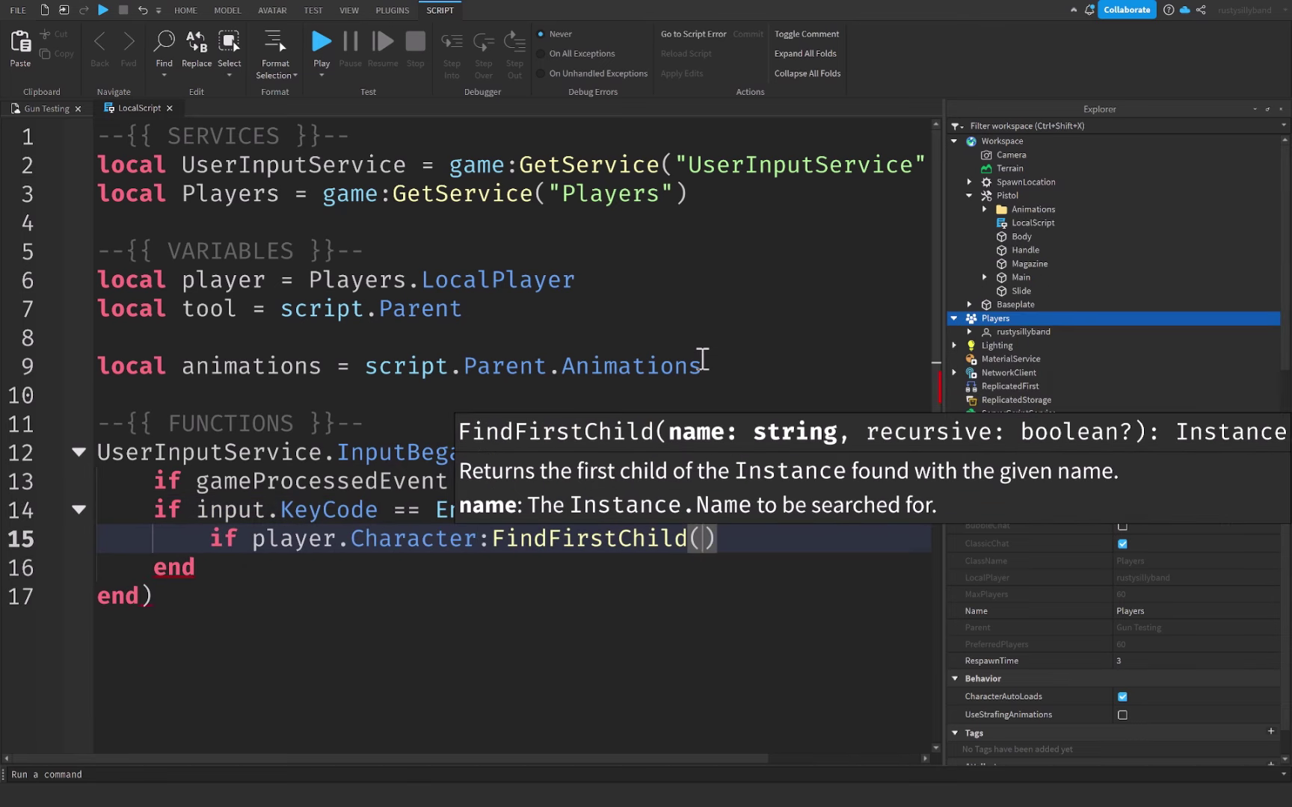
pyautogui.write('tool) ')
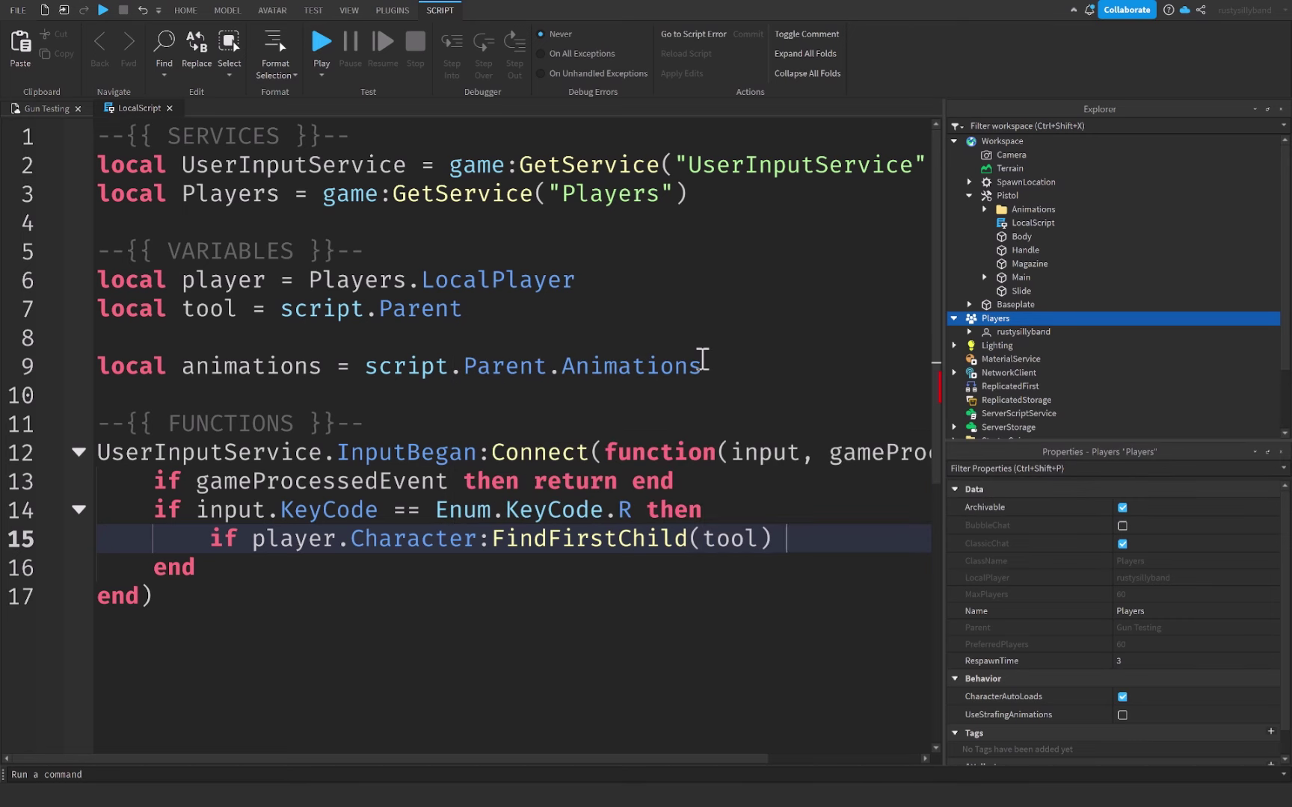
pyautogui.write('then')
pyautogui.press('Return')
# - Load animations.Reload onto the Humanoid's Animator as local animationTrack
pyautogui.scroll(-1, 639, 432)
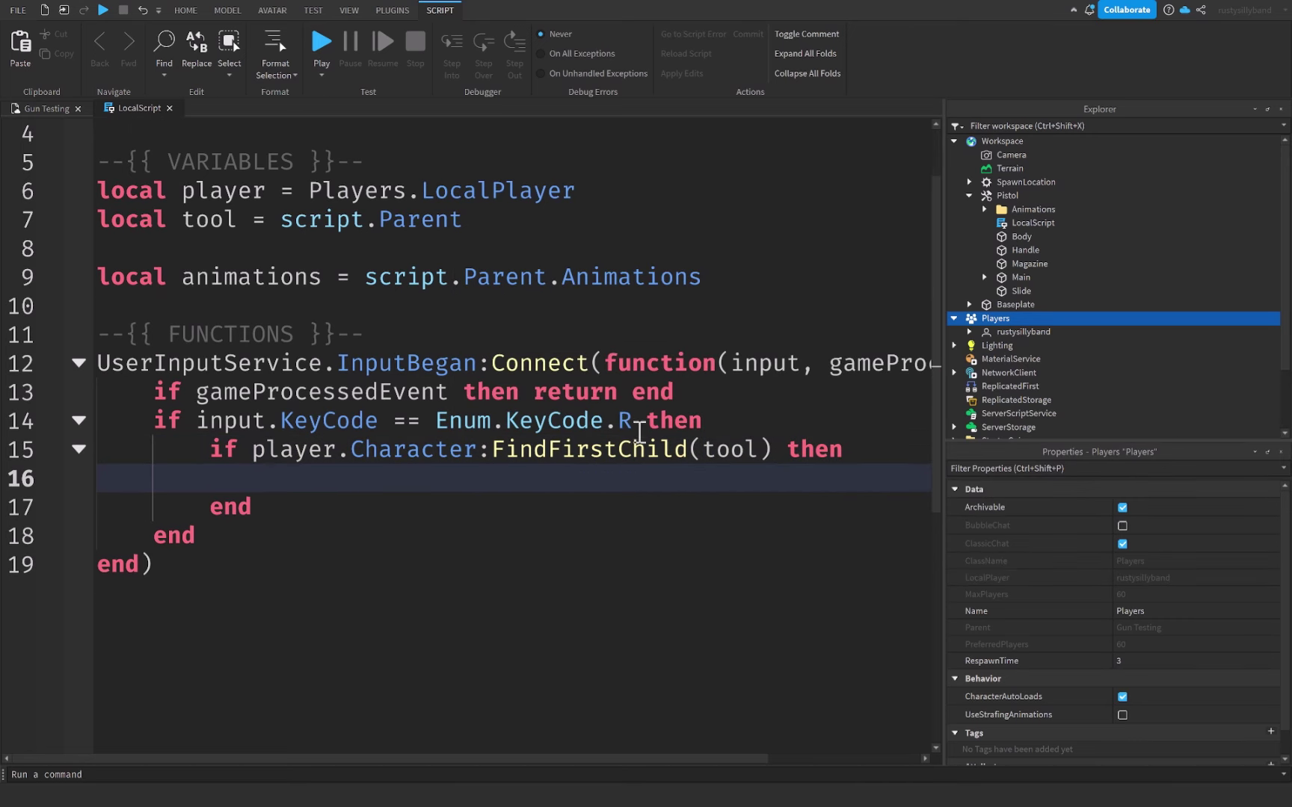
pyautogui.moveTo(334, 522); pyautogui.dragTo(101, 452)
pyautogui.click(338, 487)
pyautogui.write('local animation')
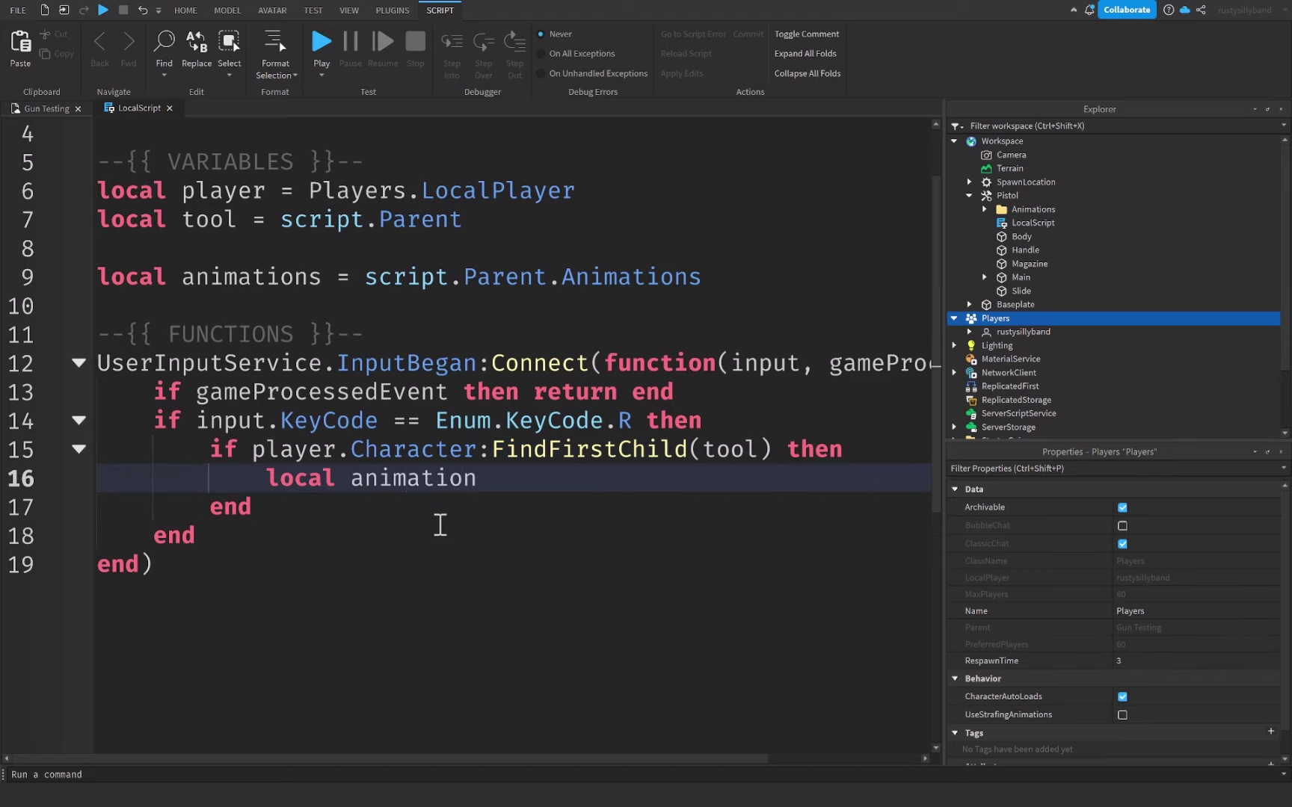
pyautogui.write('Track = player.Ch')
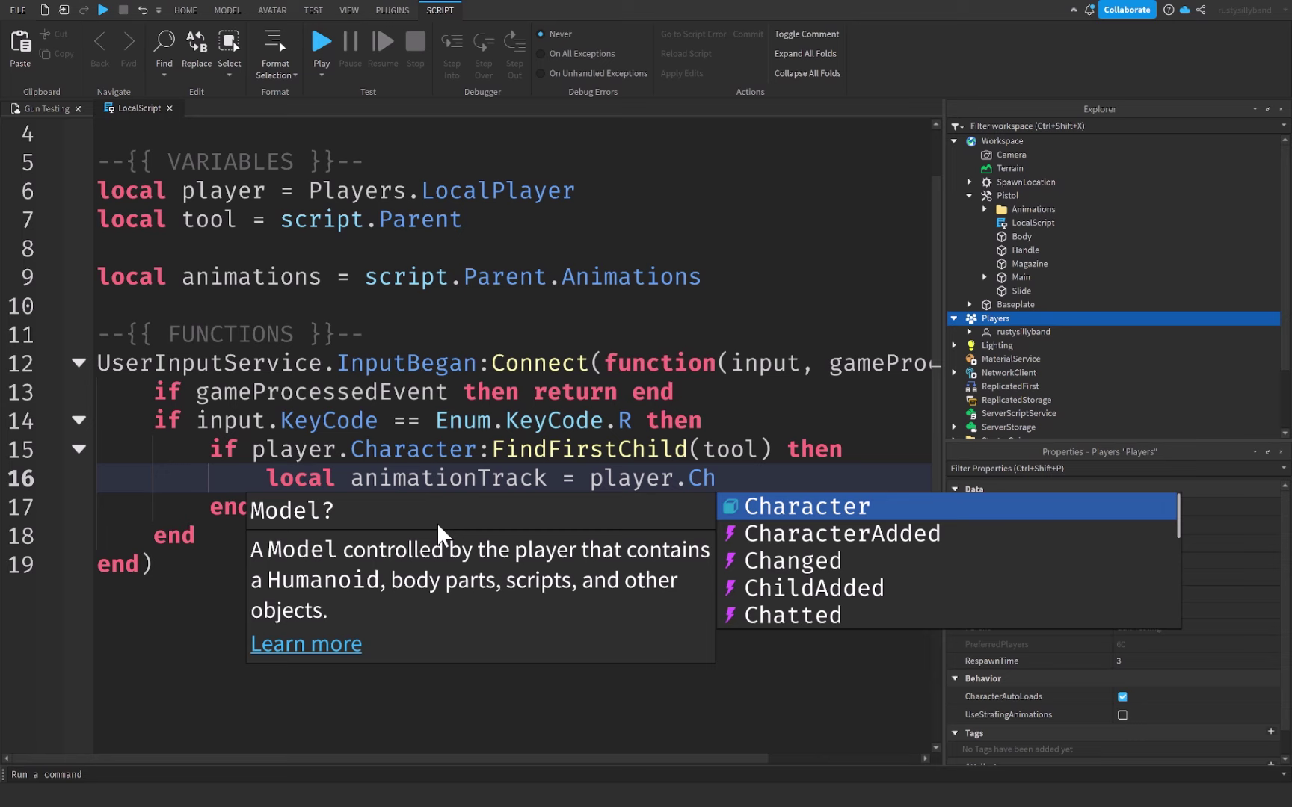
pyautogui.press('Tab')
pyautogui.write(':fin')
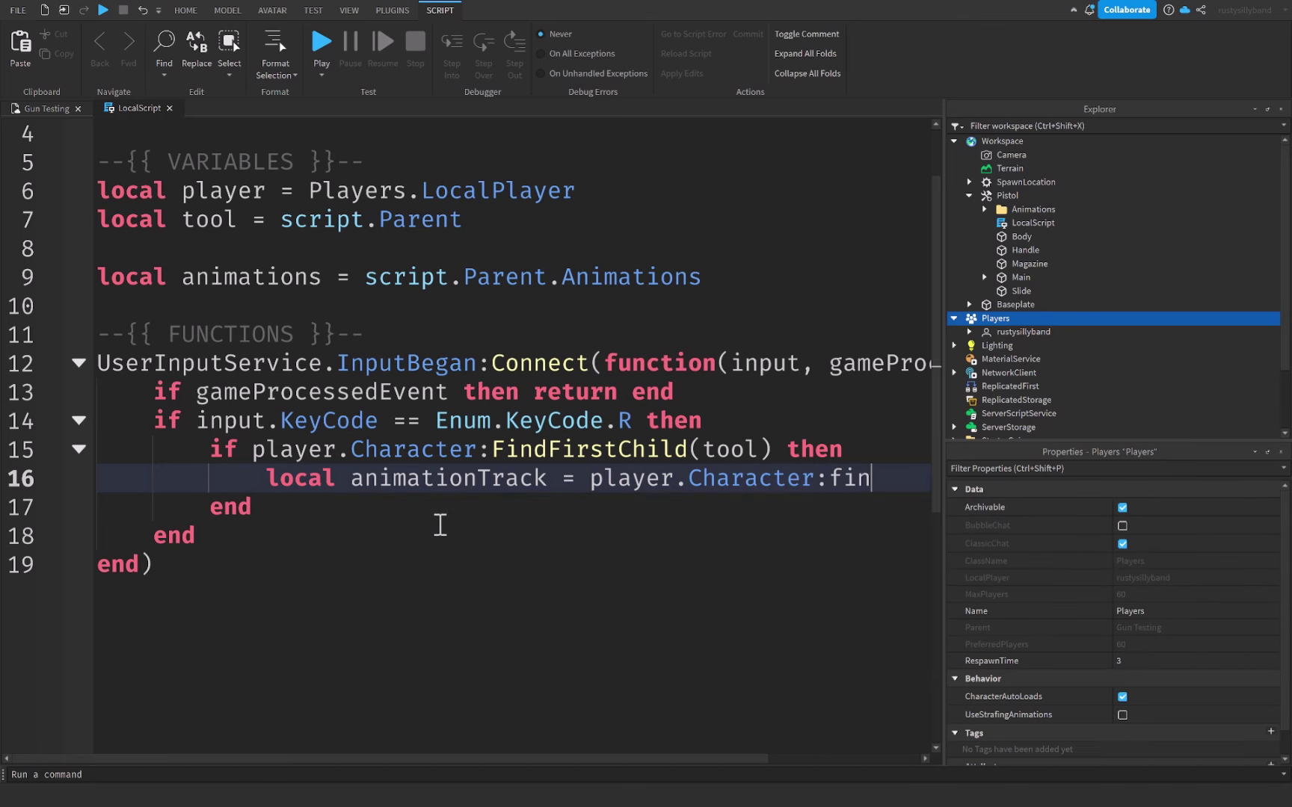
pyautogui.press('Tab')
pyautogui.write('"Humanoid"')
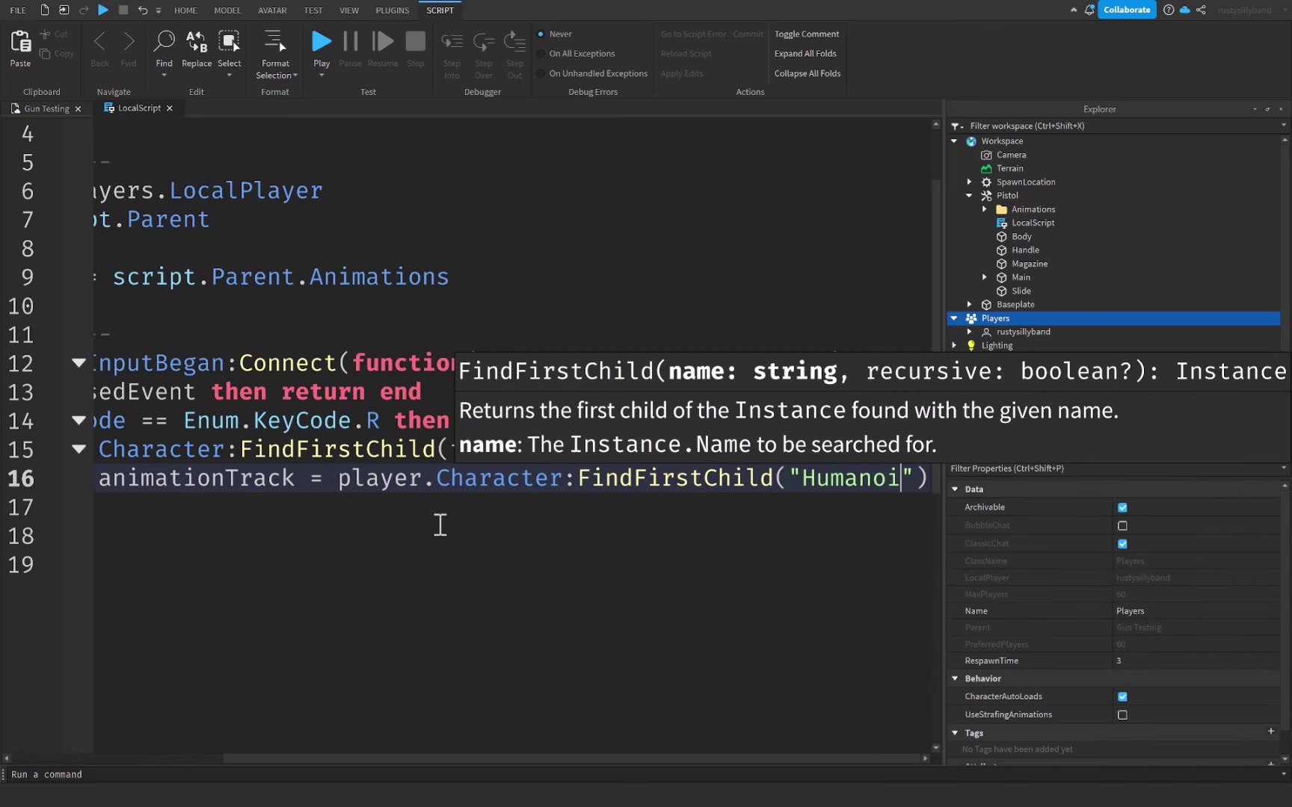
pyautogui.write(').A')
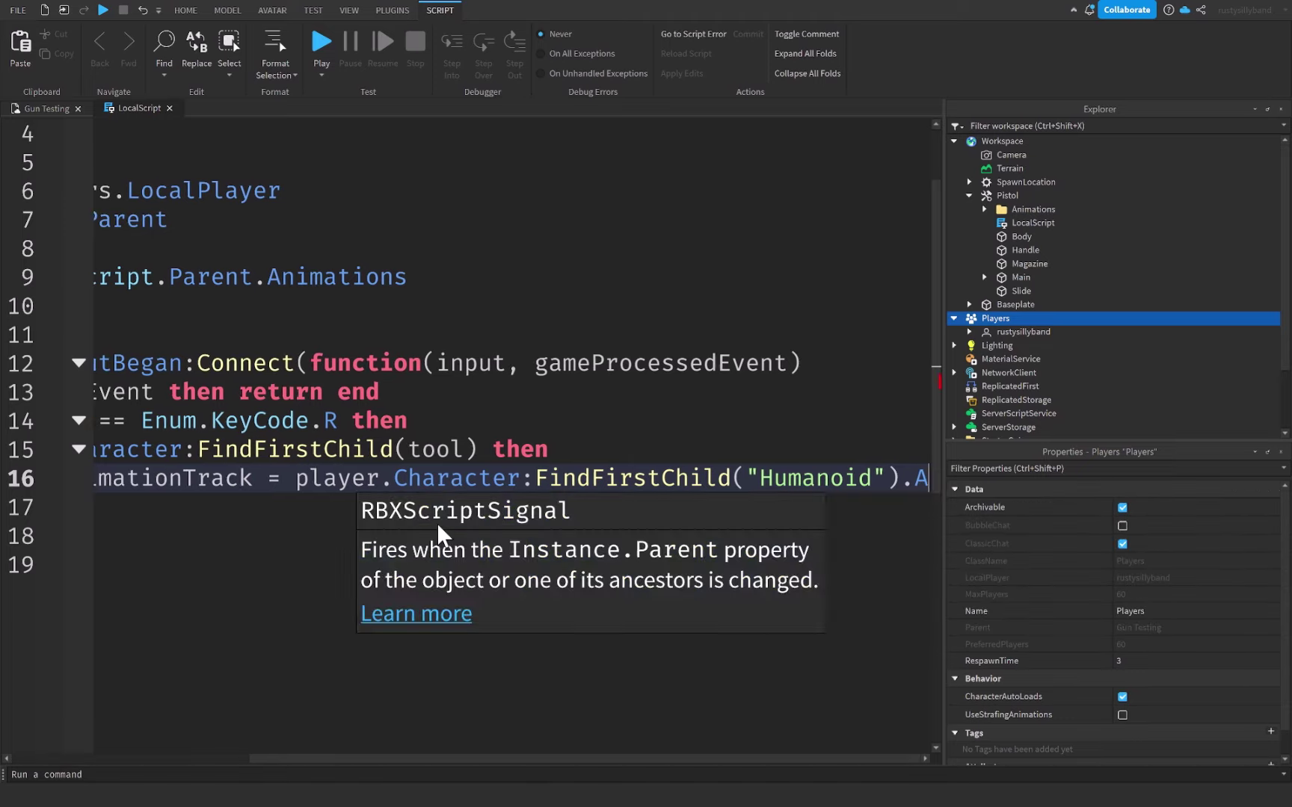
pyautogui.write('nimator')
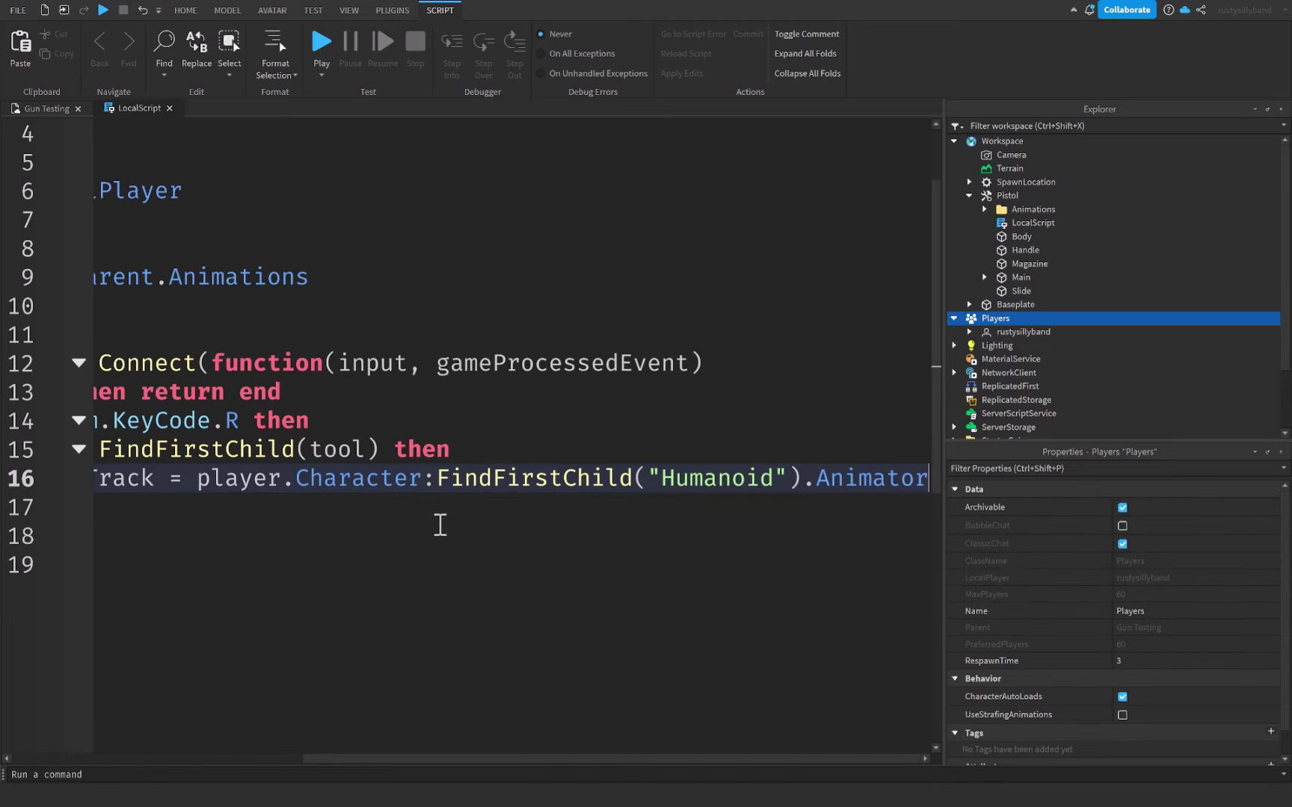
pyautogui.write(':LoadA')
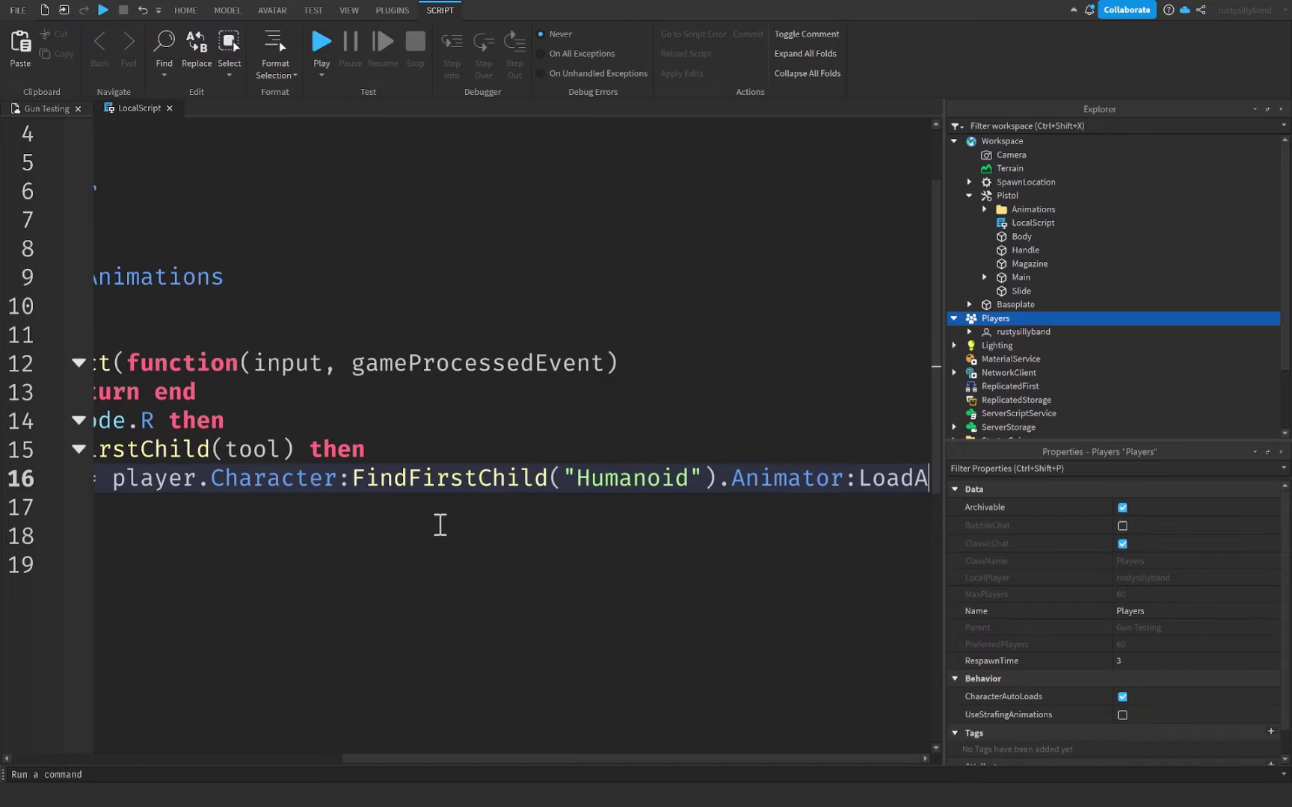
pyautogui.write('nimation(anim)')
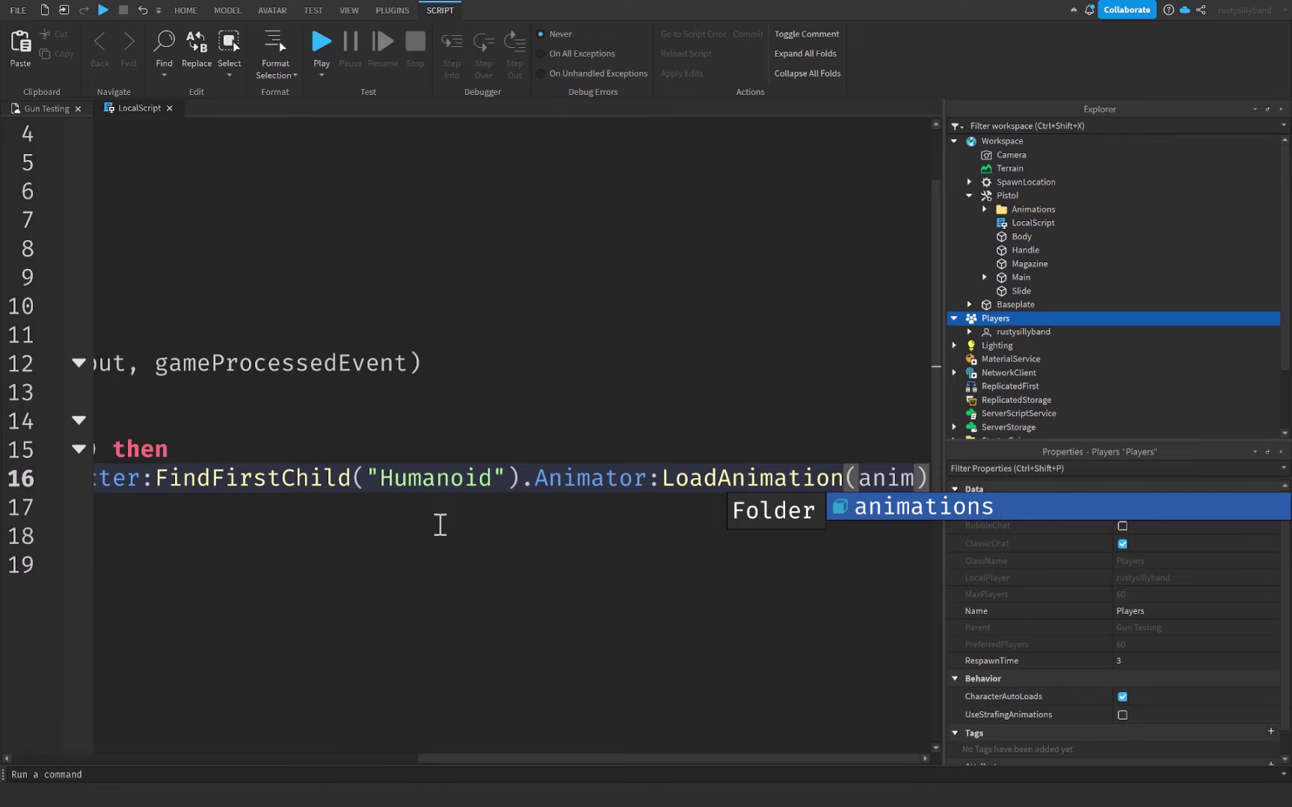
pyautogui.press('Tab')
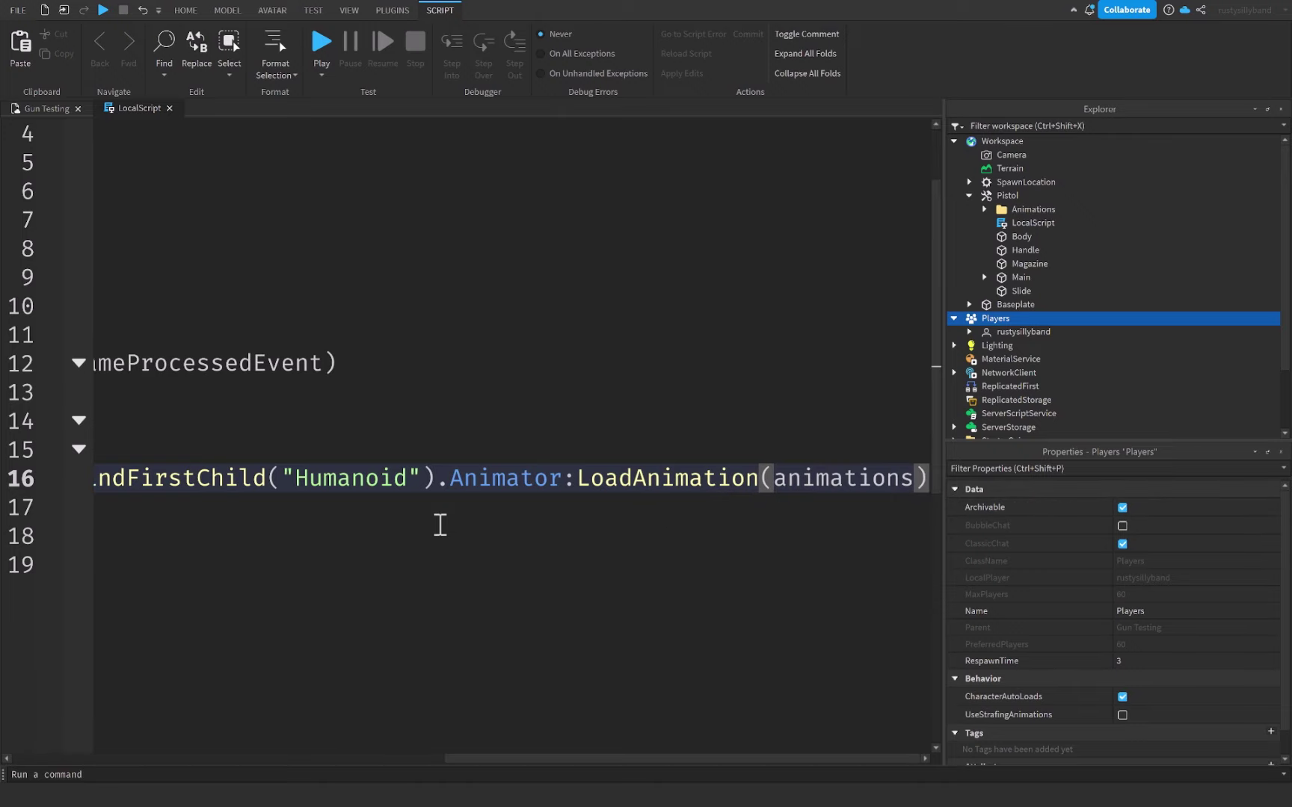
pyautogui.write('.R')
pyautogui.press('Tab')
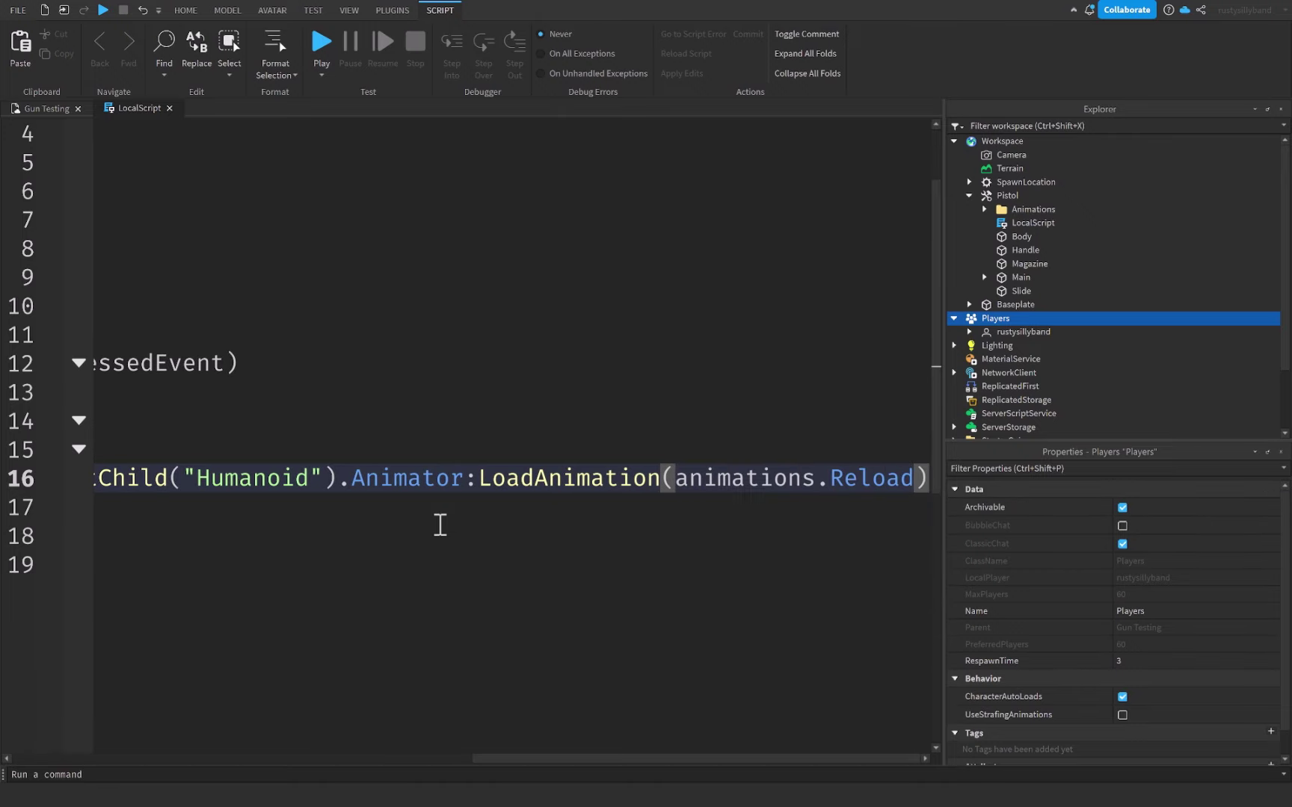
pyautogui.press('End')
pyautogui.press('Return')
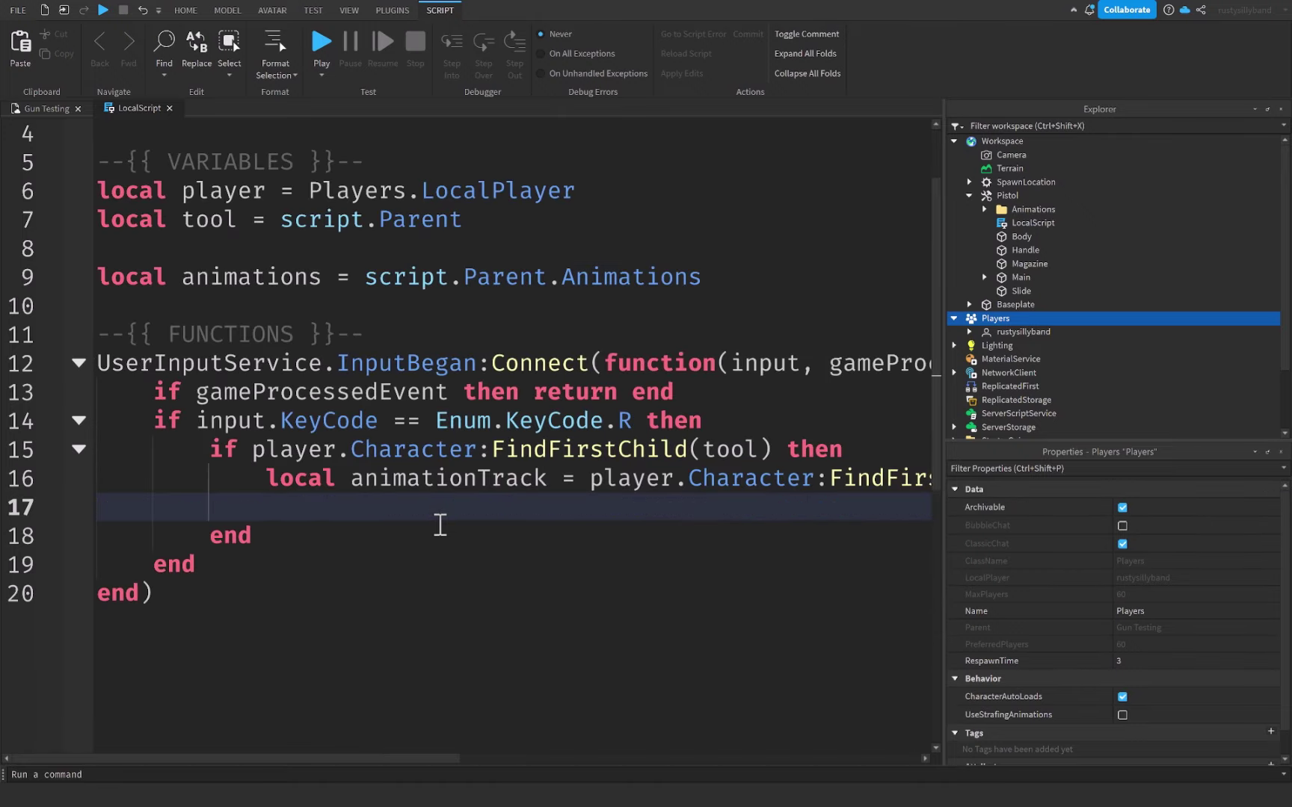
# - Call animationTrack:Play() and add blank lines below the input handler
pyautogui.write('an')
pyautogui.press('Tab')
pyautogui.write(':')
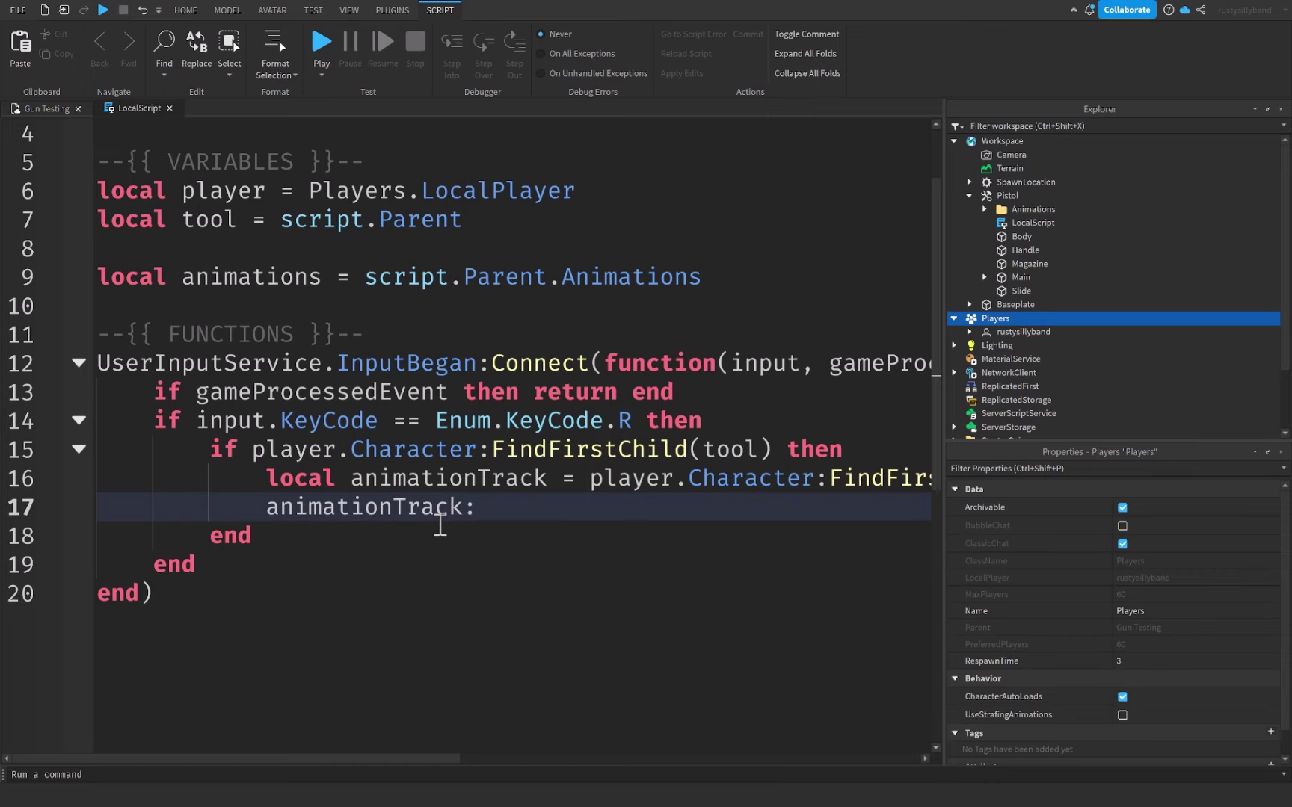
pyautogui.write('Play()')
pyautogui.press('Down')
pyautogui.press('Down')
pyautogui.press('Down')
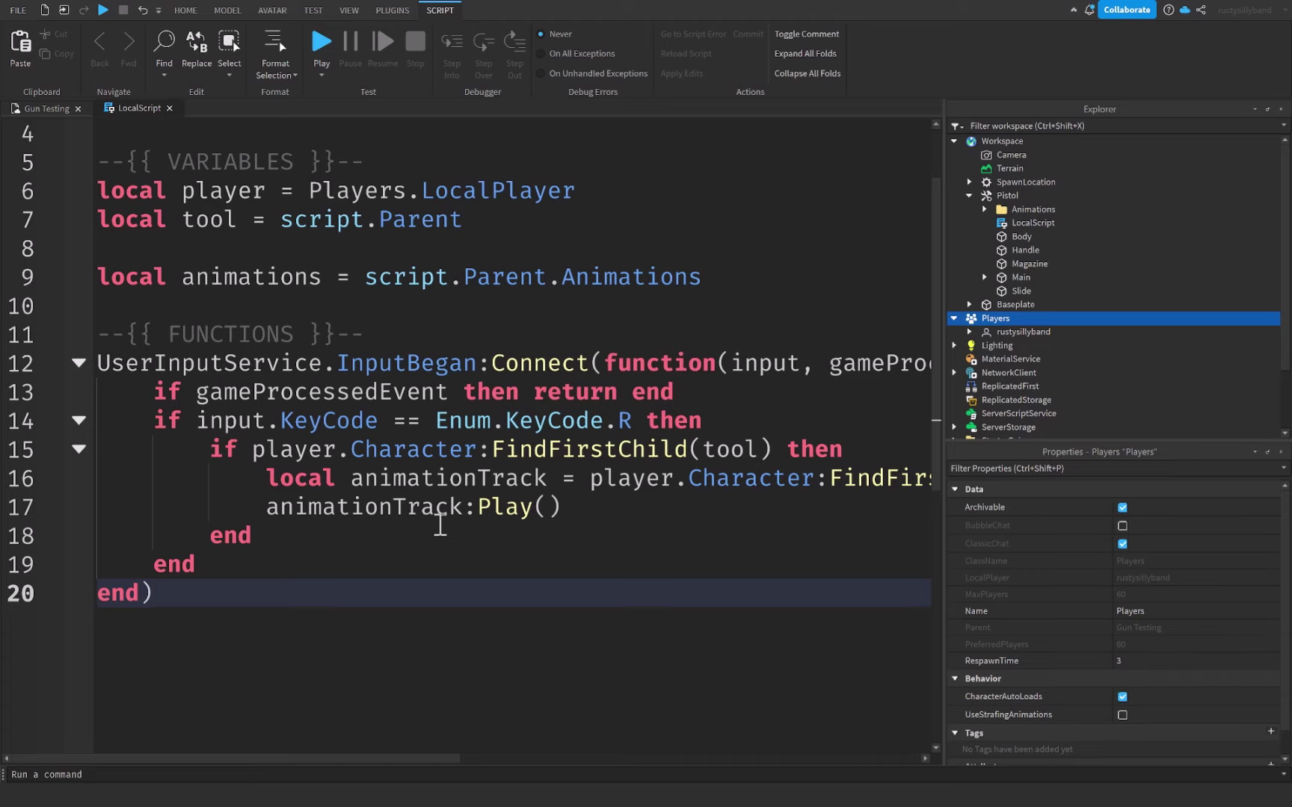
pyautogui.press('Return')
pyautogui.press('Return')
# - Define idleAnimationTrack by loading animations.Idle onto the Humanoid's Animator
pyautogui.scroll(-3, 440, 526)
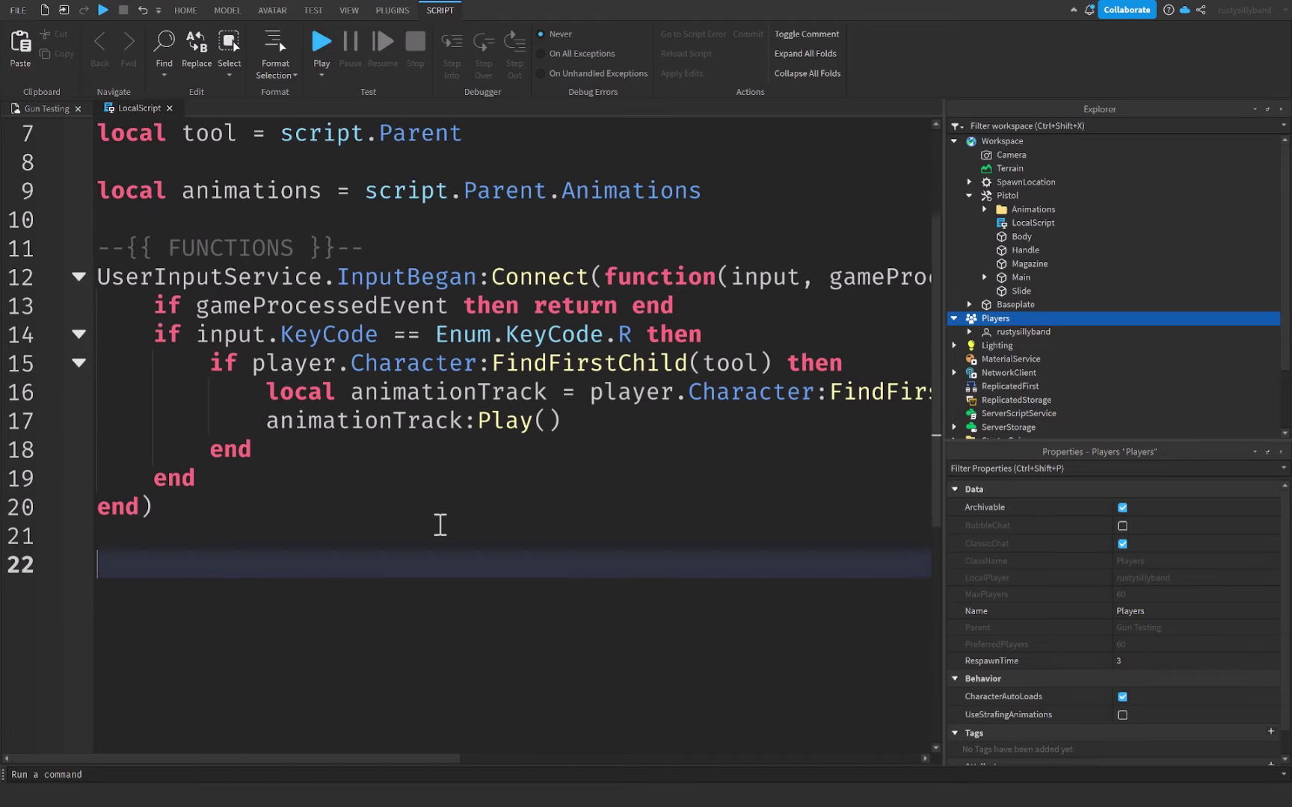
pyautogui.write('lo')
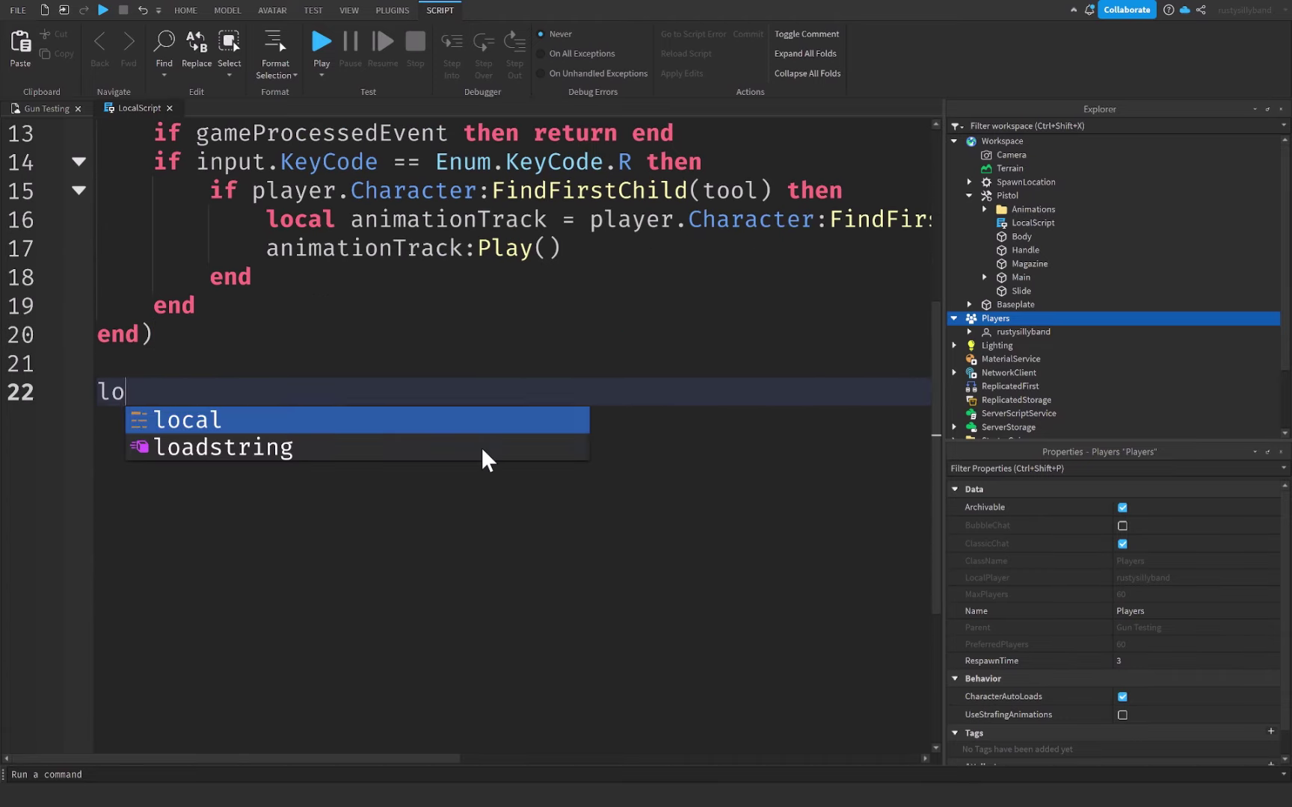
pyautogui.write('cal idleAnimationT')
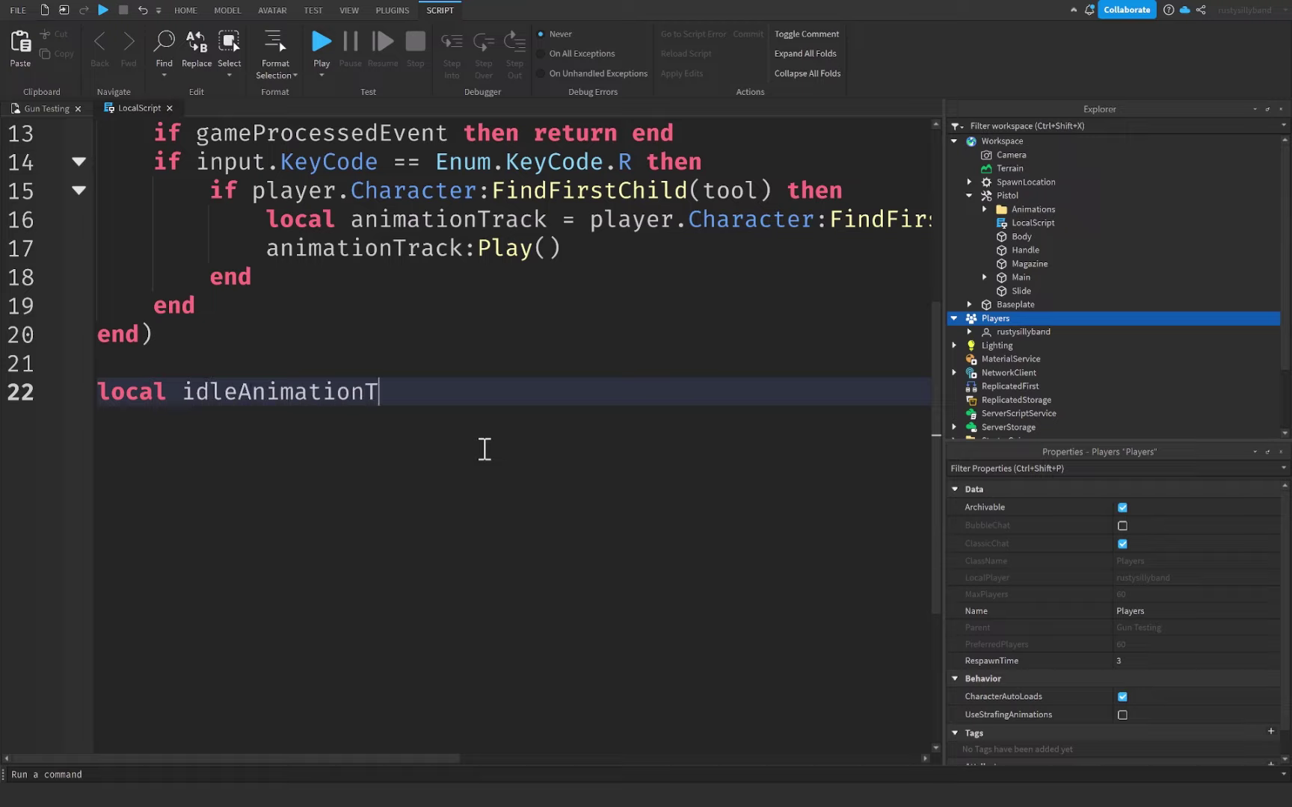
pyautogui.write('rack = player.C')
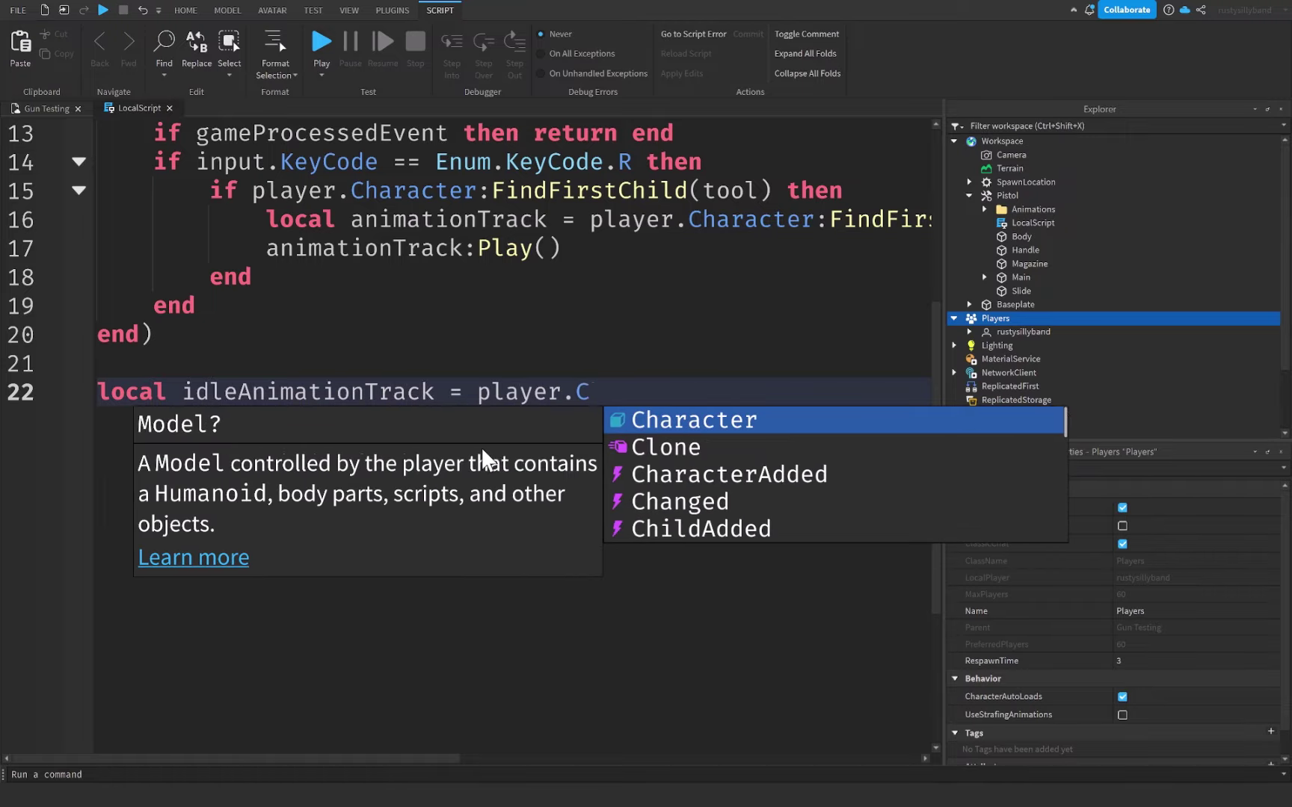
pyautogui.press('Tab')
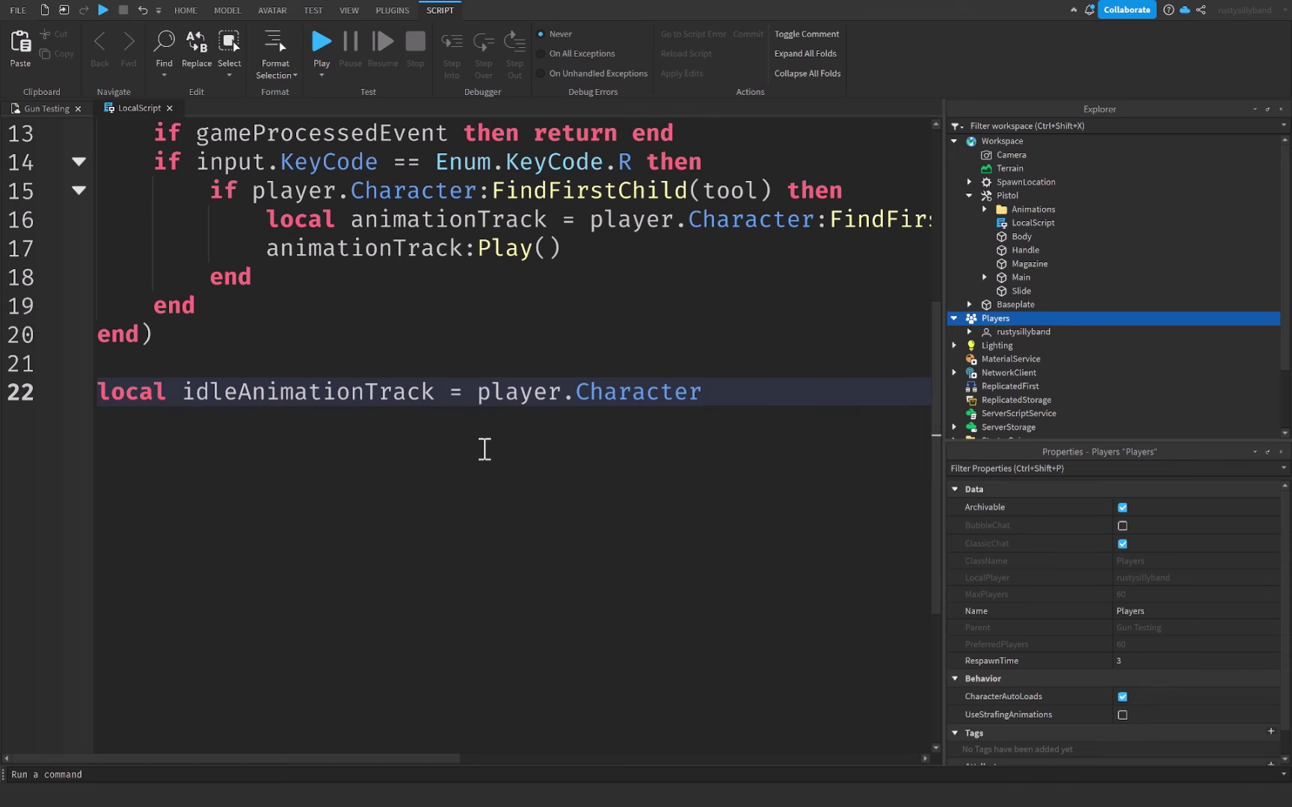
pyautogui.write(':fi')
pyautogui.press('Tab')
pyautogui.write('("Humanoid')
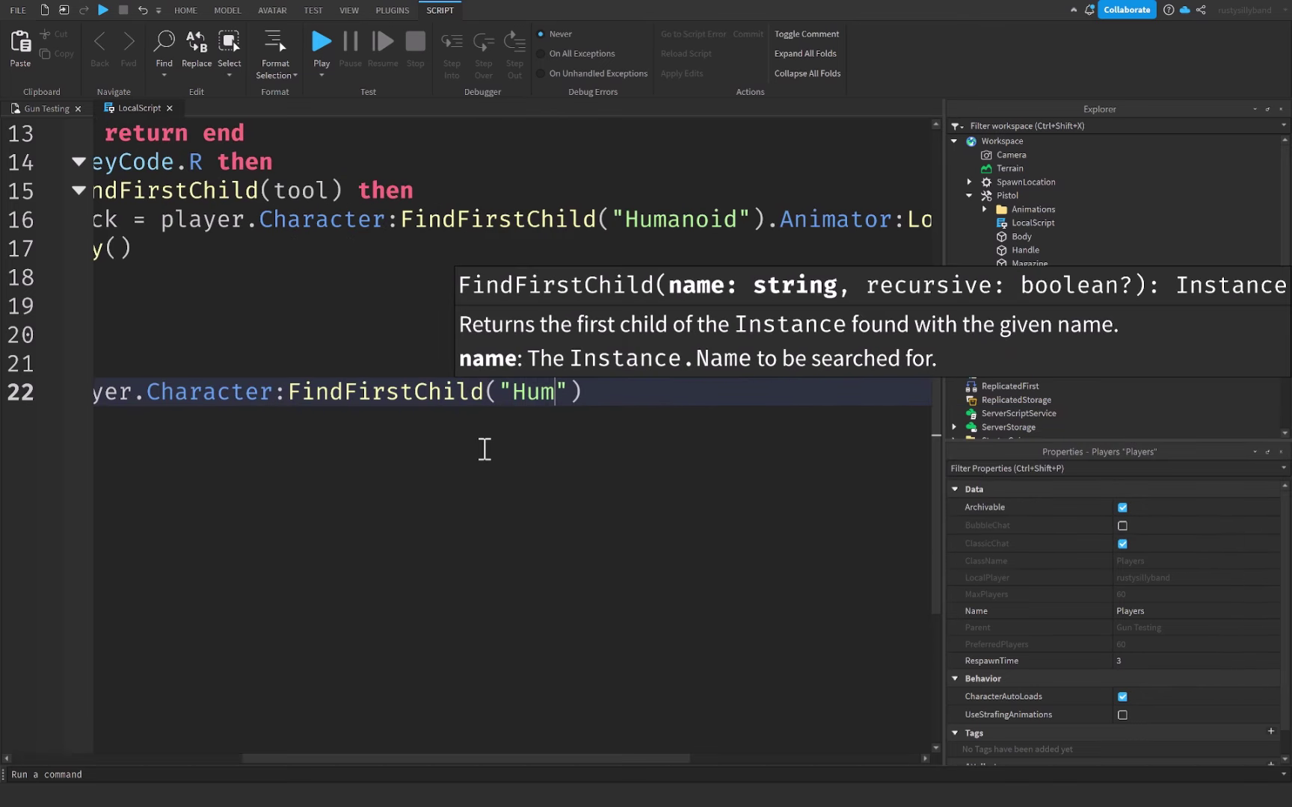
pyautogui.press('End')
pyautogui.write('.Animator')
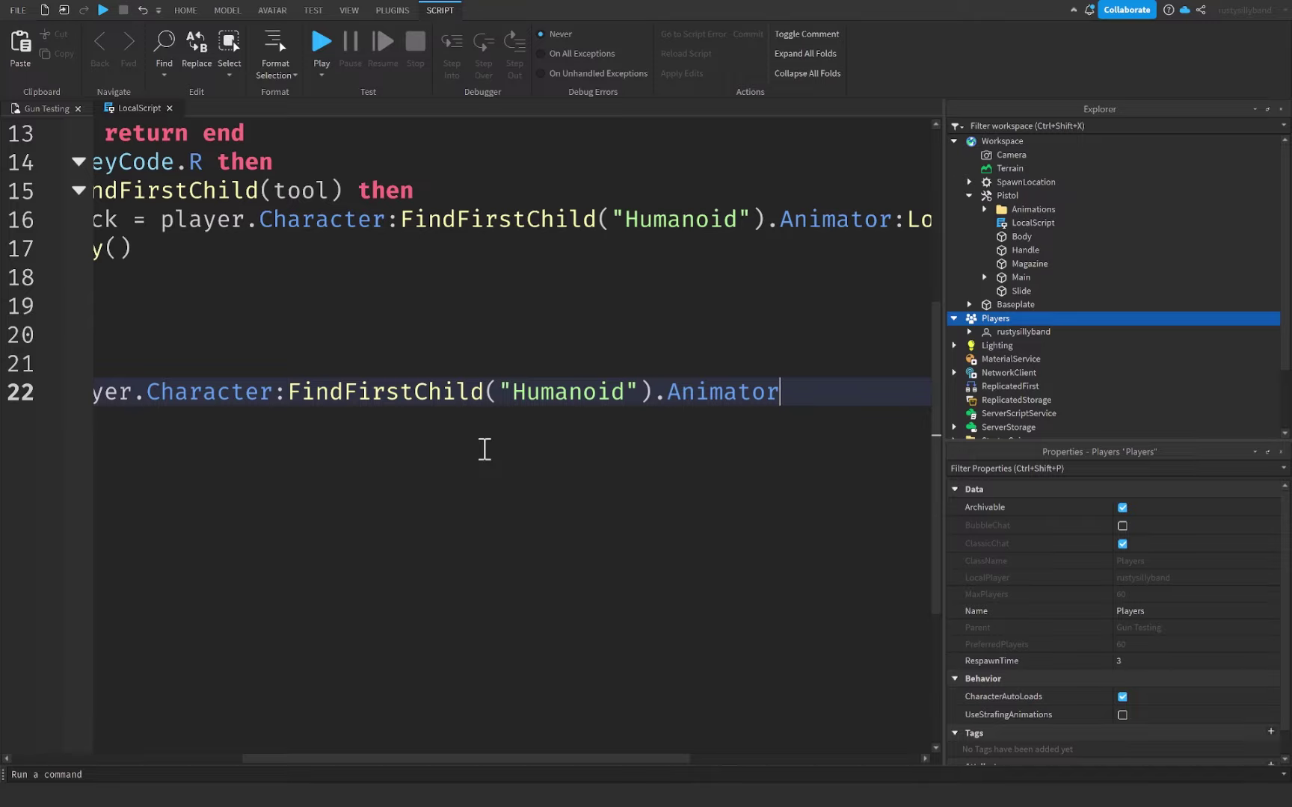
pyautogui.write(':LoadAnimation')
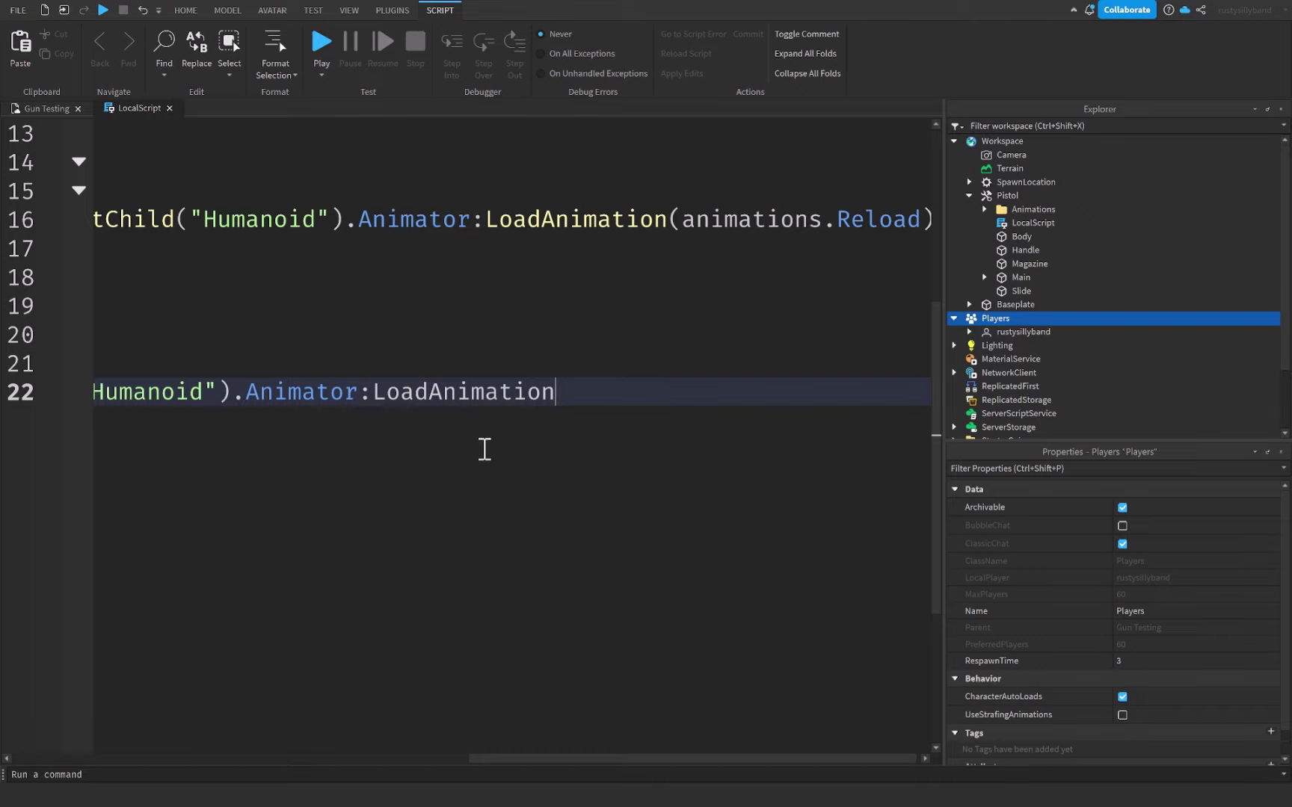
pyautogui.write('(animations.')
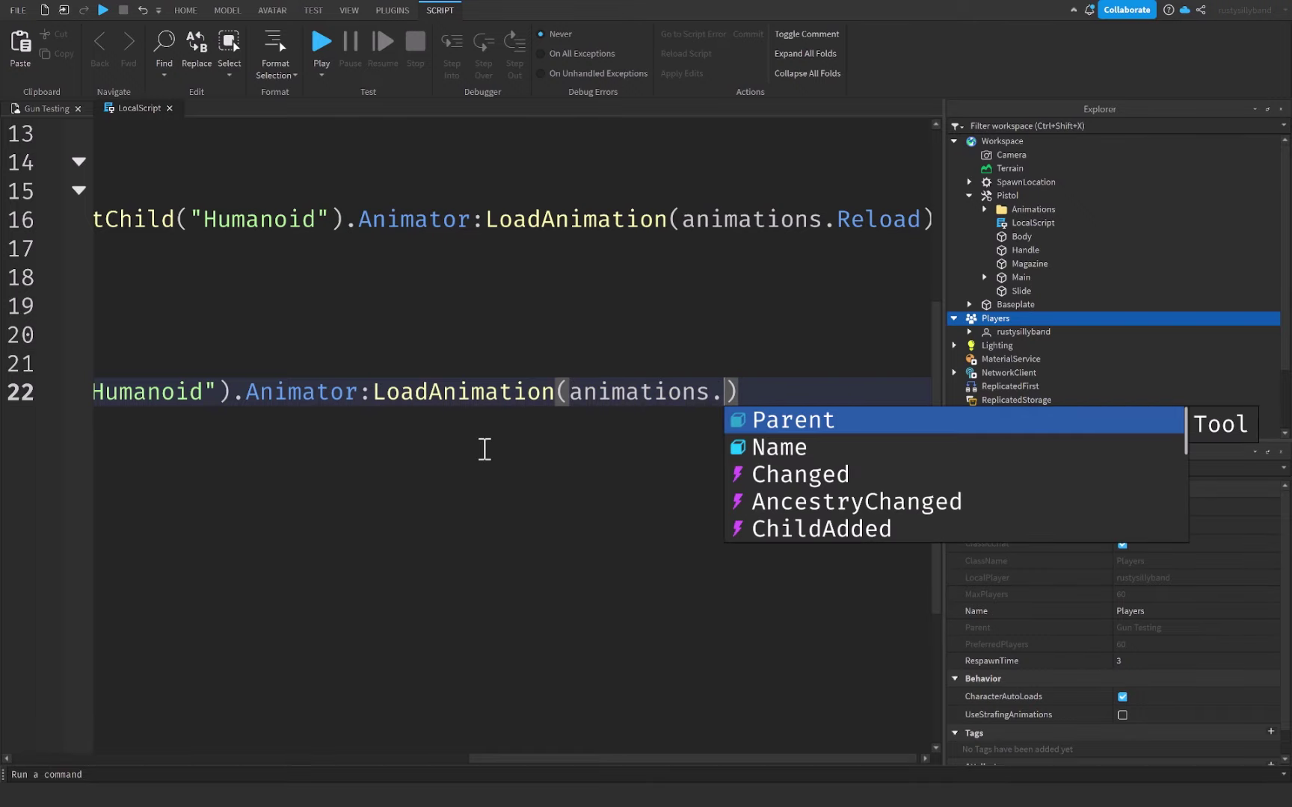
pyautogui.write('I')
pyautogui.press('Tab')
pyautogui.press('End')
pyautogui.press('Return')
pyautogui.press('Return')
# - Connect tool.Equipped to a function that calls idleAnimationTrack:Play()
pyautogui.write('too')
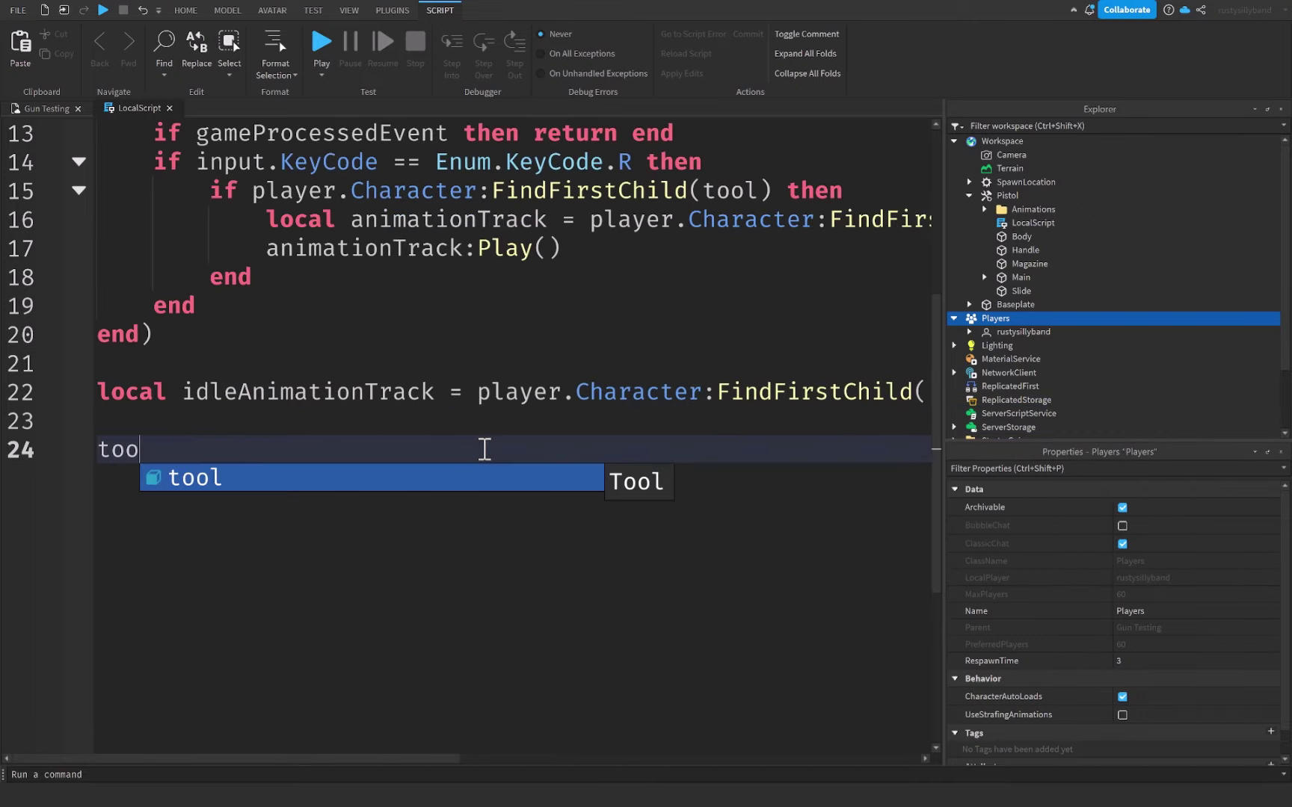
pyautogui.write('l.Eq')
pyautogui.press('Tab')
pyautogui.write(':c')
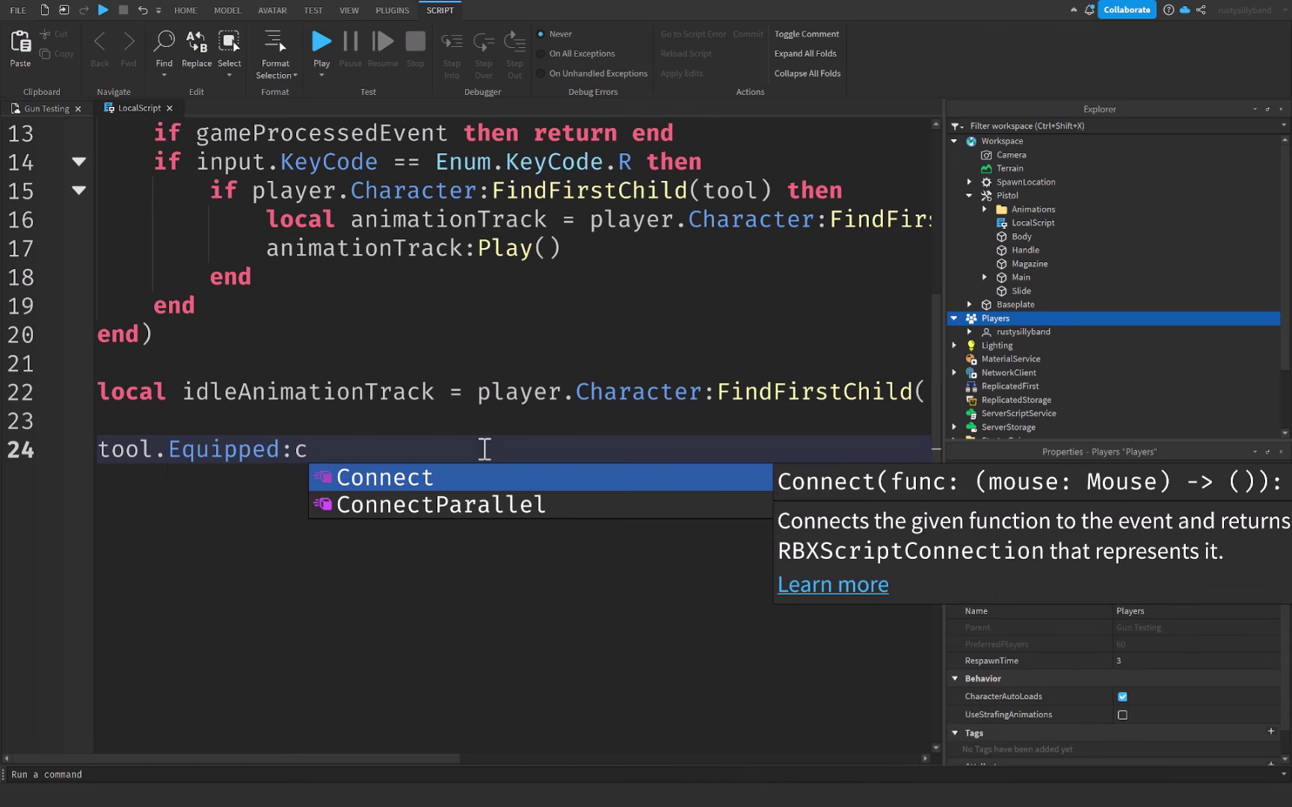
pyautogui.press('Tab')
pyautogui.write('(fu')
pyautogui.press('Tab')
pyautogui.press('Delete')
pyautogui.write('(')
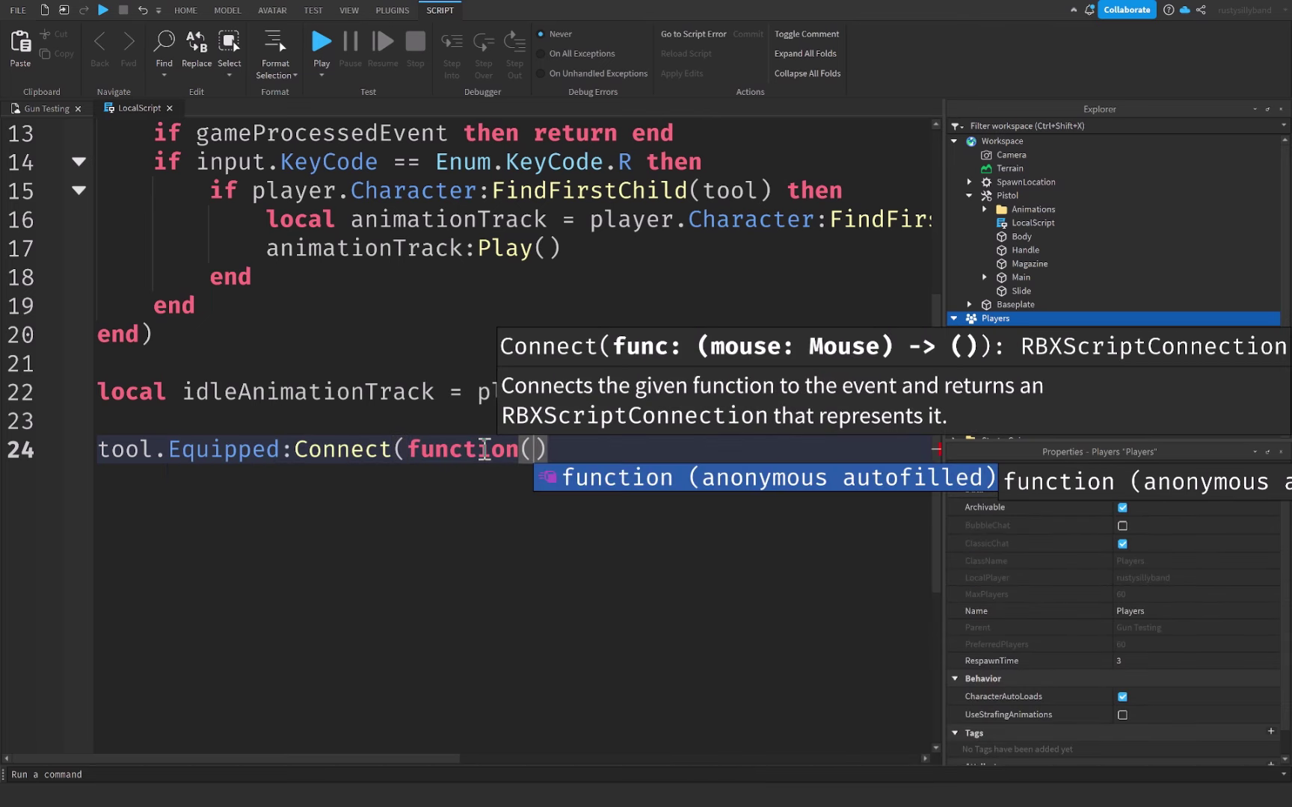
pyautogui.press('Tab')
pyautogui.write('idl')
pyautogui.press('Tab')
pyautogui.write(':Play()')
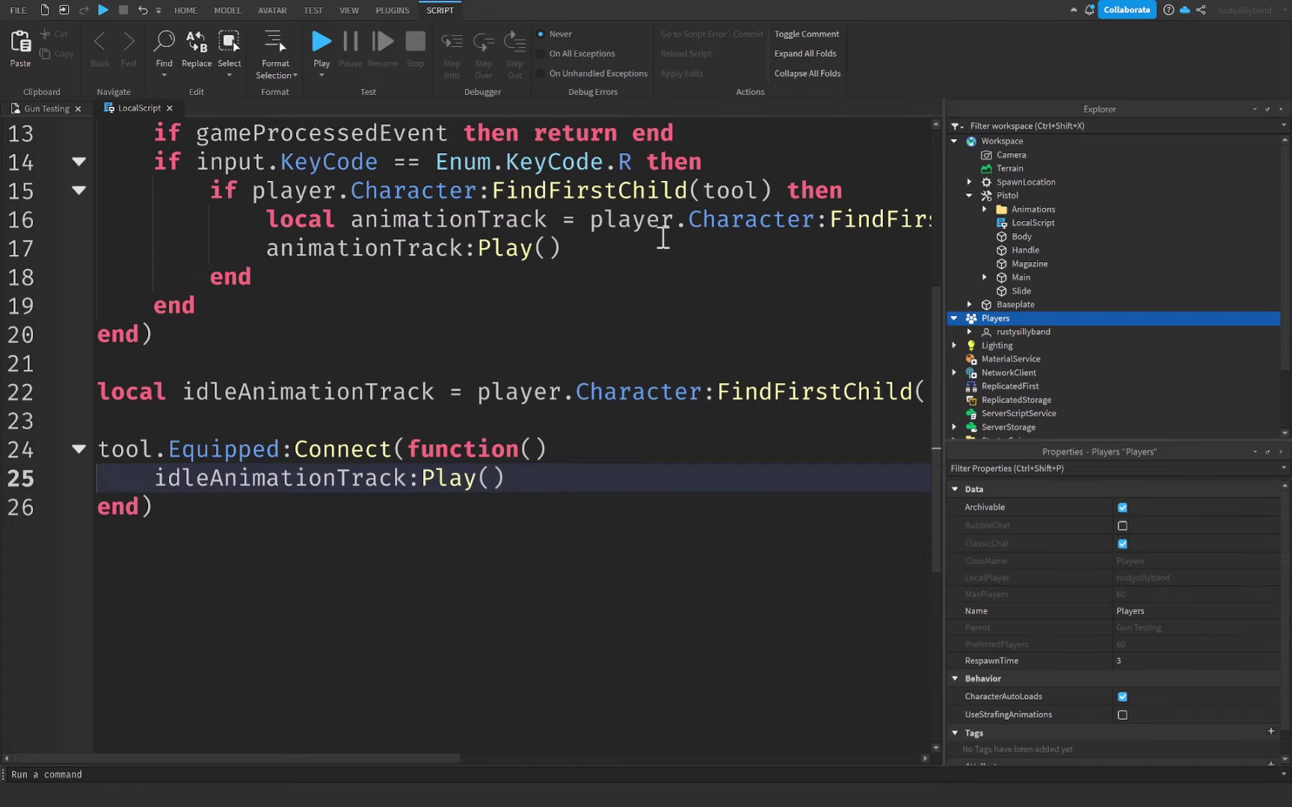
# - Start a tool.Unequipped:Connect call below the Equipped handler
pyautogui.press('Down')
pyautogui.press('Return')
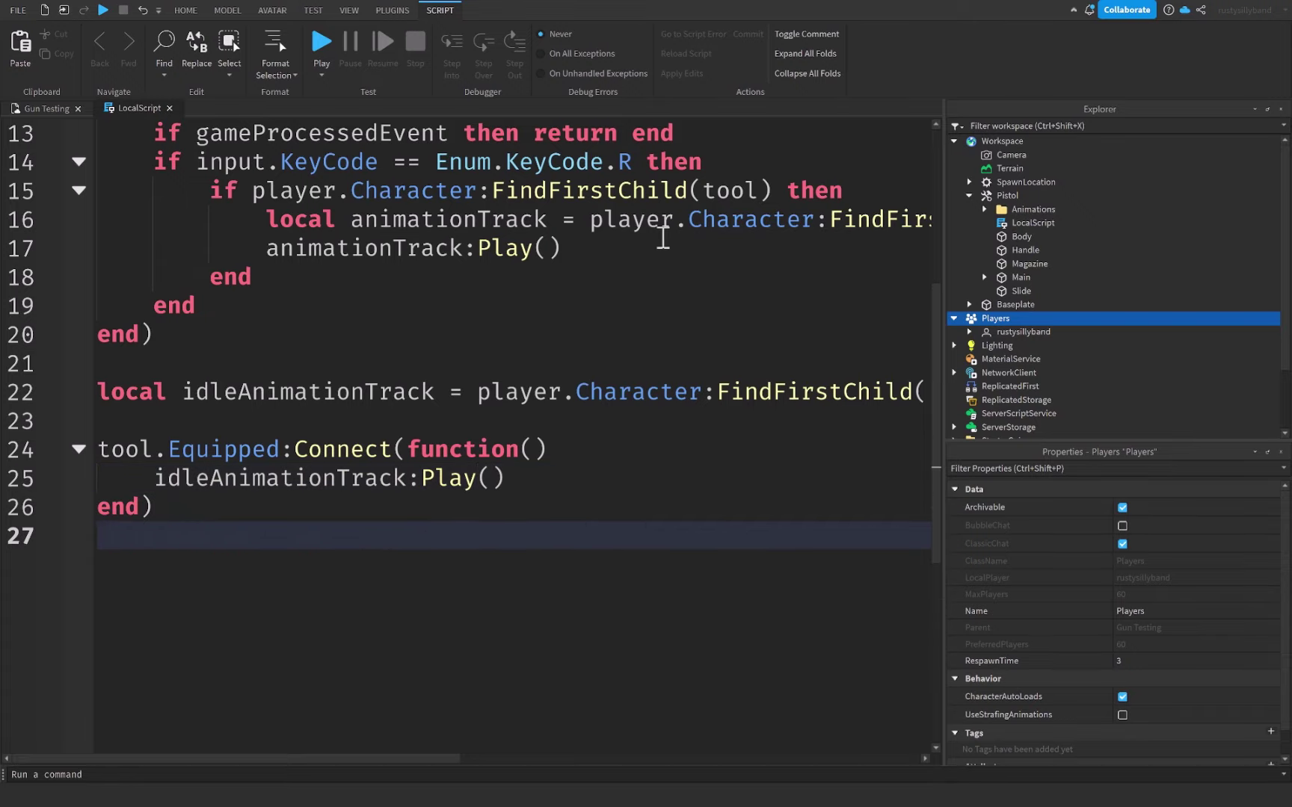
pyautogui.press('Return')
pyautogui.write('tool.un')
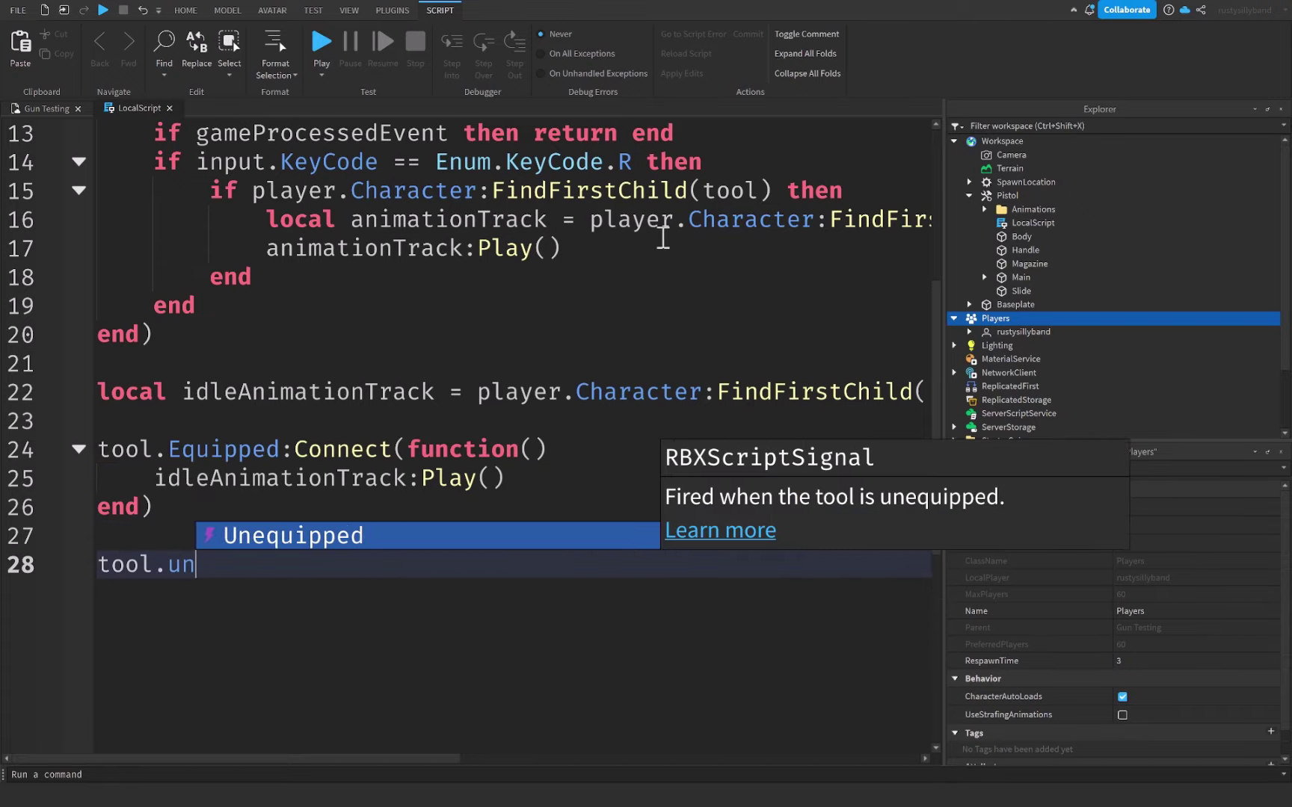
pyautogui.press('Tab')
pyautogui.write(':')
pyautogui.press('Tab')
# - Fill the Unequipped function with idleAnimationTrack:Stop()
pyautogui.write('(fu')
pyautogui.press('Tab')
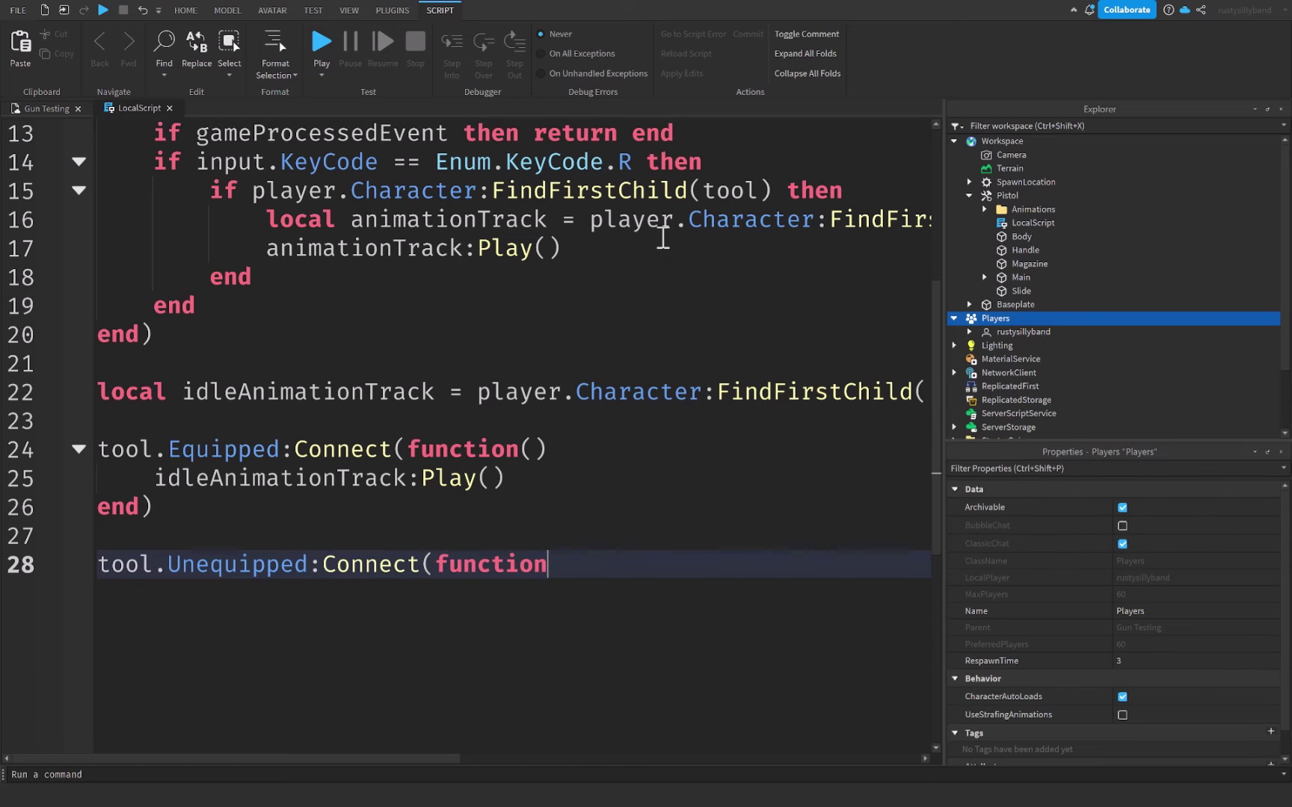
pyautogui.write('(')
pyautogui.press('Return')
pyautogui.write('id')
pyautogui.press('Tab')
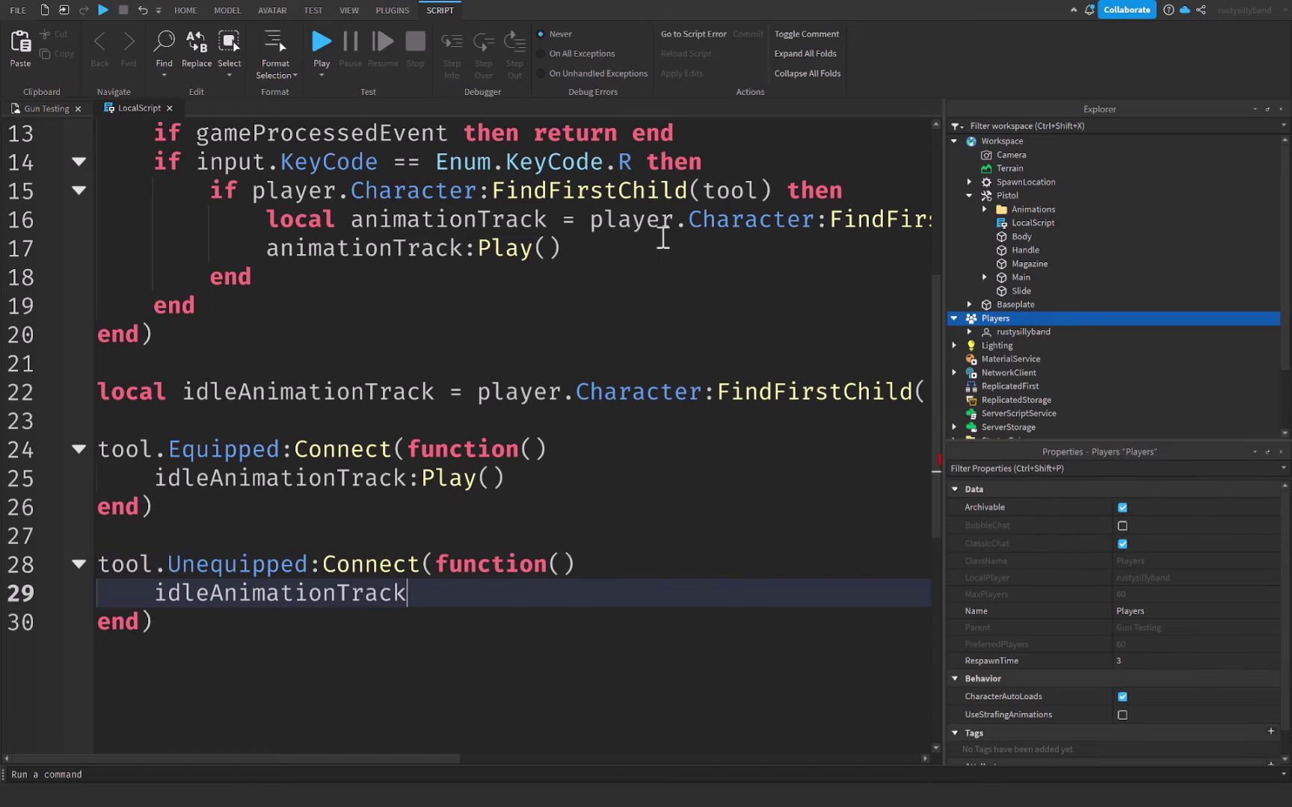
pyautogui.write(':Stop()')
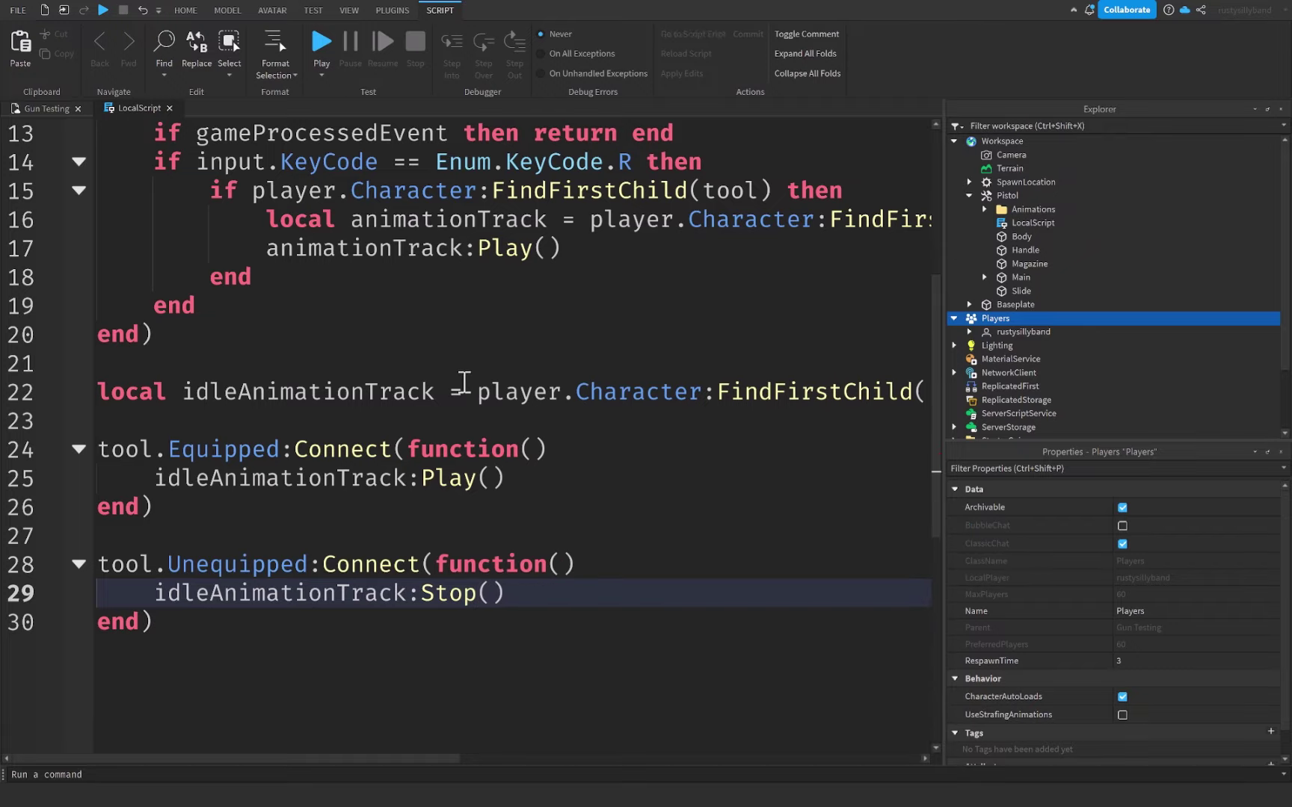
pyautogui.moveTo(300, 505); pyautogui.dragTo(98, 450)
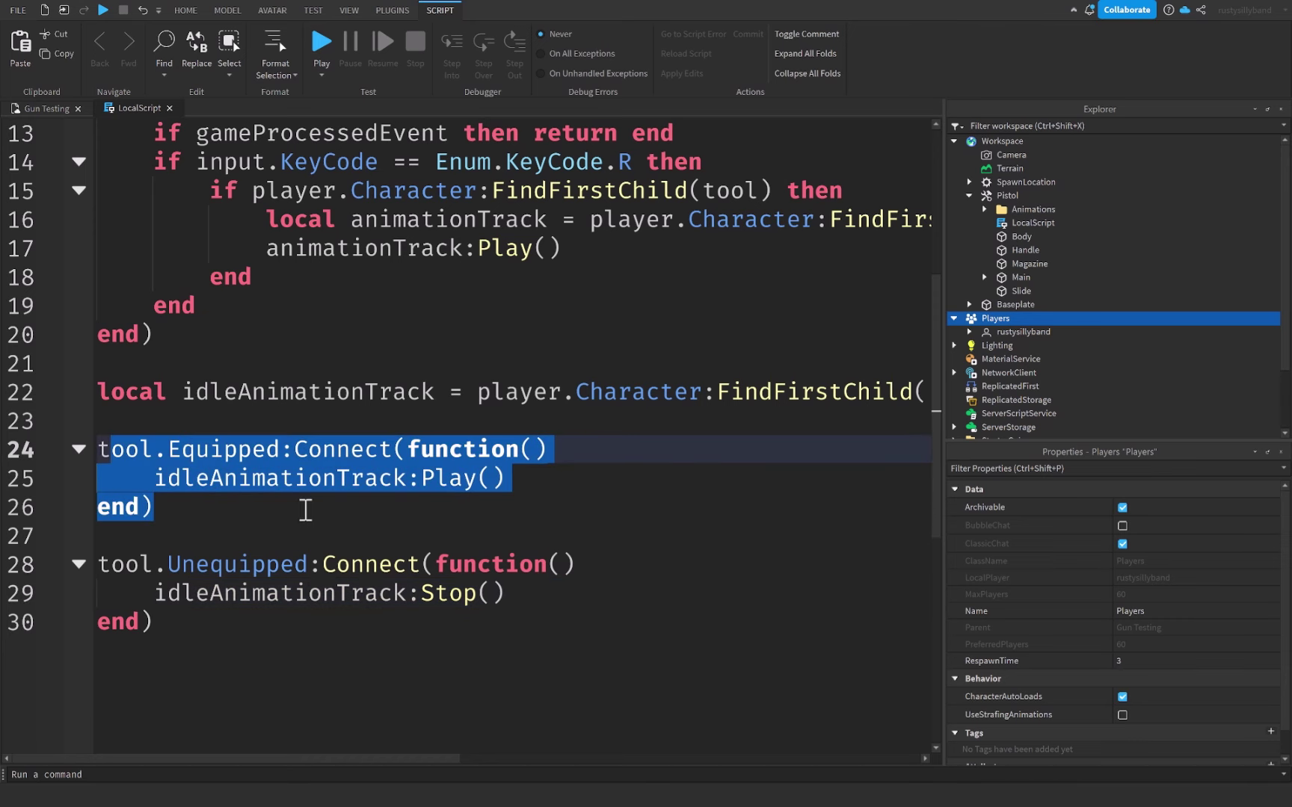
pyautogui.click(306, 511)
pyautogui.scroll(3, 554, 400)
pyautogui.scroll(1, 554, 400)
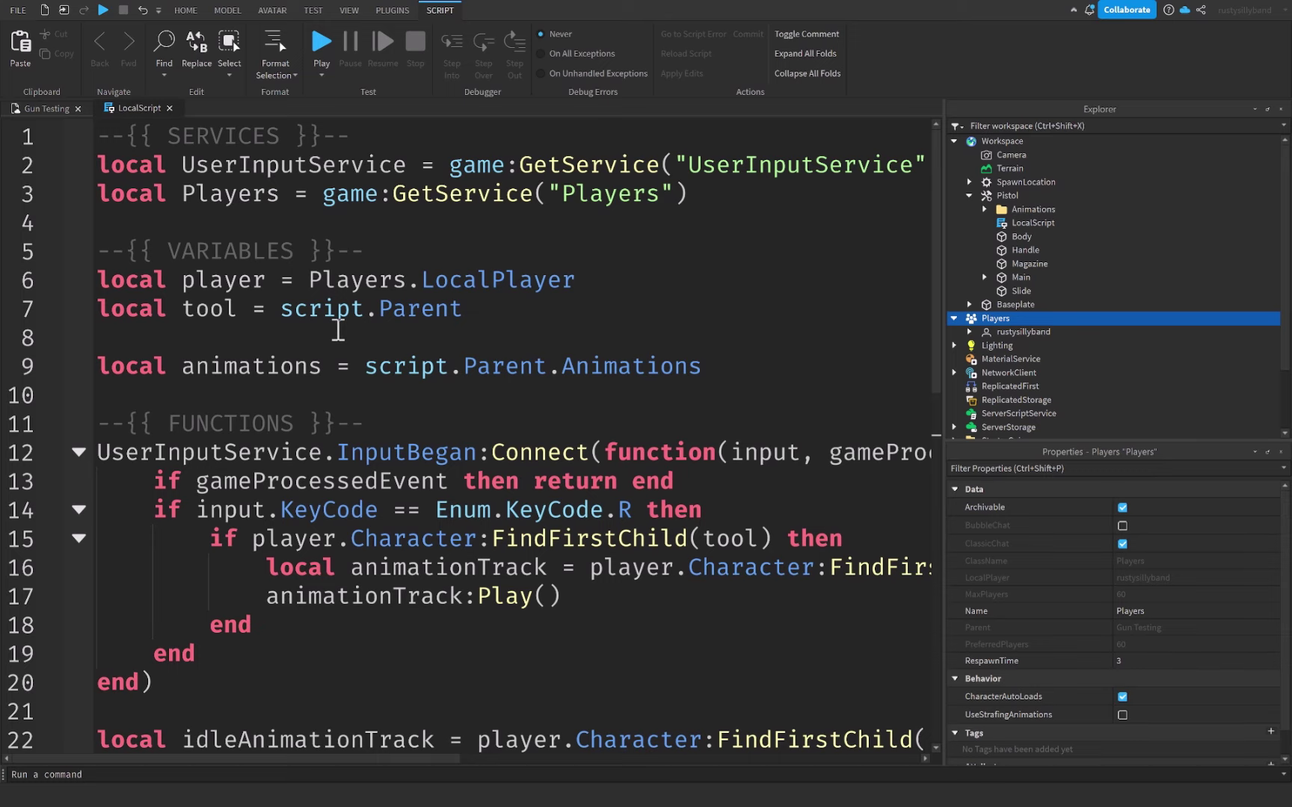
pyautogui.scroll(-1, 344, 344)
pyautogui.scroll(-1, 507, 432)
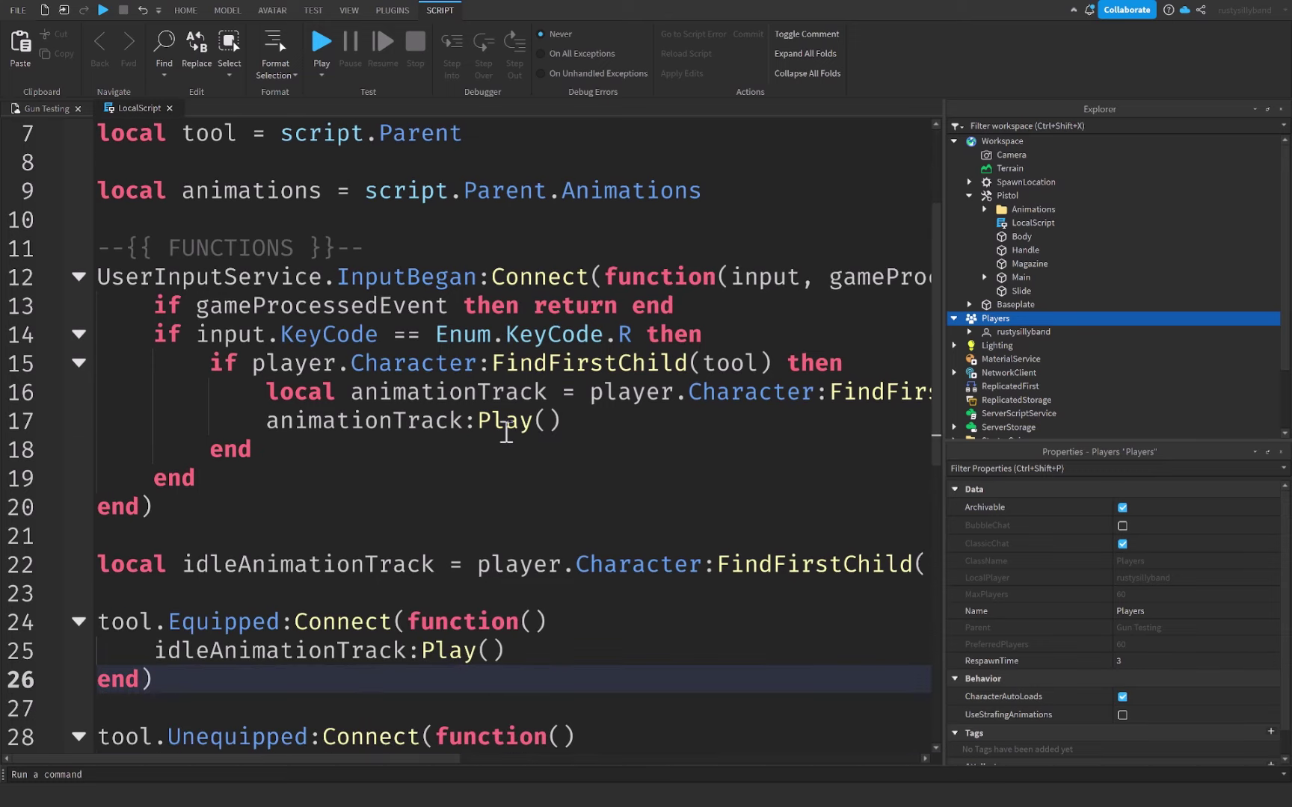
pyautogui.scroll(-1, 506, 432)
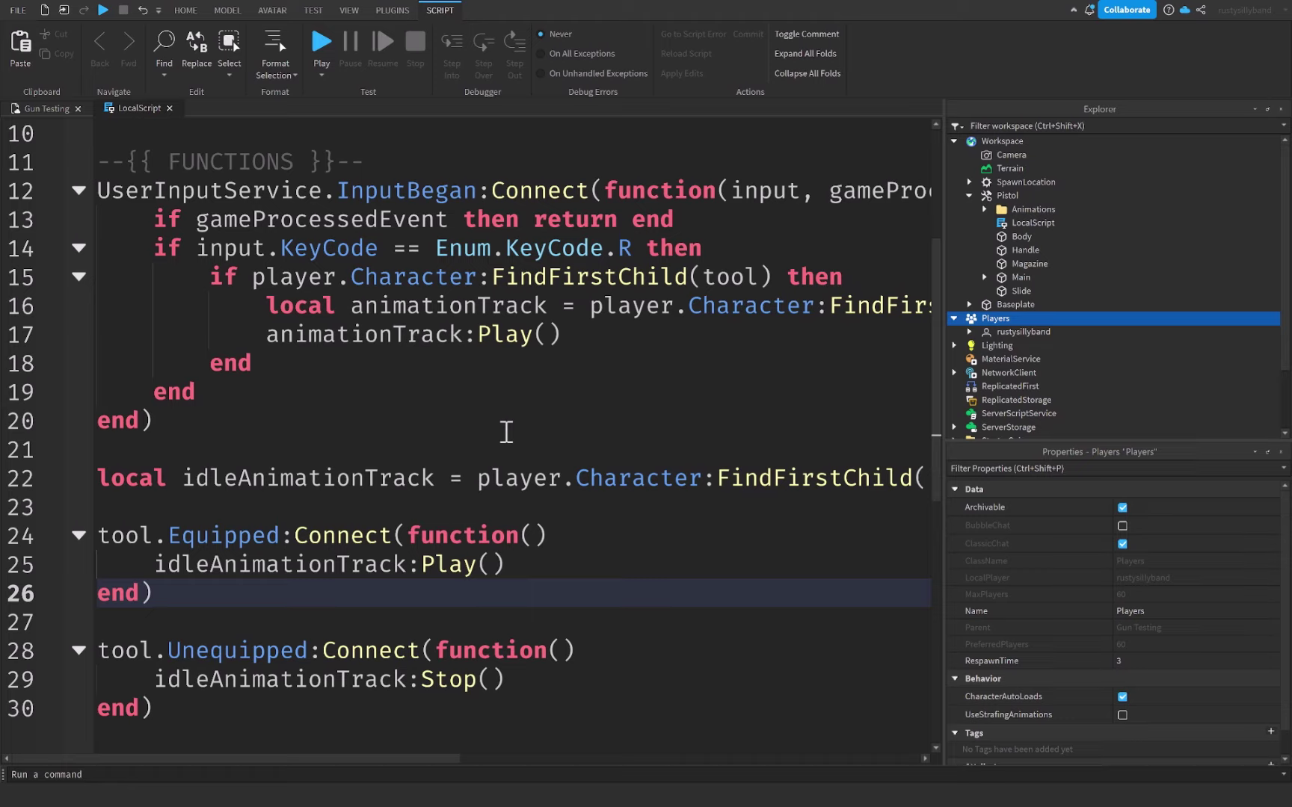
# - Insert a new Script into ServerScriptService
pyautogui.scroll(-3, 966, 323)
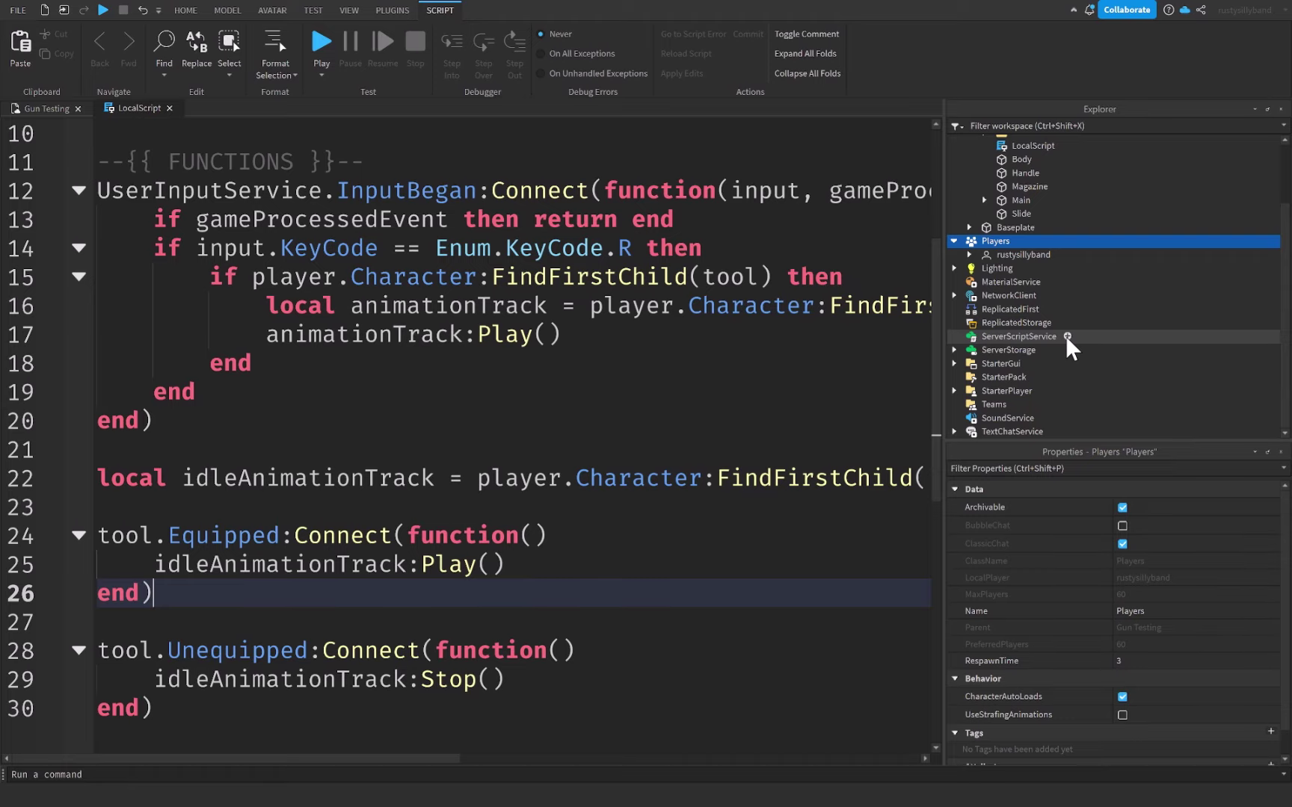
pyautogui.click(1067, 337)
pyautogui.write('scr')
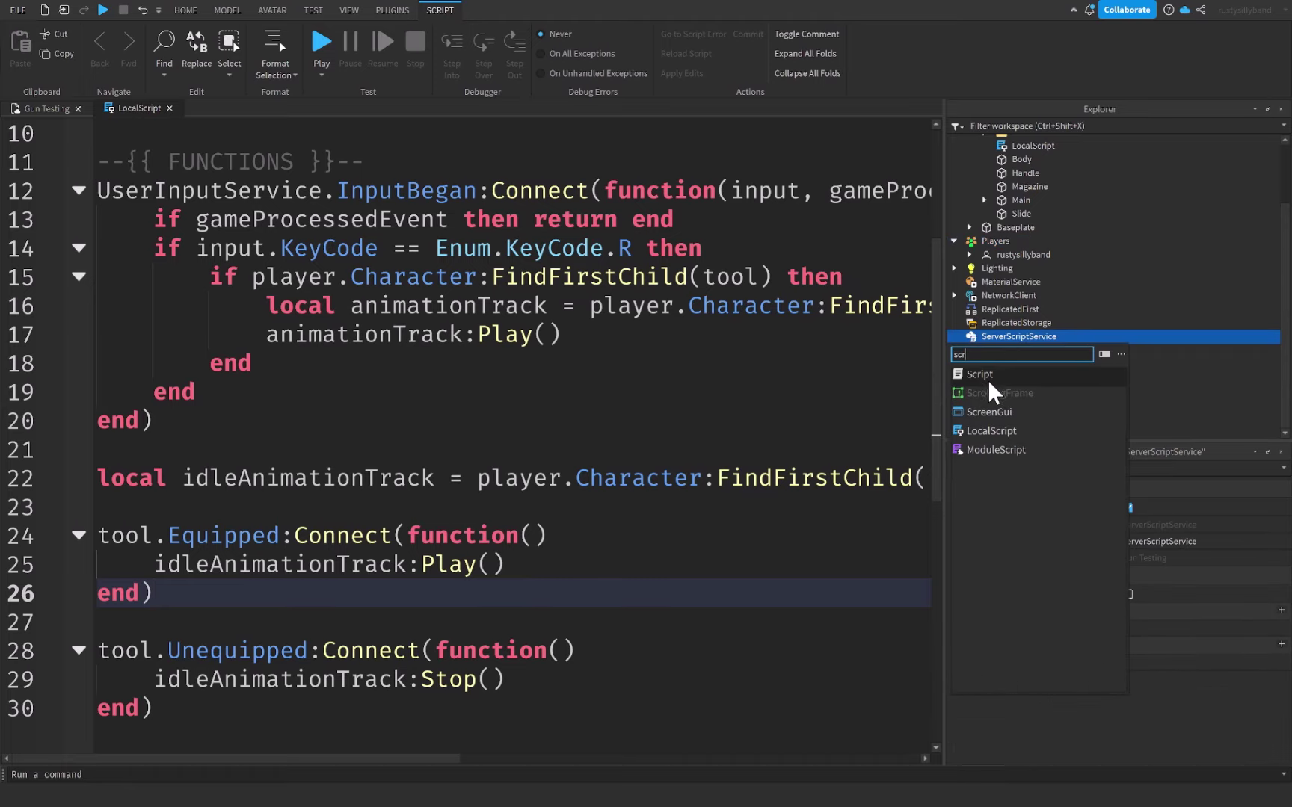
pyautogui.click(987, 376)
# - Replace the placeholder with a PlayerAdded:Connect(function(player)) handler wrapping player.CharacterAdded:Connect(function(character))
pyautogui.hotkey('ctrl', 'a')
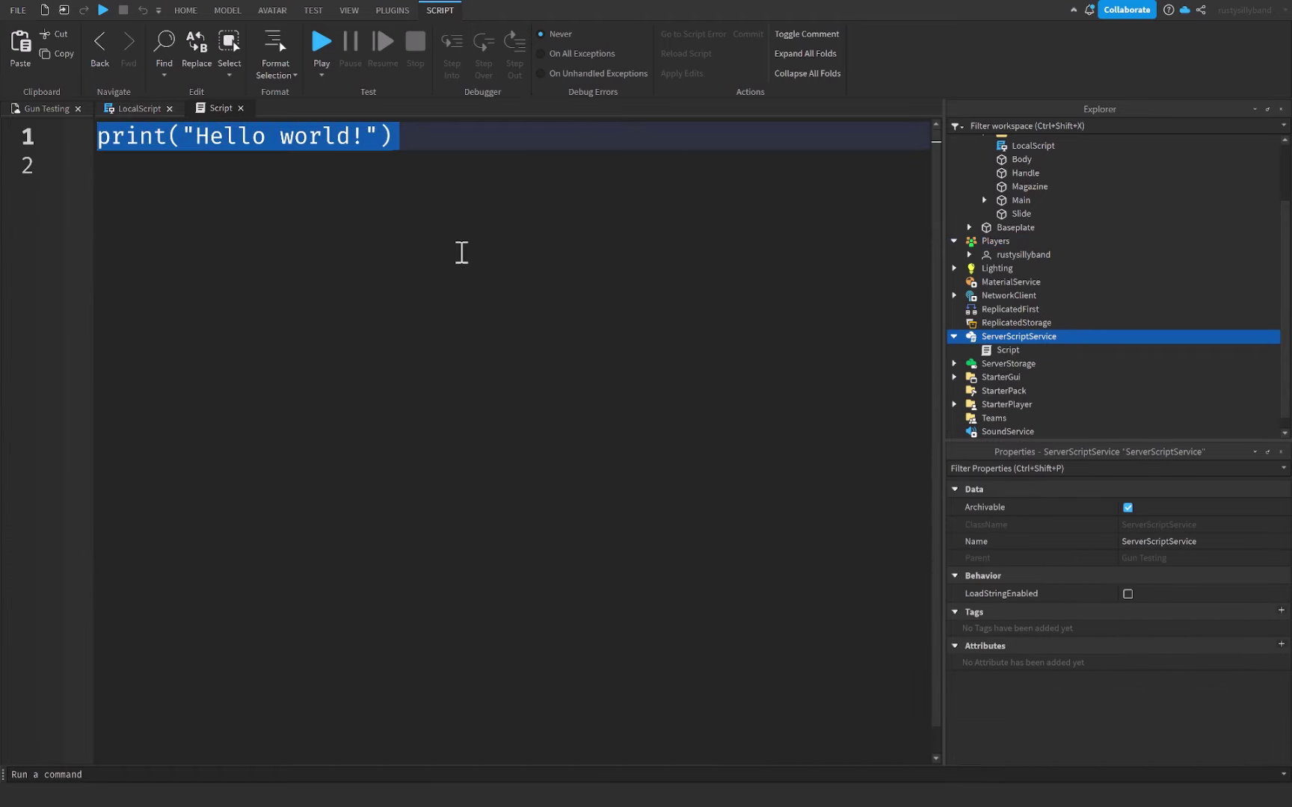
pyautogui.write('game.Players.PlayerAdded')
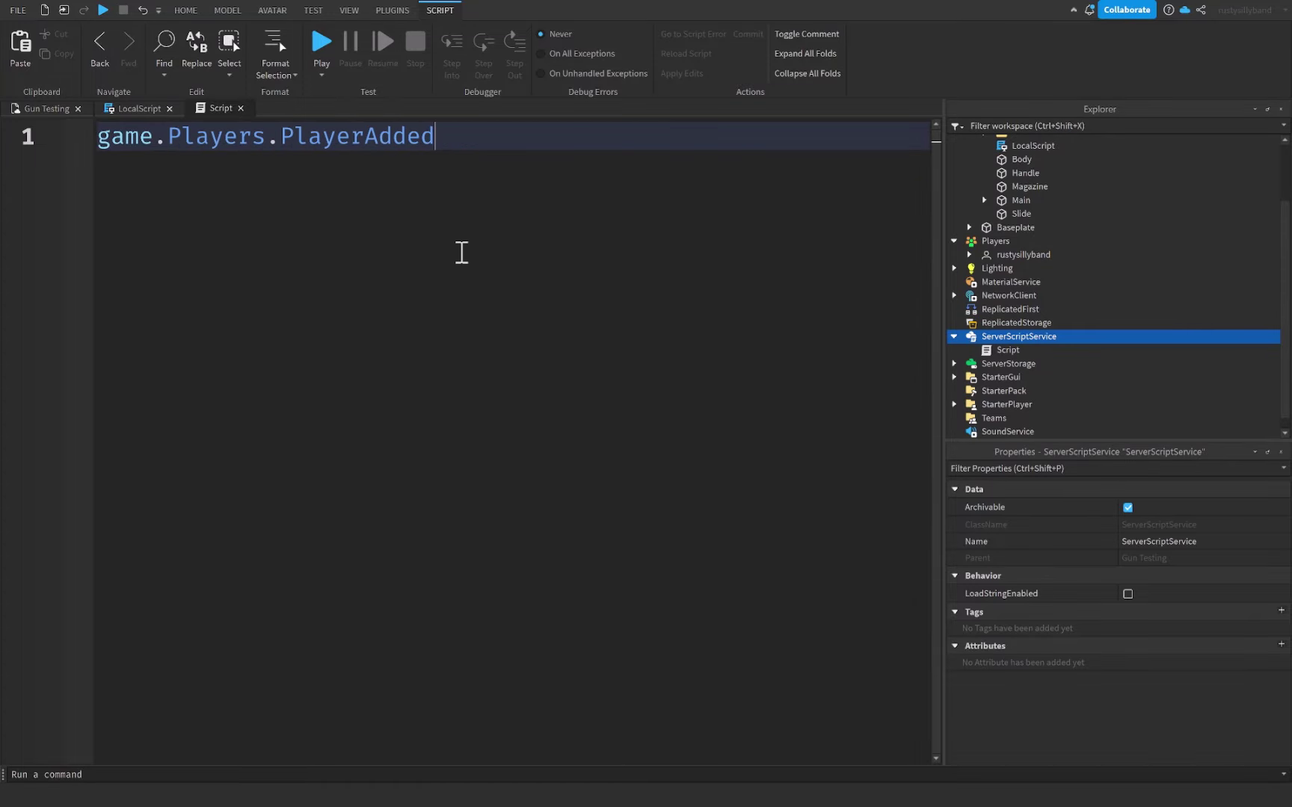
pyautogui.write(':Connect(function(')
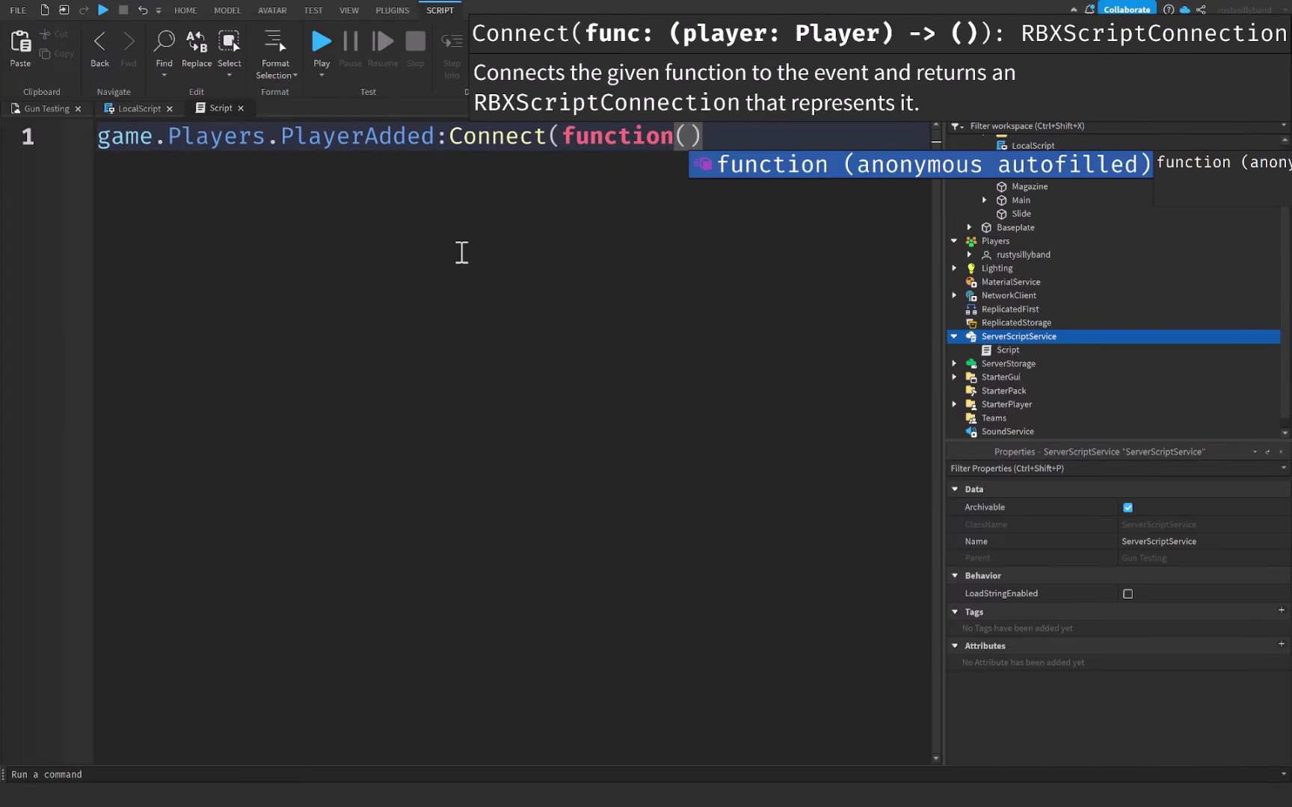
pyautogui.write('player)')
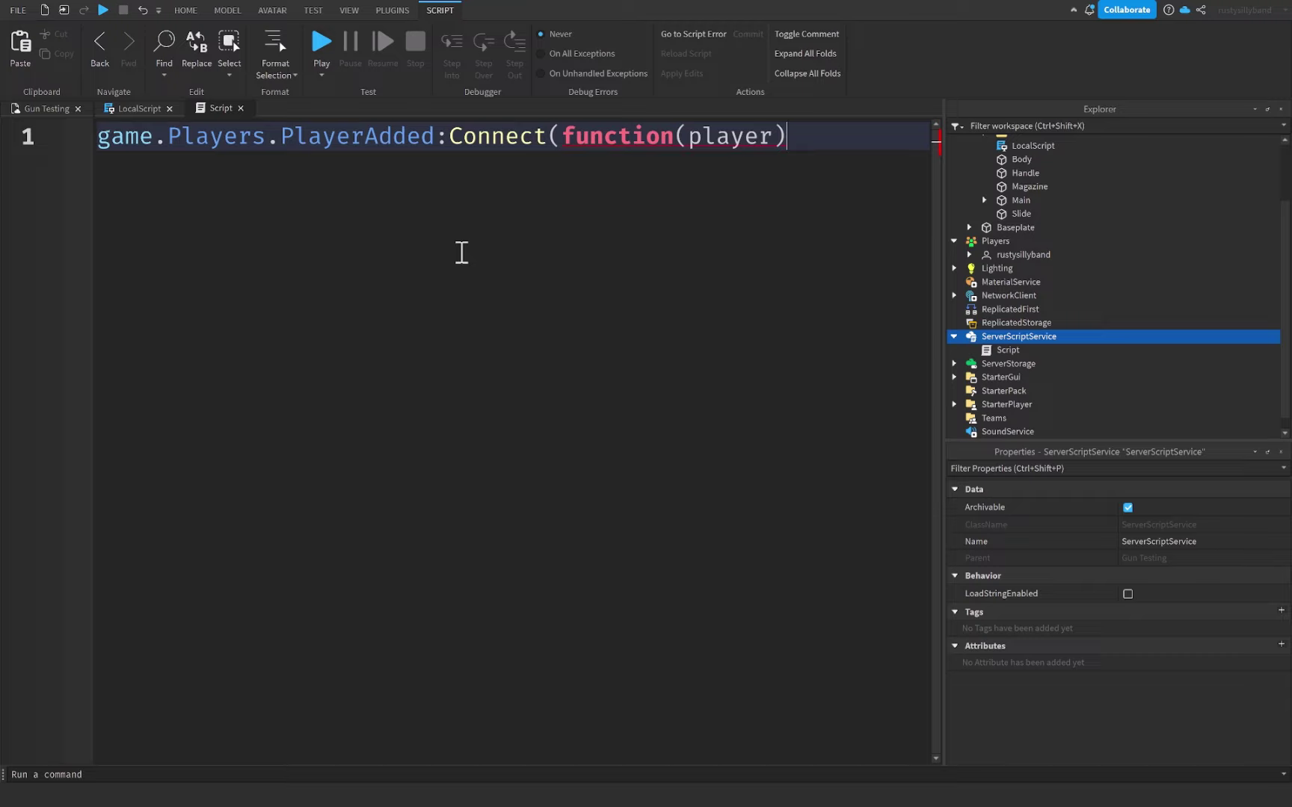
pyautogui.press('Return')
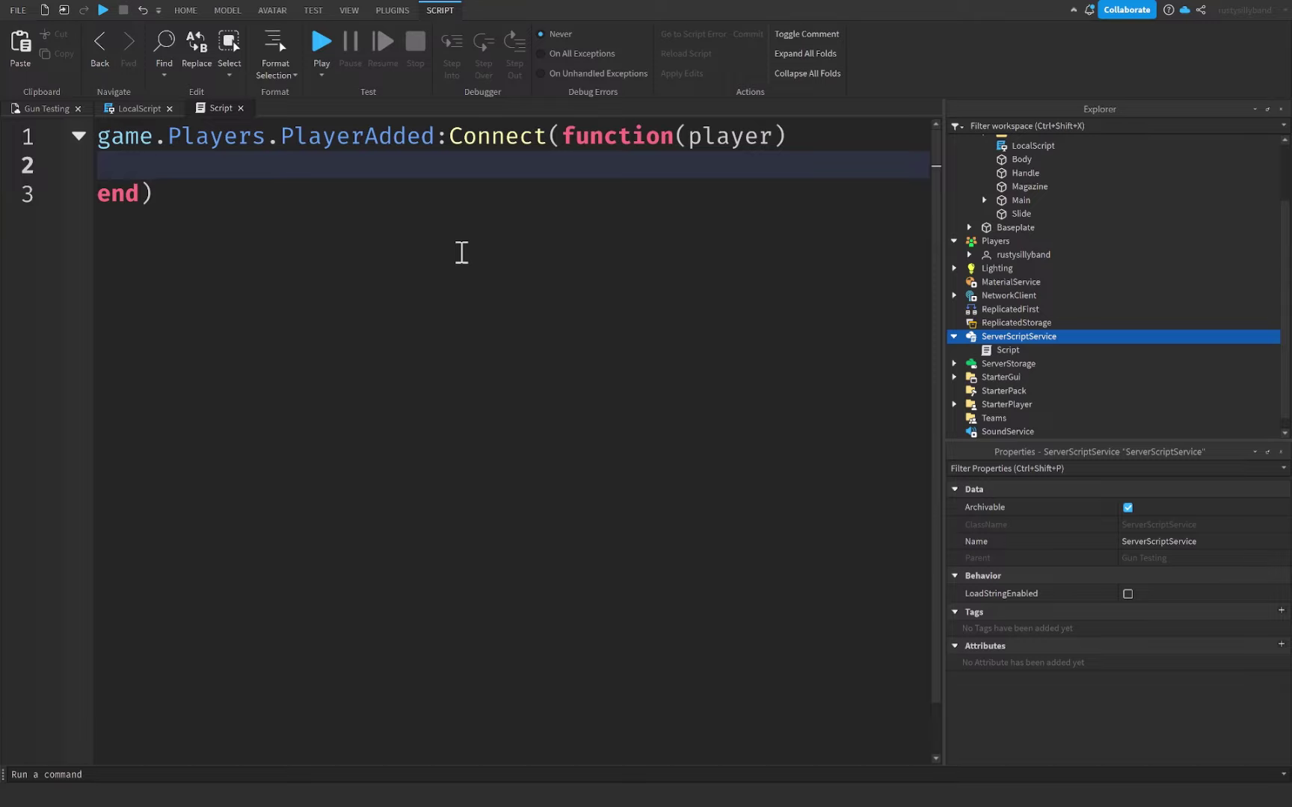
pyautogui.write('player.Chara')
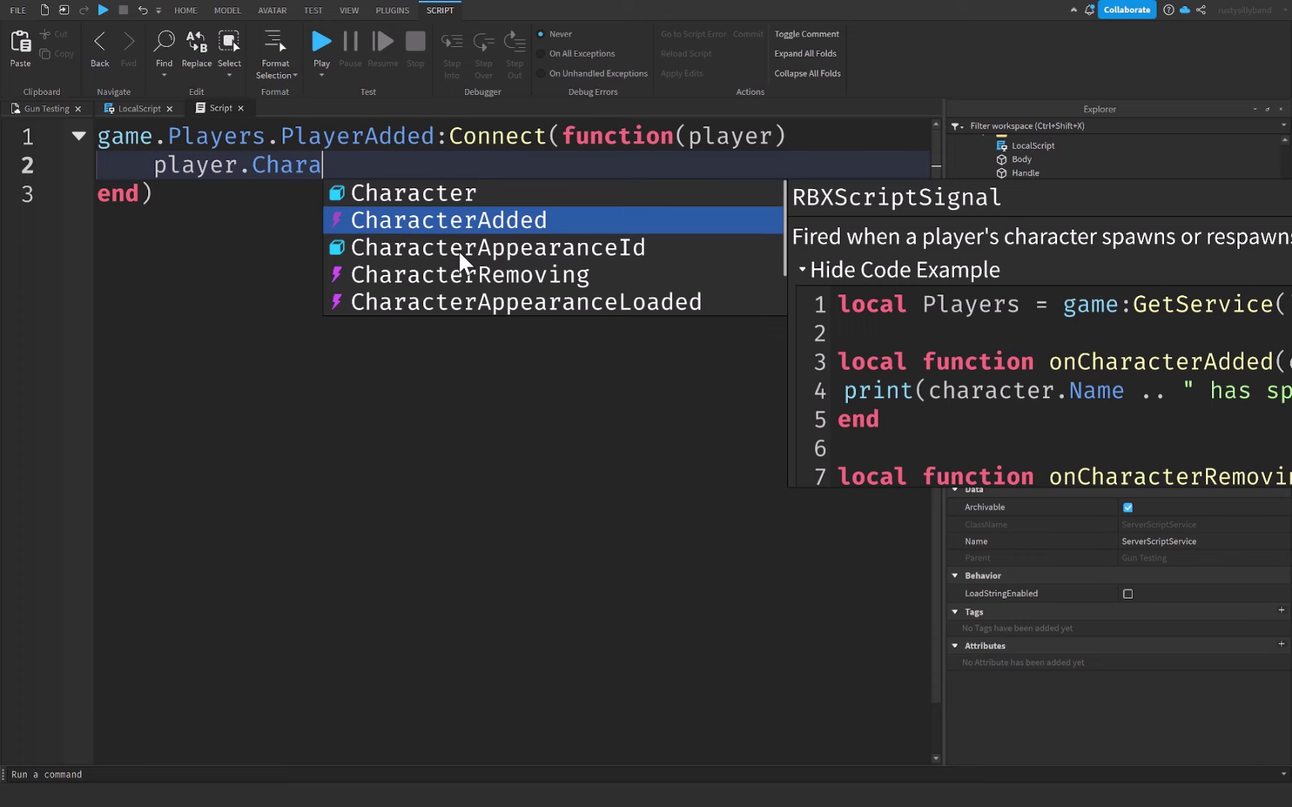
pyautogui.press('Tab')
pyautogui.write(':')
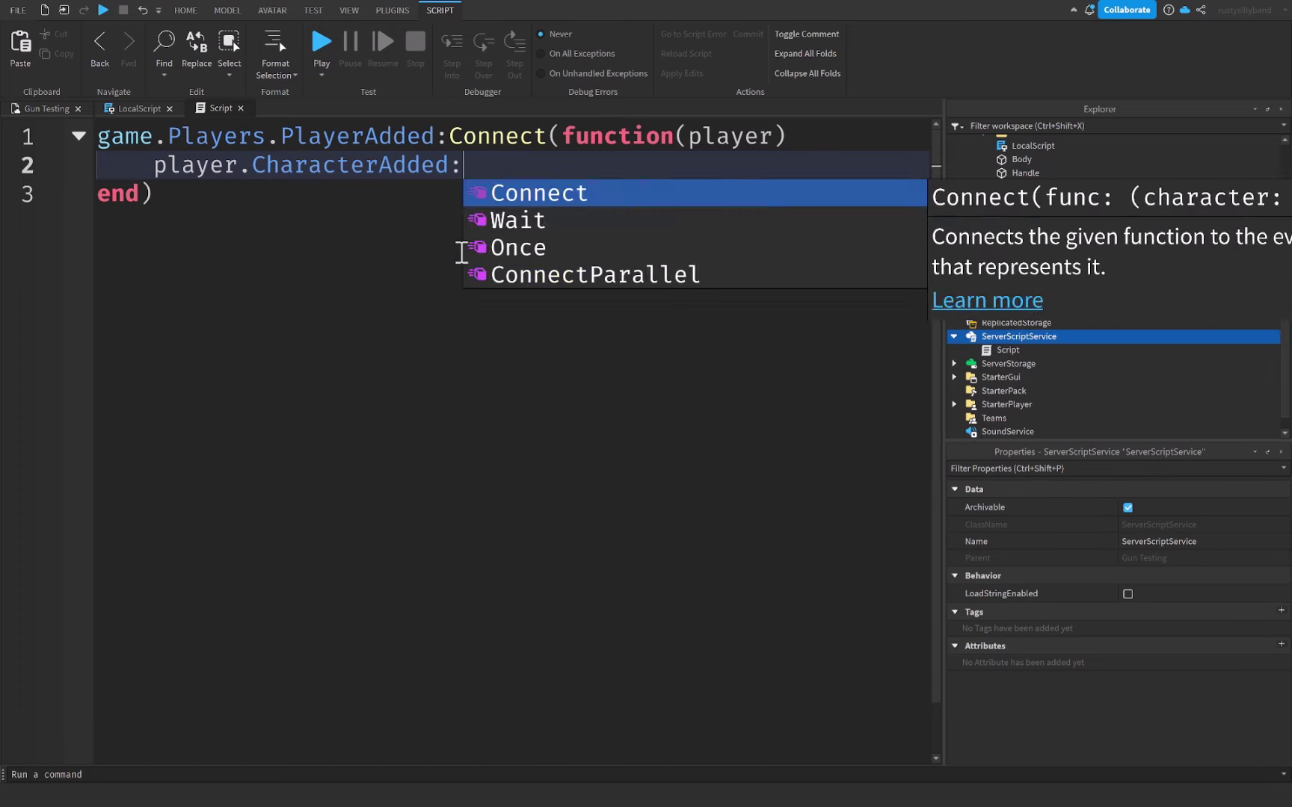
pyautogui.press('Tab')
pyautogui.write('(function(')
pyautogui.write('character')
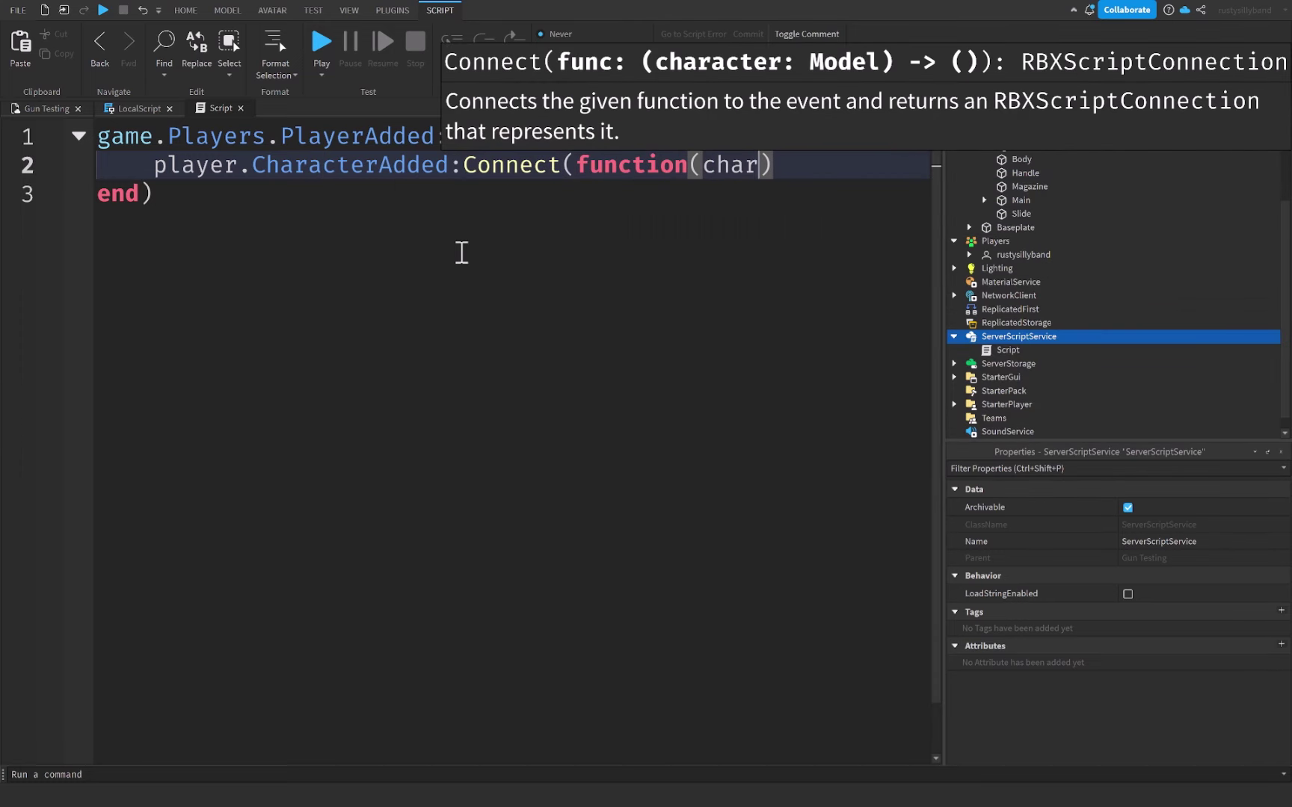
pyautogui.press('Return')
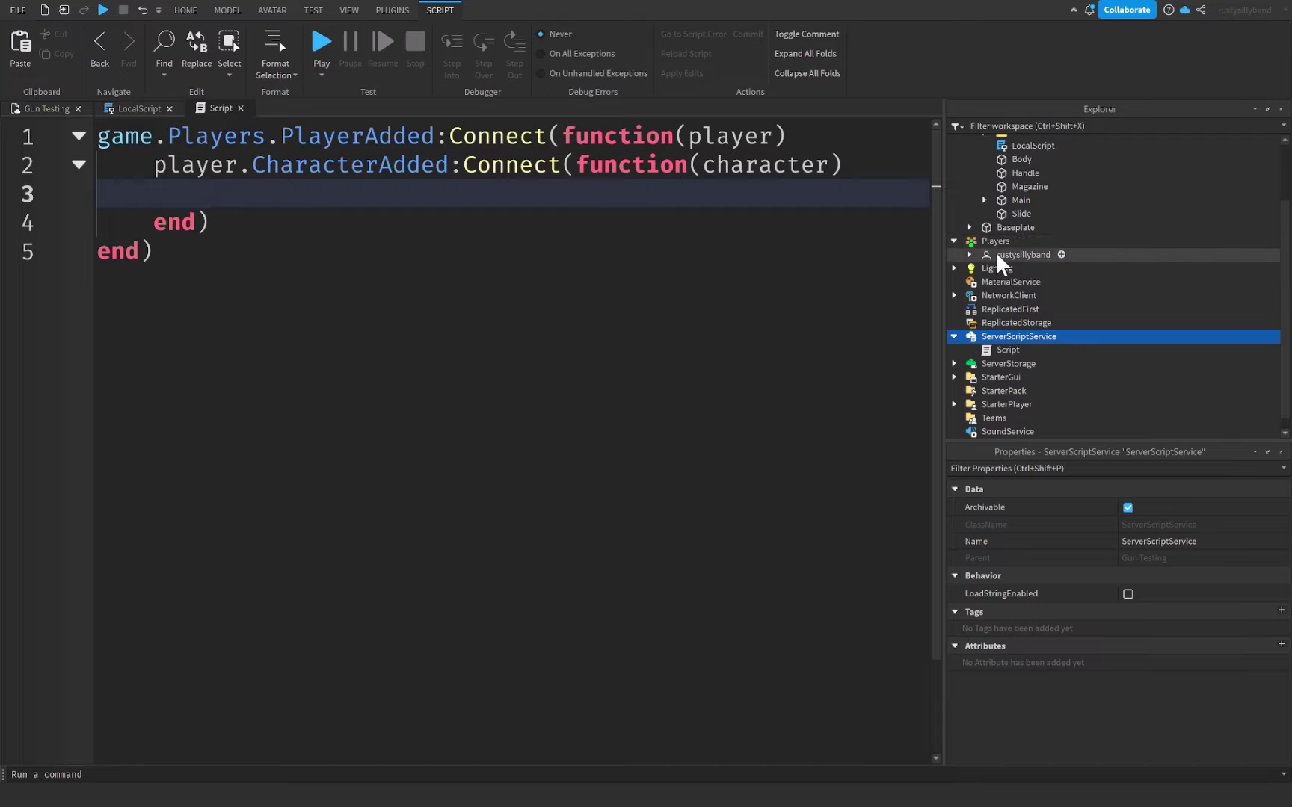
# - Expand the test player under Players and inspect its Backpack and PlayerScripts
pyautogui.click(979, 267)
pyautogui.click(969, 255)
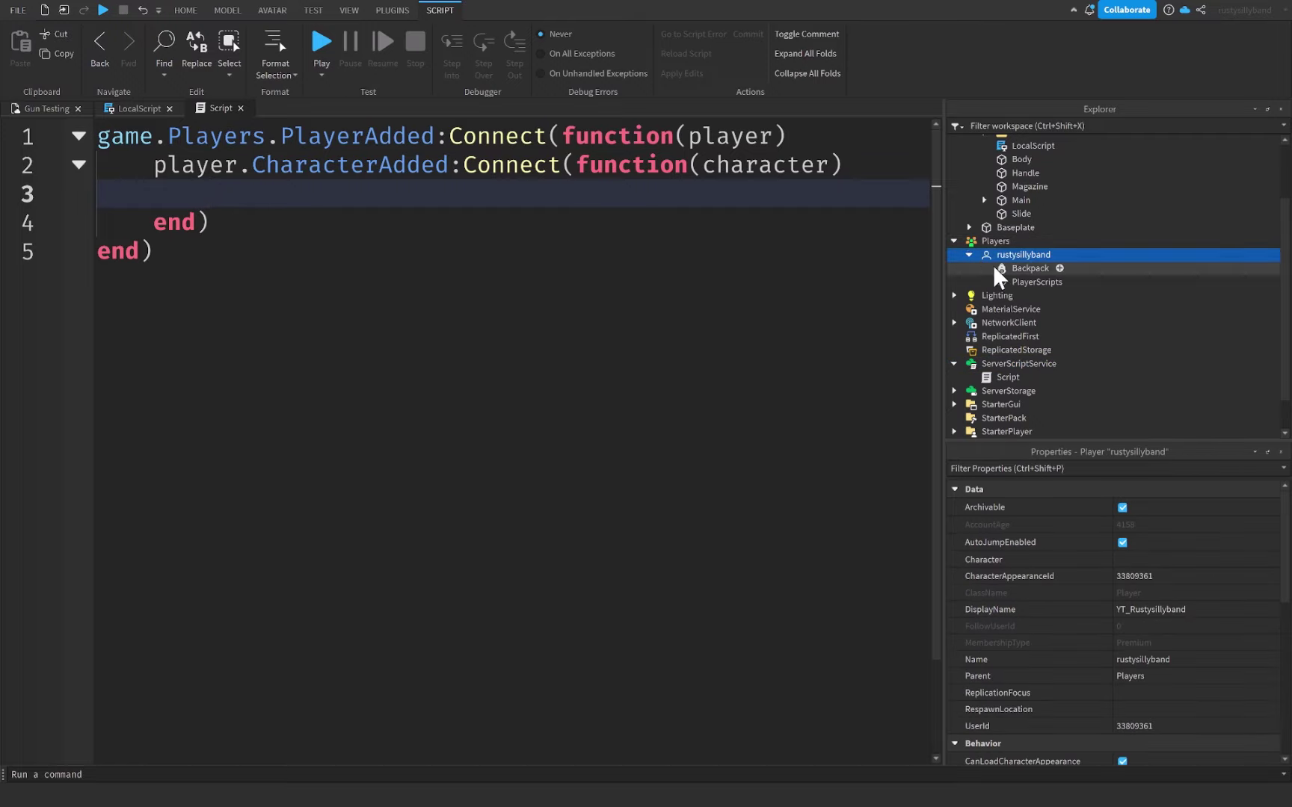
pyautogui.click(1004, 270)
pyautogui.click(1007, 284)
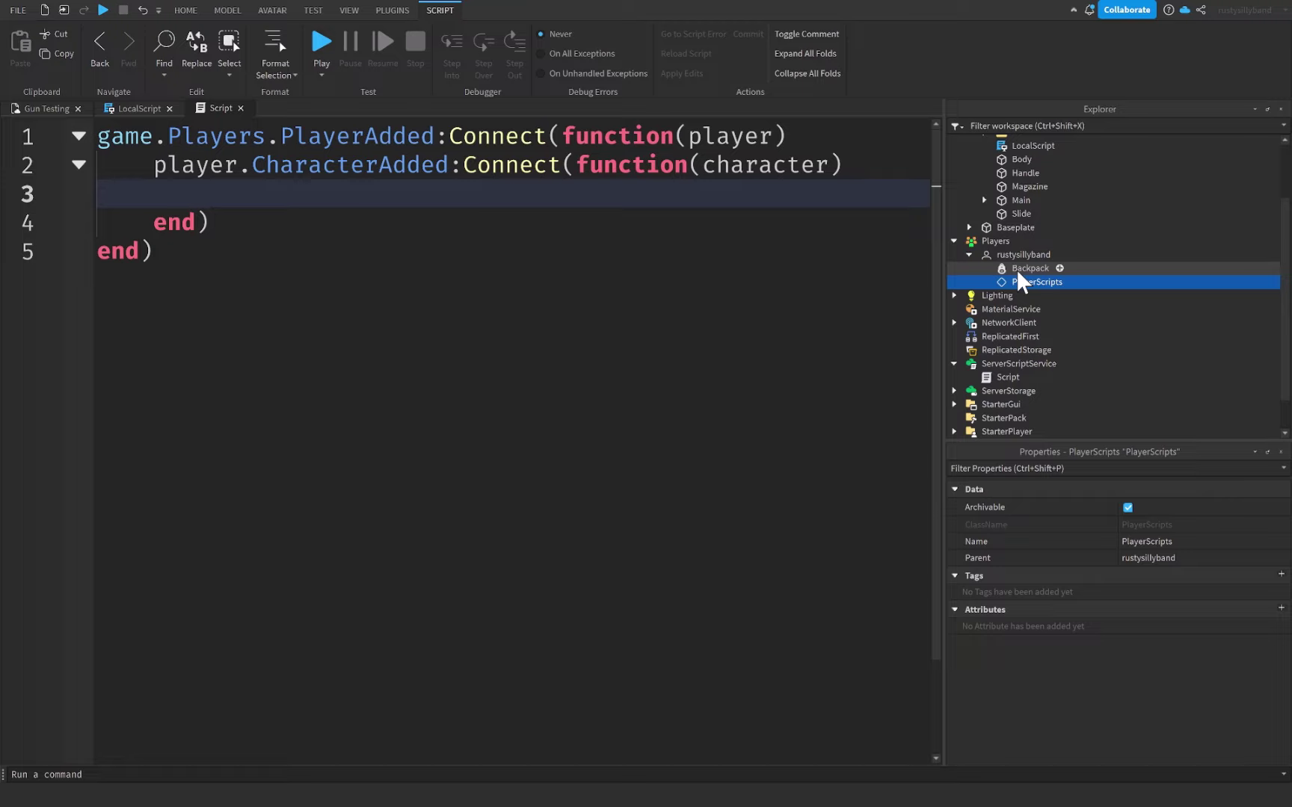
pyautogui.scroll(3, 1016, 269)
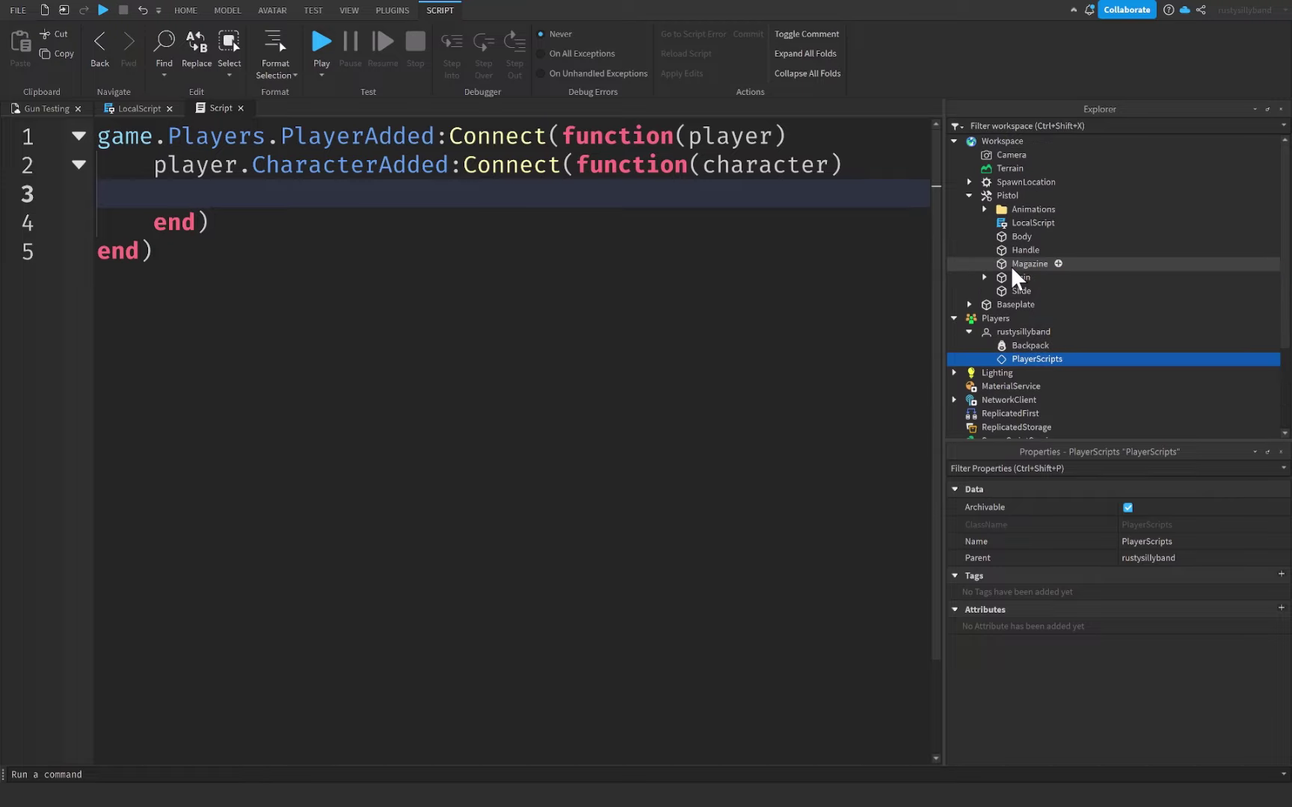
# - Add a wait(1) line inside the CharacterAdded handler
pyautogui.click(483, 195)
pyautogui.write('t')
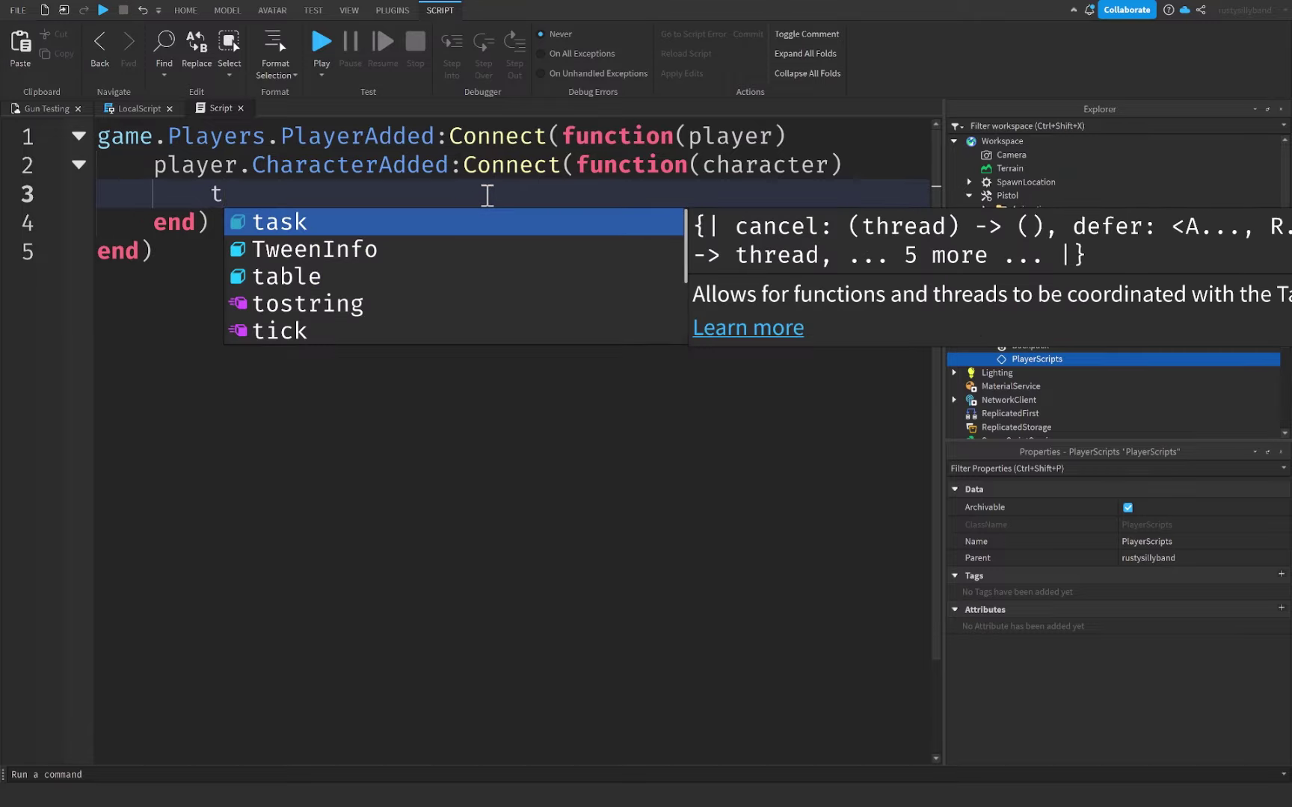
pyautogui.write('ask.')
pyautogui.press('BackSpace')
pyautogui.press('BackSpace')
pyautogui.press('BackSpace')
pyautogui.press('BackSpace')
pyautogui.press('BackSpace')
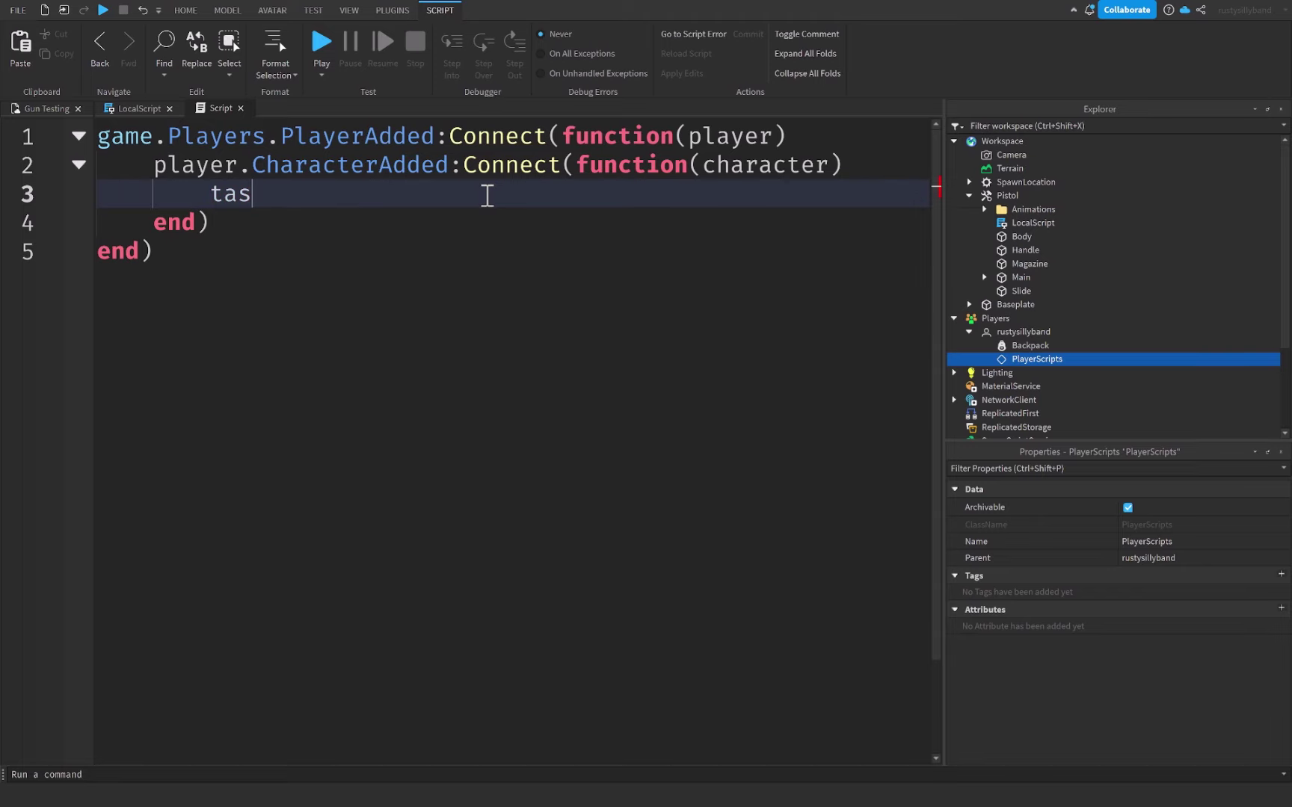
pyautogui.write('wait(1)')
pyautogui.press('Return')
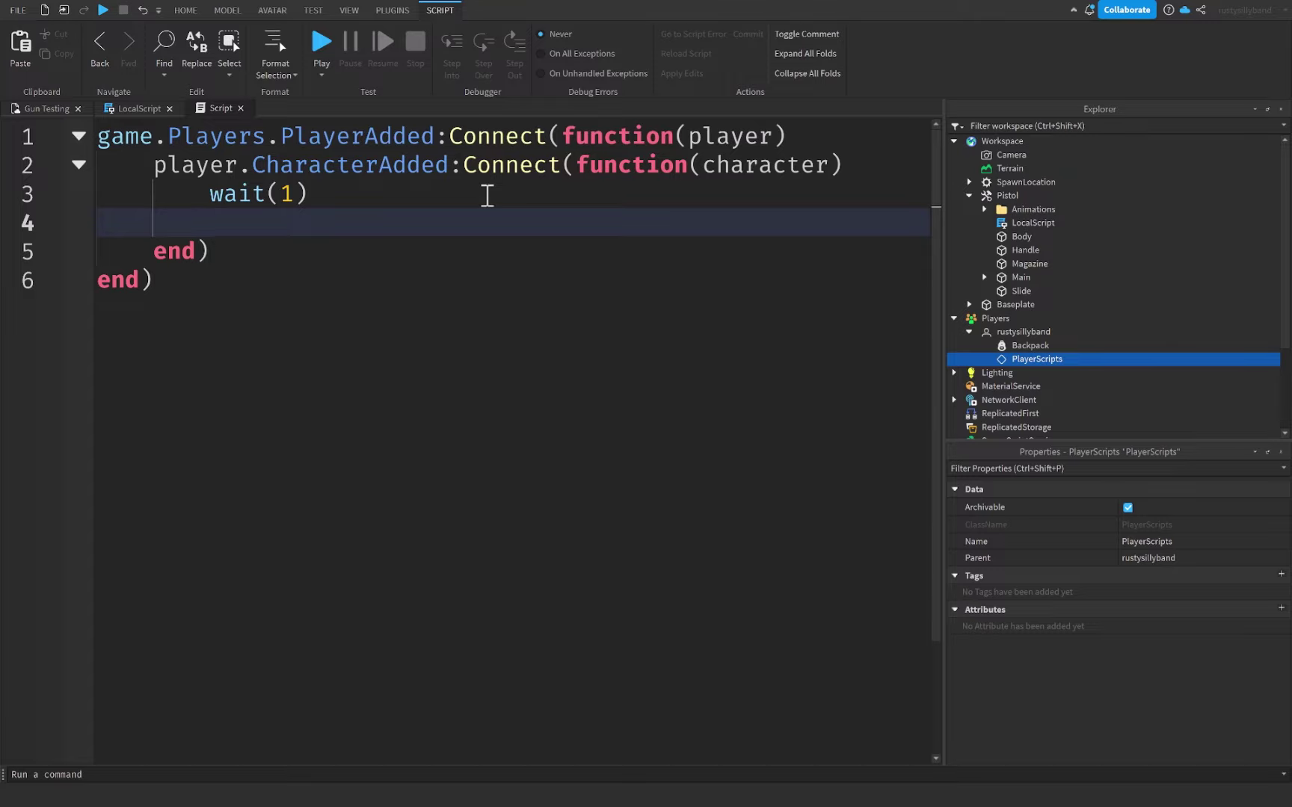
# - Create a local motor6d = Instance.new("Motor6D") in the handler
pyautogui.write('local motor')
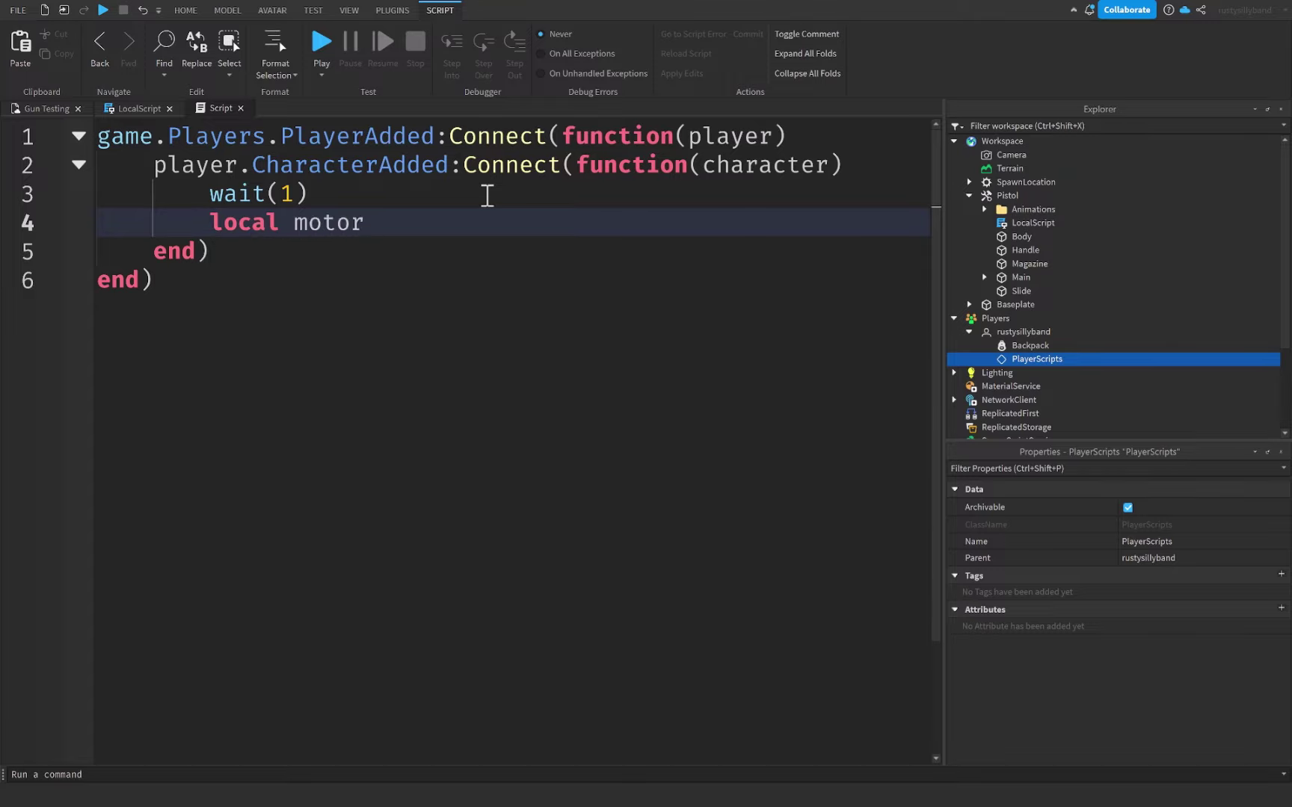
pyautogui.write('5')
pyautogui.press('BackSpace')
pyautogui.write('6d')
pyautogui.press('BackSpace')
pyautogui.write('d = Instance.new(')
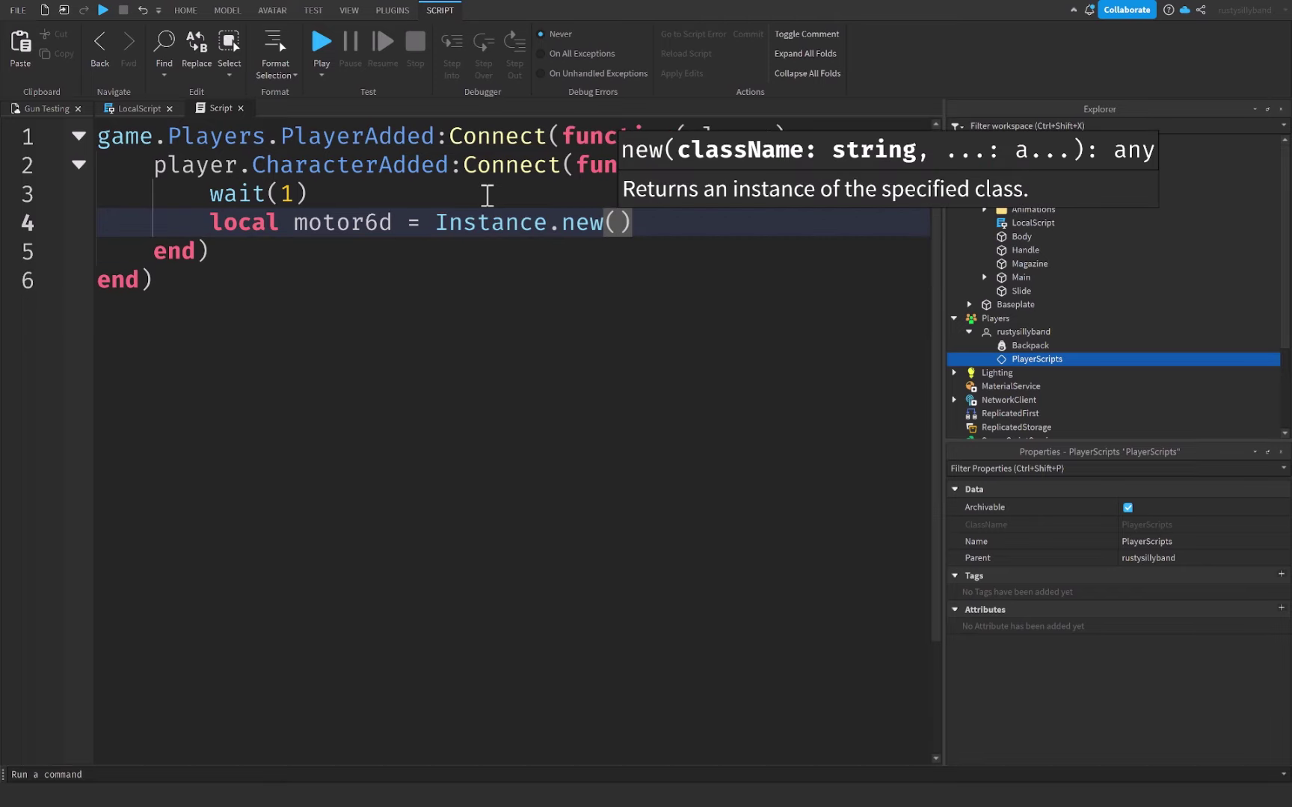
pyautogui.write('"')
pyautogui.write('Motor6D')
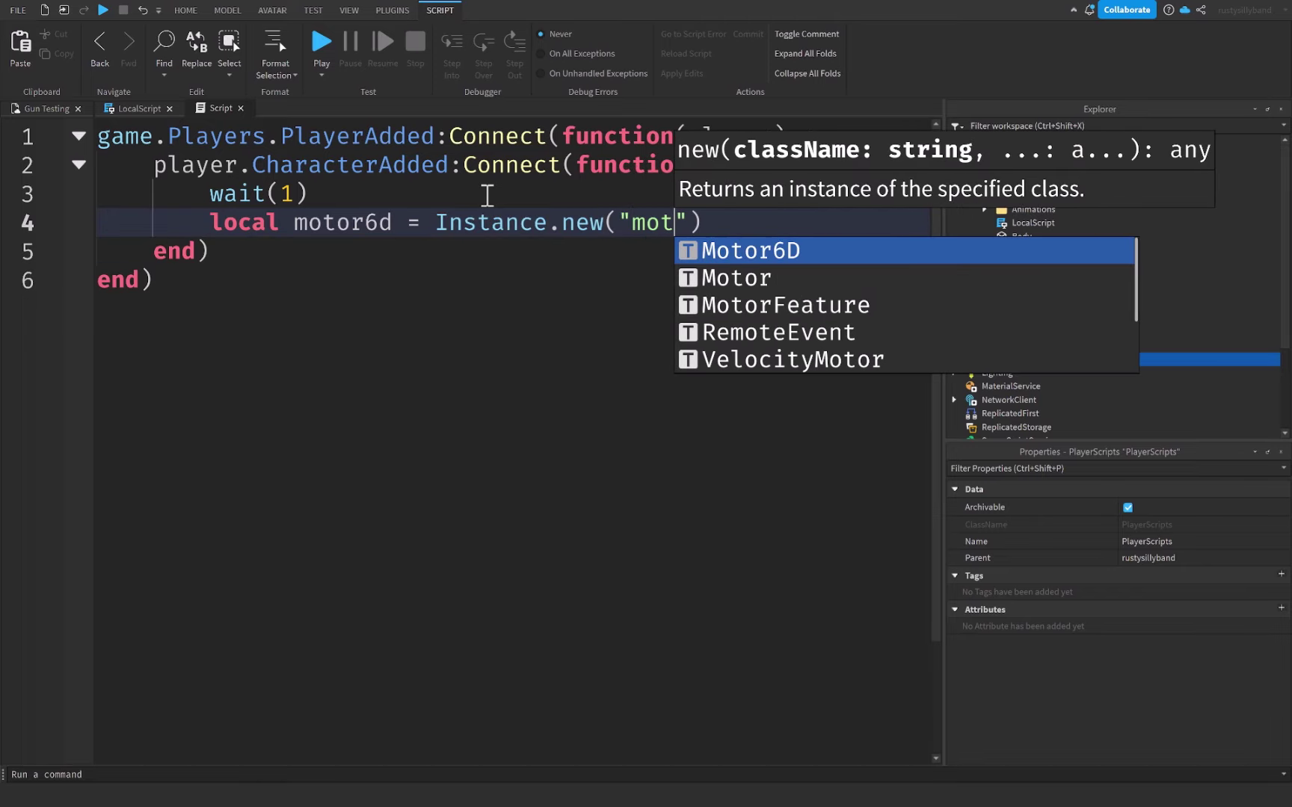
pyautogui.press('Tab')
pyautogui.press('End')
pyautogui.press('Return')
# - Name the motor "ToolAttach" with motor6d.Name = "ToolAttach"
pyautogui.write('mot')
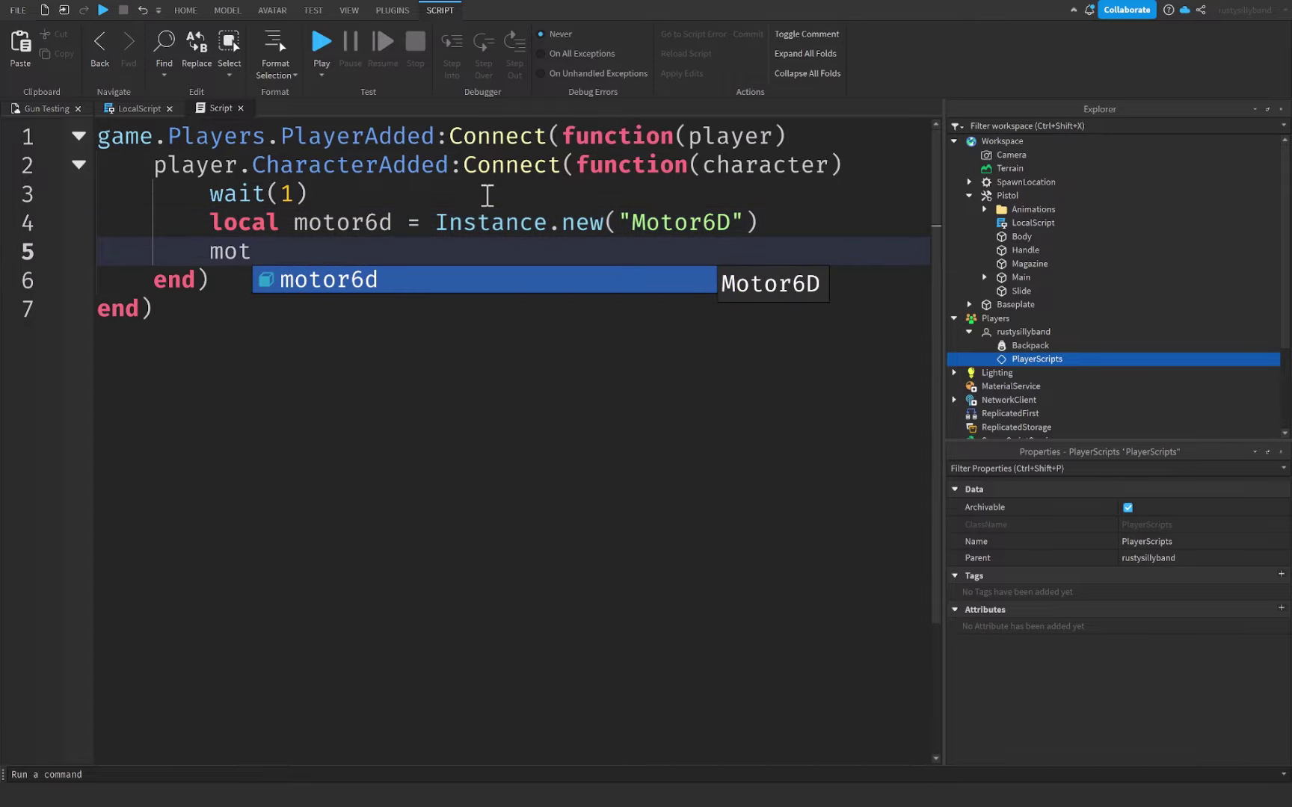
pyautogui.press('Tab')
pyautogui.write('.Nam')
pyautogui.press('Tab')
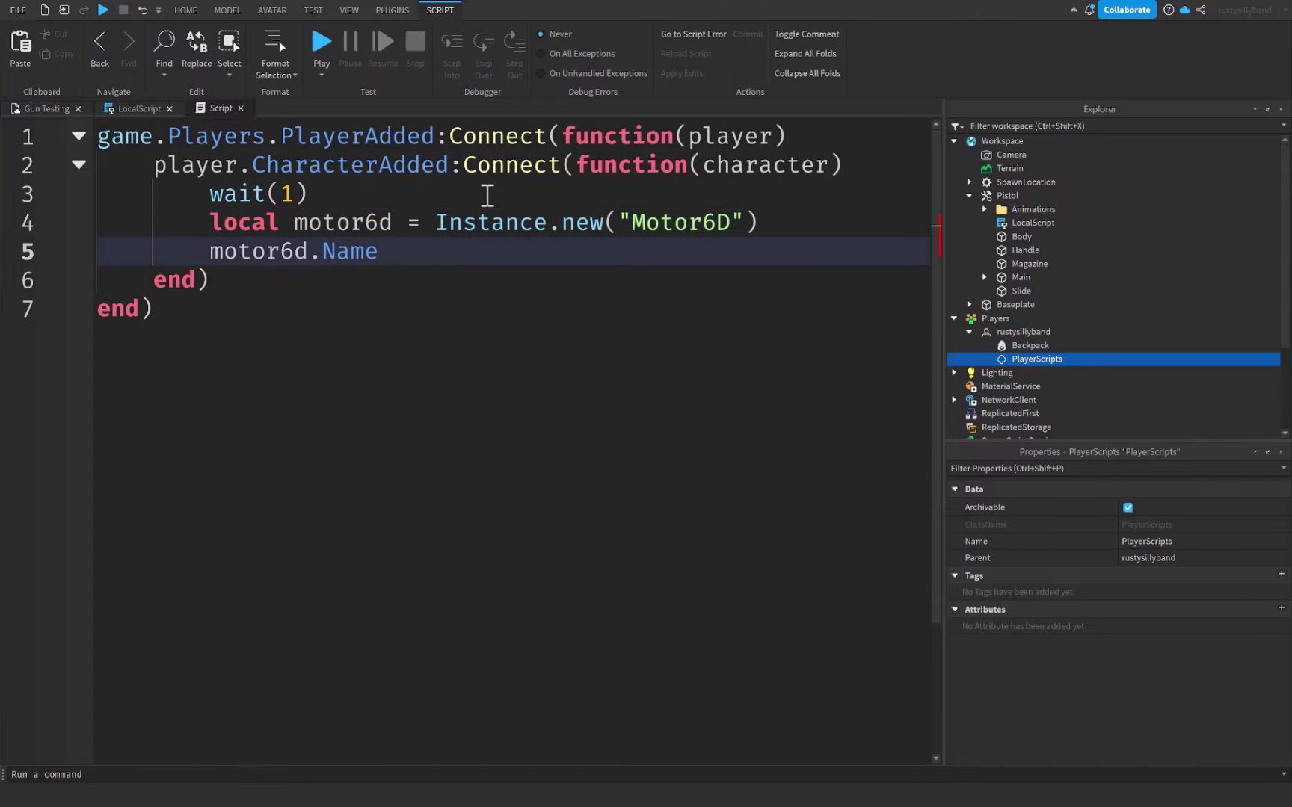
pyautogui.write('= "ToolAttach"')
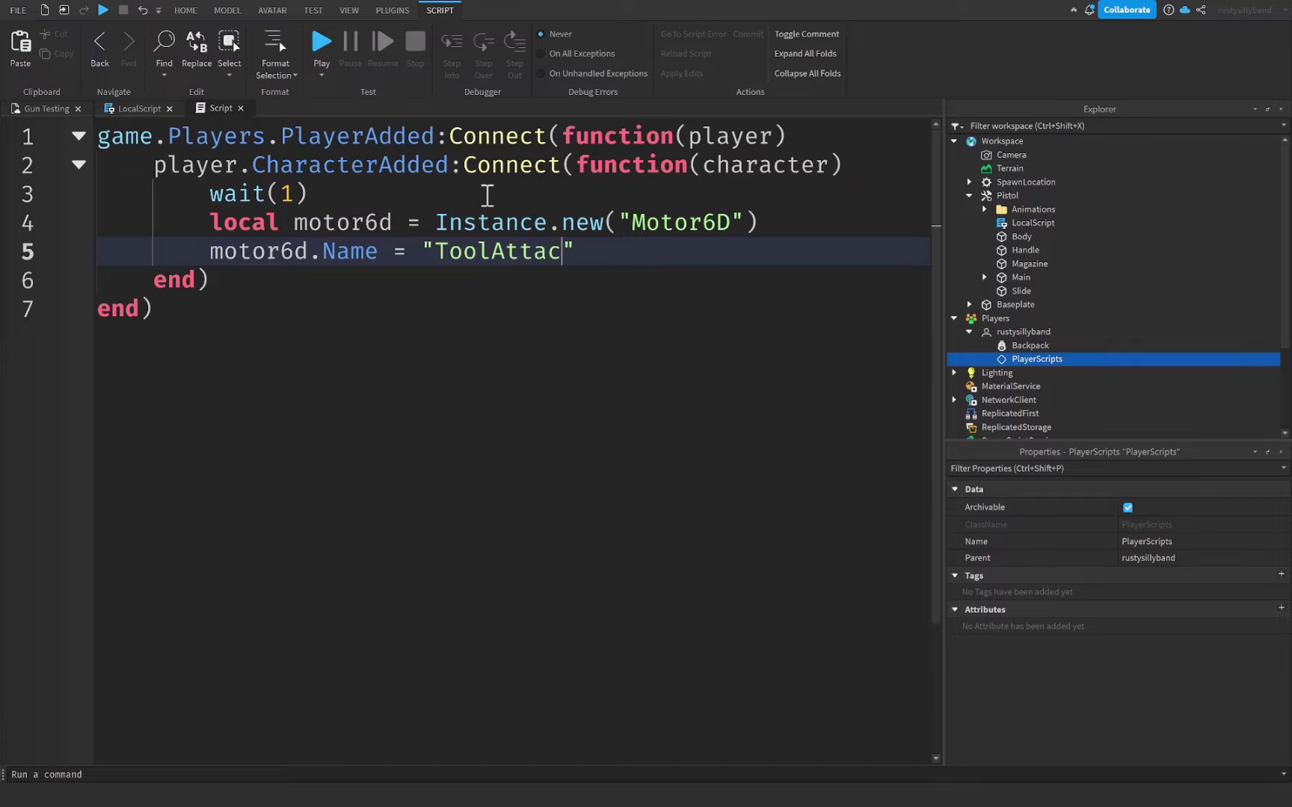
pyautogui.press('Return')
# - Parent the motor to character.UpperTorso
pyautogui.write('mot')
pyautogui.press('Tab')
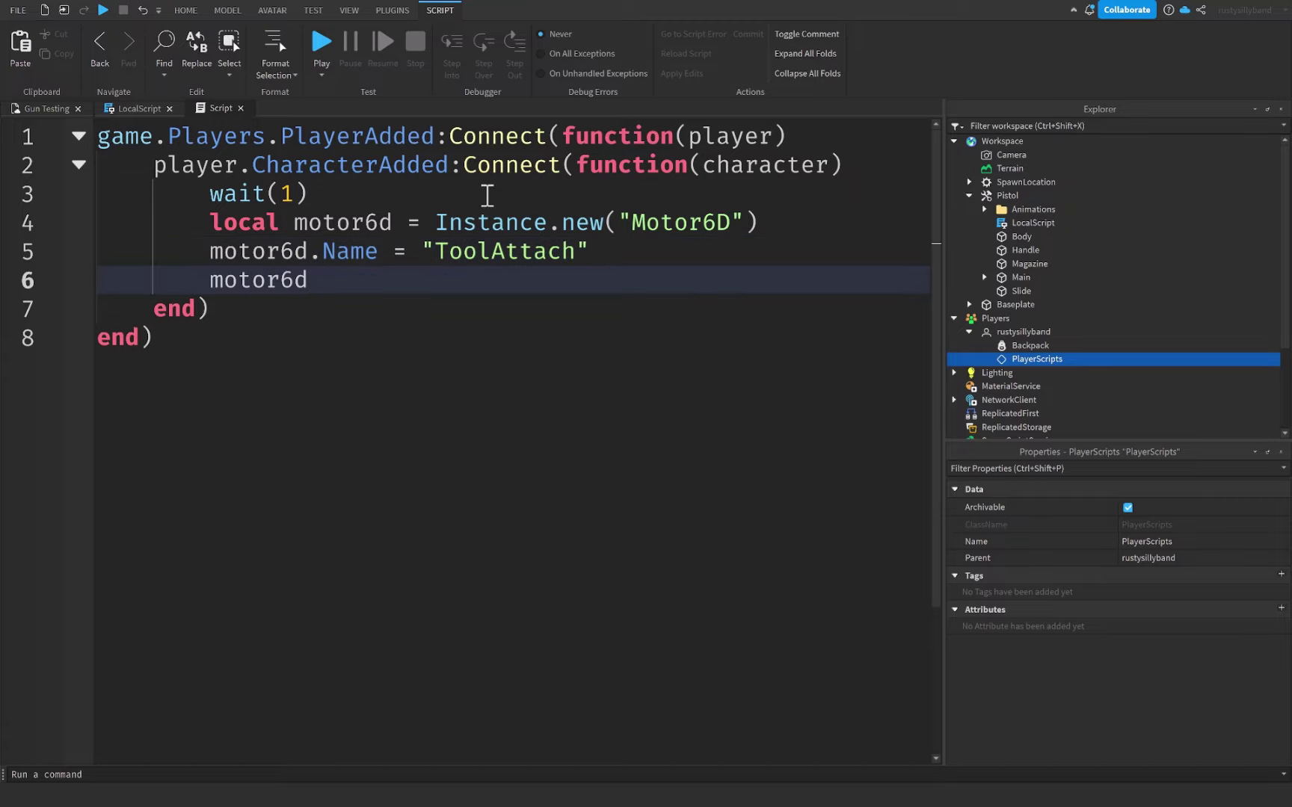
pyautogui.write('.Par')
pyautogui.press('Tab')
pyautogui.write('= ')
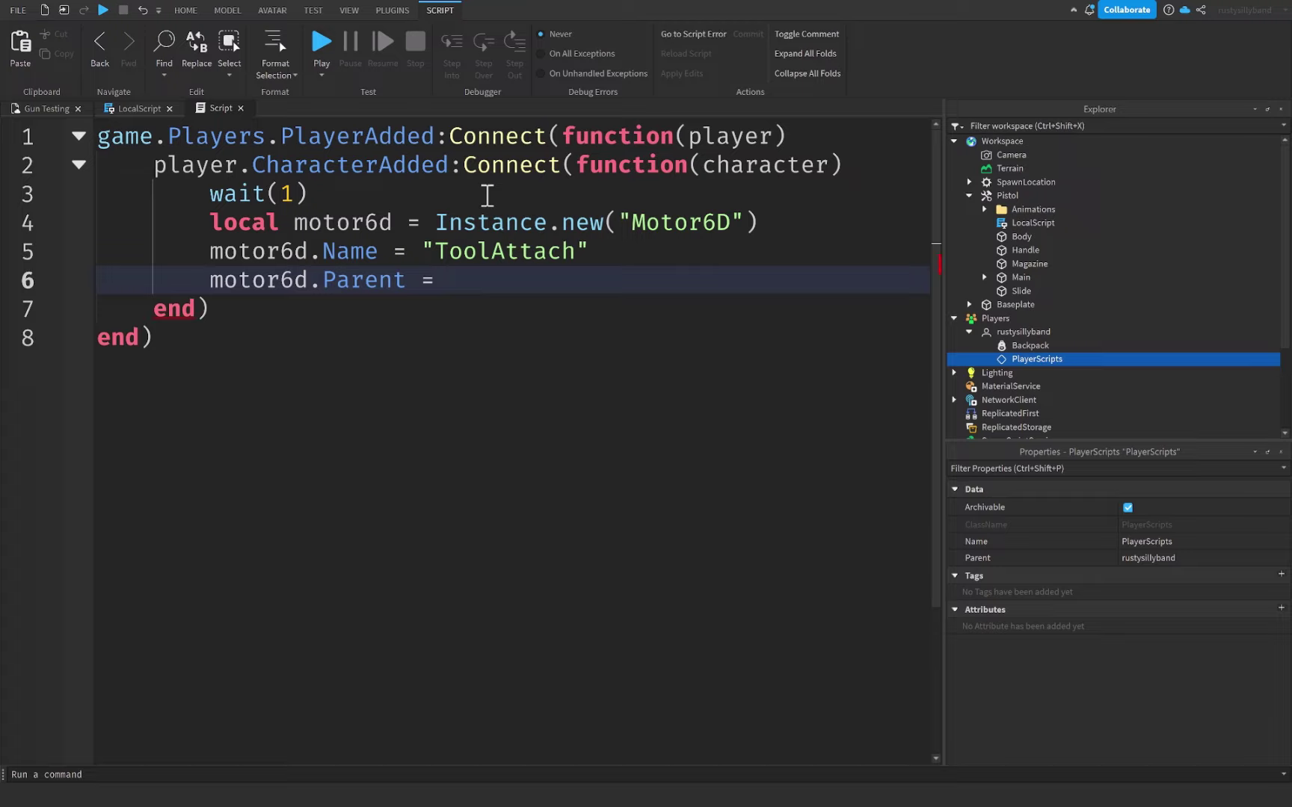
pyautogui.write('chara')
pyautogui.press('Tab')
pyautogui.write('.Up')
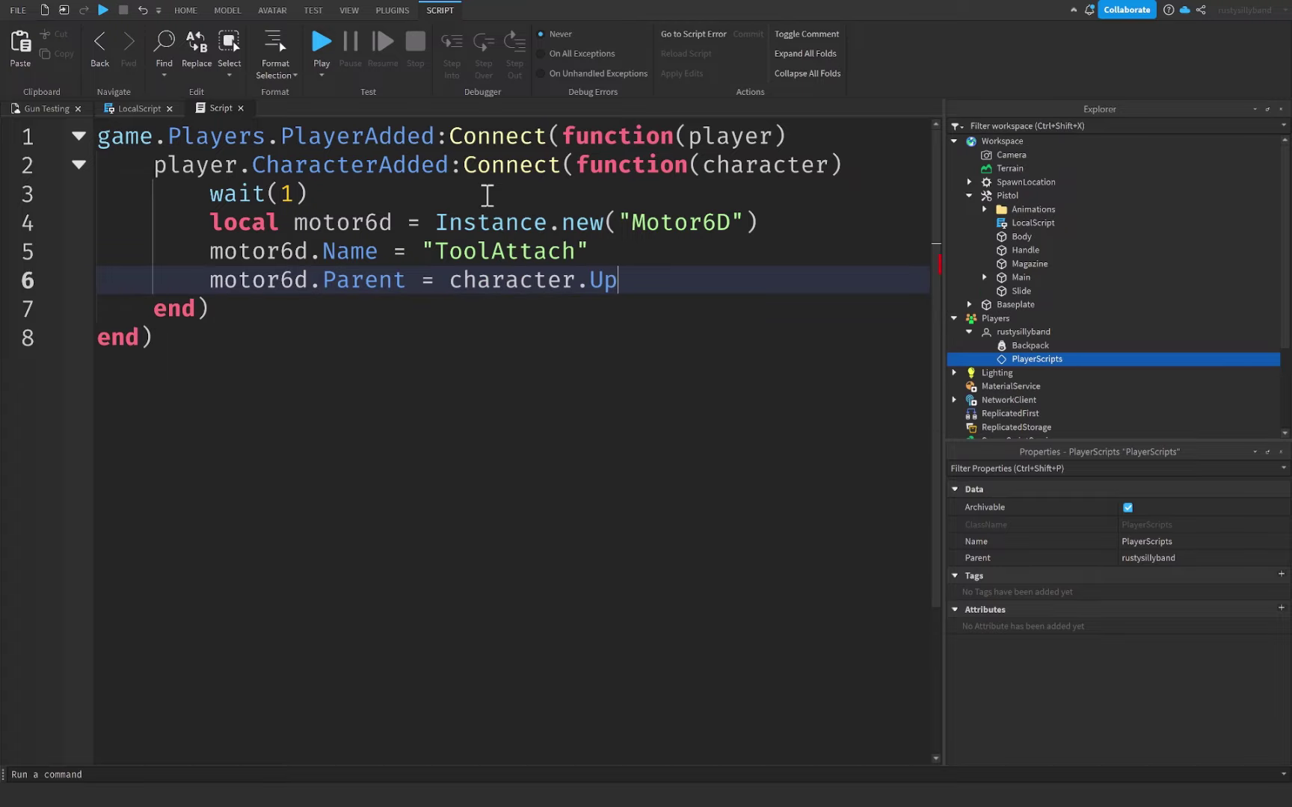
pyautogui.write('perTorso')
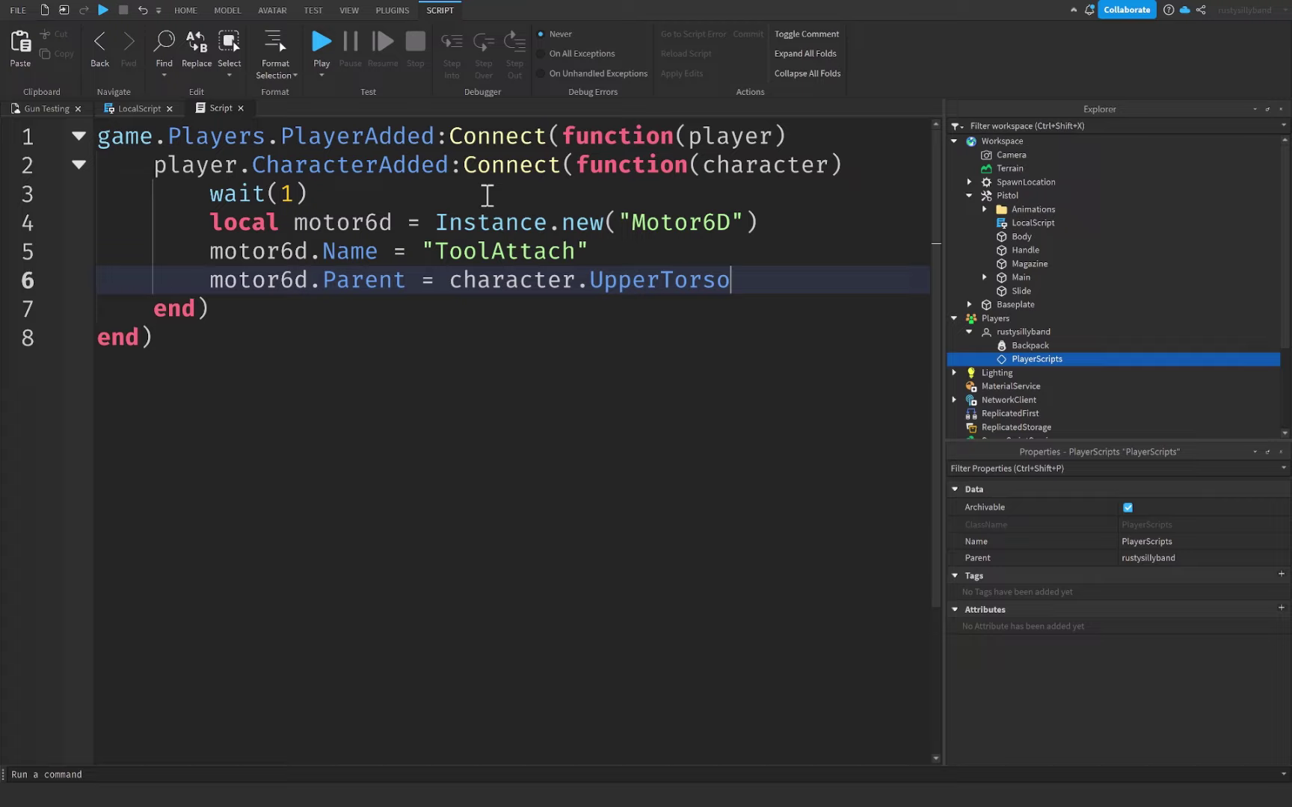
pyautogui.hotkey('ctrl', 'BackSpace')
pyautogui.write('RightHand')
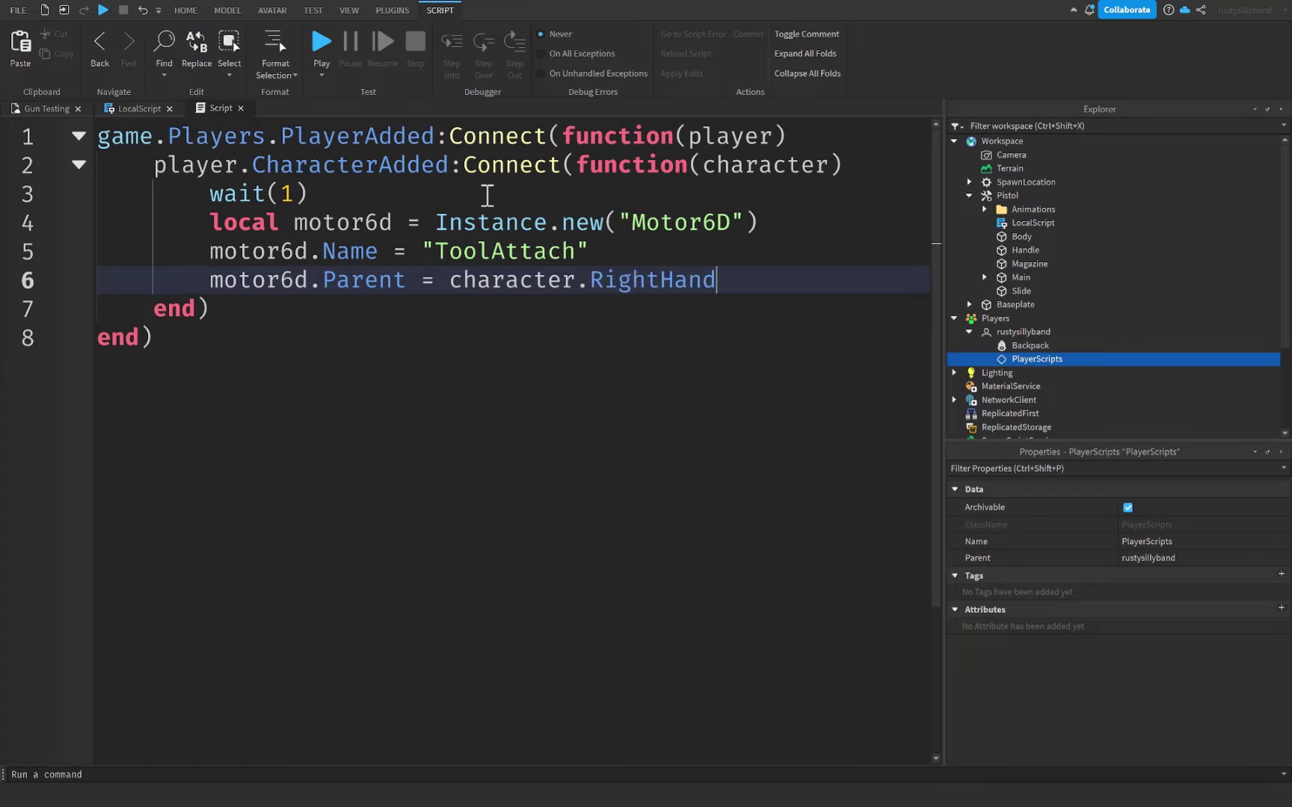
pyautogui.hotkey('ctrl', 'BackSpace')
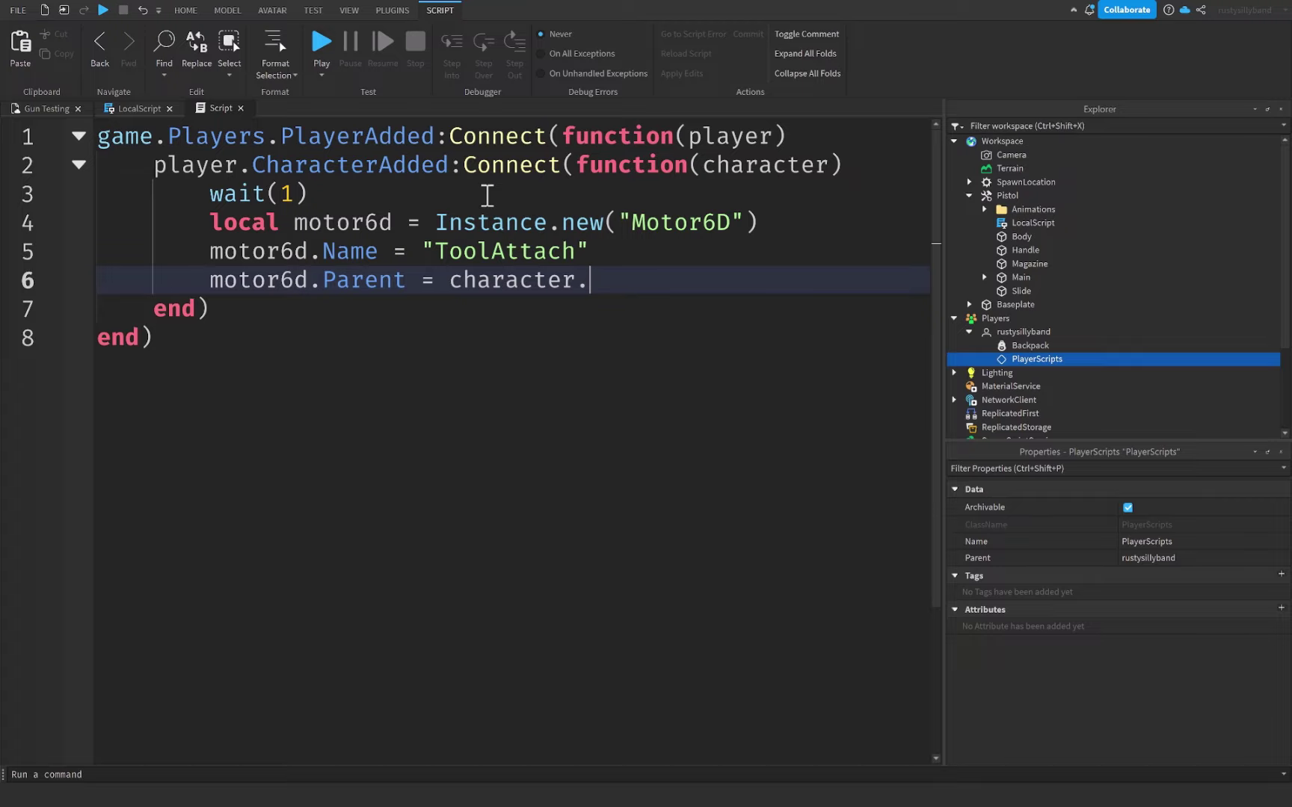
pyautogui.write('UpperTorso')
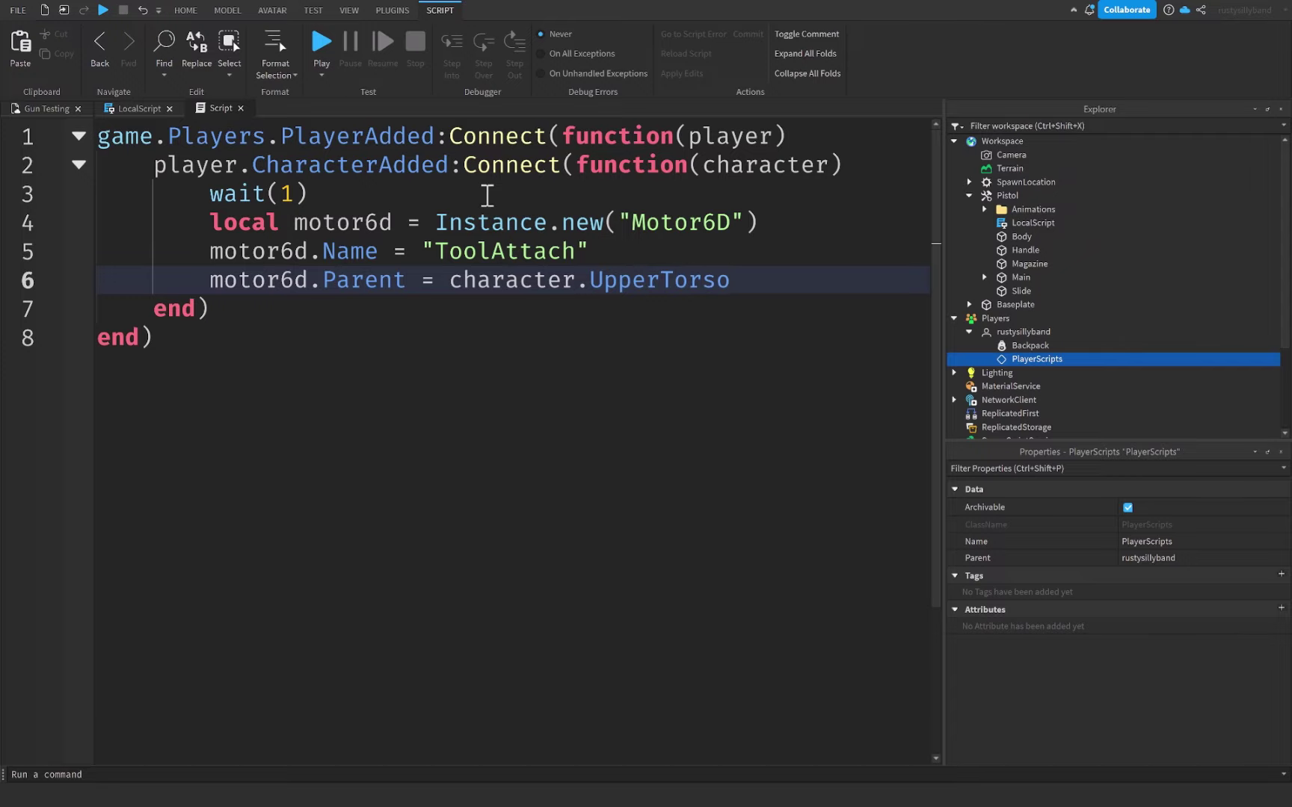
# - Add a character.ChildAdded:Connect(function(child)) handler below the motor setup
pyautogui.press('Return')
pyautogui.press('Return')
pyautogui.write('character.')
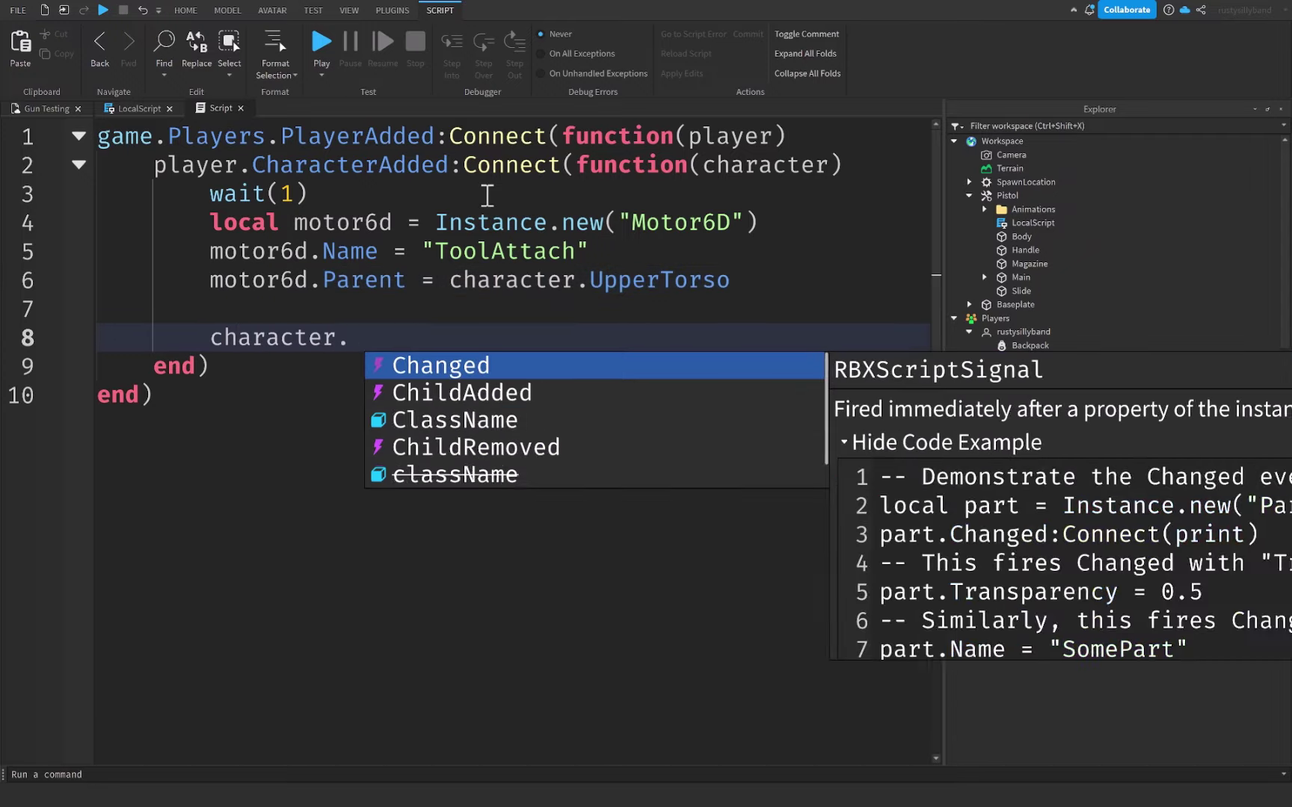
pyautogui.write('Chi')
pyautogui.press('Tab')
pyautogui.write(':C')
pyautogui.press('Tab')
pyautogui.write('(fun')
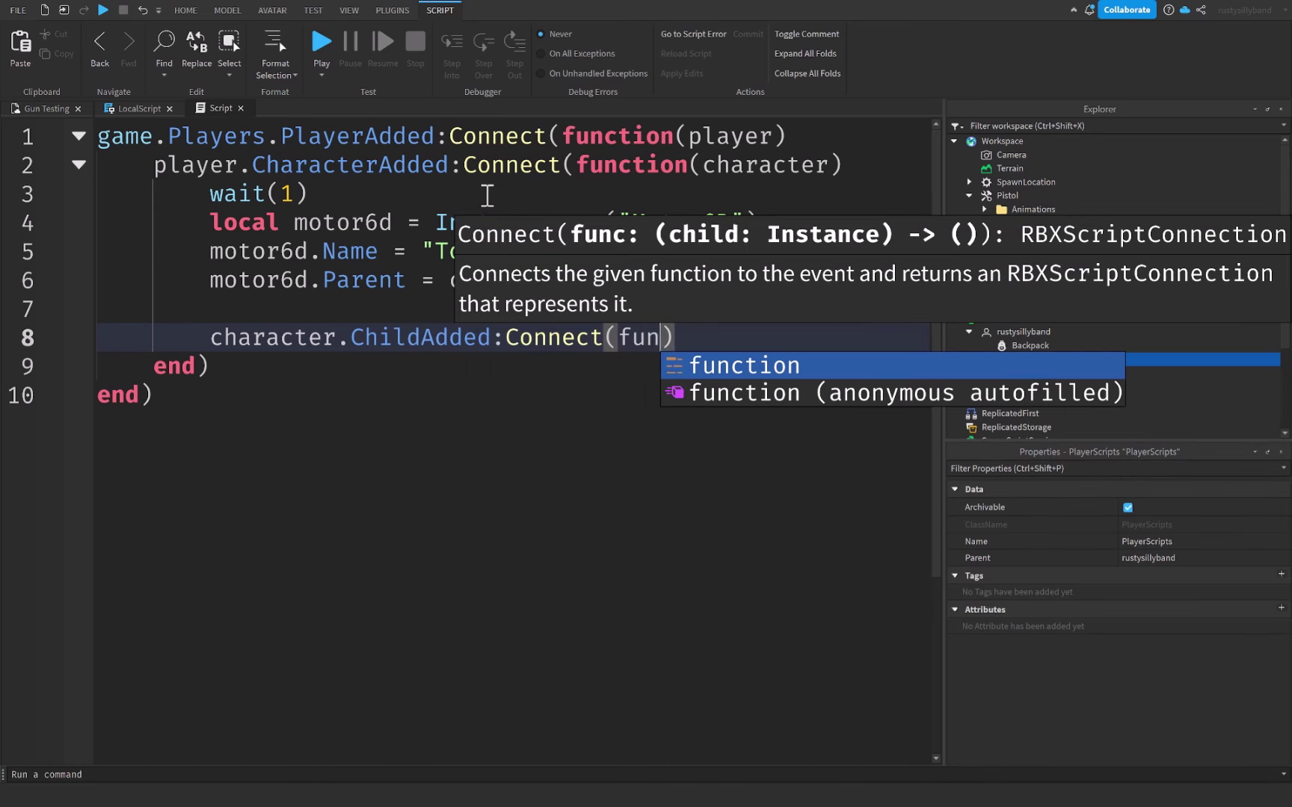
pyautogui.press('Tab')
pyautogui.write('(')
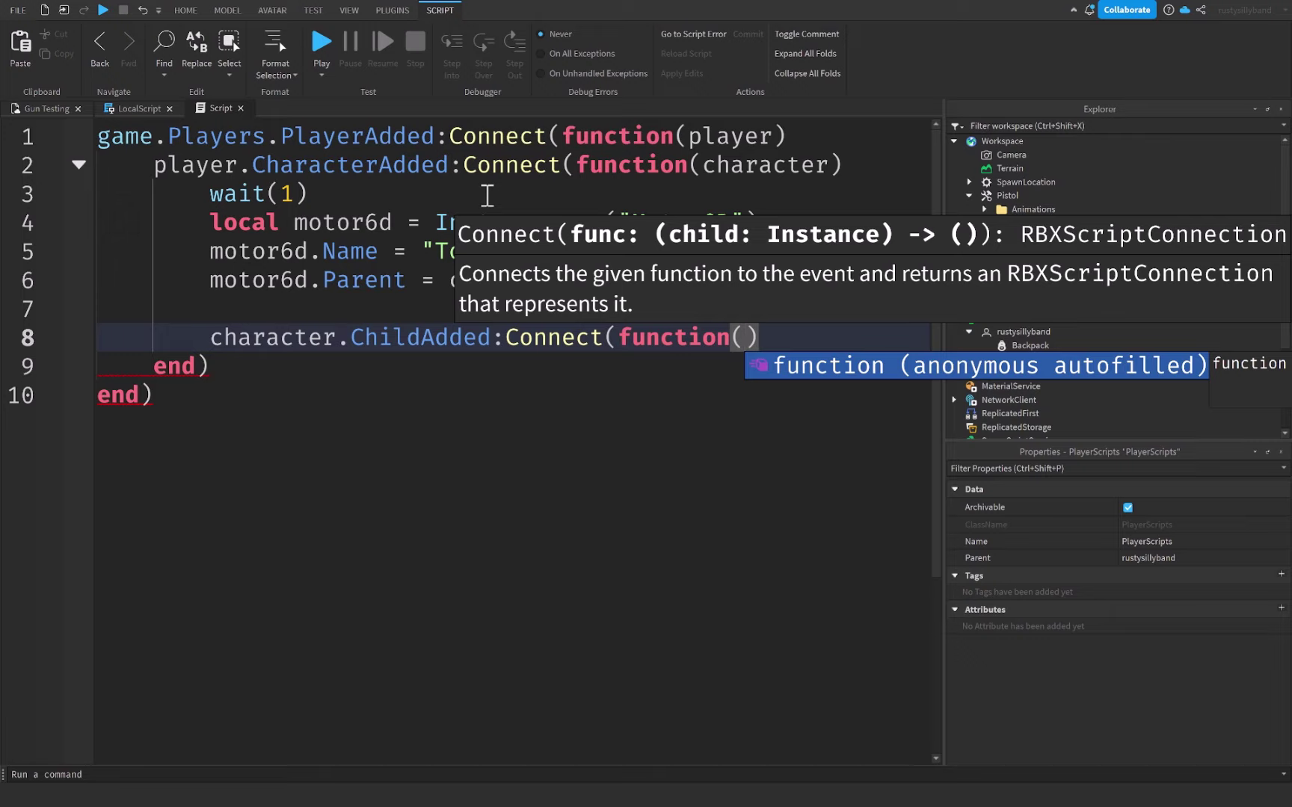
pyautogui.write('child')
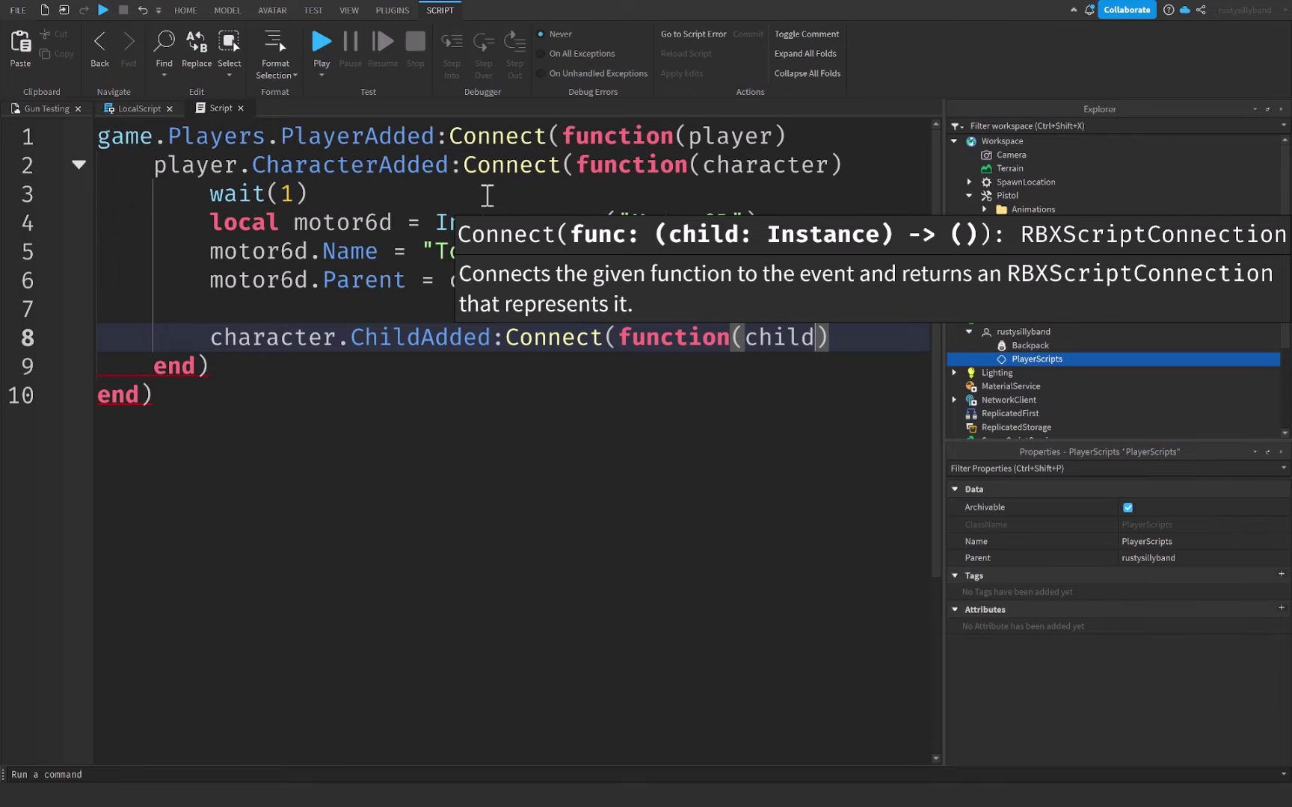
pyautogui.press('Right')
pyautogui.press('Return')
# - Add the check if child:IsA("Tool") and child:FindFirstChild("Main") then
pyautogui.write('if')
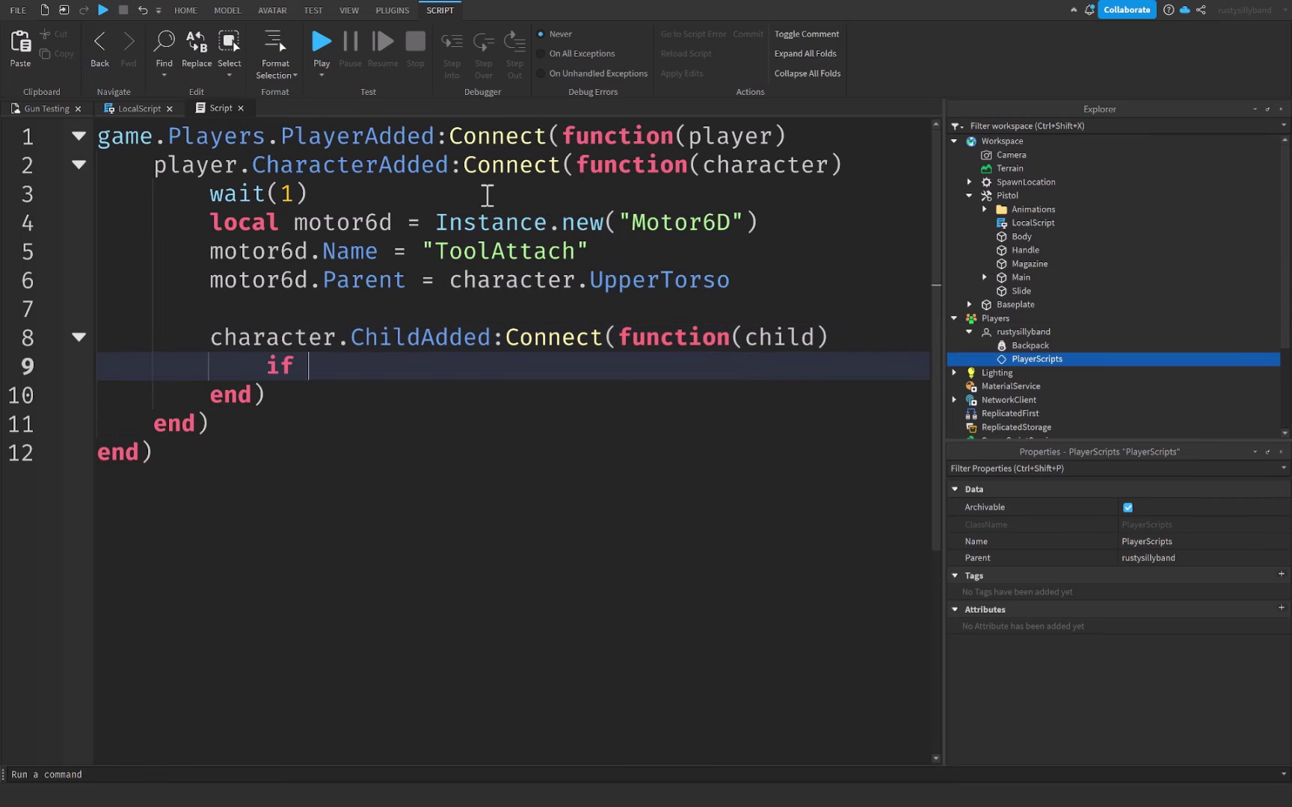
pyautogui.write(' child')
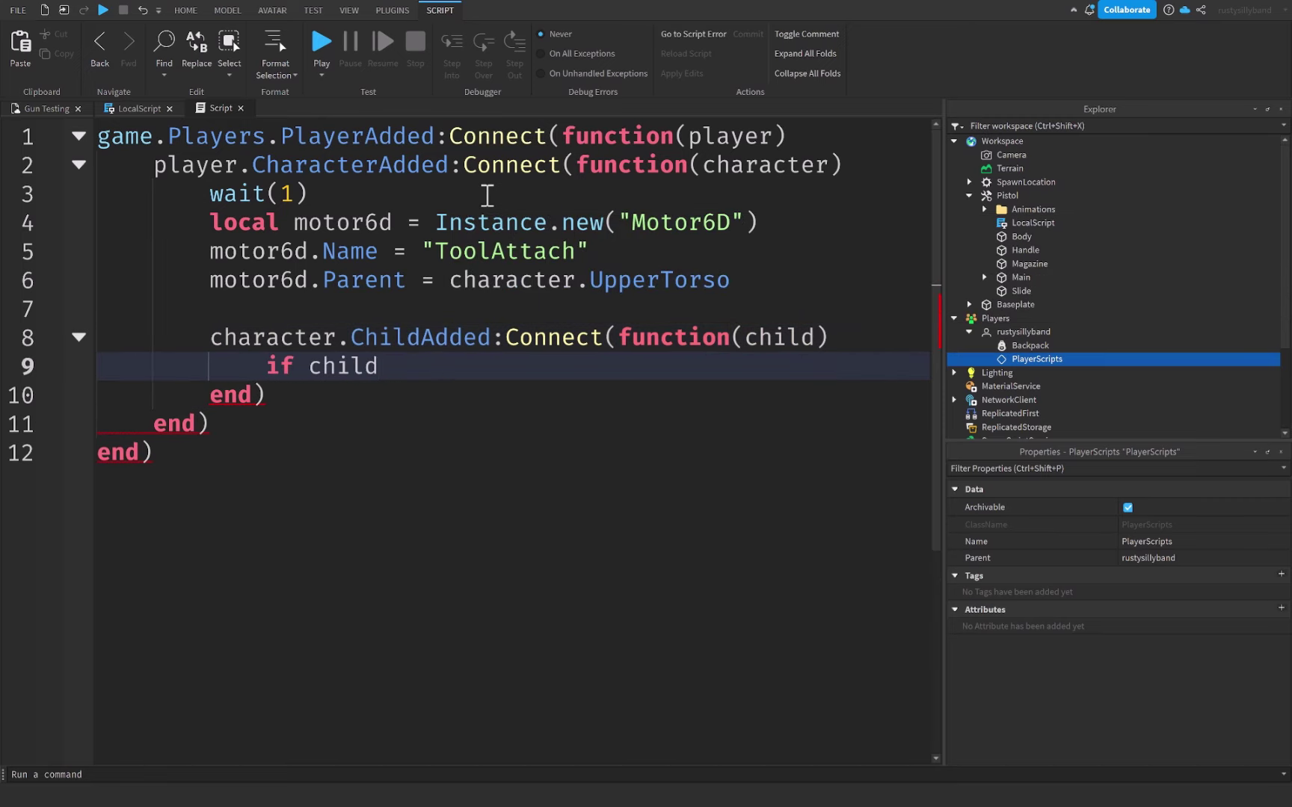
pyautogui.write(':I')
pyautogui.press('Tab')
pyautogui.write('(:T')
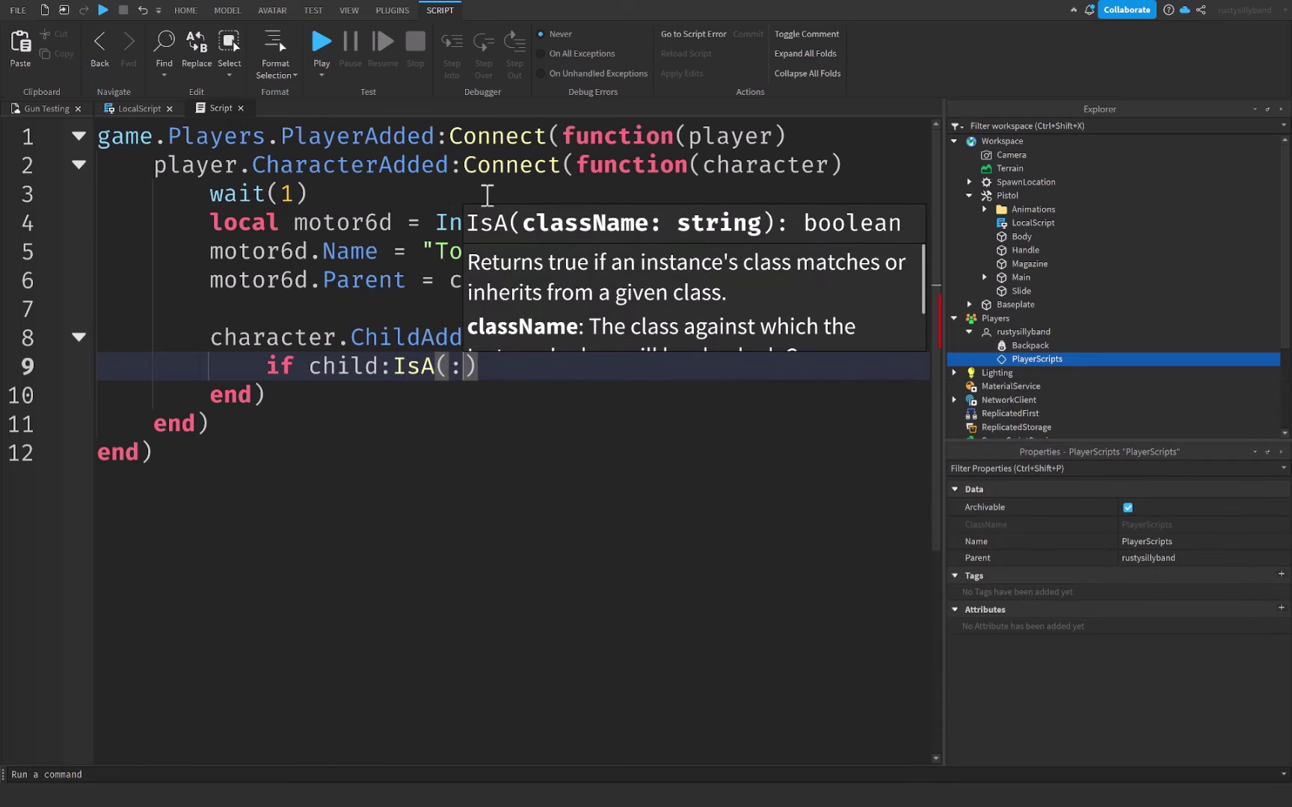
pyautogui.press('BackSpace')
pyautogui.press('BackSpace')
pyautogui.write('"Tool')
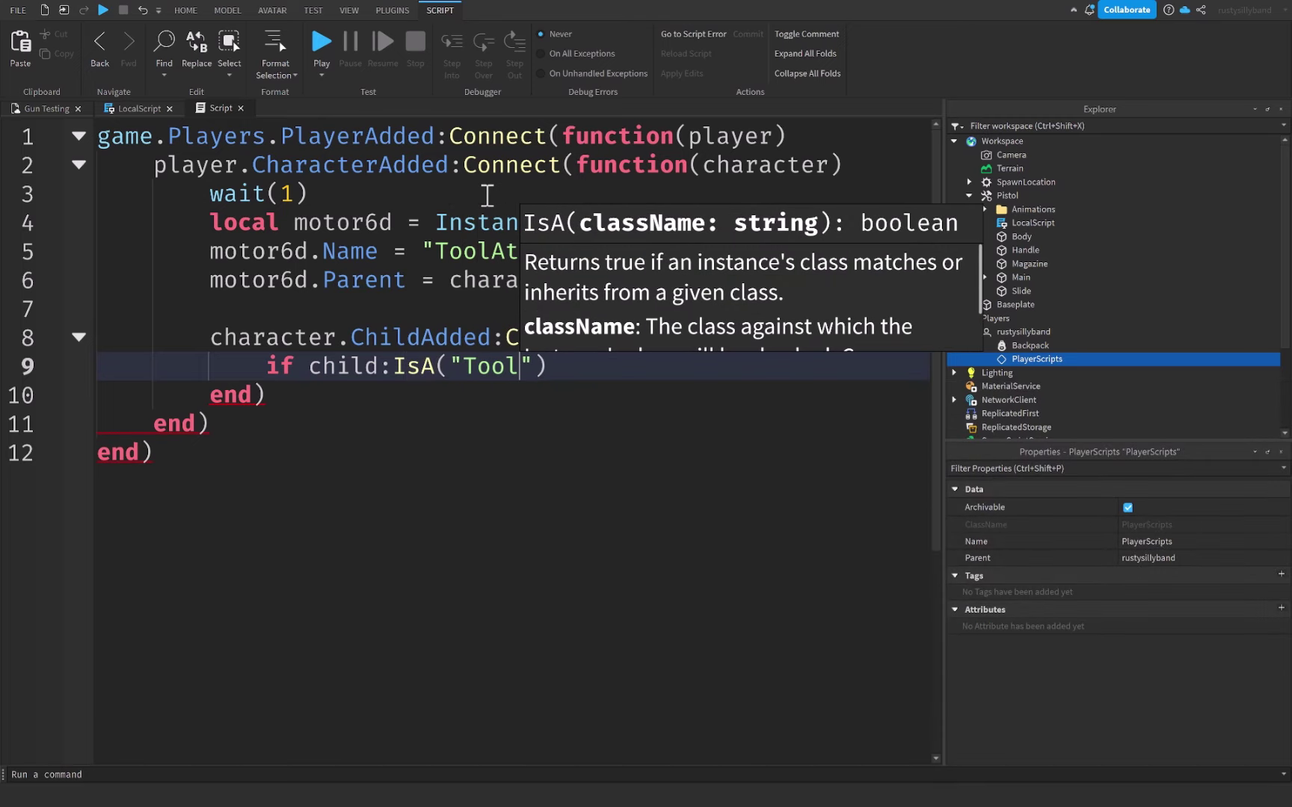
pyautogui.press('Right')
pyautogui.press('Right')
pyautogui.write('and chi')
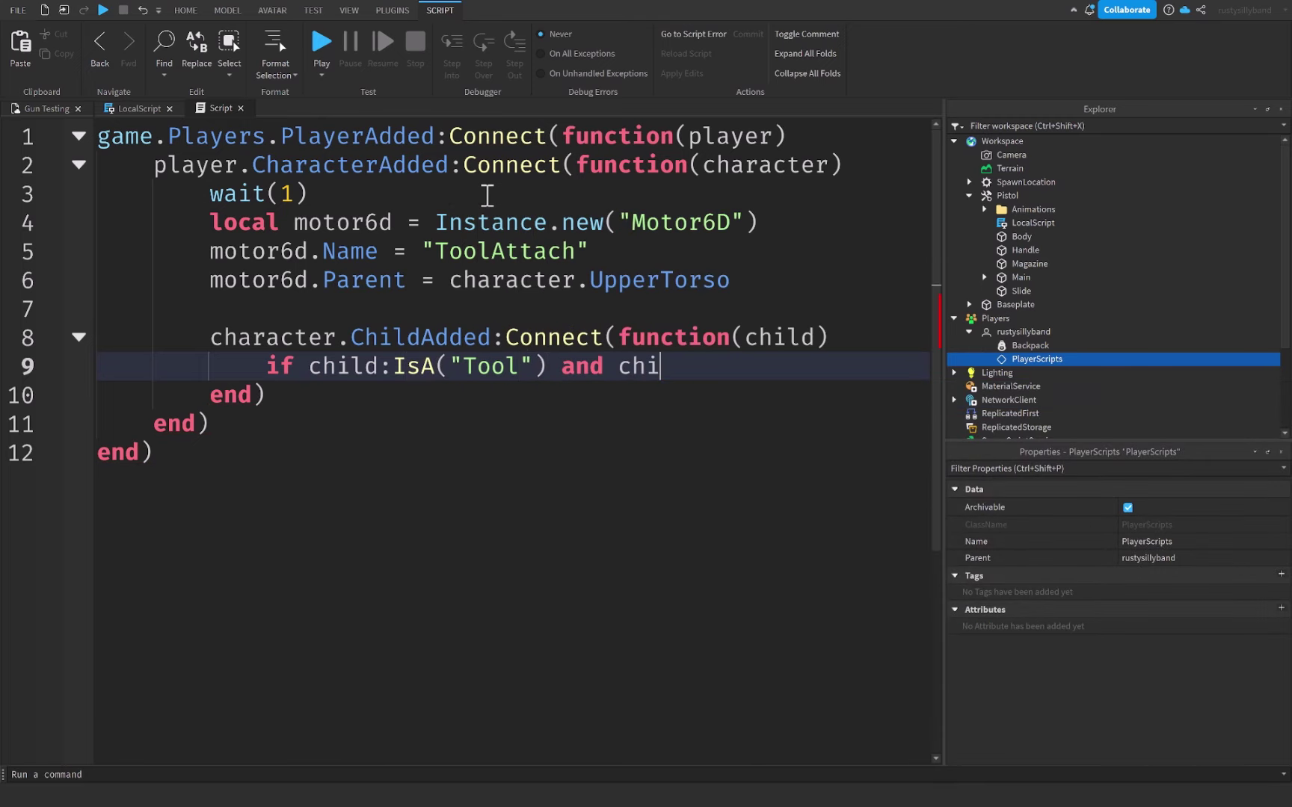
pyautogui.write('ld:f')
pyautogui.press('Tab')
pyautogui.write('("M')
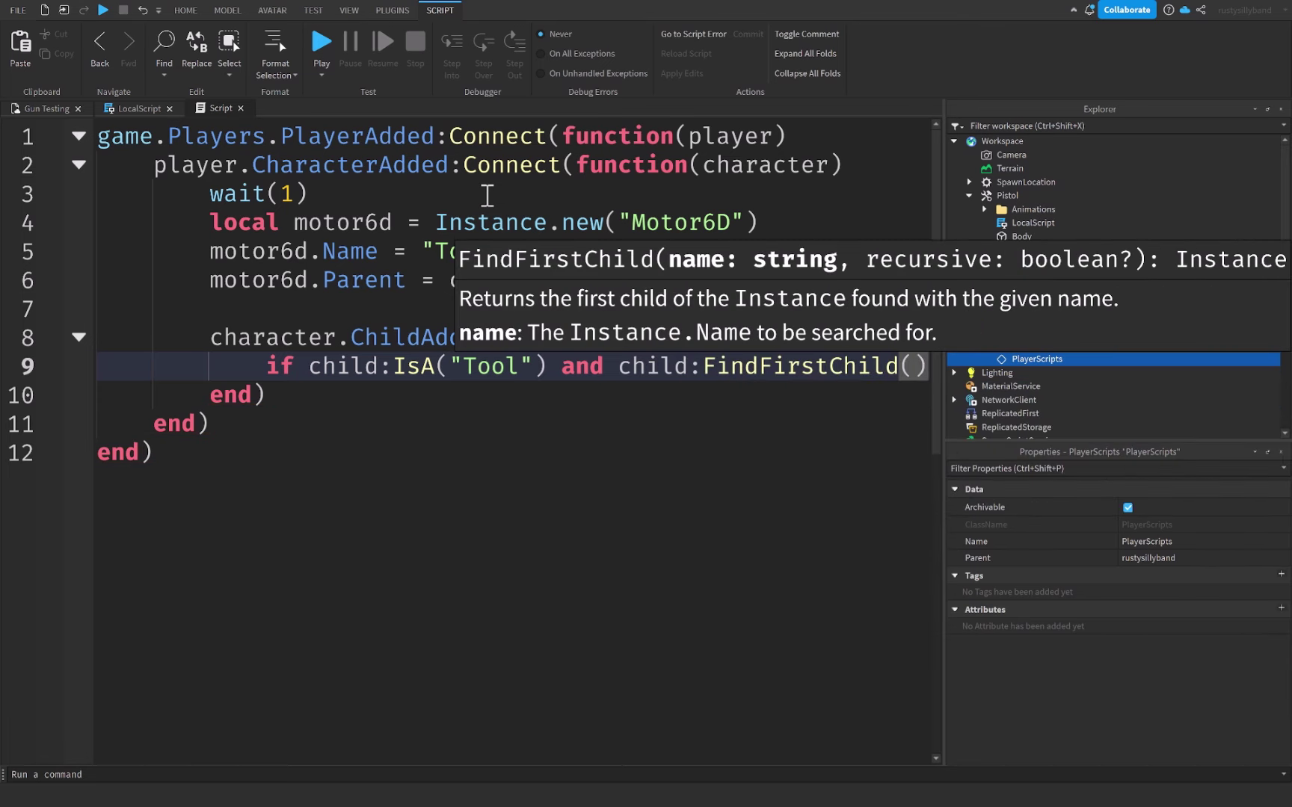
pyautogui.write('ain')
pyautogui.press('Right')
pyautogui.press('Right')
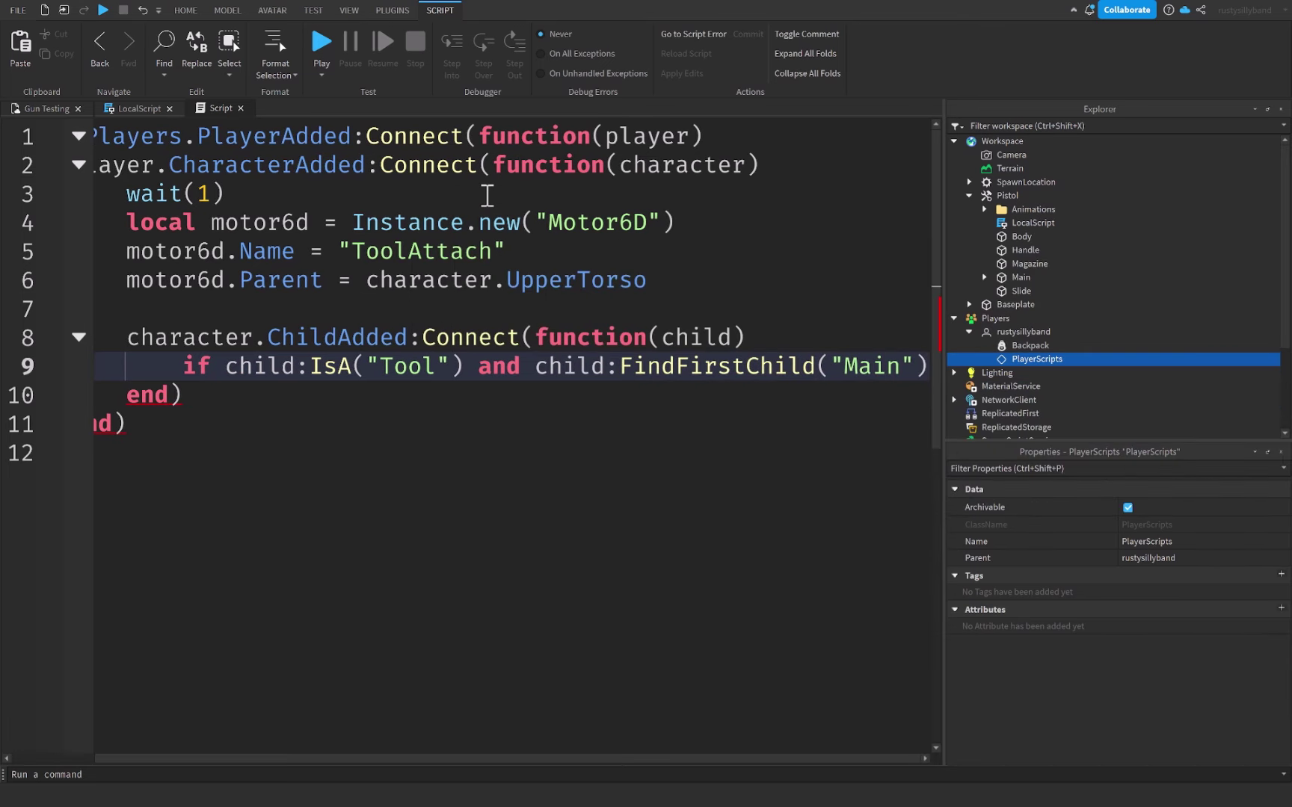
pyautogui.write('then')
pyautogui.press('Return')
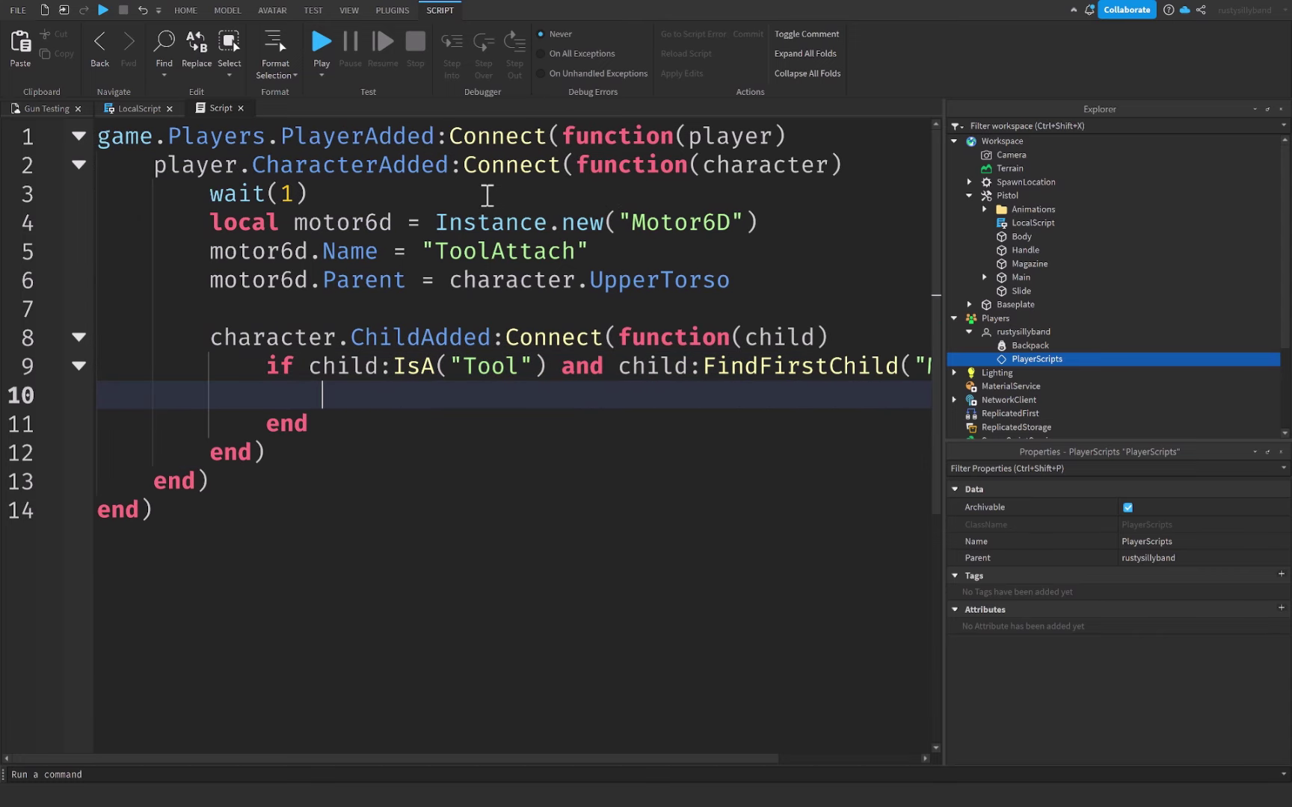
# - Inside the if block, set motor6d.Part1 = child.Main
pyautogui.write('mo')
pyautogui.press('Tab')
pyautogui.write('.Par')
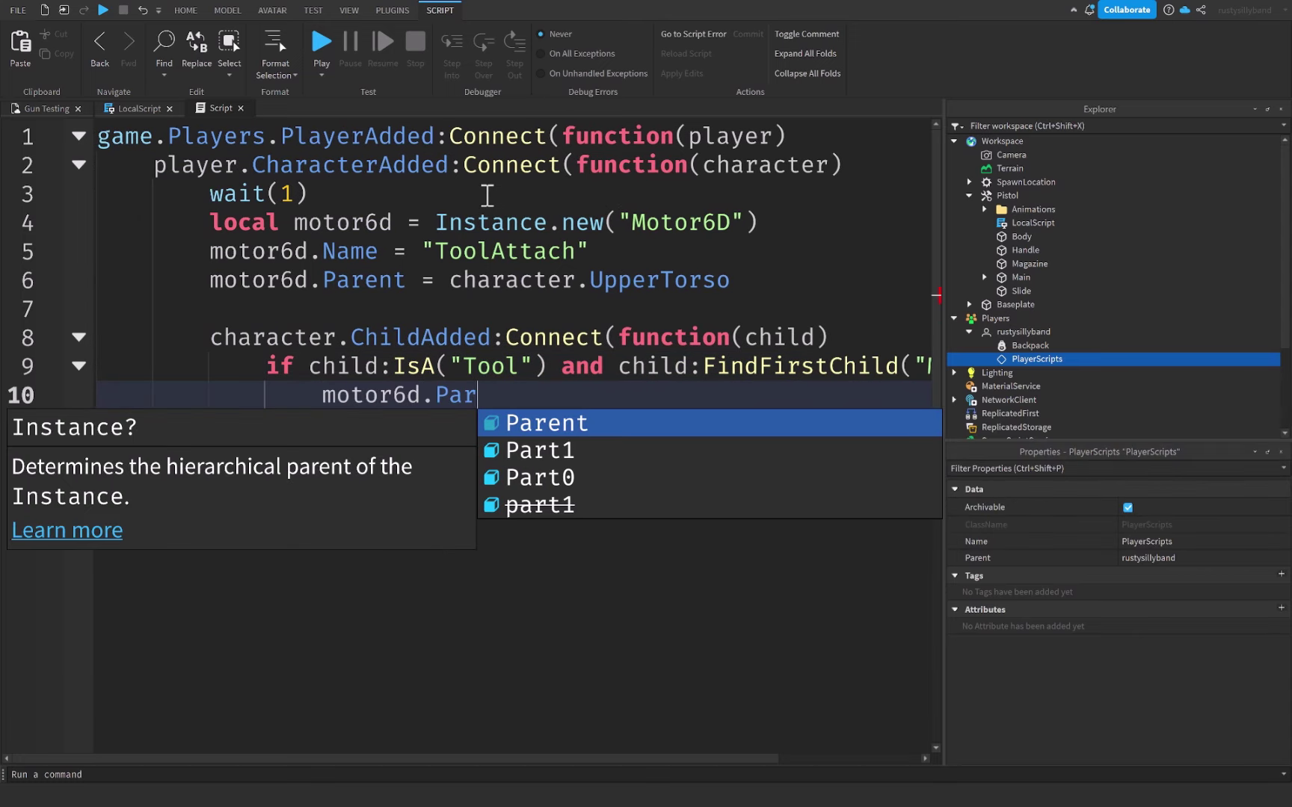
pyautogui.press('Down')
pyautogui.press('Tab')
pyautogui.write('= c')
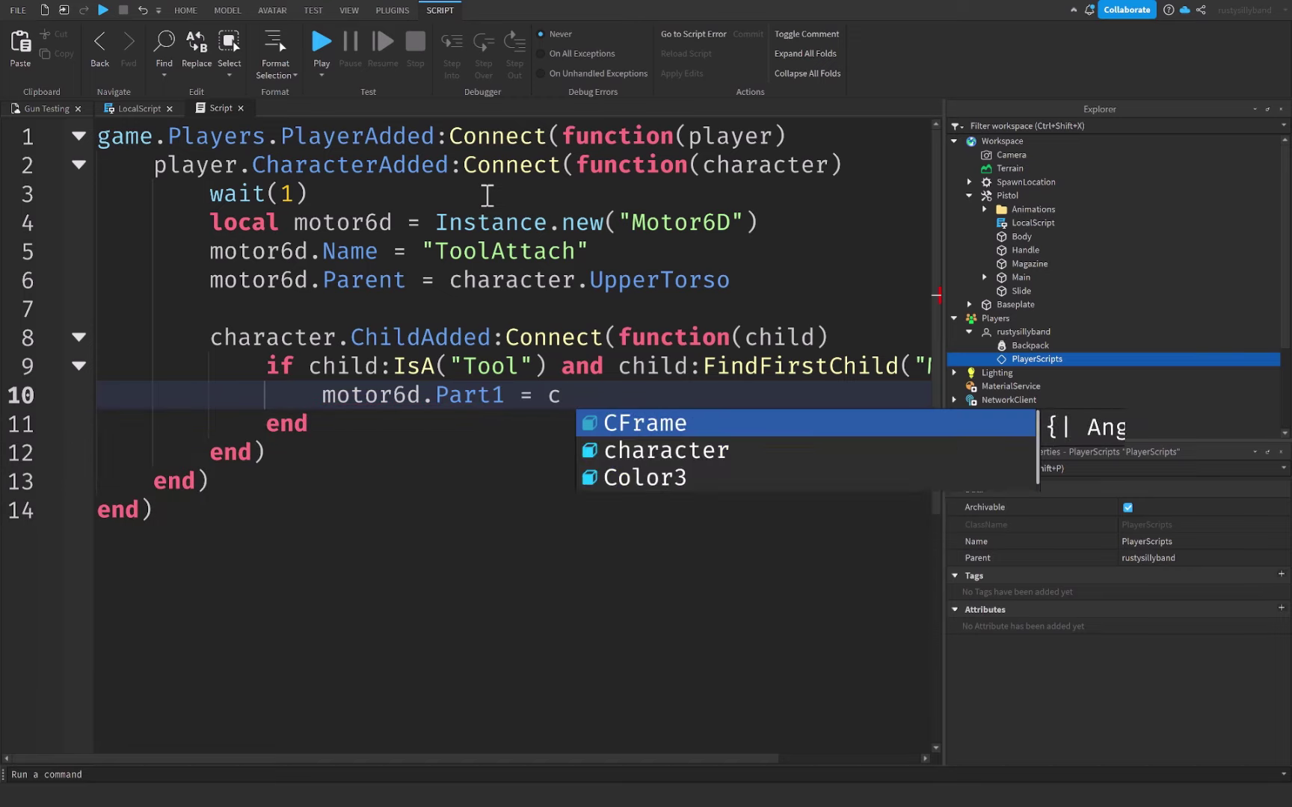
pyautogui.write('hild.Main')
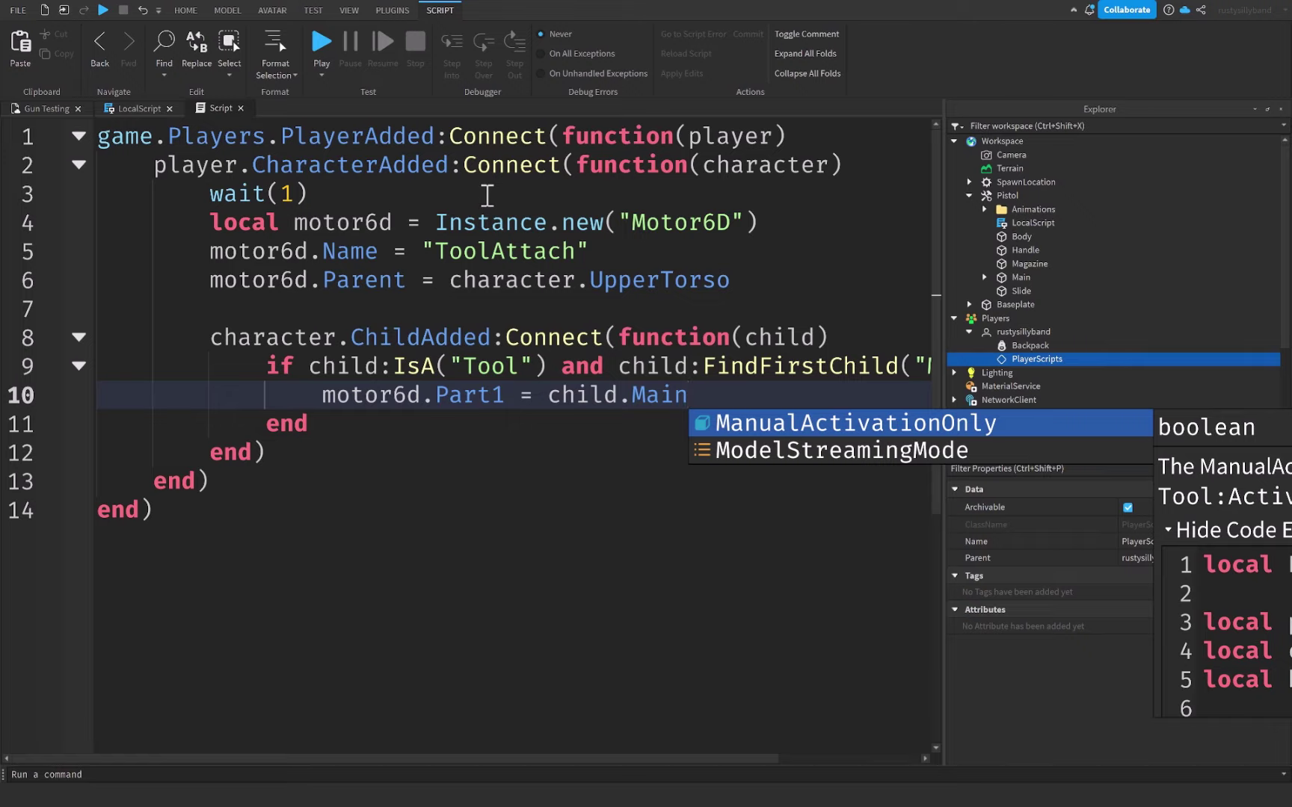
# - Play-test the game, then change line 15's FindFirstChild(tool) to FindFirstChild(tool.Name)
pyautogui.click(347, 193)
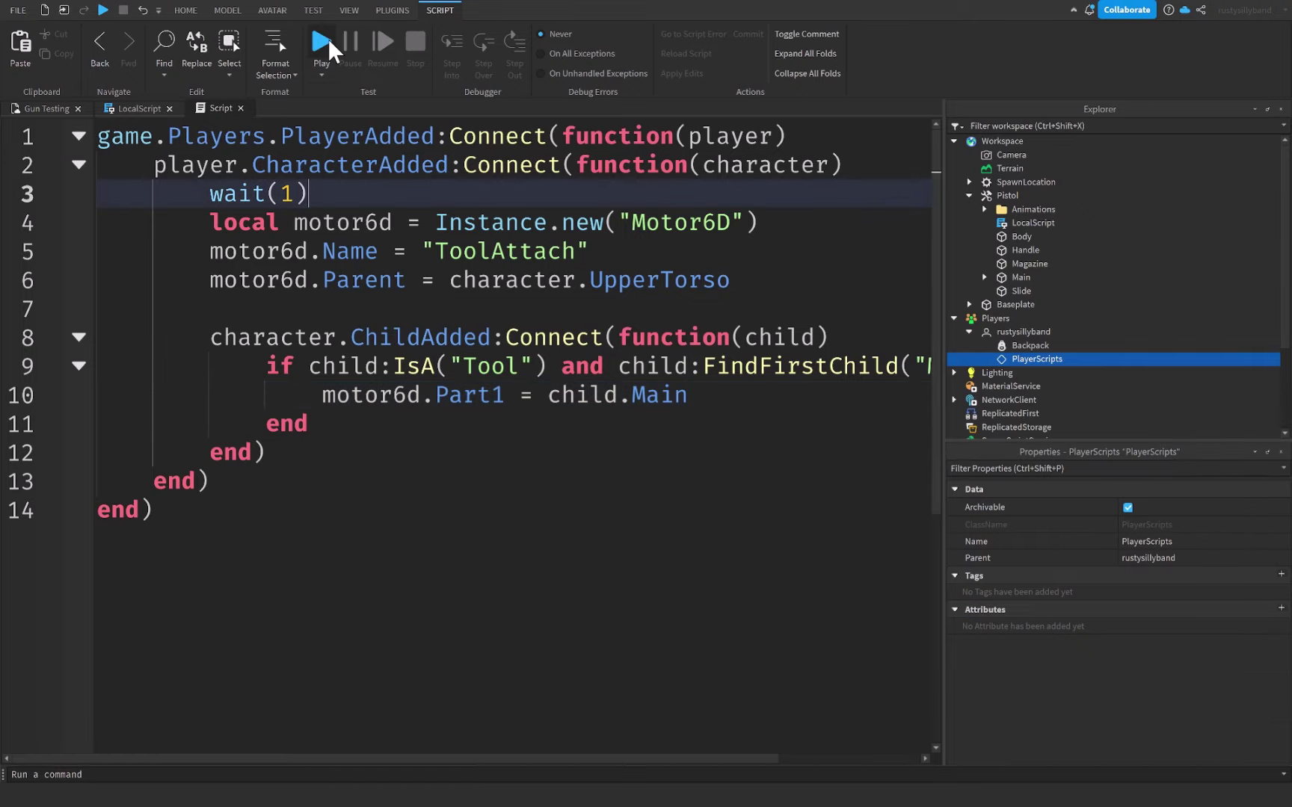
pyautogui.click(322, 43)
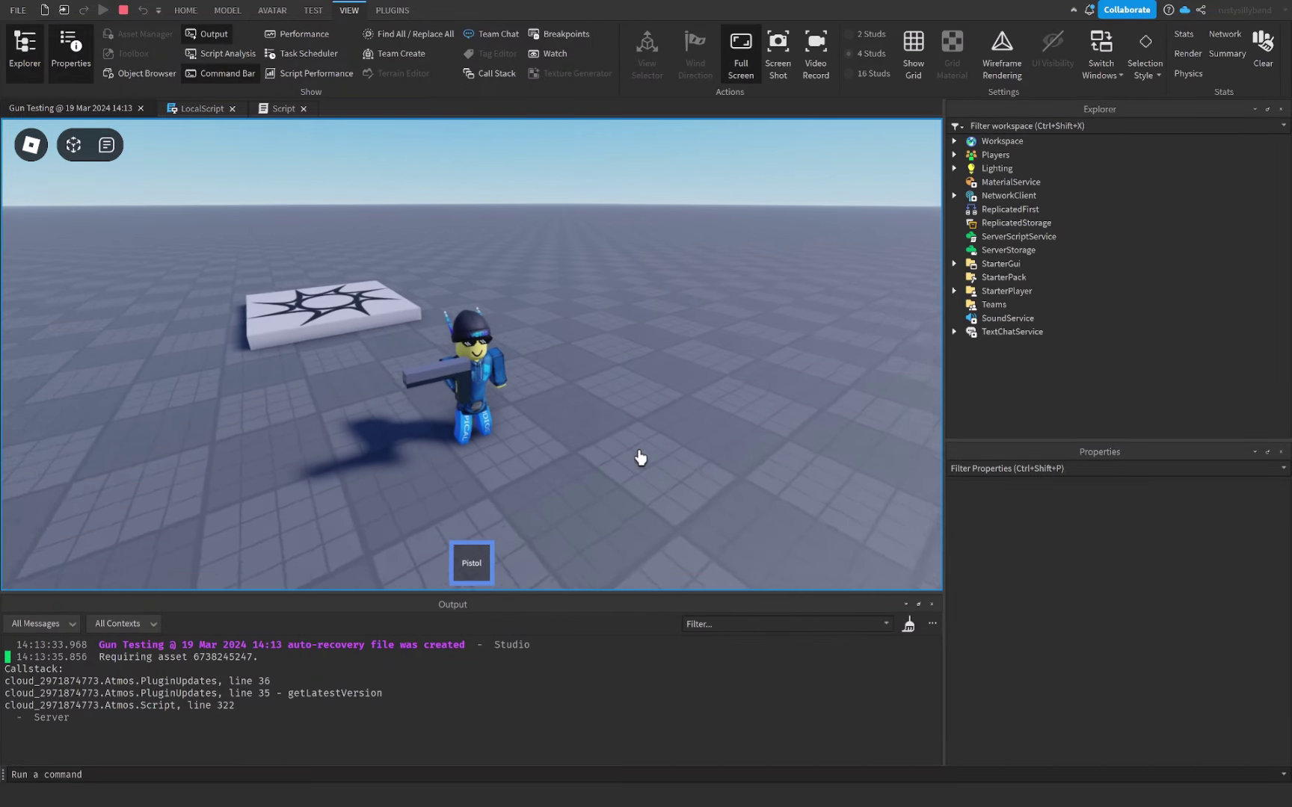
pyautogui.press('s')
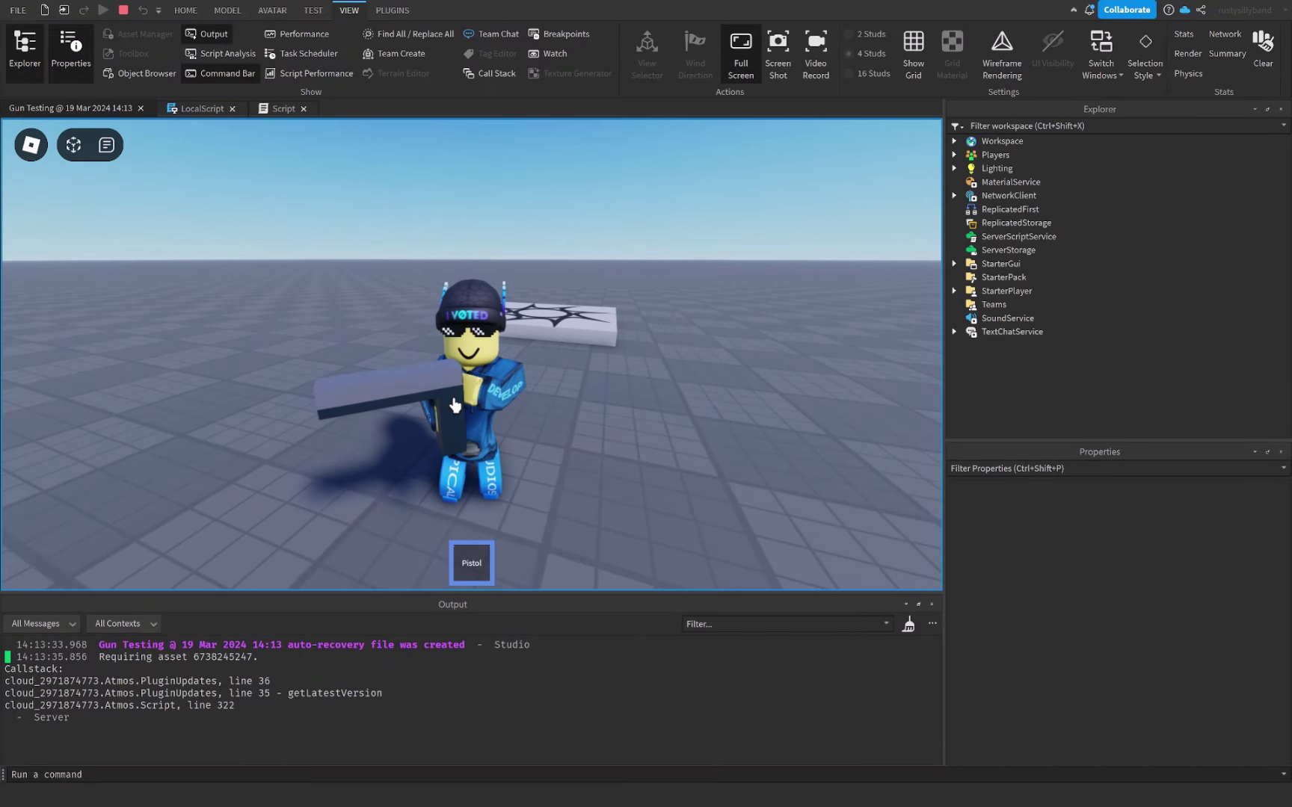
pyautogui.moveTo(568, 413); pyautogui.dragTo(536, 388, button='right')
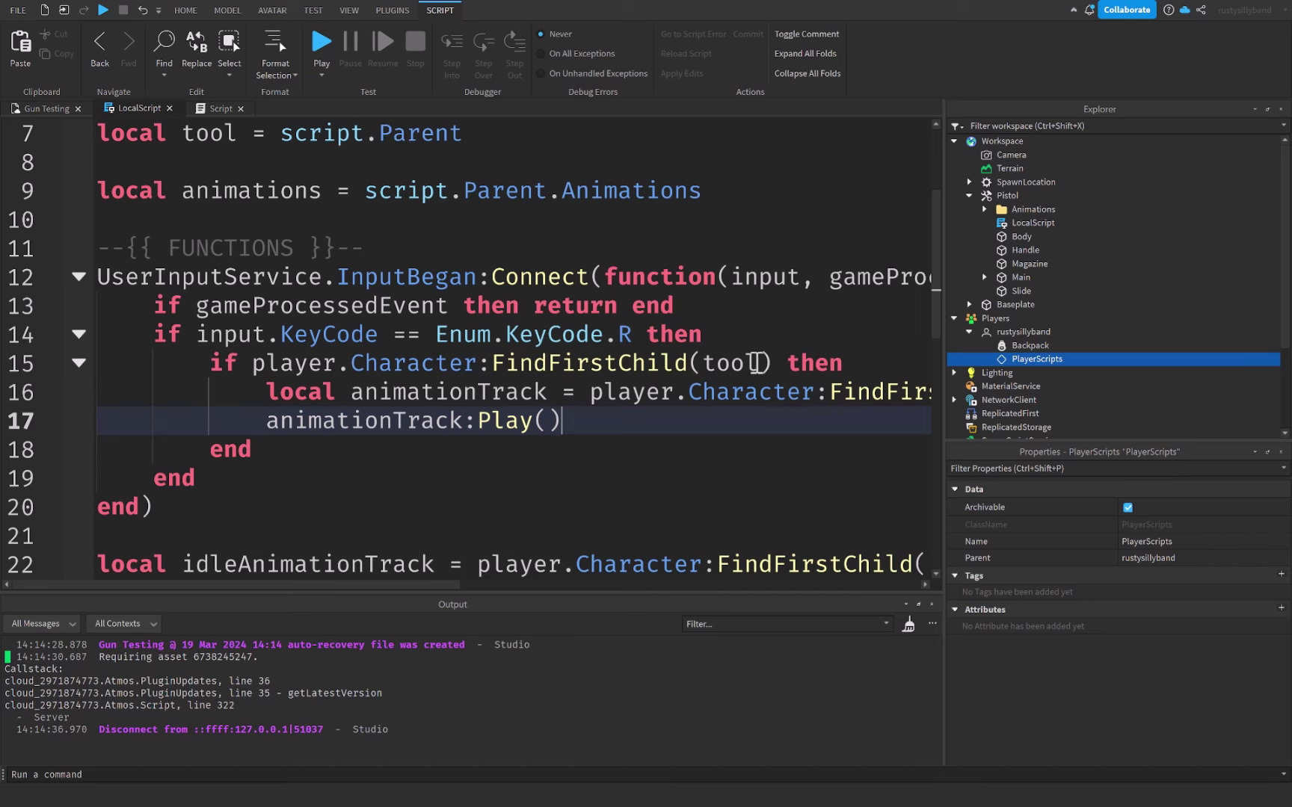
pyautogui.click(757, 363)
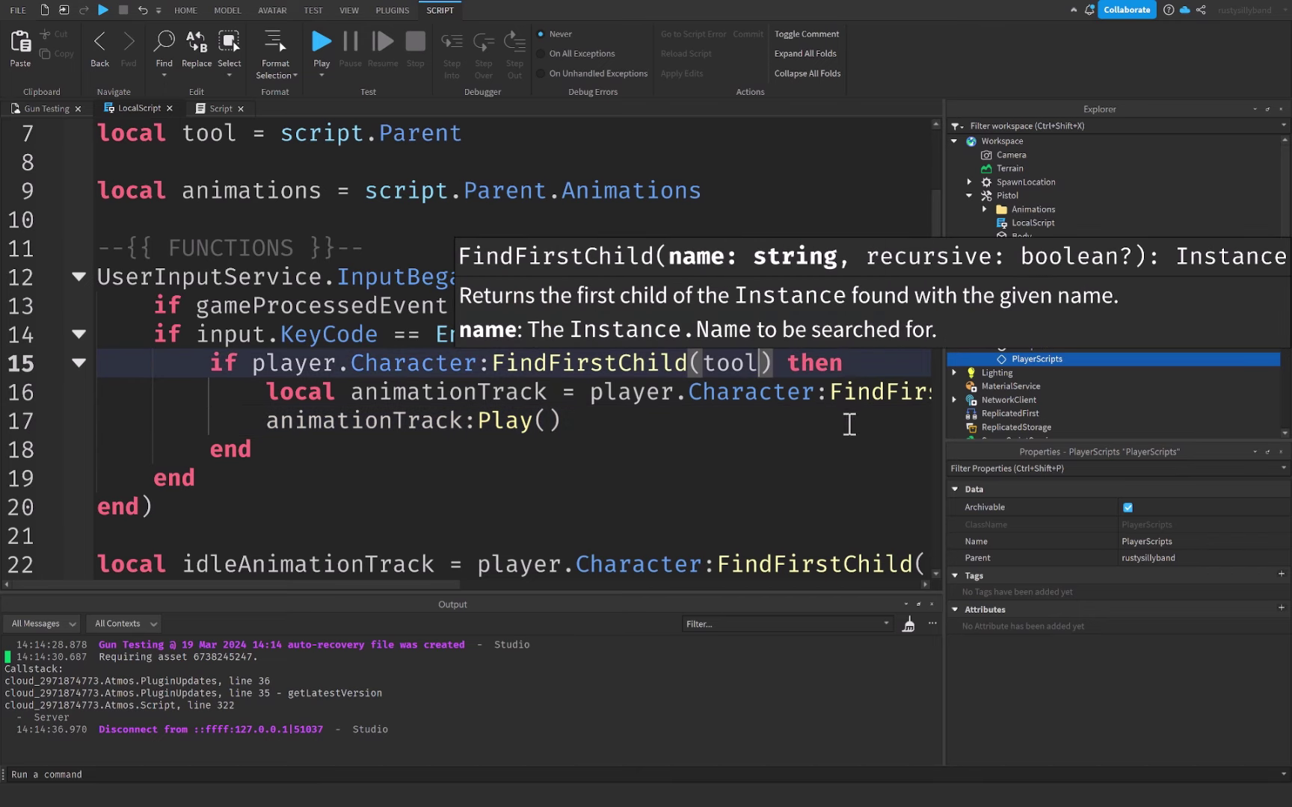
pyautogui.write('.Name')
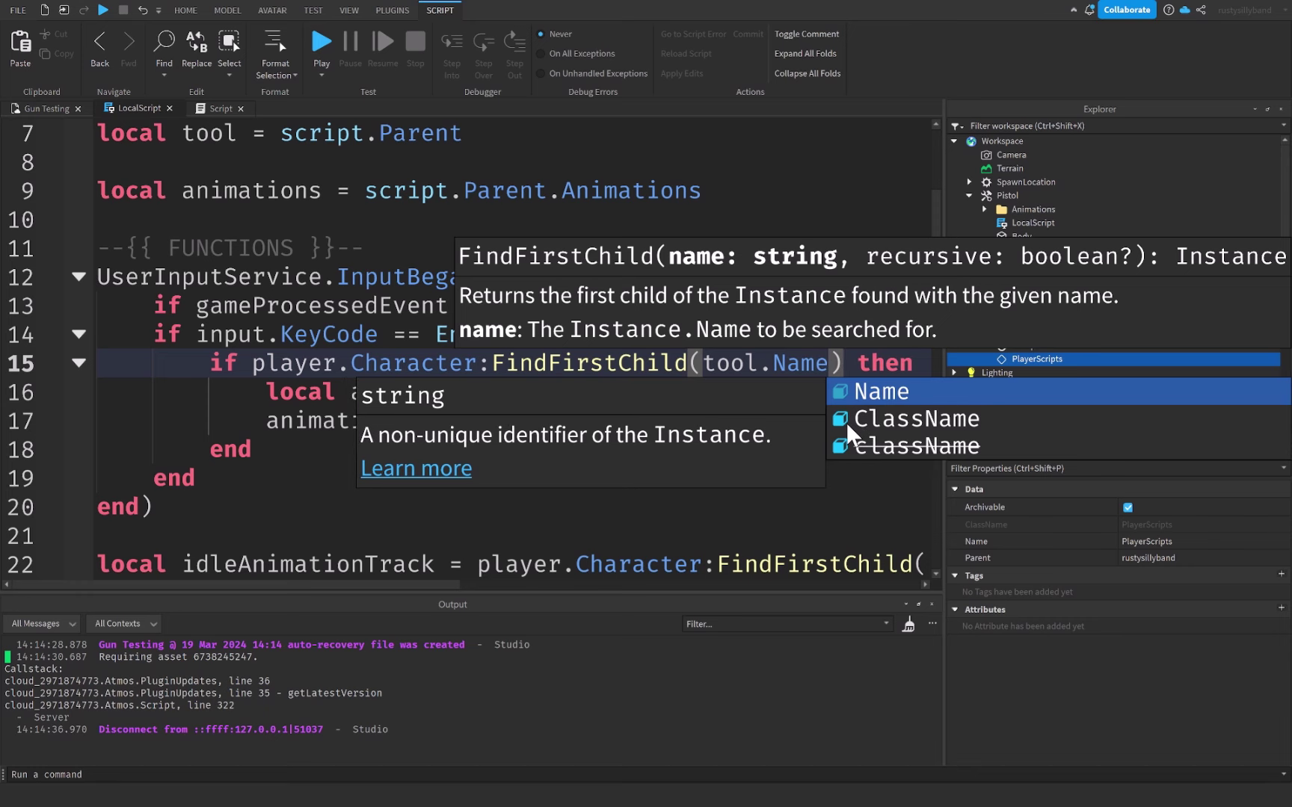
# - Play-test again, equip the Pistol with 1, and walk around while orbiting to check the grip
pyautogui.click(311, 73)
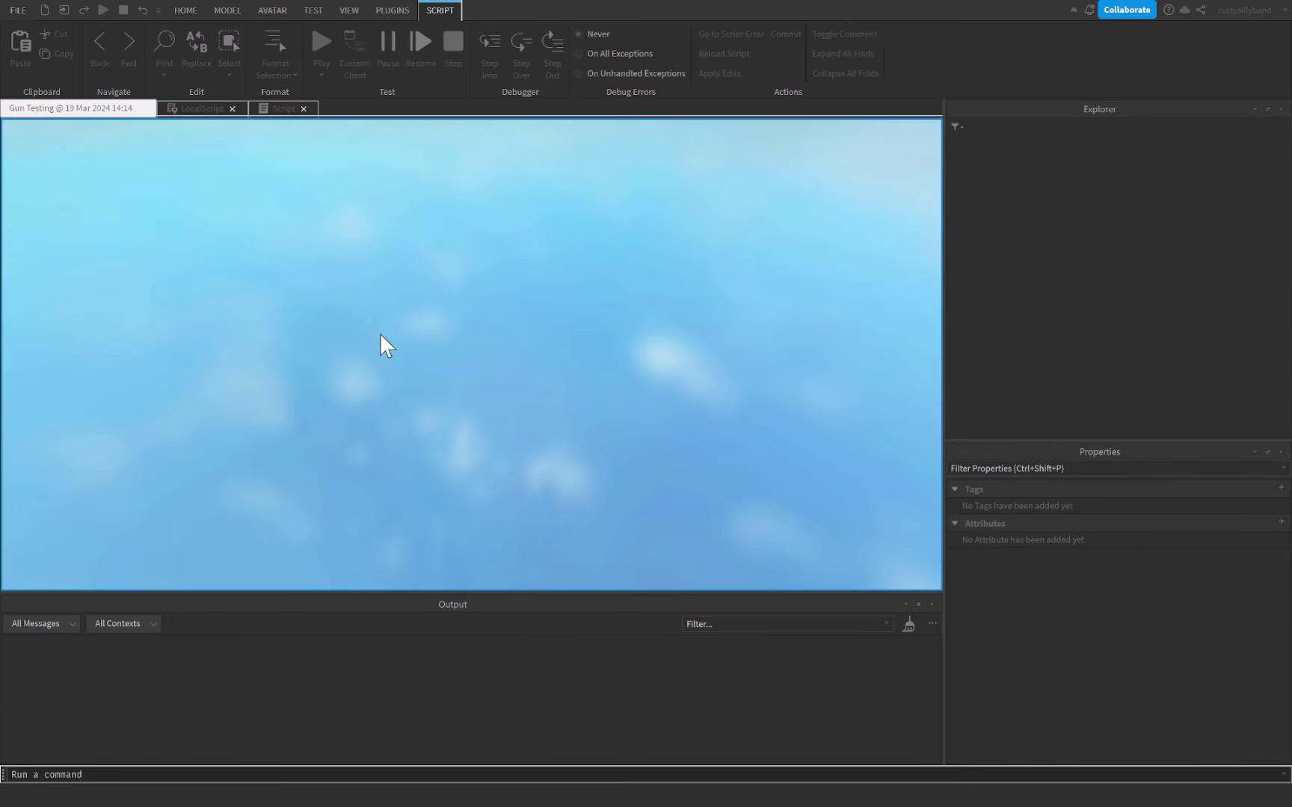
pyautogui.press('s')
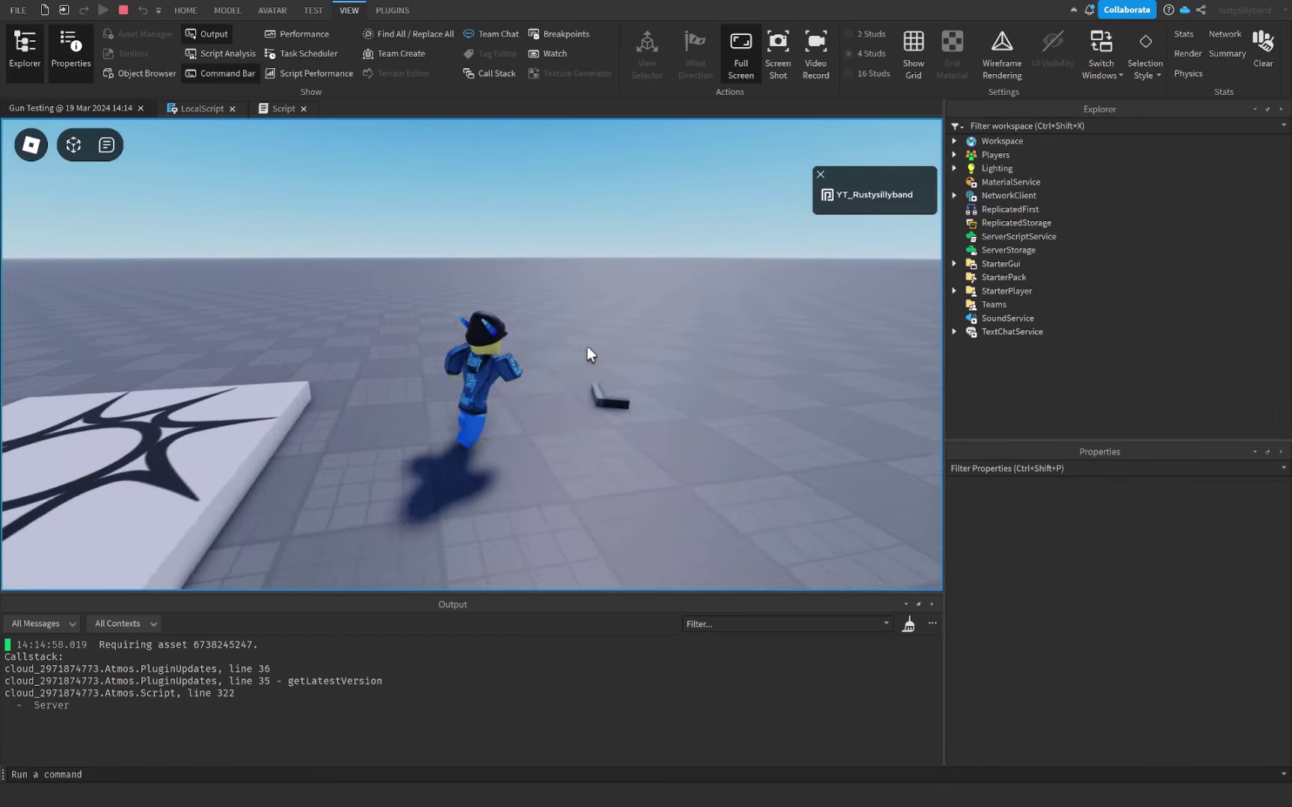
pyautogui.press('1')
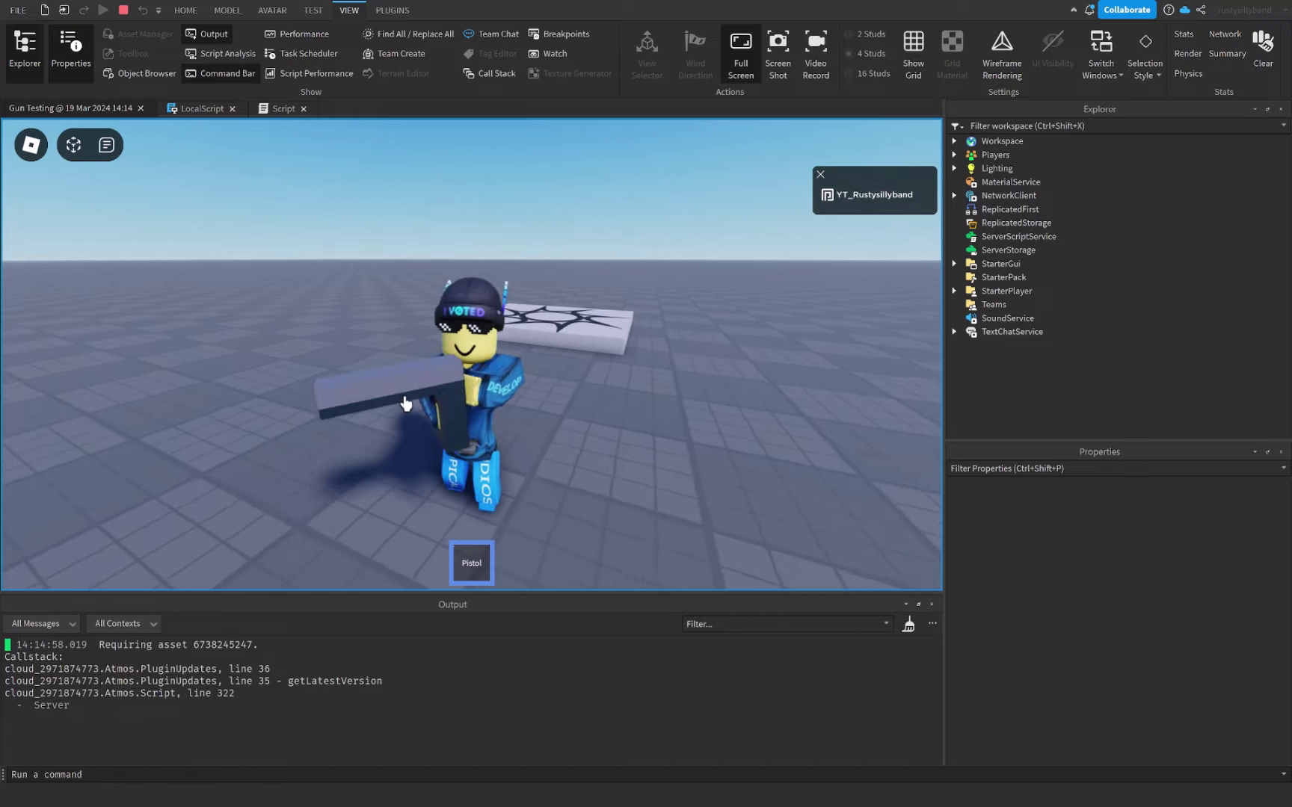
pyautogui.press('a')
pyautogui.moveTo(579, 357); pyautogui.dragTo(580, 360, button='right')
pyautogui.press('s')
pyautogui.press('w')
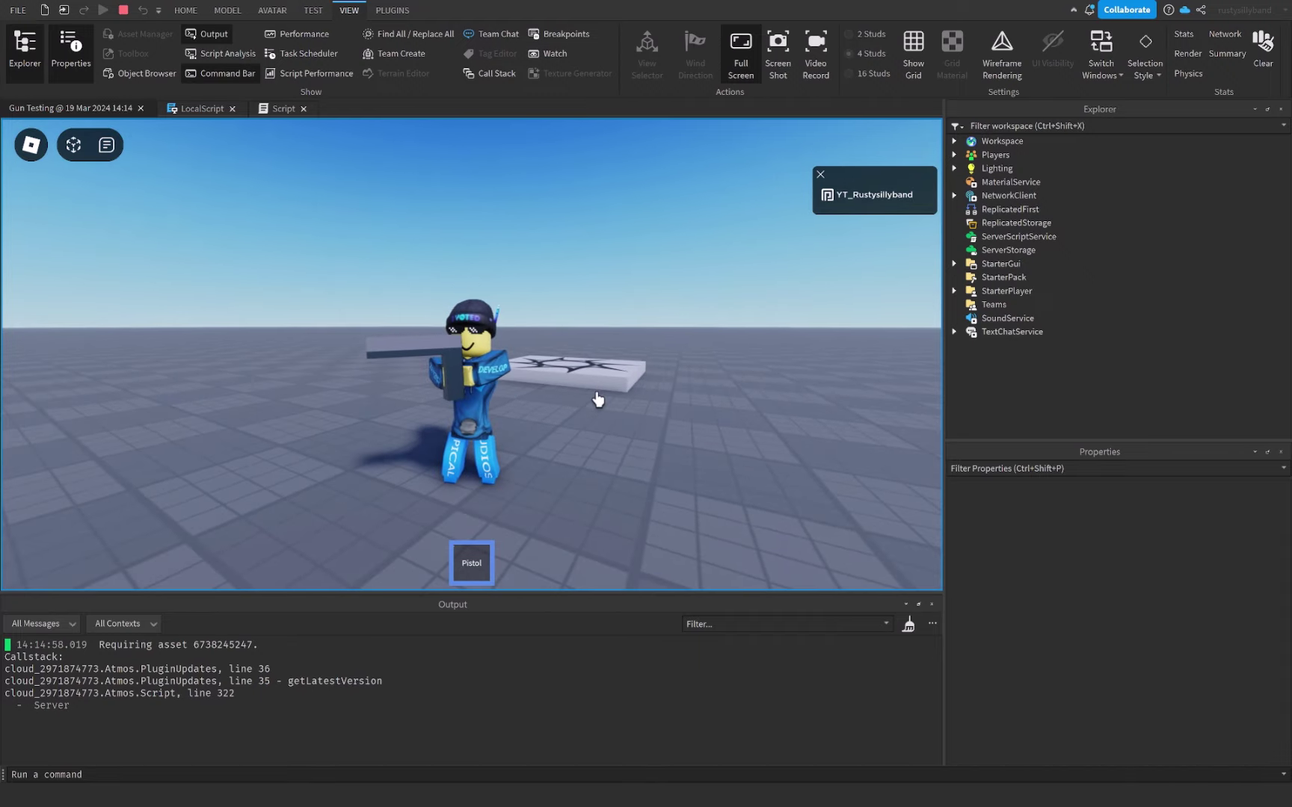
pyautogui.press('s')
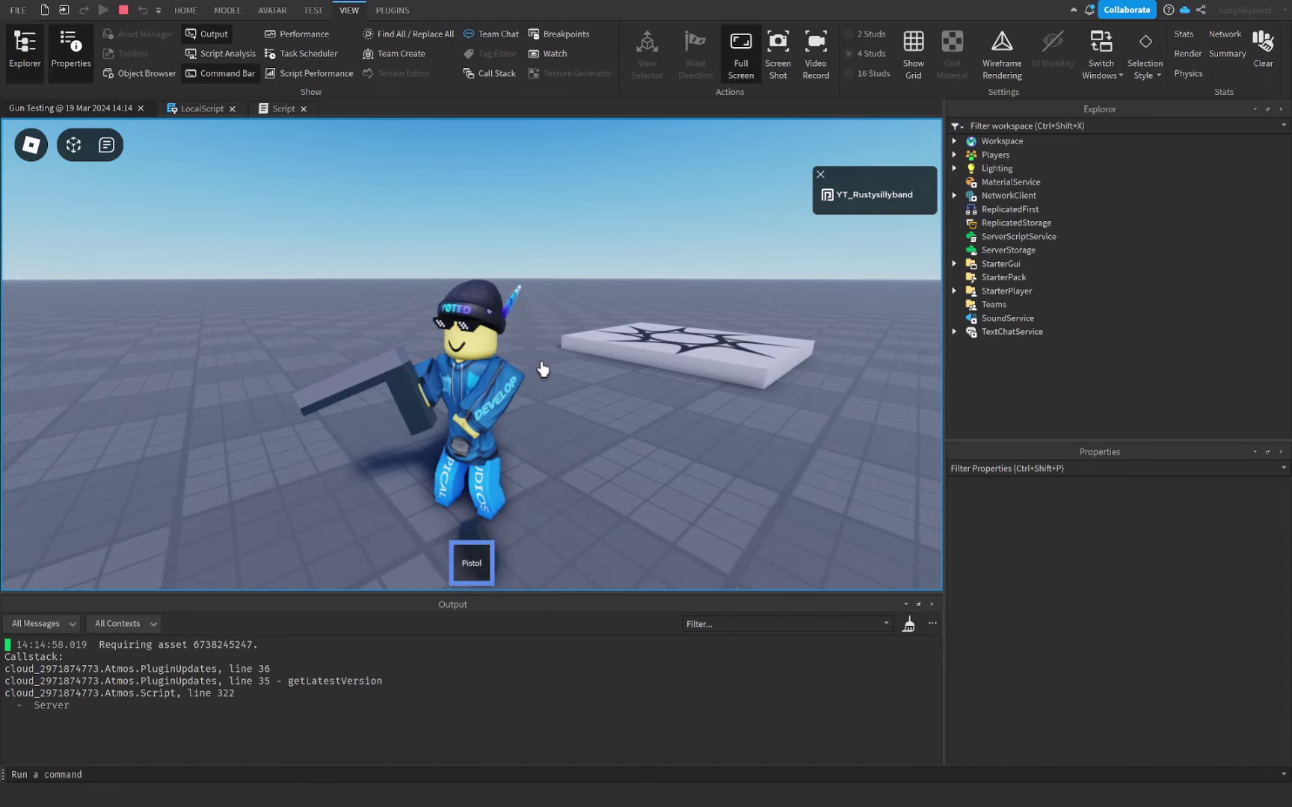
pyautogui.moveTo(500, 376); pyautogui.dragTo(513, 387, button='right')
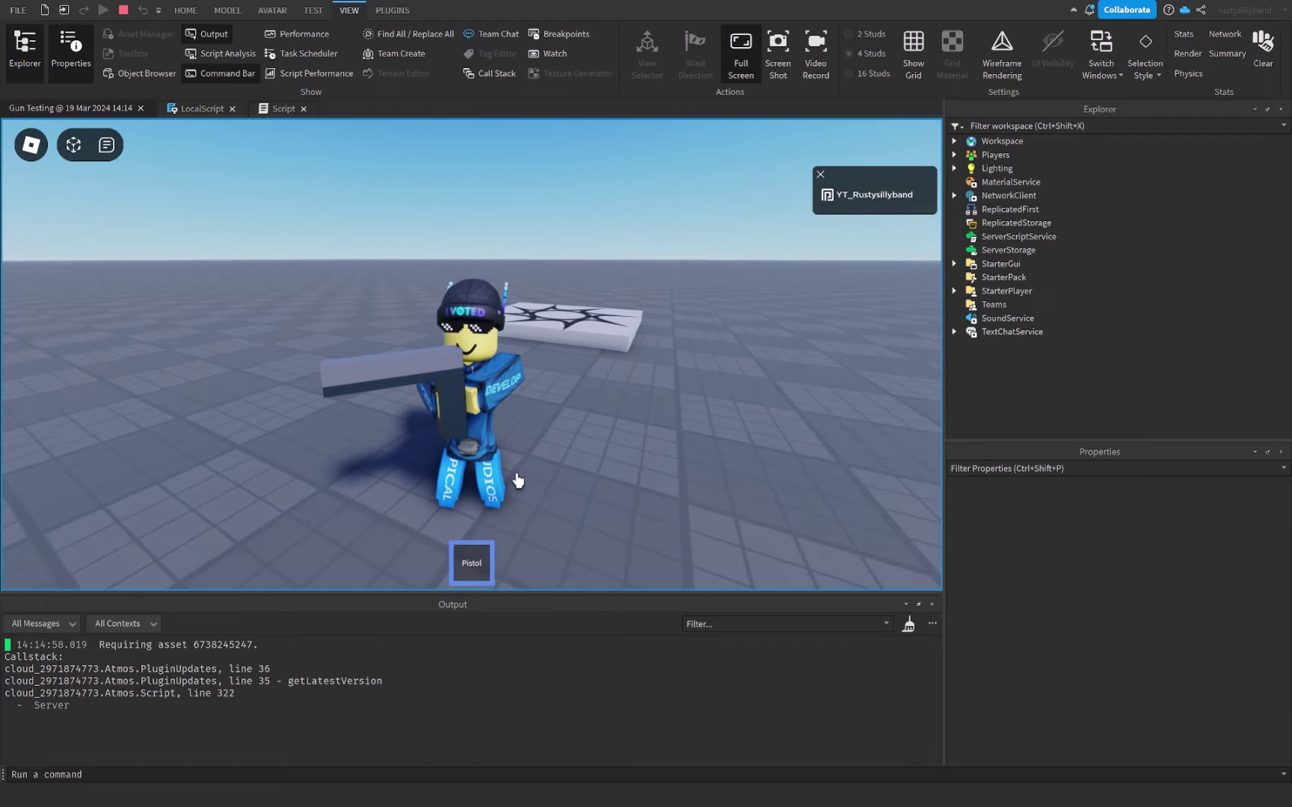
pyautogui.moveTo(592, 372); pyautogui.dragTo(565, 396, button='right')
pyautogui.press('s')
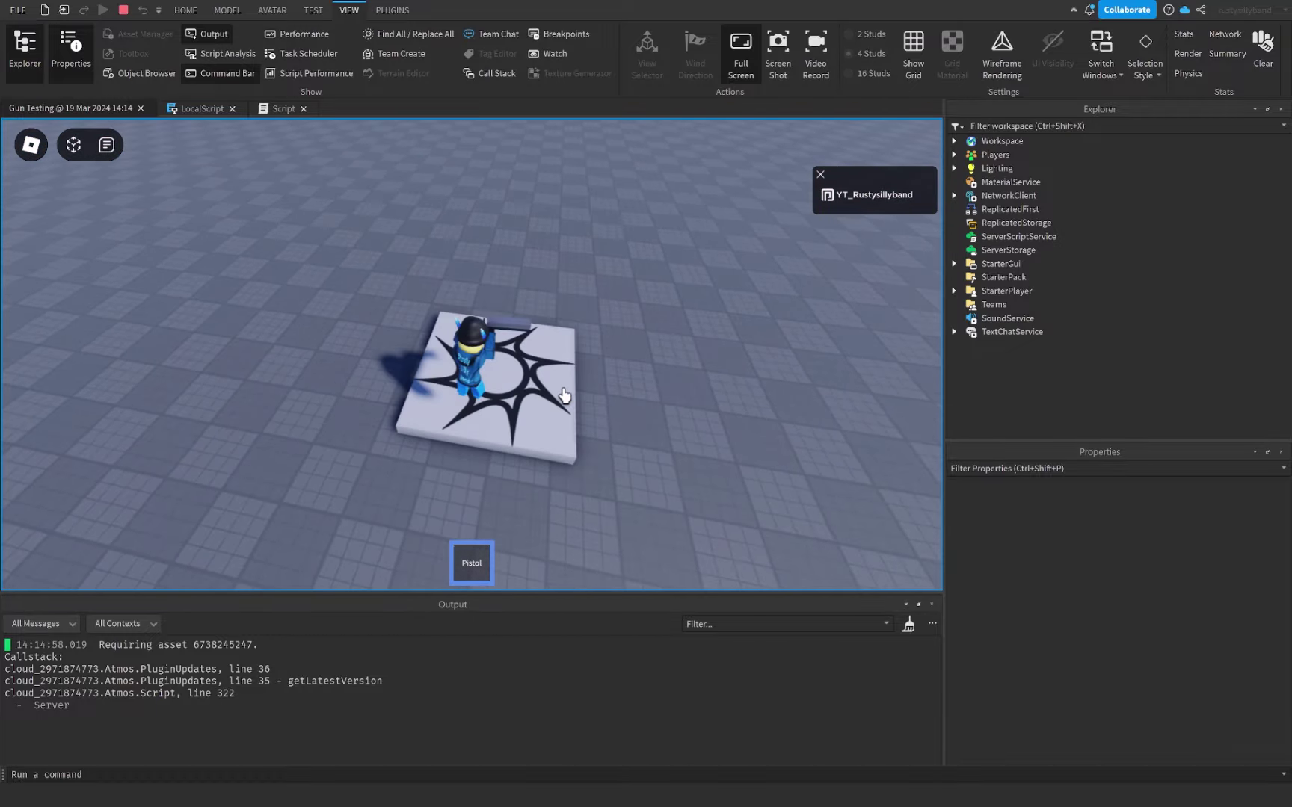